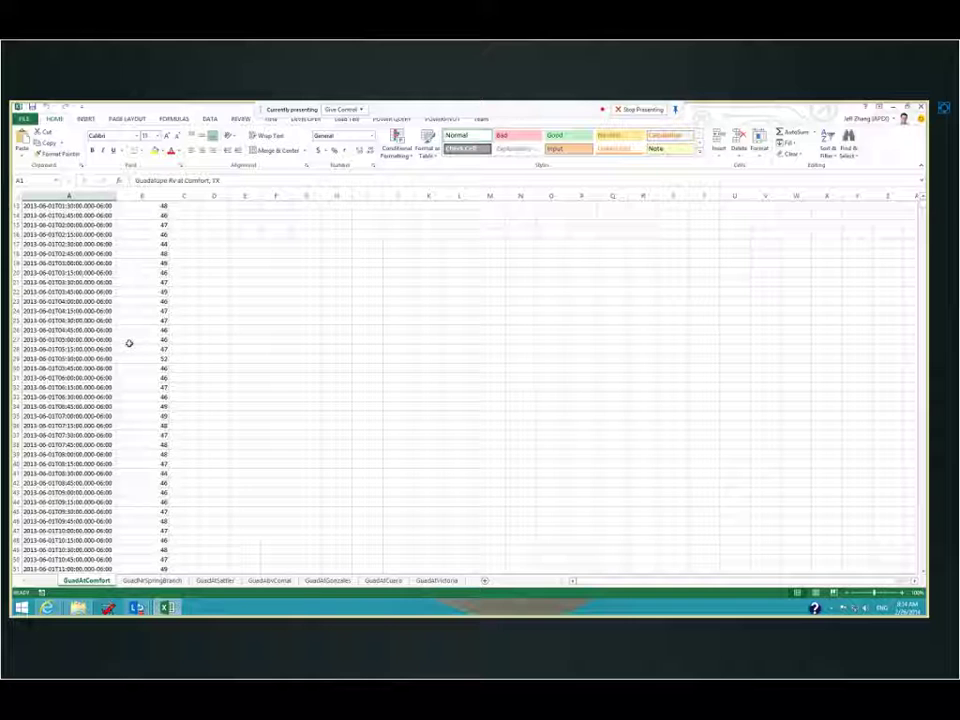
# Look through the GuadAtComfort streamflow data and the layout of the other Guadalupe River station sheets, returning to GuadAtComfort.
pyautogui.scroll(-13, 129, 343)
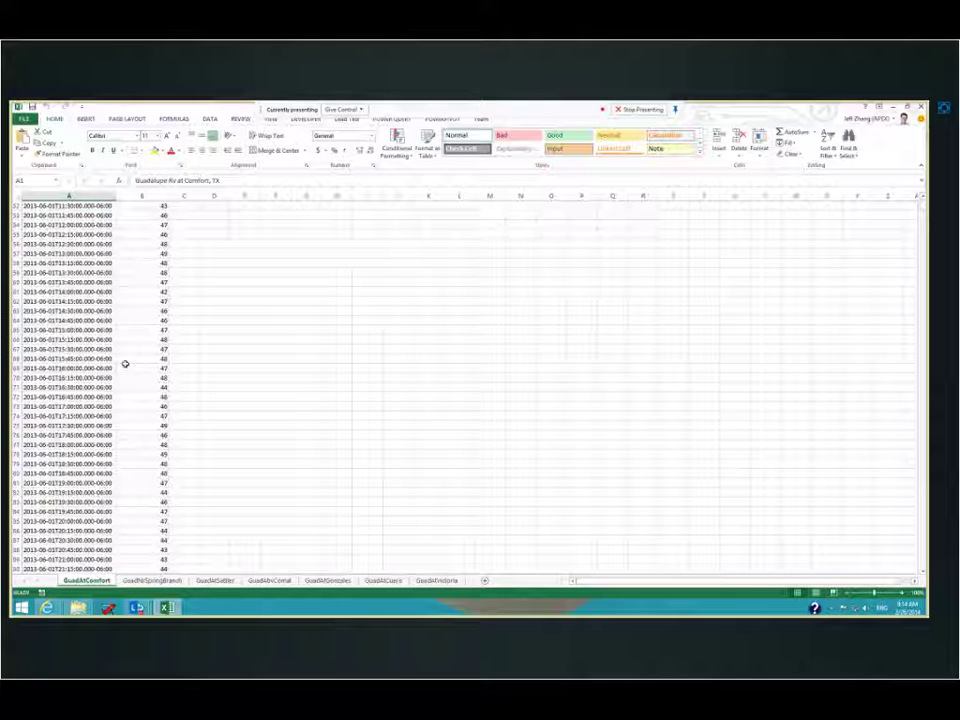
pyautogui.scroll(17, 125, 363)
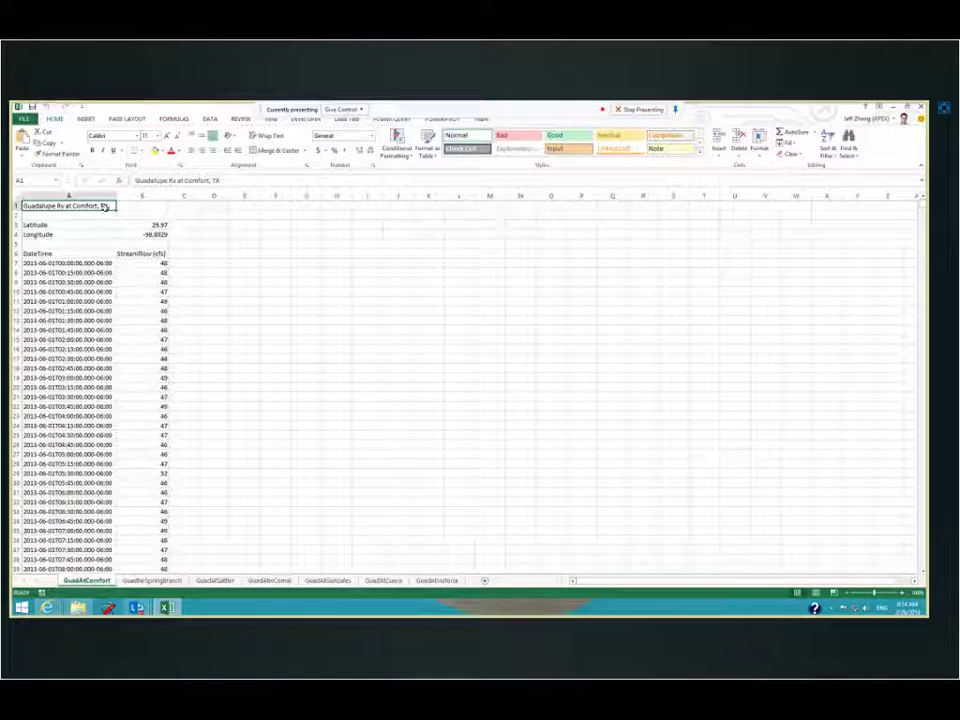
pyautogui.click(152, 580)
pyautogui.click(214, 580)
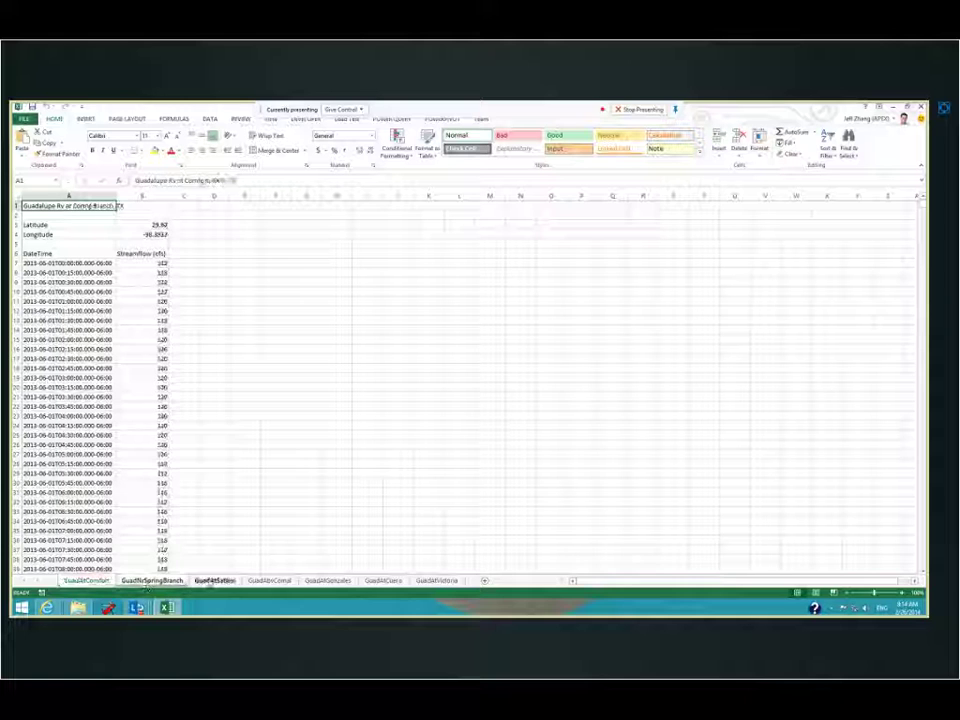
pyautogui.click(270, 580)
pyautogui.click(328, 580)
pyautogui.click(383, 580)
pyautogui.click(435, 580)
pyautogui.click(87, 580)
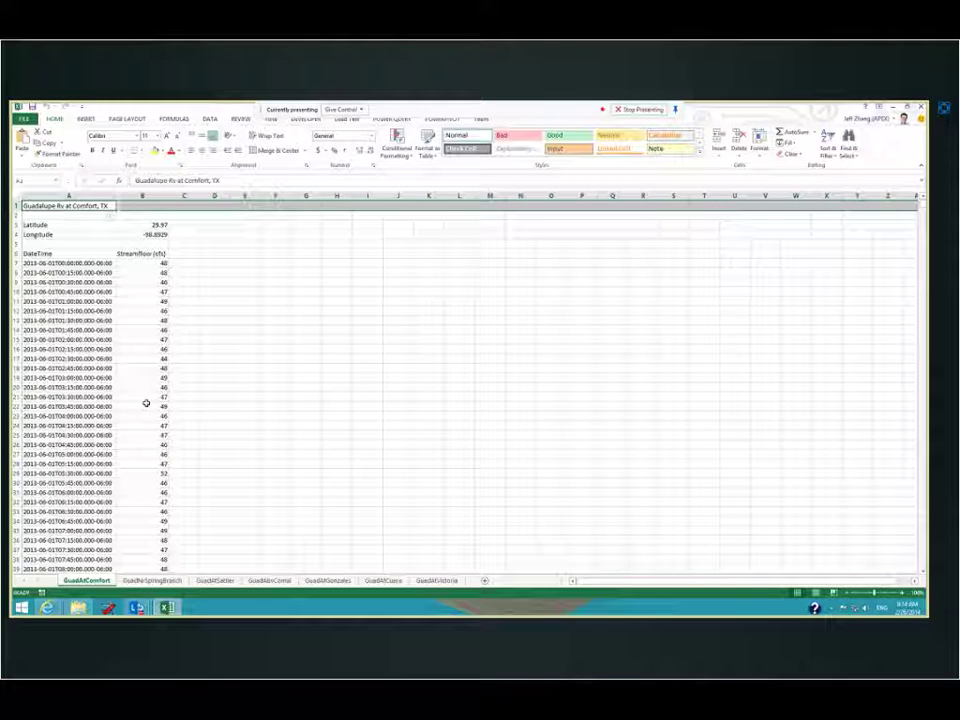
# Select the full data block in columns A and B of GuadAtComfort, from the title row down to the last reading.
pyautogui.hotkey('shift', 'Right')
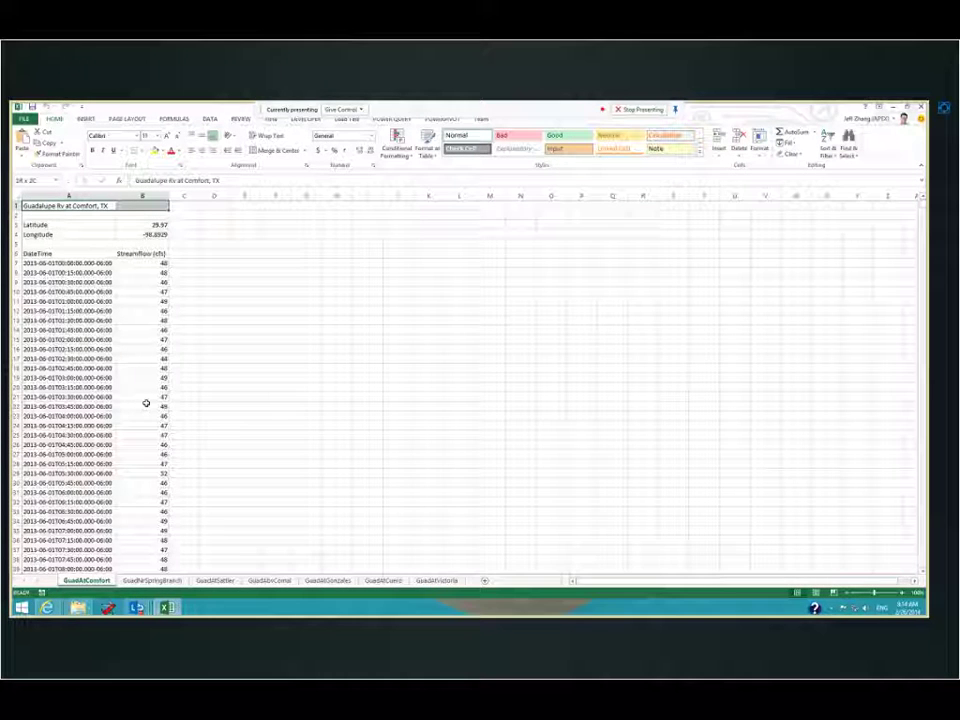
pyautogui.hotkey('shift', 'Down')
pyautogui.hotkey('shift', 'Down')
pyautogui.hotkey('shift', 'Down')
pyautogui.hotkey('shift', 'Down')
pyautogui.hotkey('shift', 'Down')
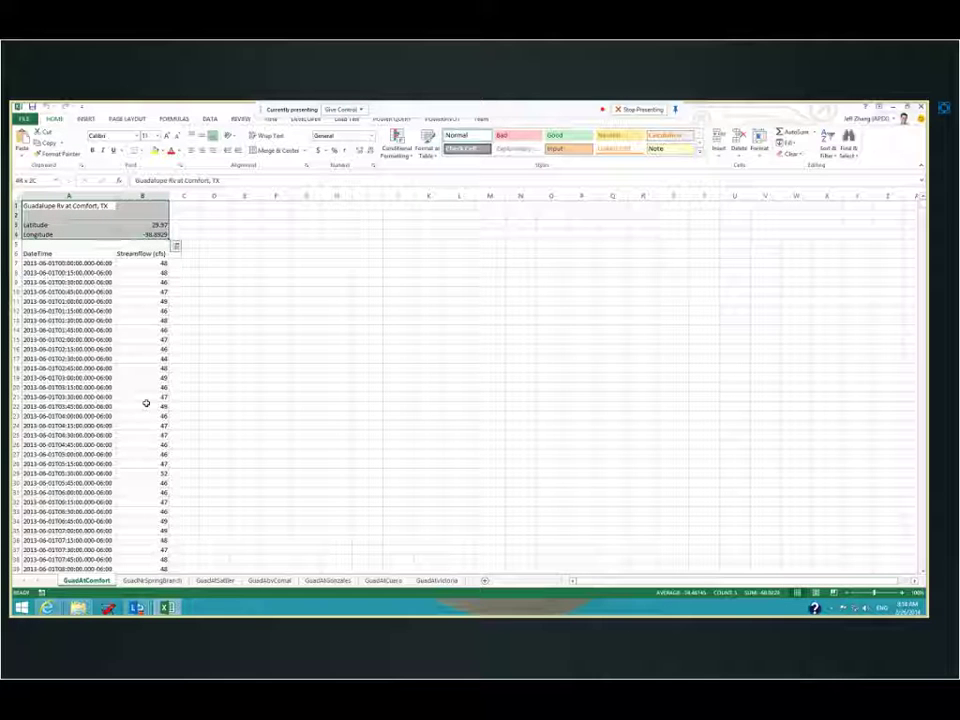
pyautogui.hotkey('shift', 'Down')
pyautogui.hotkey('shift', 'Down')
pyautogui.hotkey('ctrl', 'shift', 'Down')
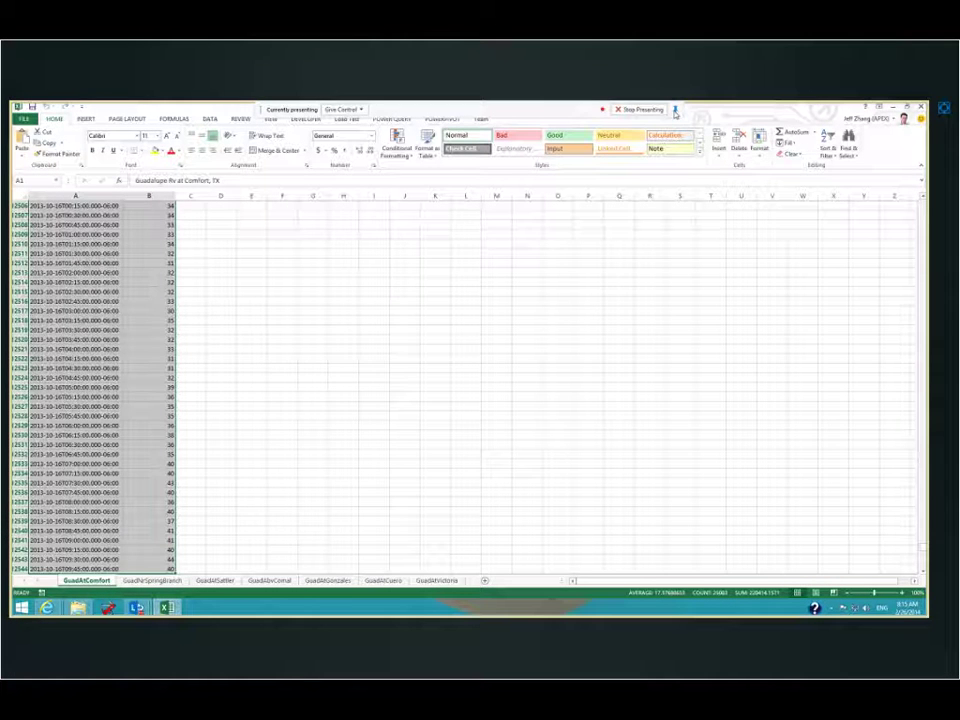
pyautogui.click(675, 113)
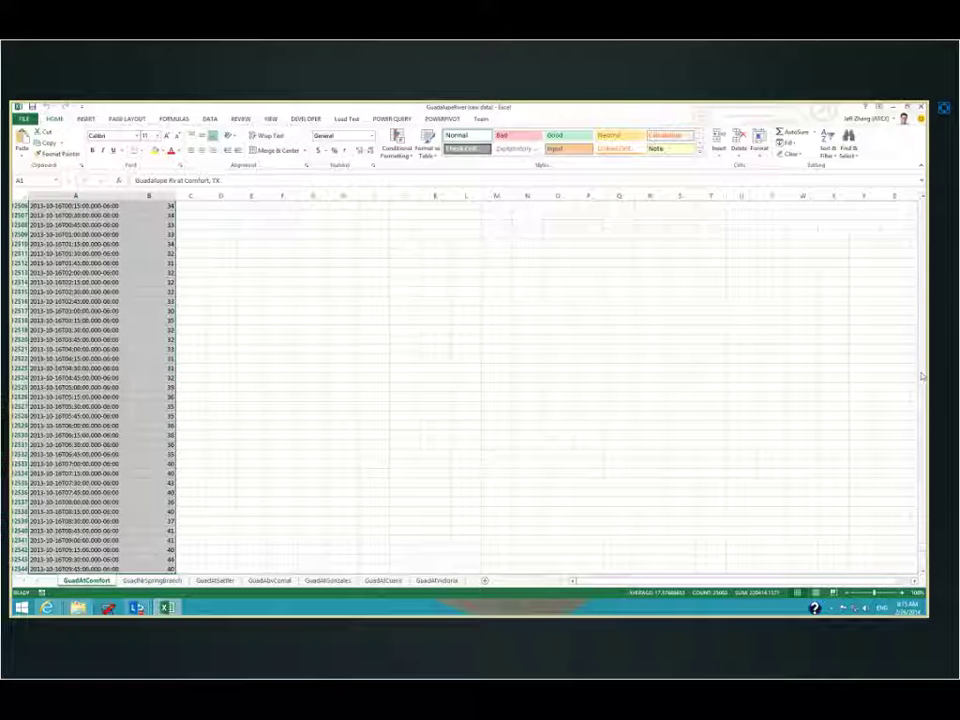
pyautogui.click(391, 119)
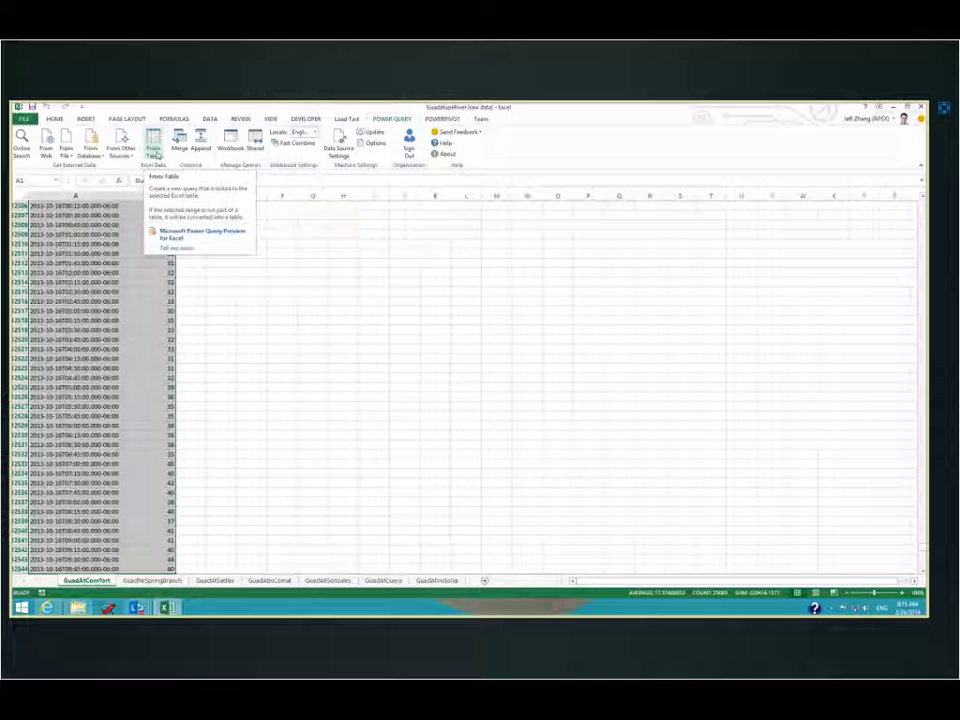
pyautogui.click(154, 150)
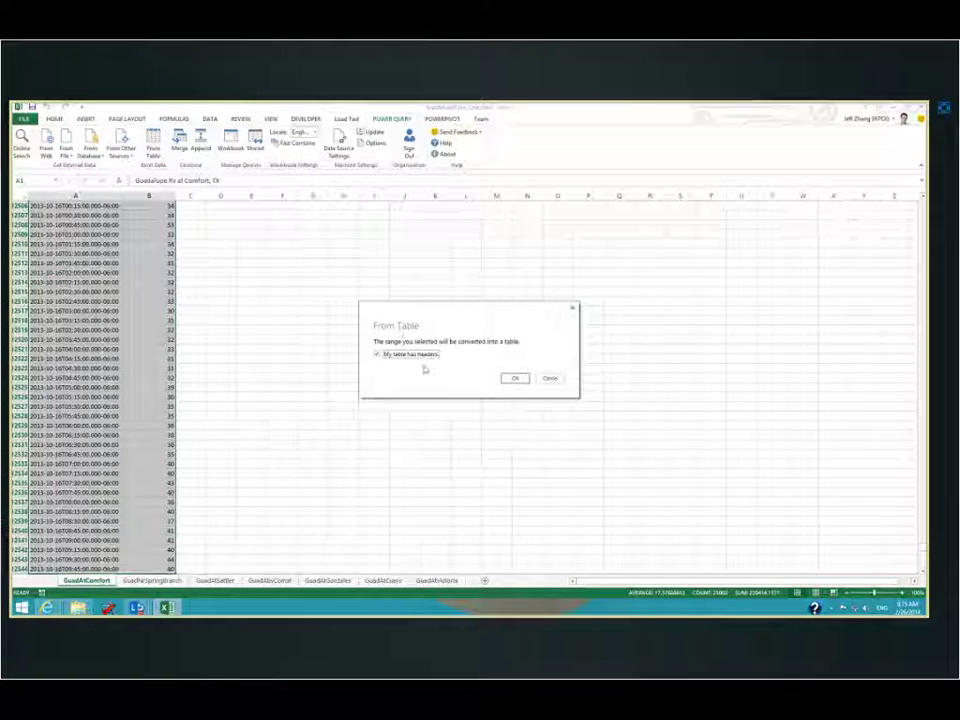
pyautogui.click(377, 354)
pyautogui.click(550, 378)
# Convert the selected range into a table without headers and open it as a query in the Query Editor.
pyautogui.click(86, 119)
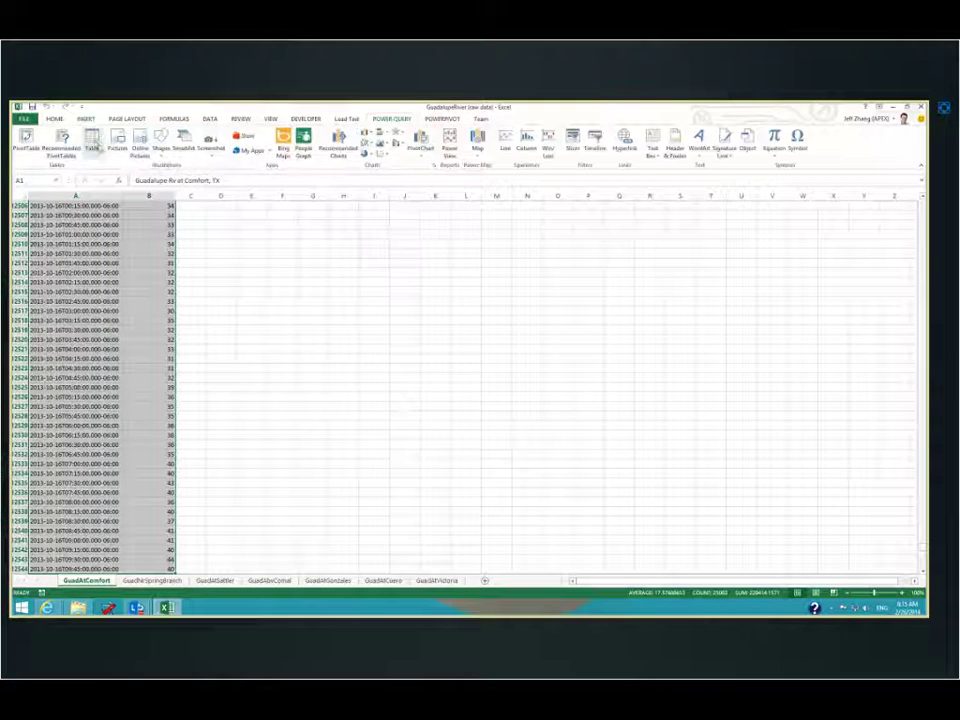
pyautogui.click(92, 144)
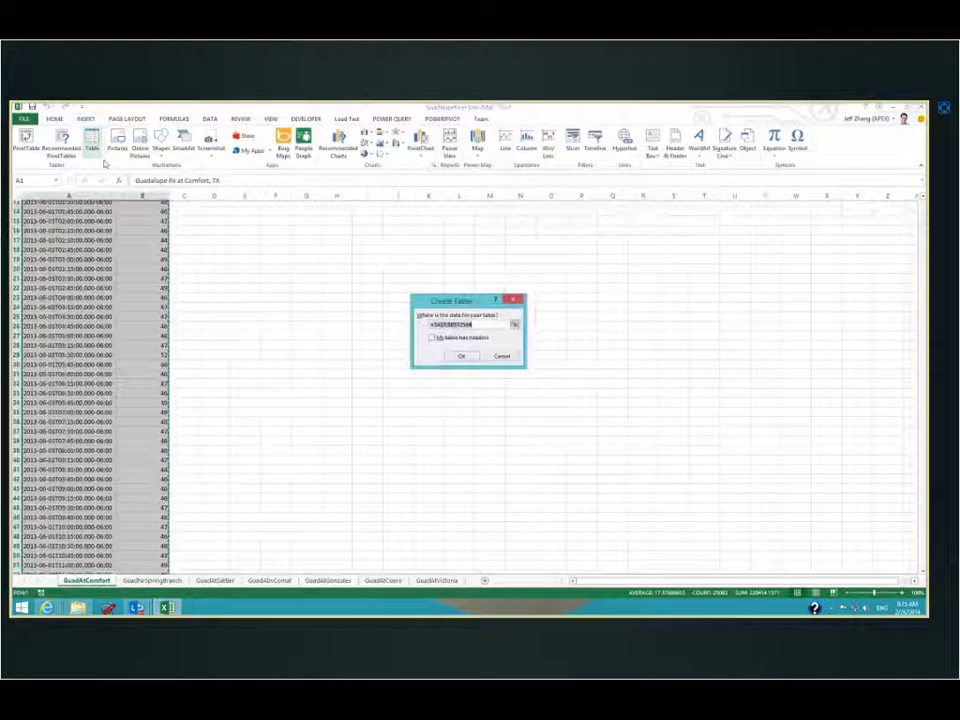
pyautogui.scroll(4, 302, 323)
pyautogui.scroll(1, 302, 323)
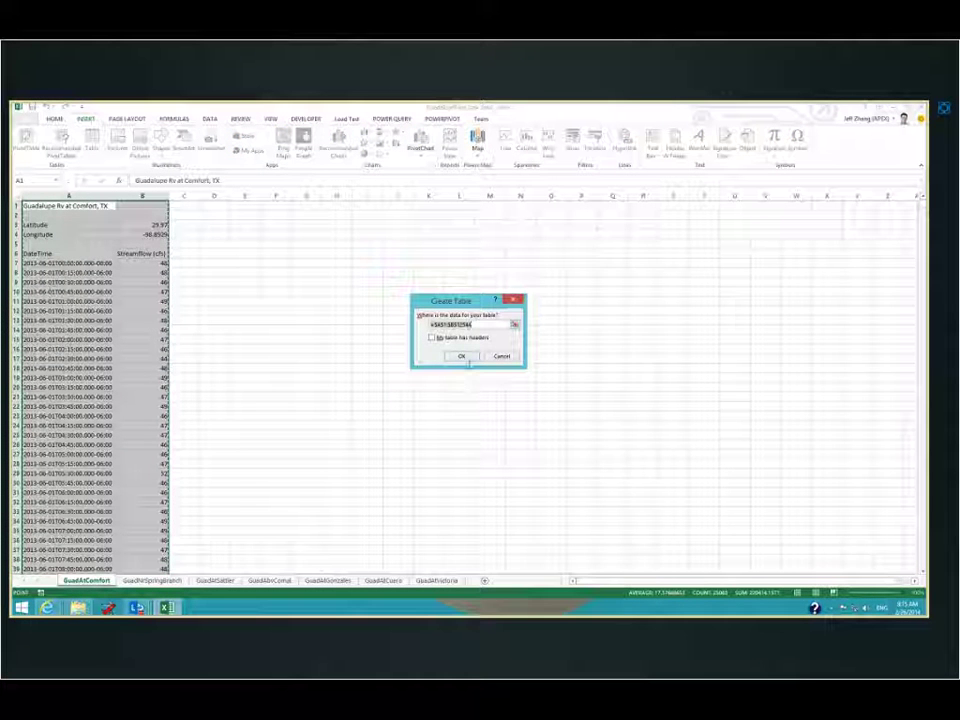
pyautogui.click(470, 358)
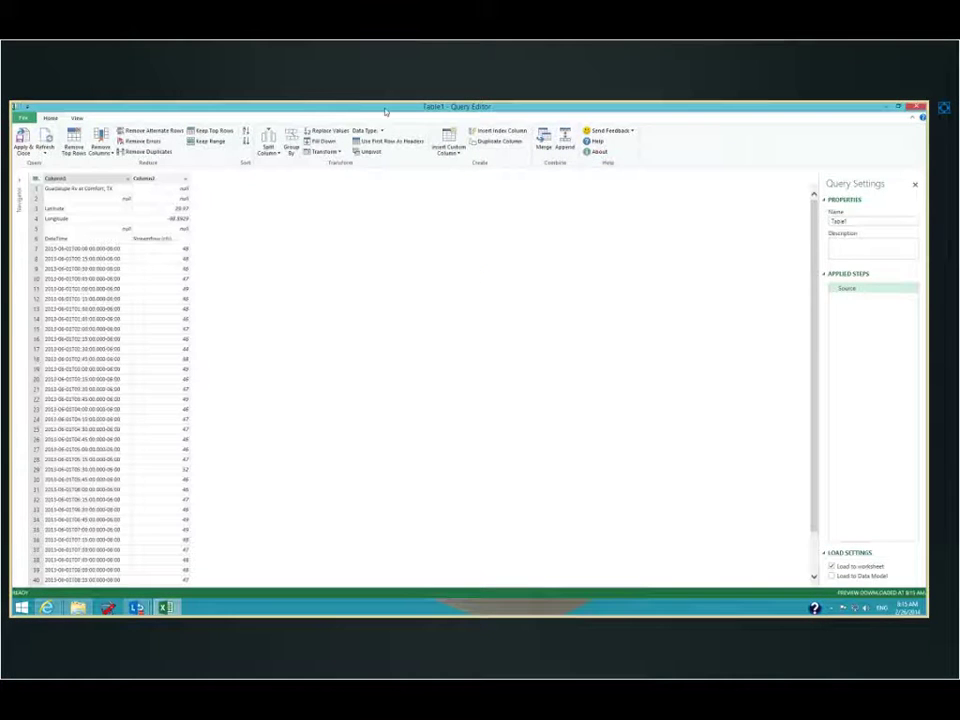
pyautogui.doubleClick(385, 111)
# Remove the top 6 rows, holding the station title, coordinates and original headings, from the query.
pyautogui.click(107, 191)
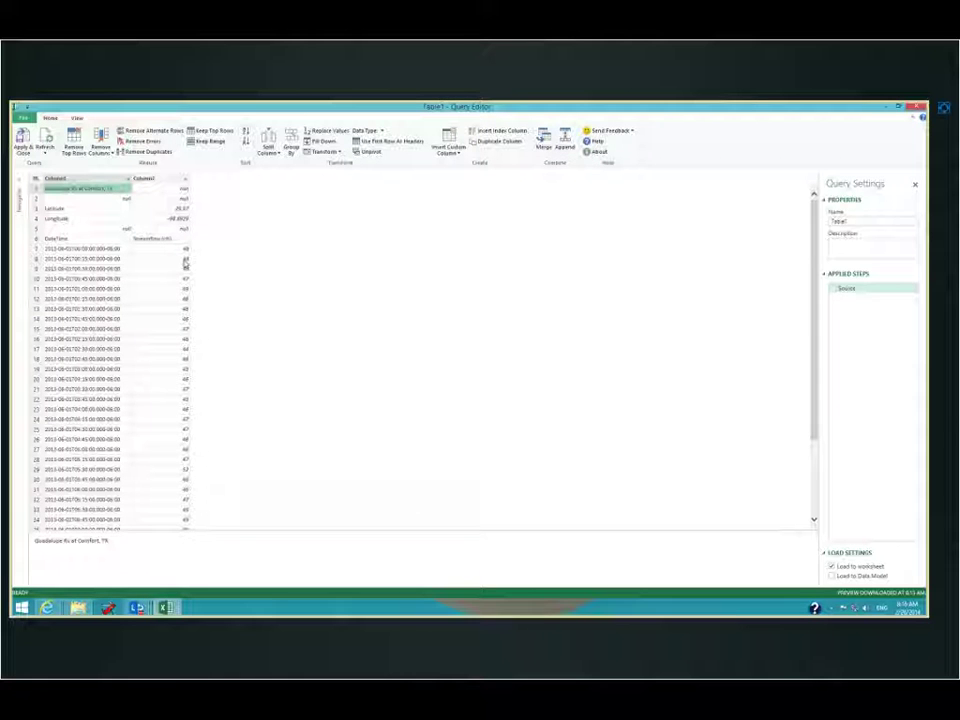
pyautogui.click(66, 200)
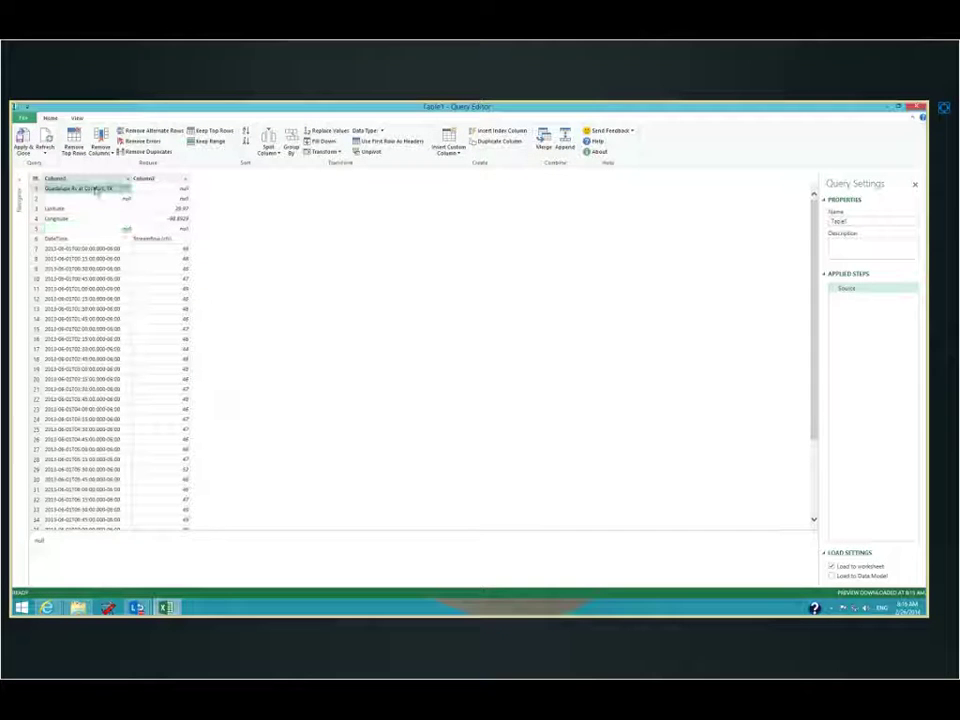
pyautogui.click(146, 190)
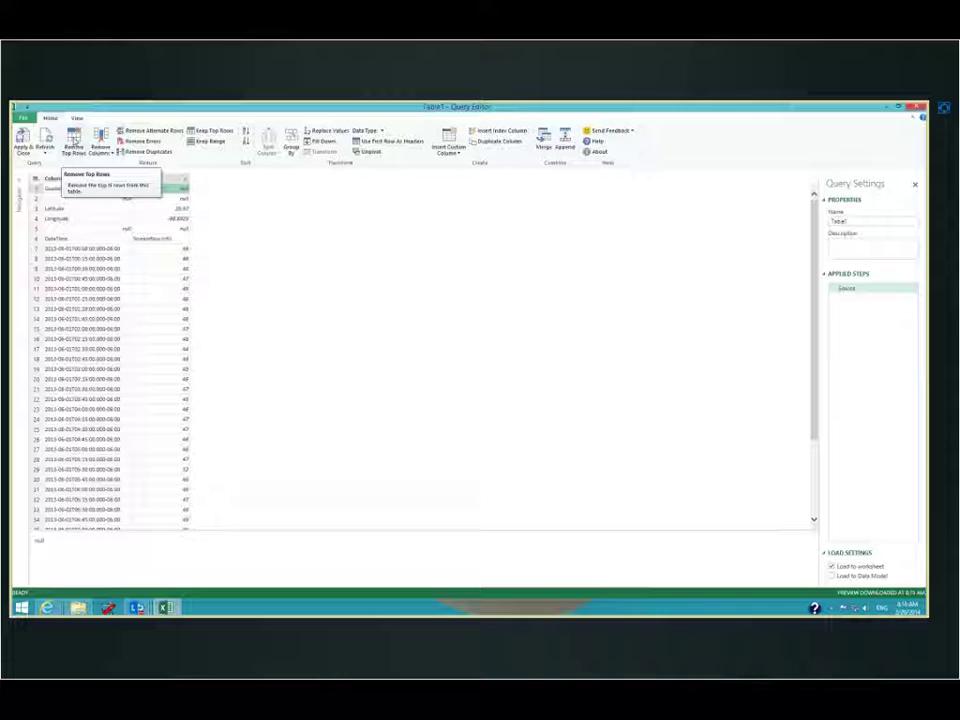
pyautogui.click(73, 141)
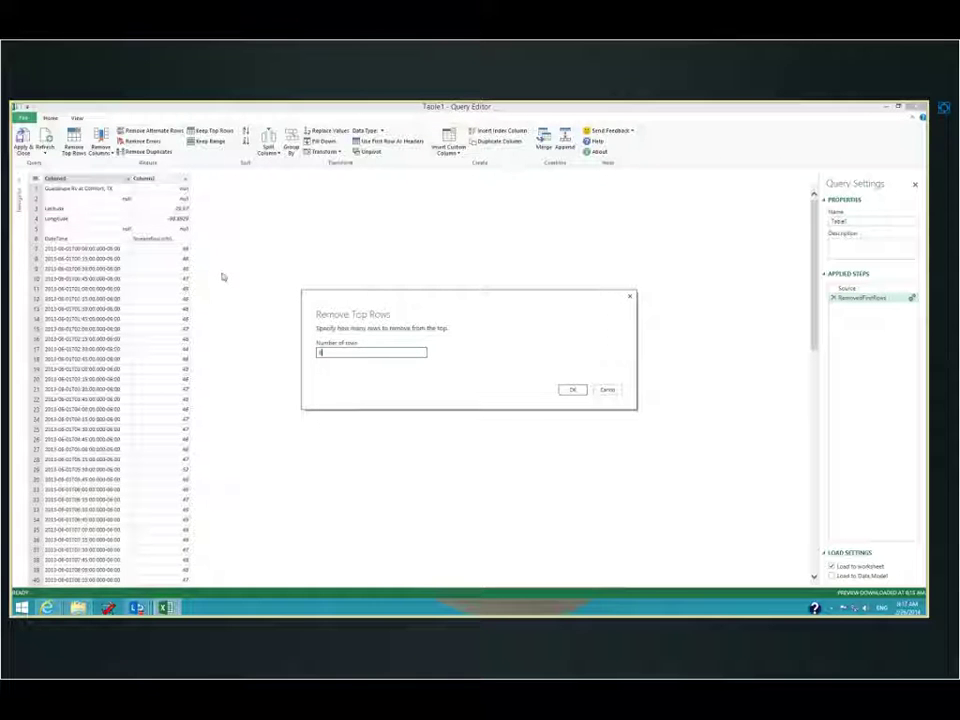
pyautogui.click(567, 389)
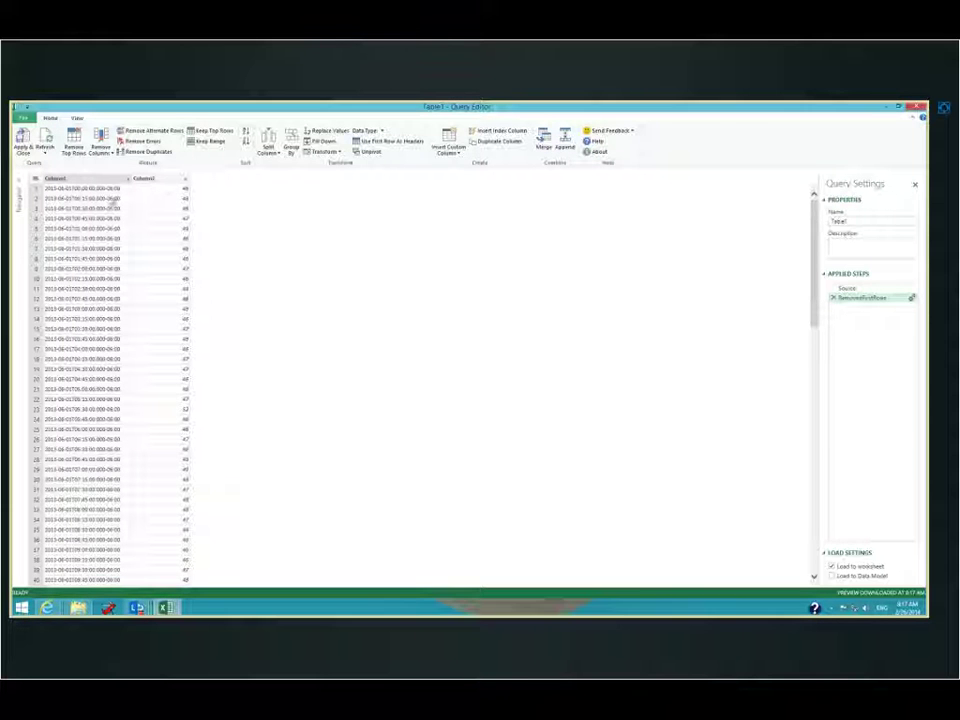
# Try to rename the first column to DateTime and the second column to streamflow.
pyautogui.doubleClick(82, 179)
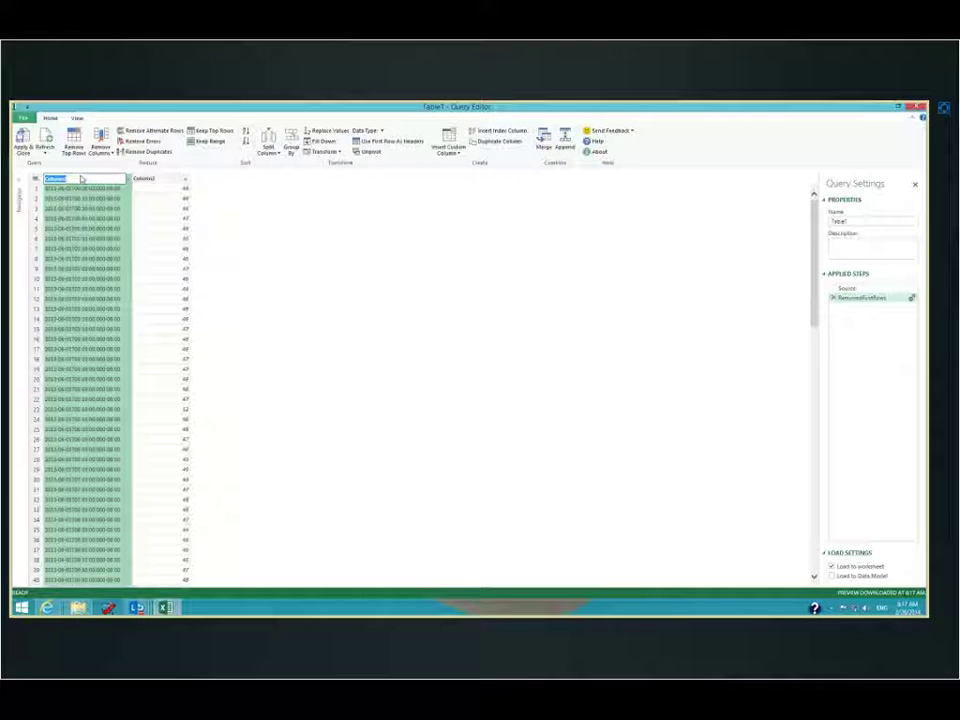
pyautogui.write('Date')
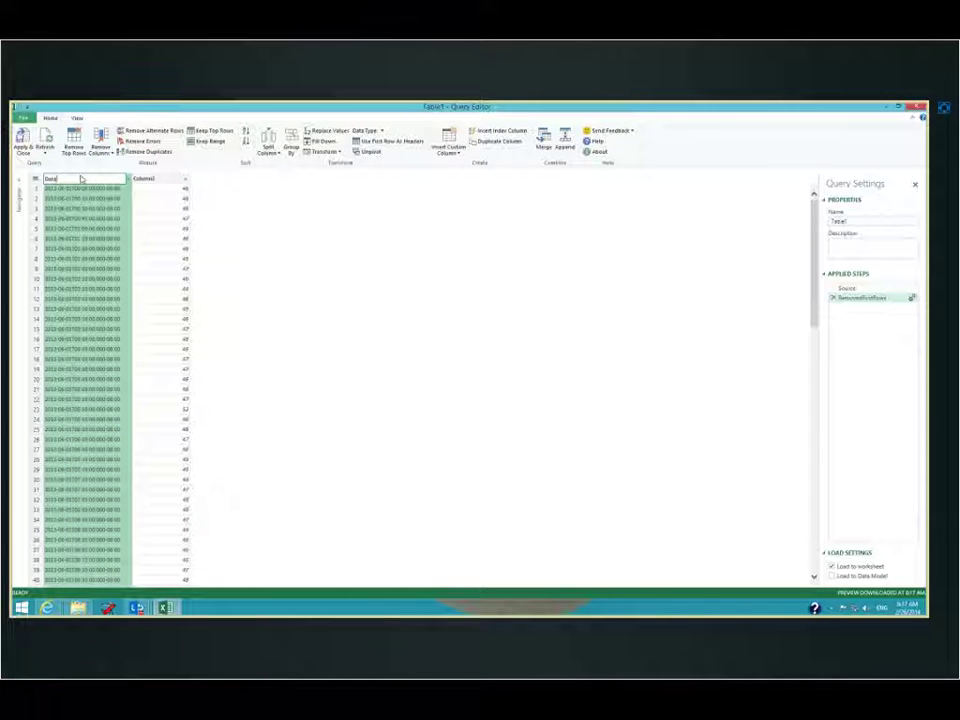
pyautogui.write('Time')
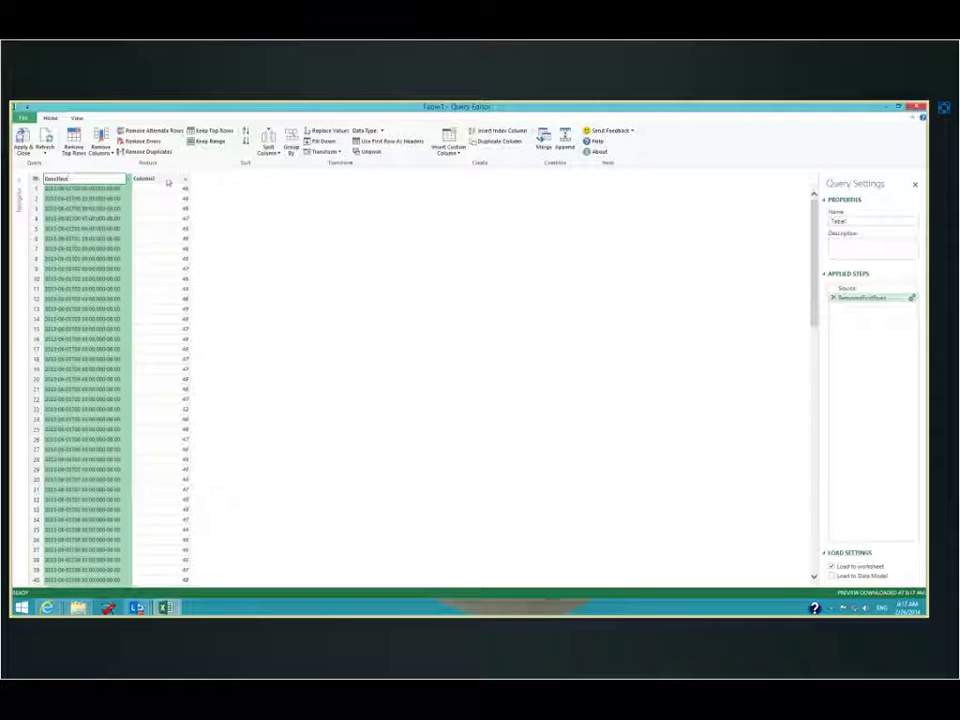
pyautogui.doubleClick(166, 179)
pyautogui.write('Temper')
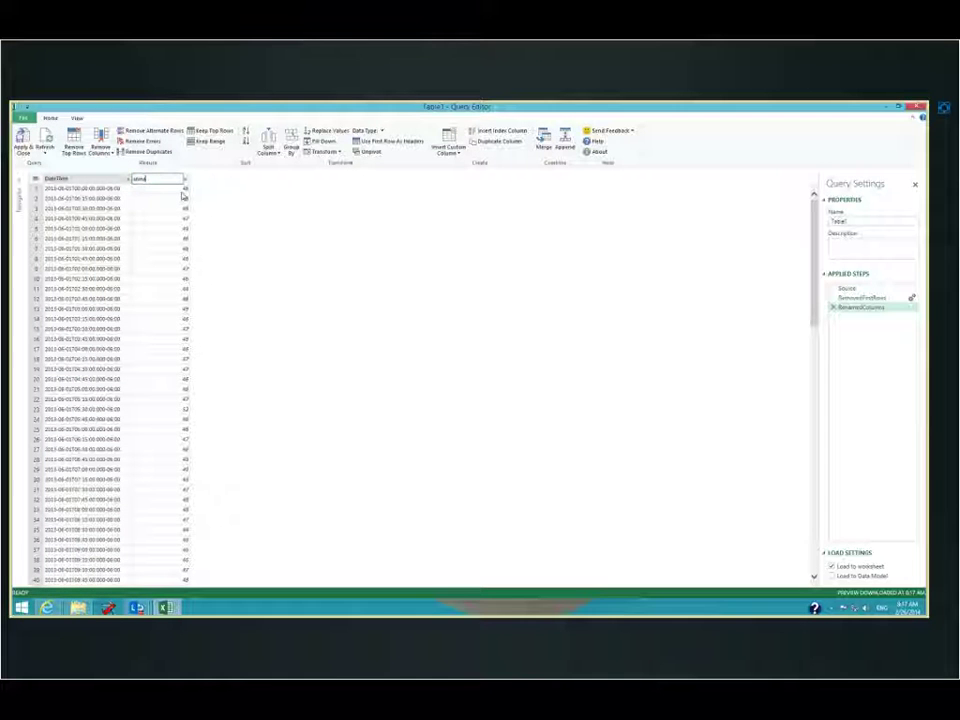
pyautogui.write('ow')
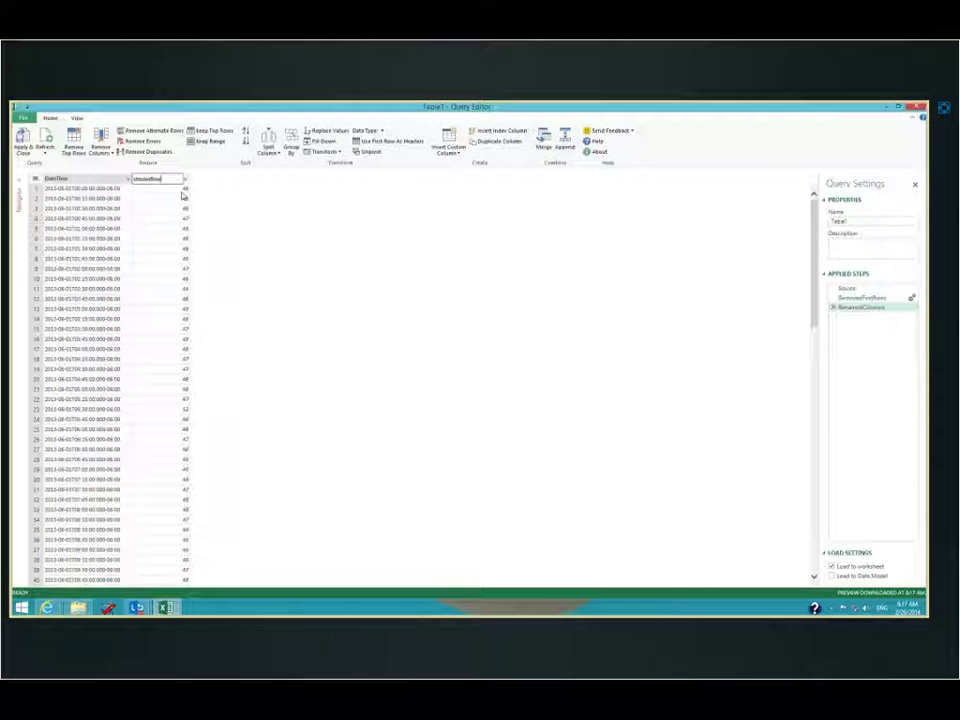
pyautogui.press('Return')
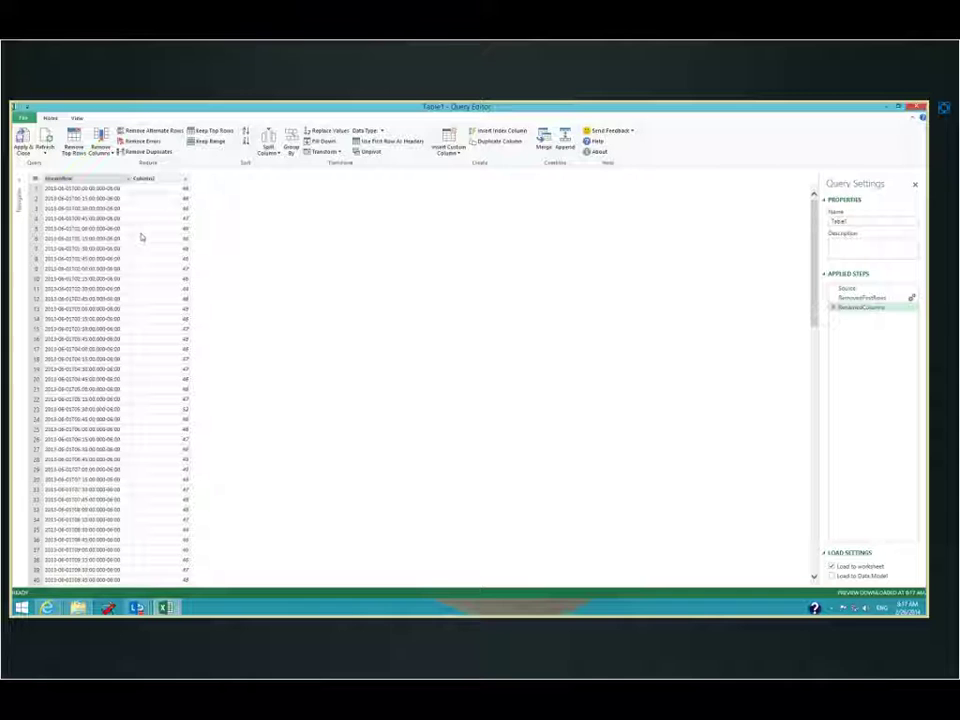
# Review the table at each applied step, covering Source, RemovedFirstRows and RenamedColumns.
pyautogui.click(876, 298)
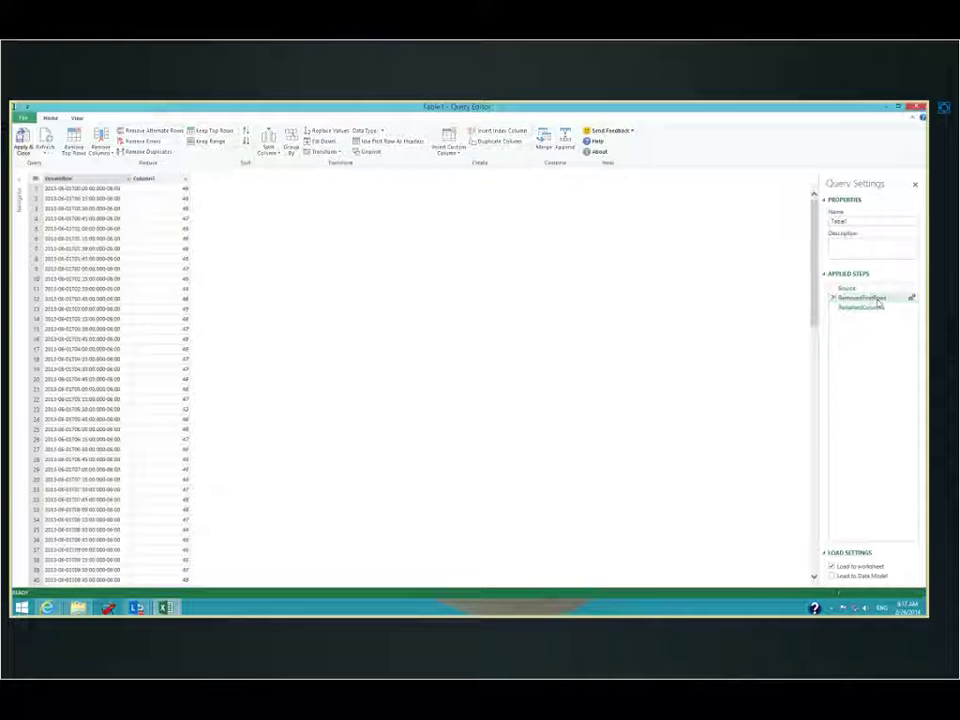
pyautogui.click(877, 291)
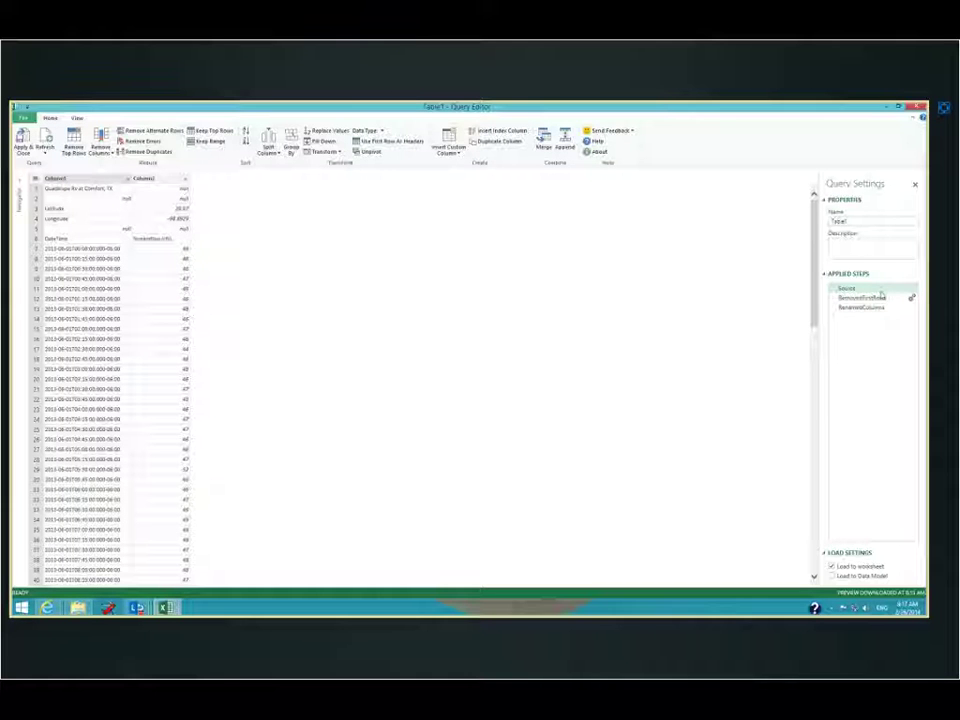
pyautogui.click(879, 298)
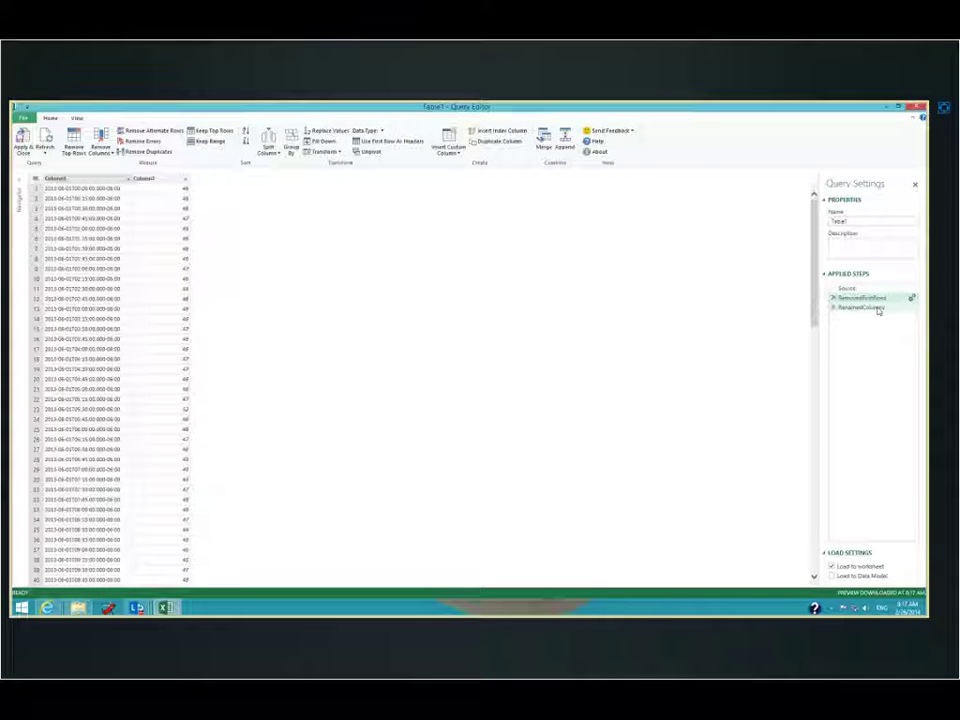
pyautogui.click(877, 307)
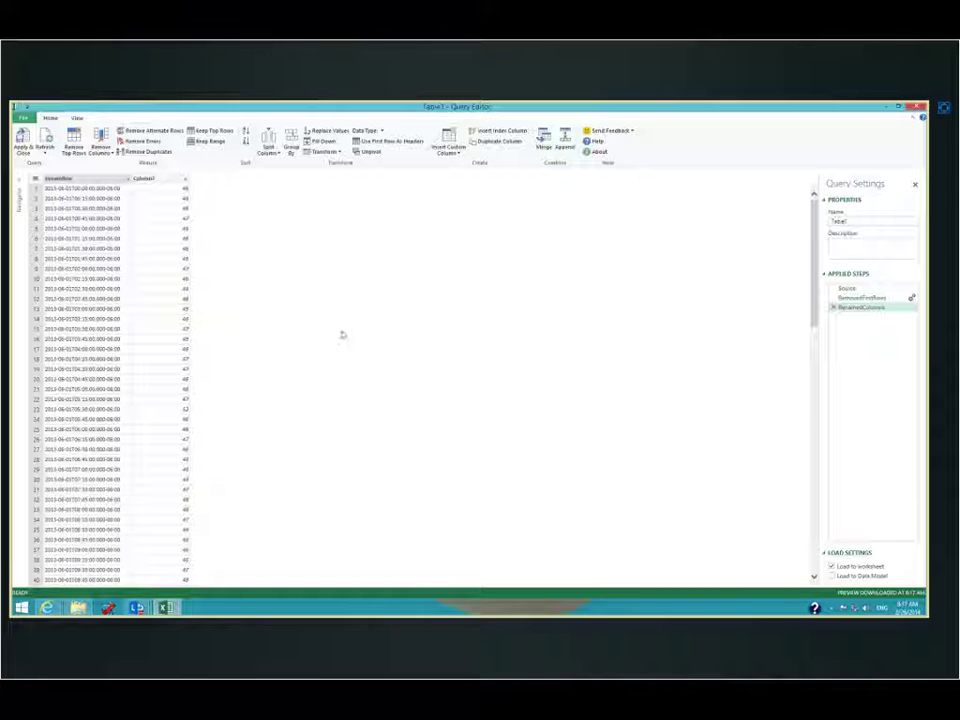
# Rename the timestamp column to DateTime and the readings column, Column2, to StreamFlow.
pyautogui.doubleClick(145, 179)
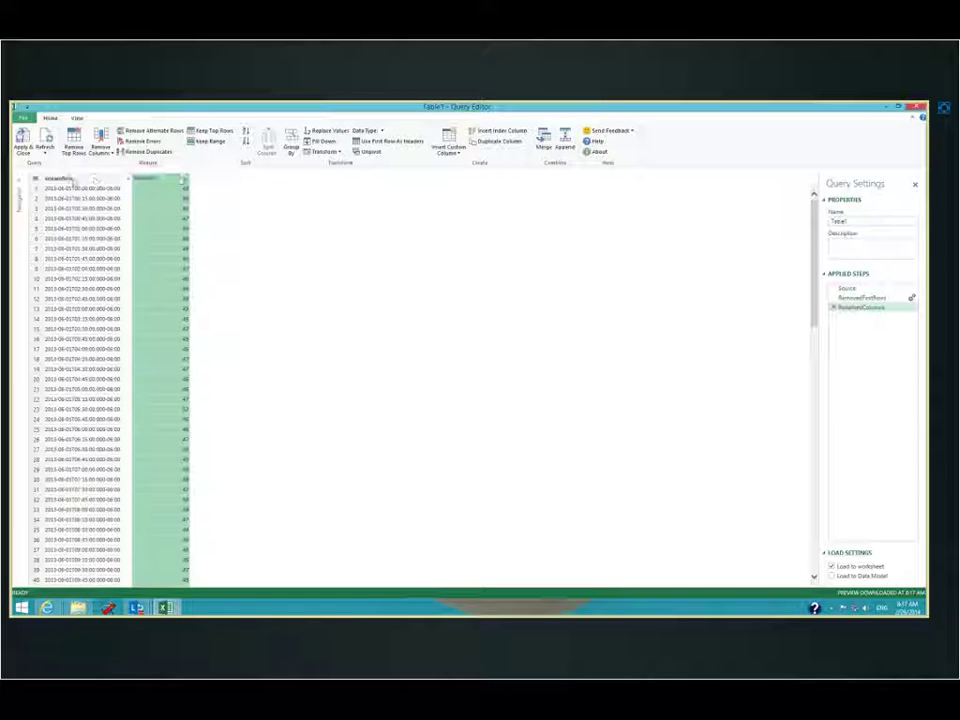
pyautogui.click(97, 179)
pyautogui.doubleClick(105, 179)
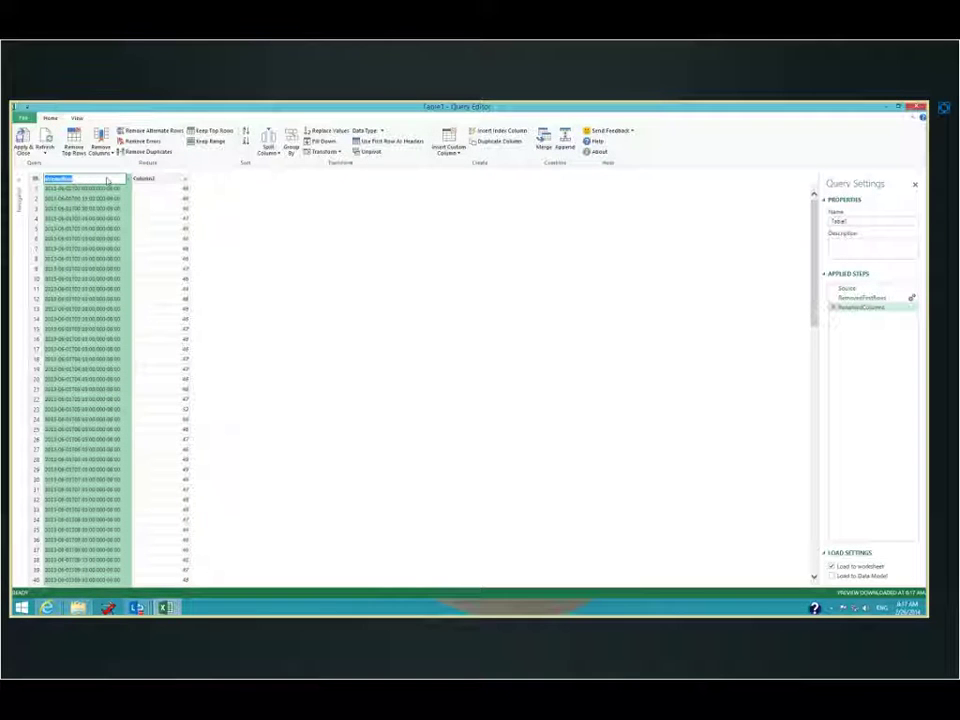
pyautogui.write('Date')
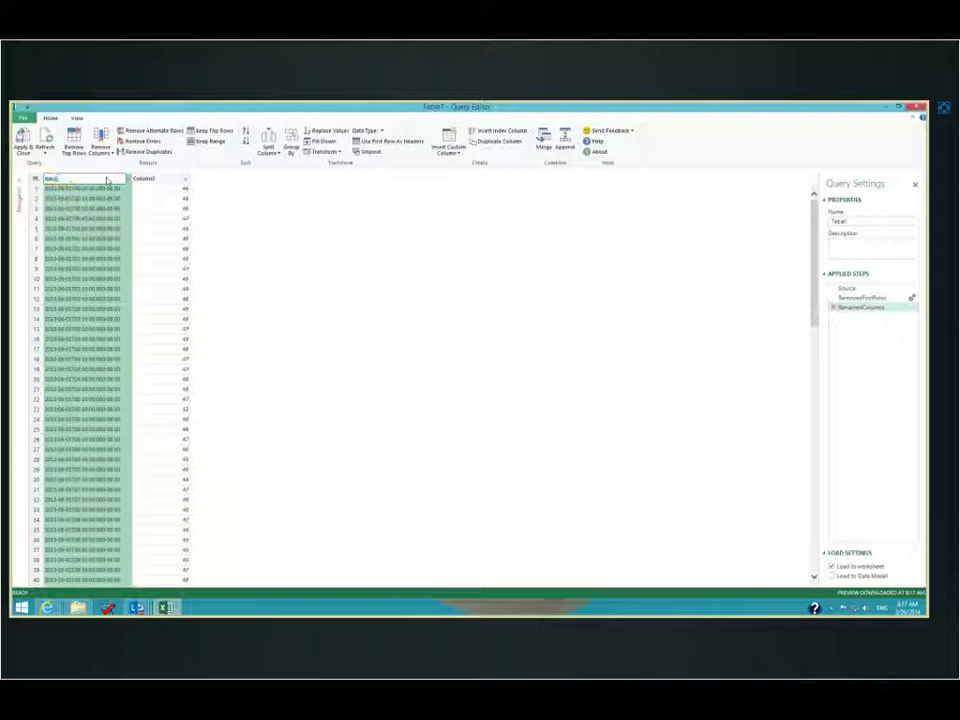
pyautogui.write('Time')
pyautogui.press('Return')
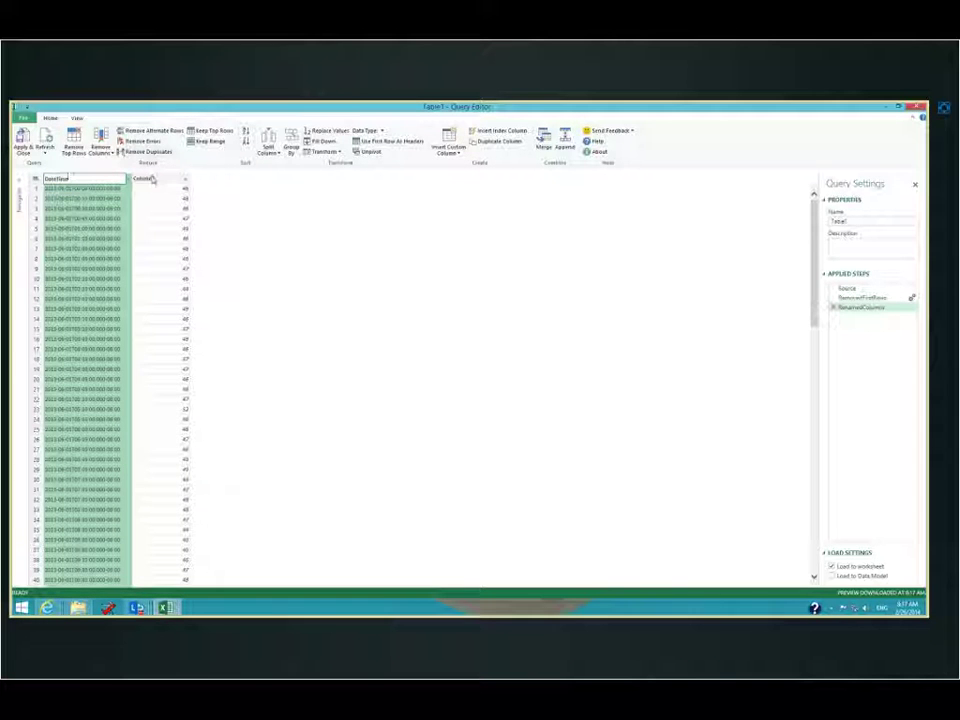
pyautogui.doubleClick(155, 178)
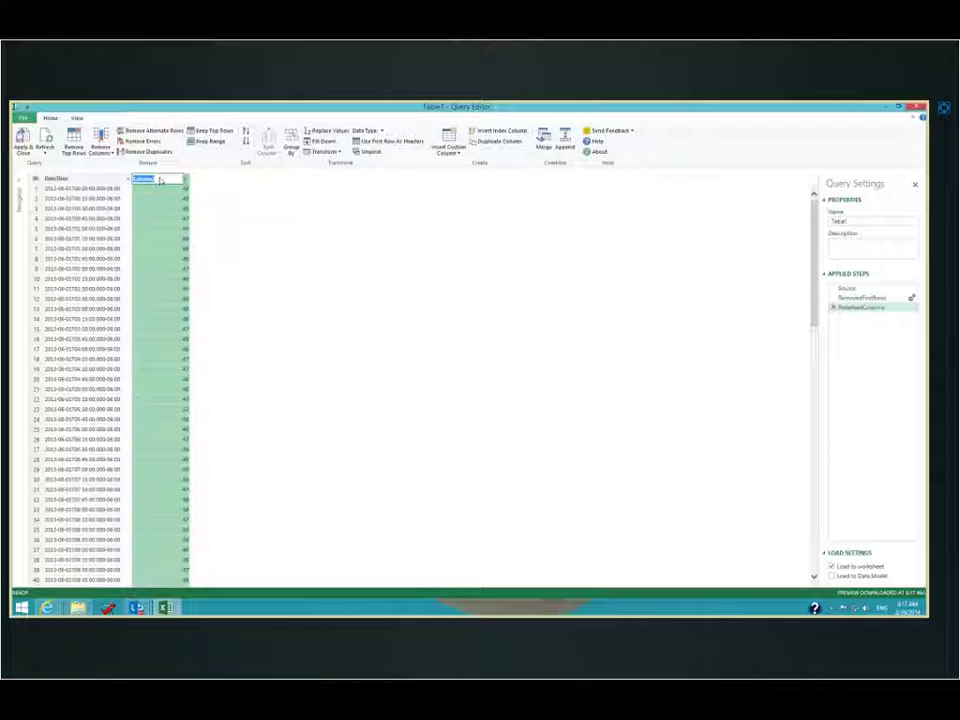
pyautogui.write('StreamFlow')
pyautogui.press('Return')
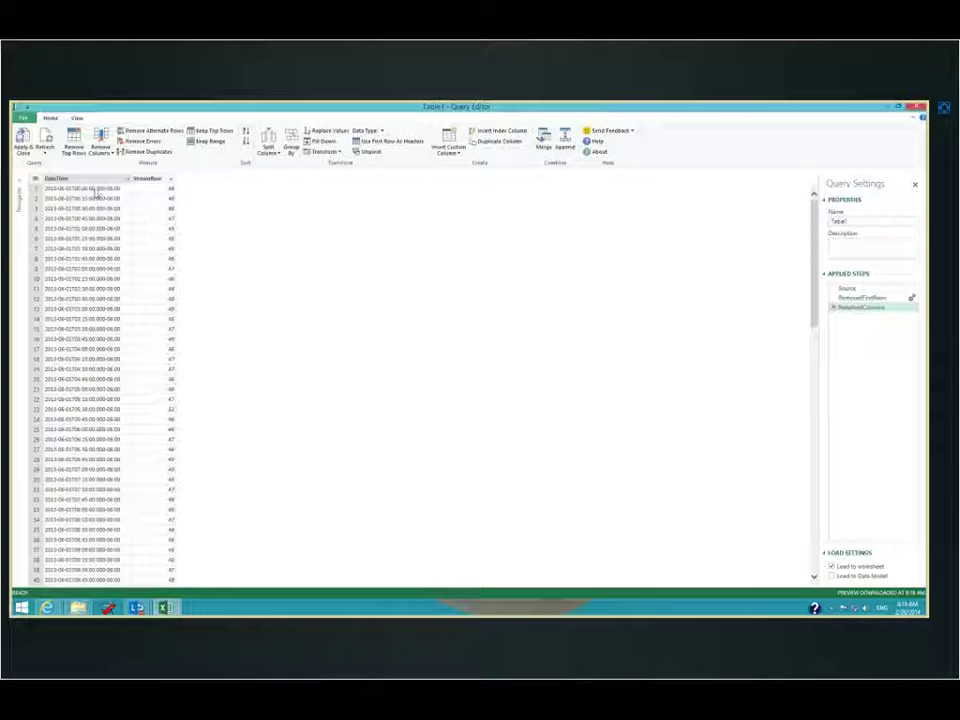
# Split the DateTime column by the custom delimiter "T", at the left-most delimiter only.
pyautogui.scroll(-3, 127, 251)
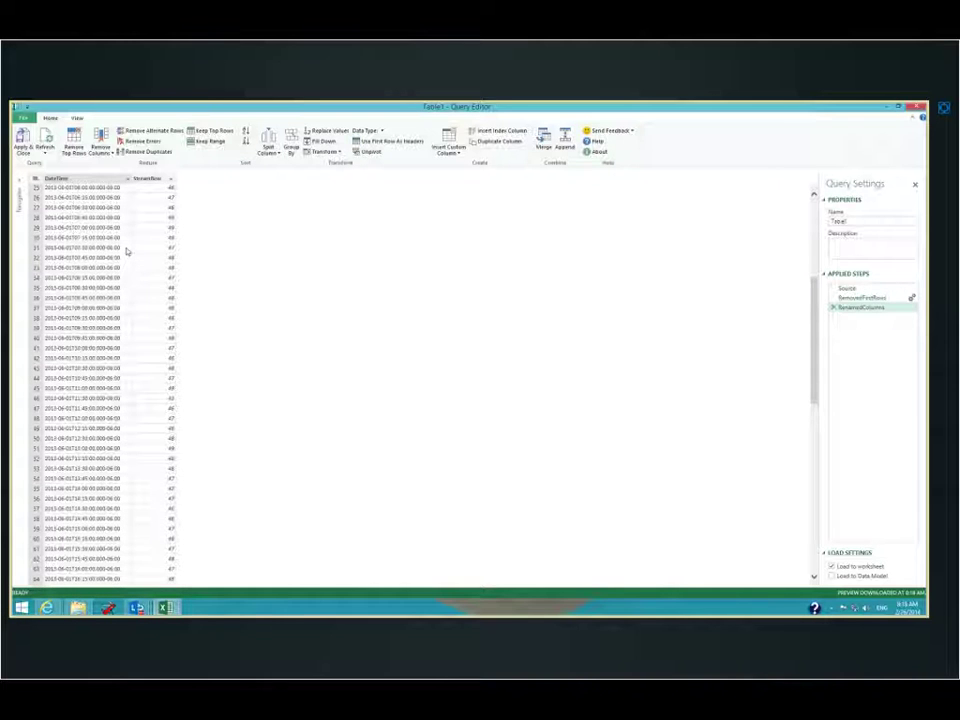
pyautogui.scroll(3, 126, 251)
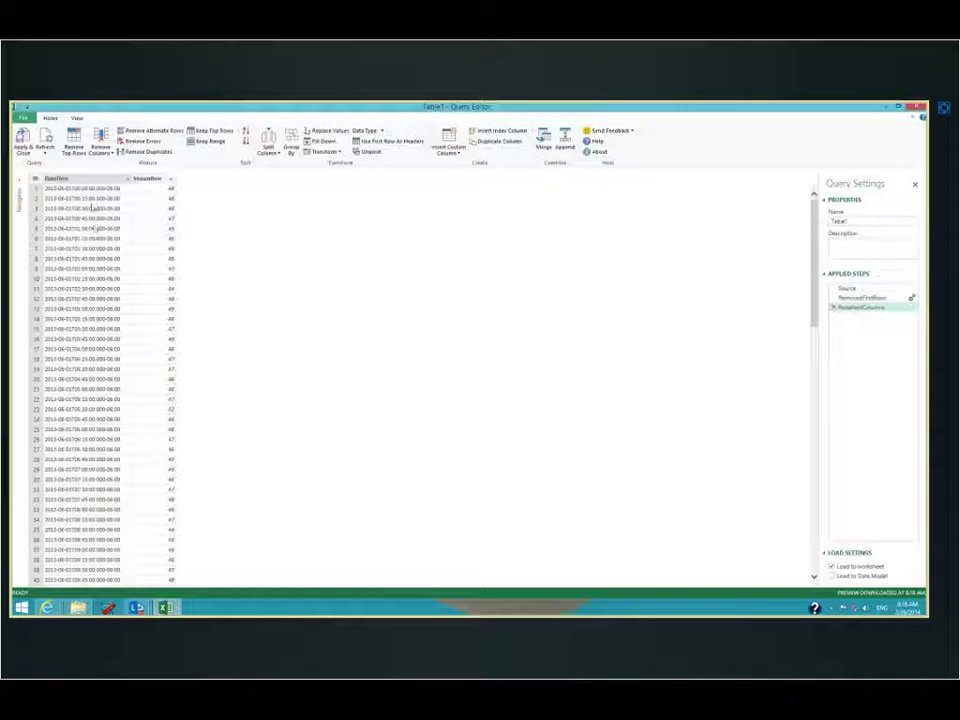
pyautogui.click(87, 181)
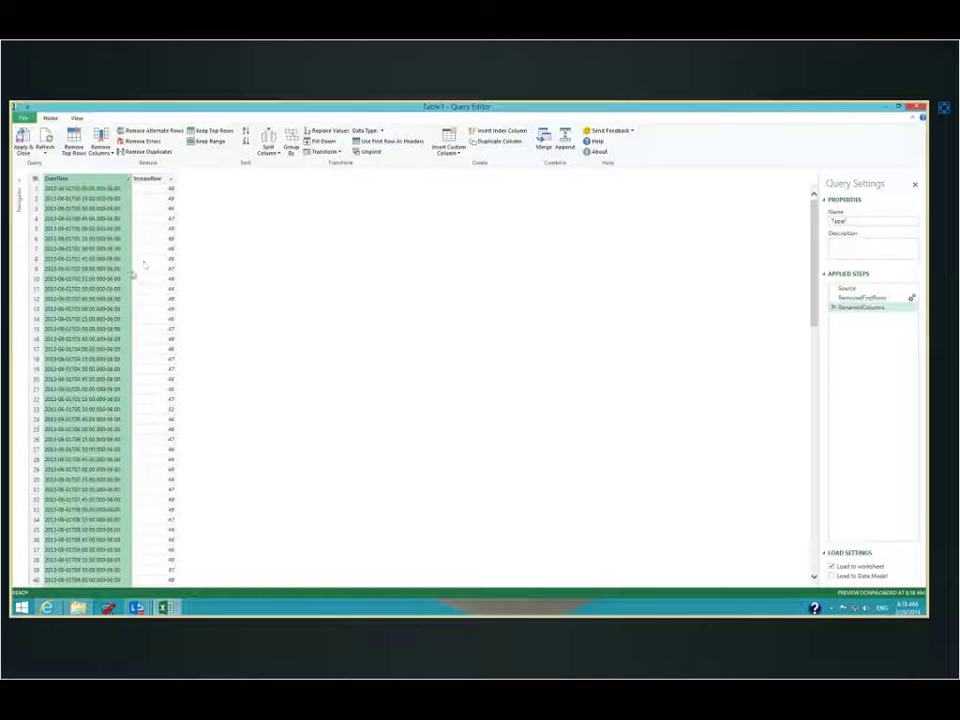
pyautogui.click(270, 152)
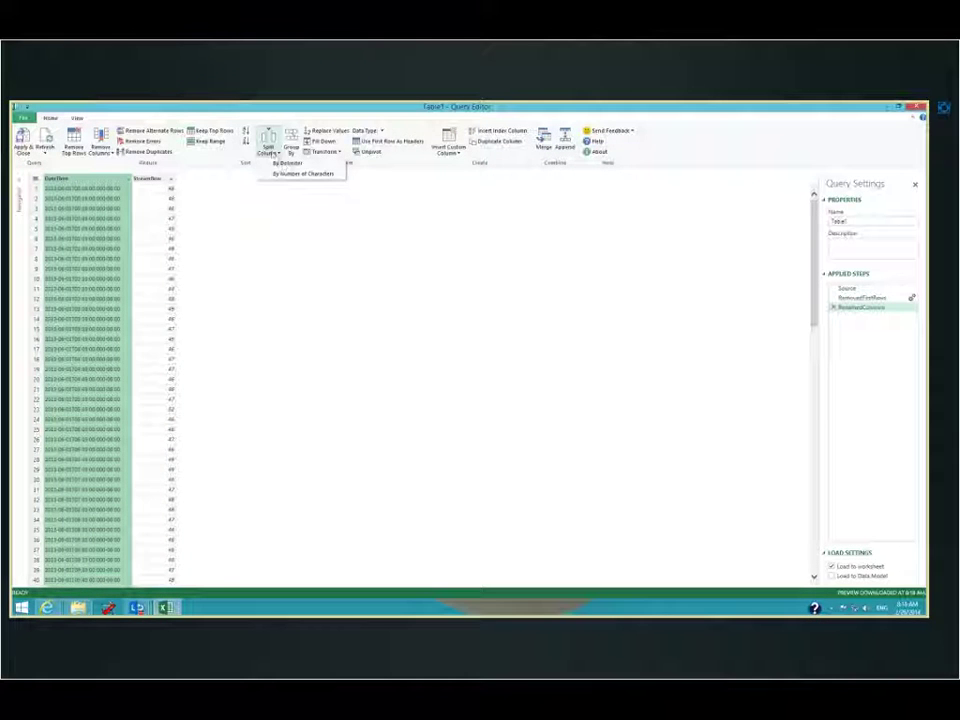
pyautogui.click(288, 163)
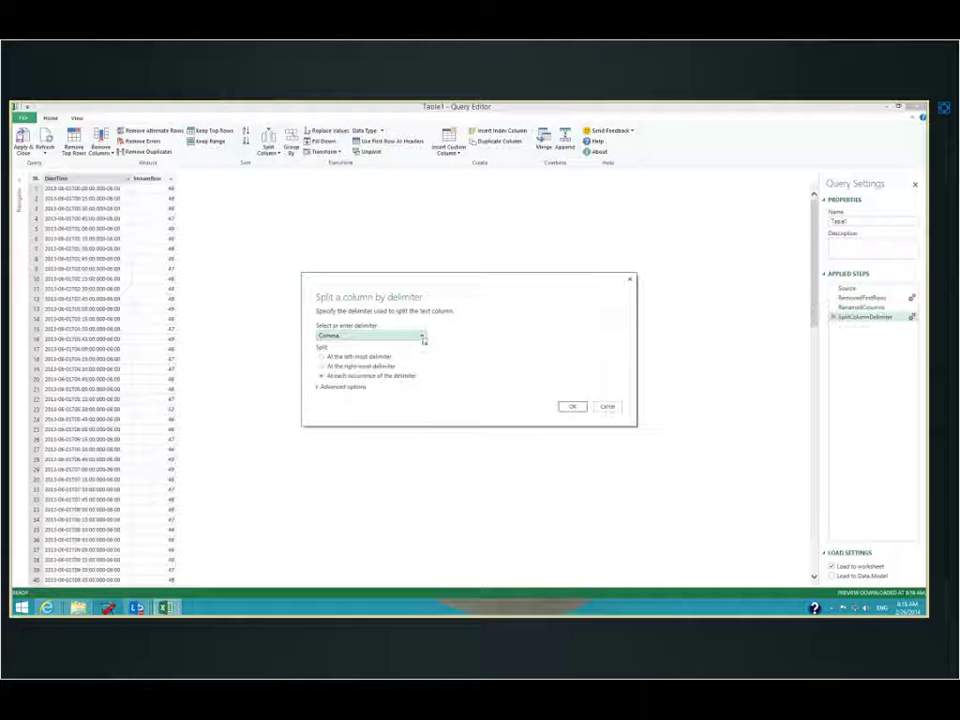
pyautogui.click(422, 337)
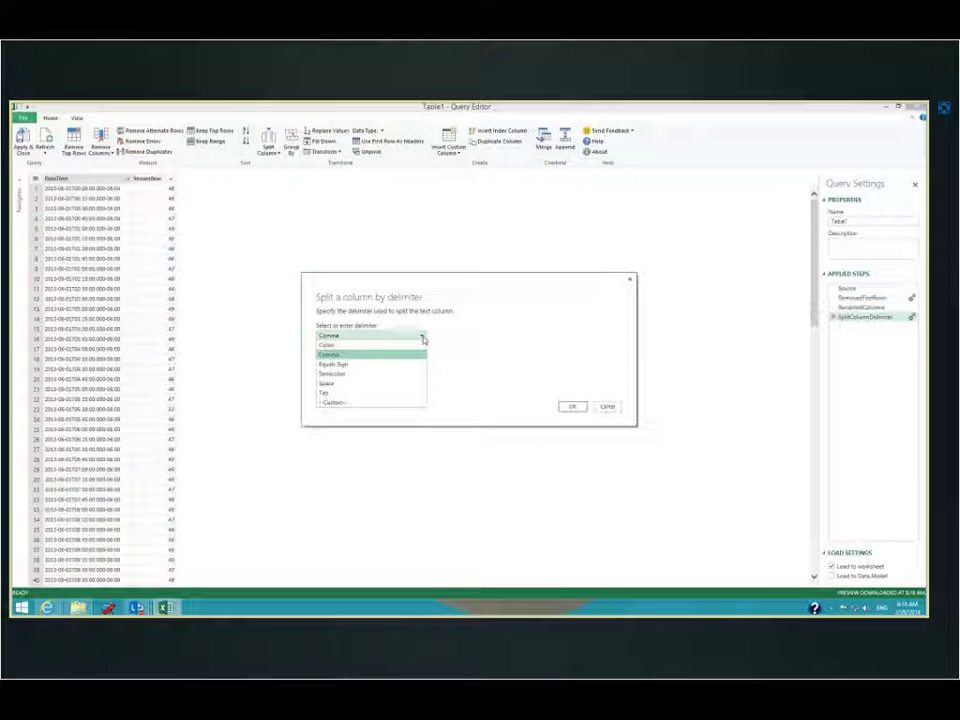
pyautogui.click(406, 403)
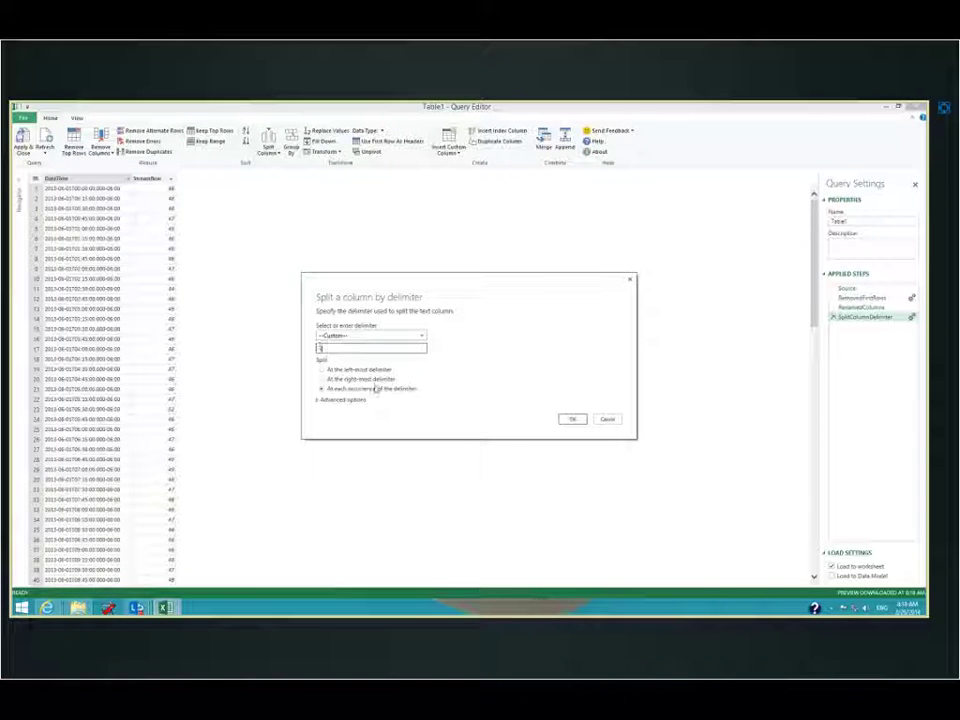
pyautogui.click(321, 369)
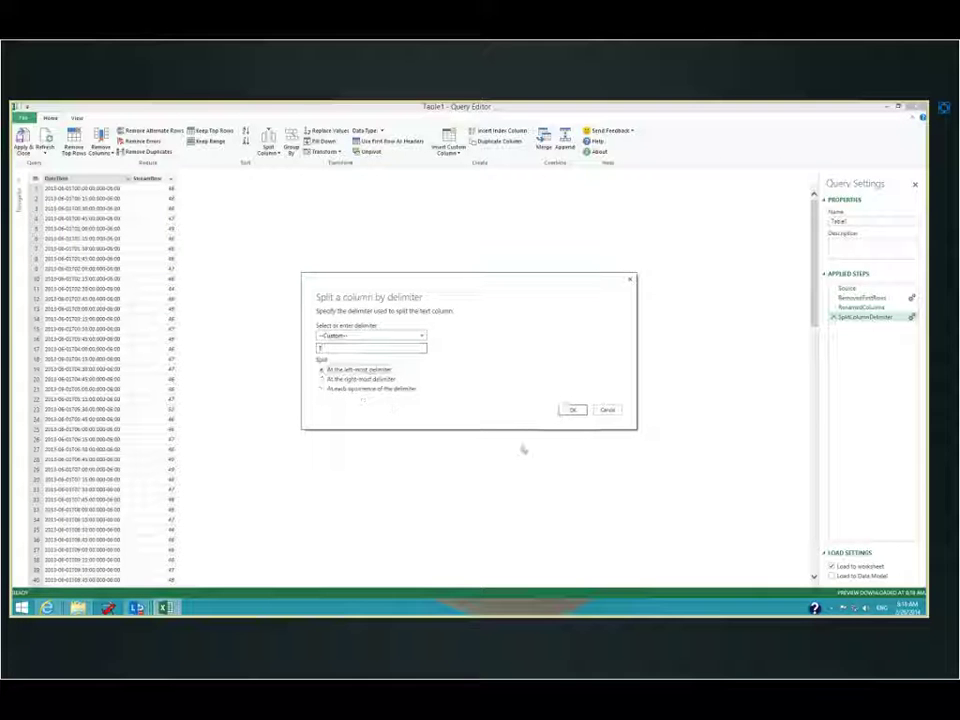
pyautogui.click(572, 410)
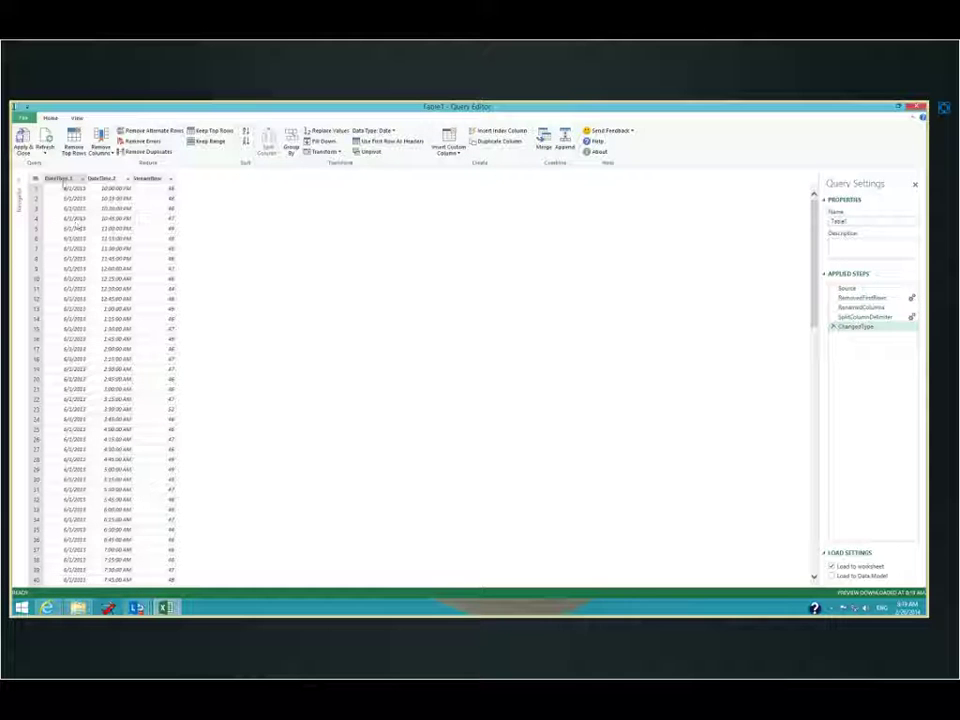
# Compare the DateTime.2 values at the ChangedType and SplitColumnDelimiter steps, with the column widened to fit its full text.
pyautogui.click(114, 191)
pyautogui.click(115, 199)
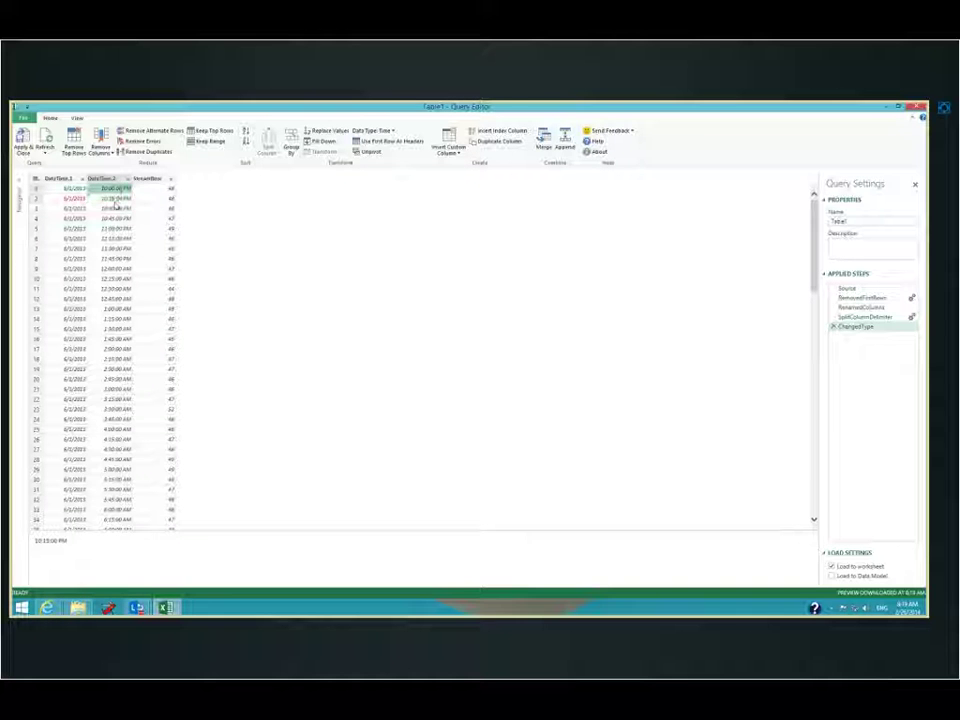
pyautogui.click(886, 318)
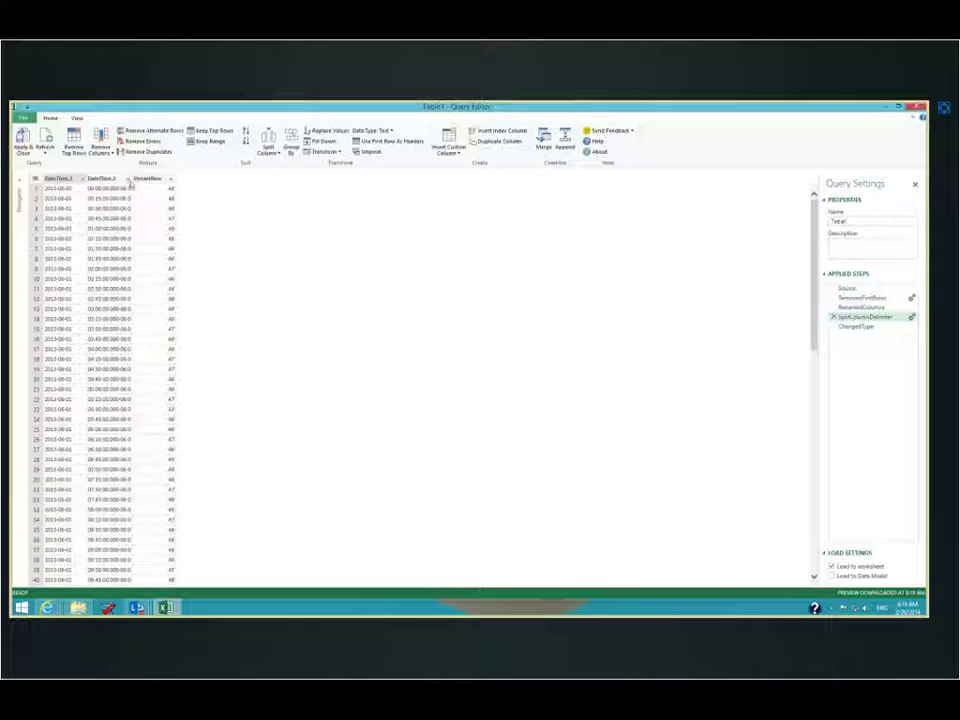
pyautogui.doubleClick(131, 180)
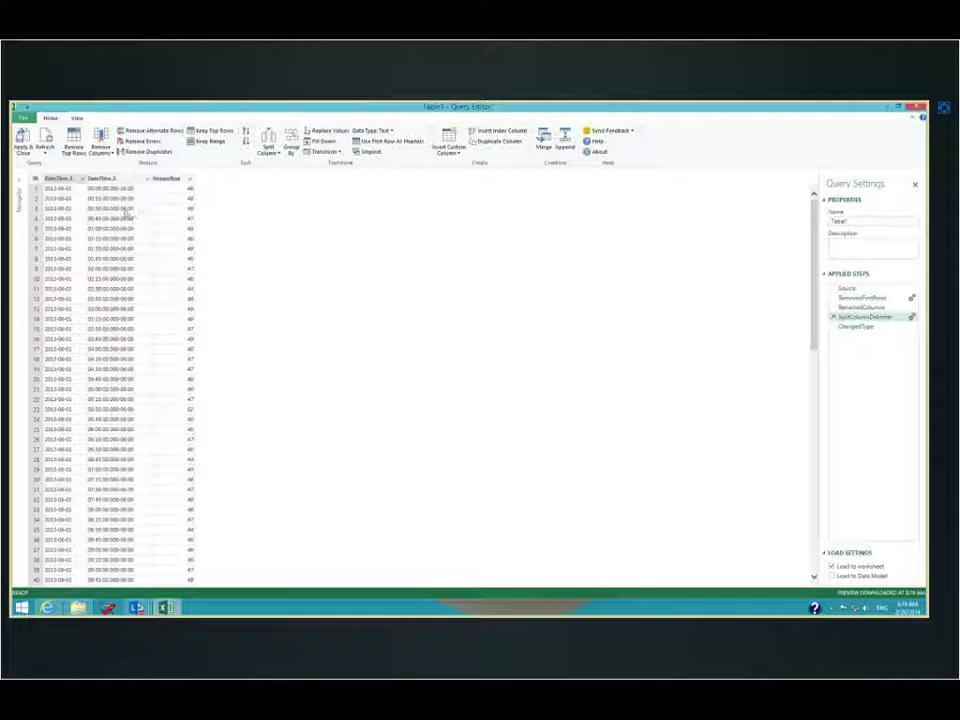
pyautogui.click(128, 190)
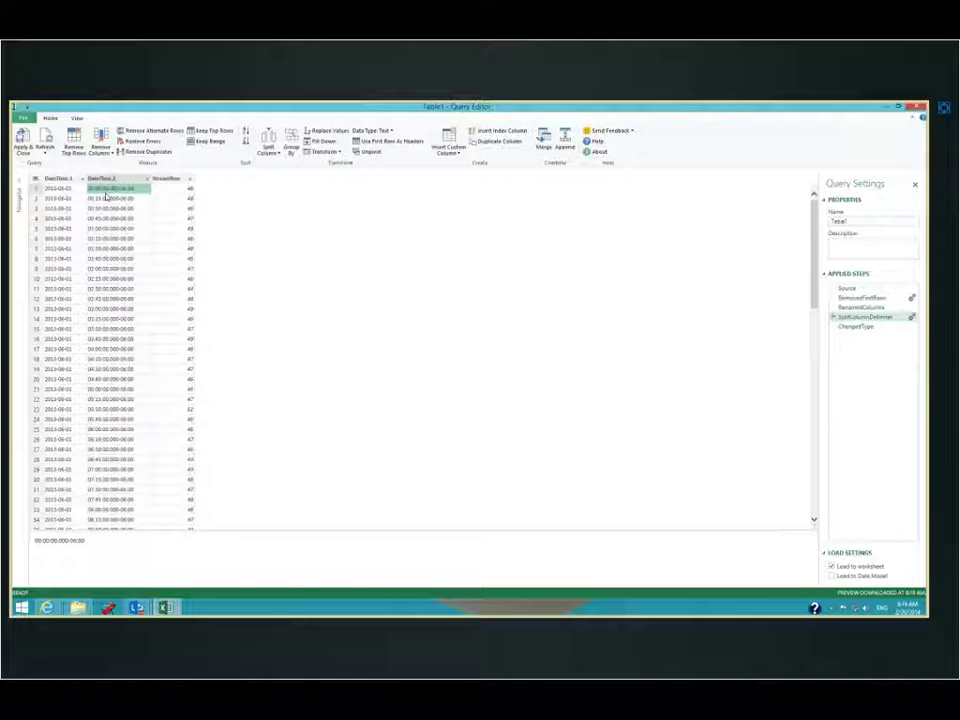
# Delete the automatic ChangedType step that follows SplitColumnDelimiter.
pyautogui.click(862, 326)
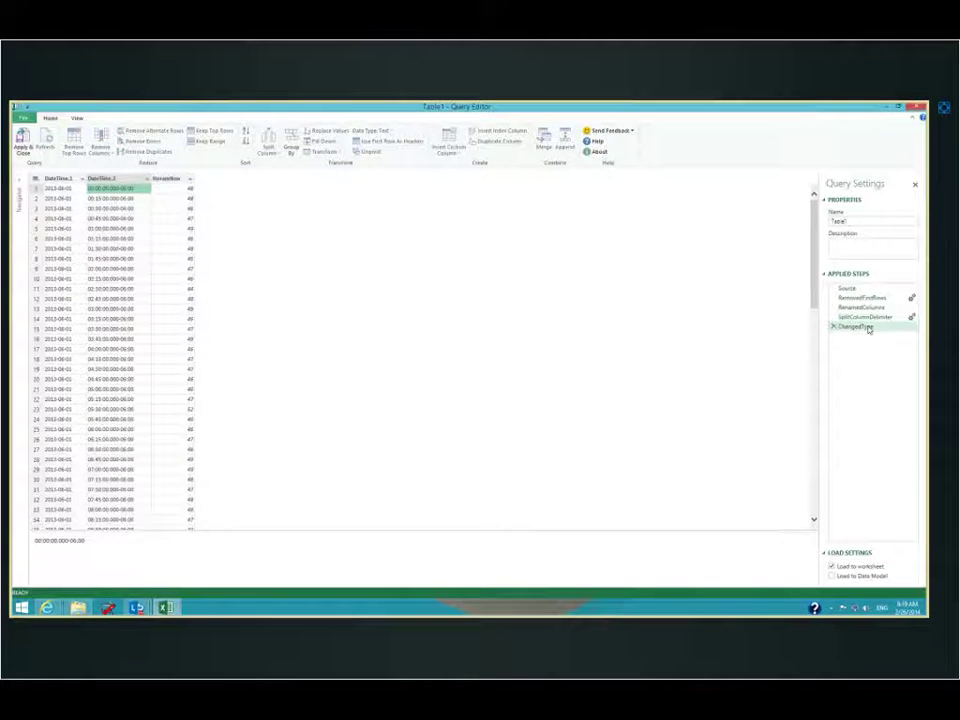
pyautogui.click(866, 317)
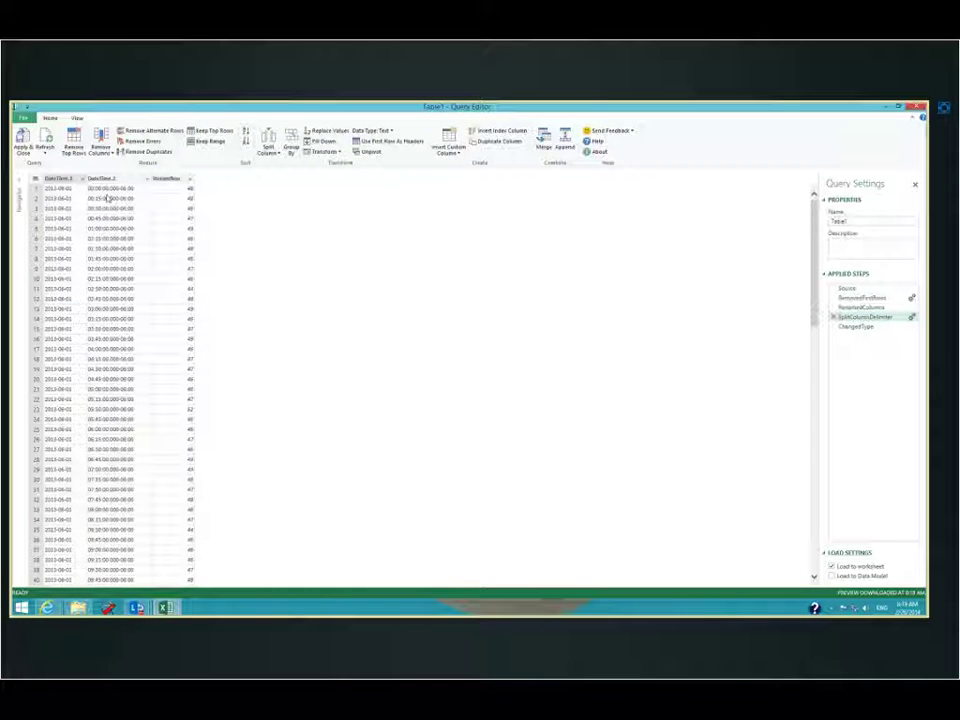
pyautogui.click(833, 328)
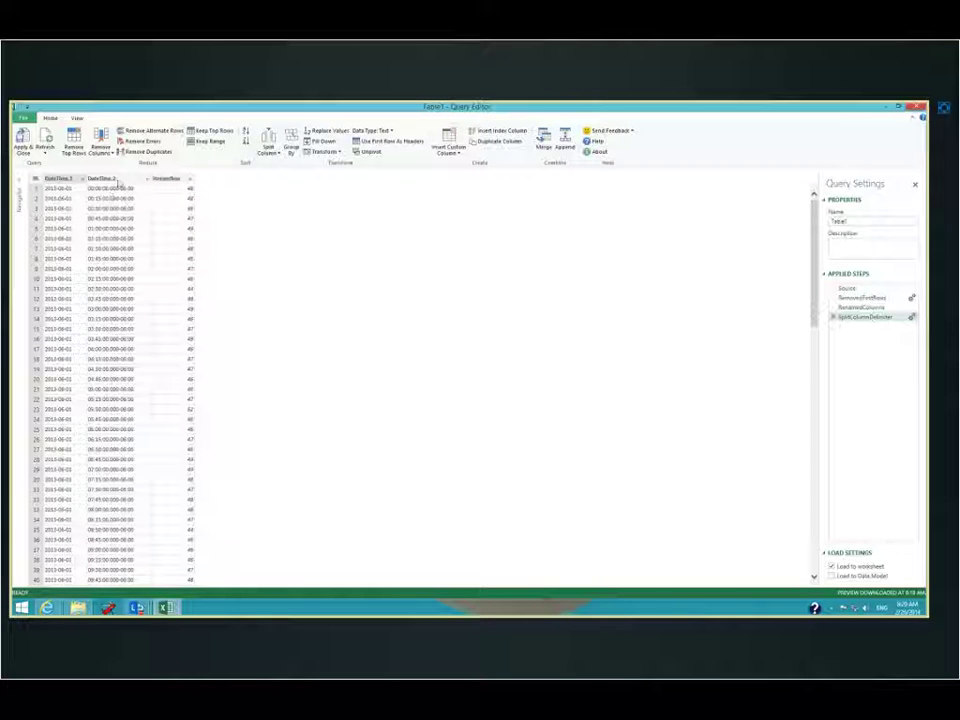
pyautogui.click(118, 182)
pyautogui.click(270, 150)
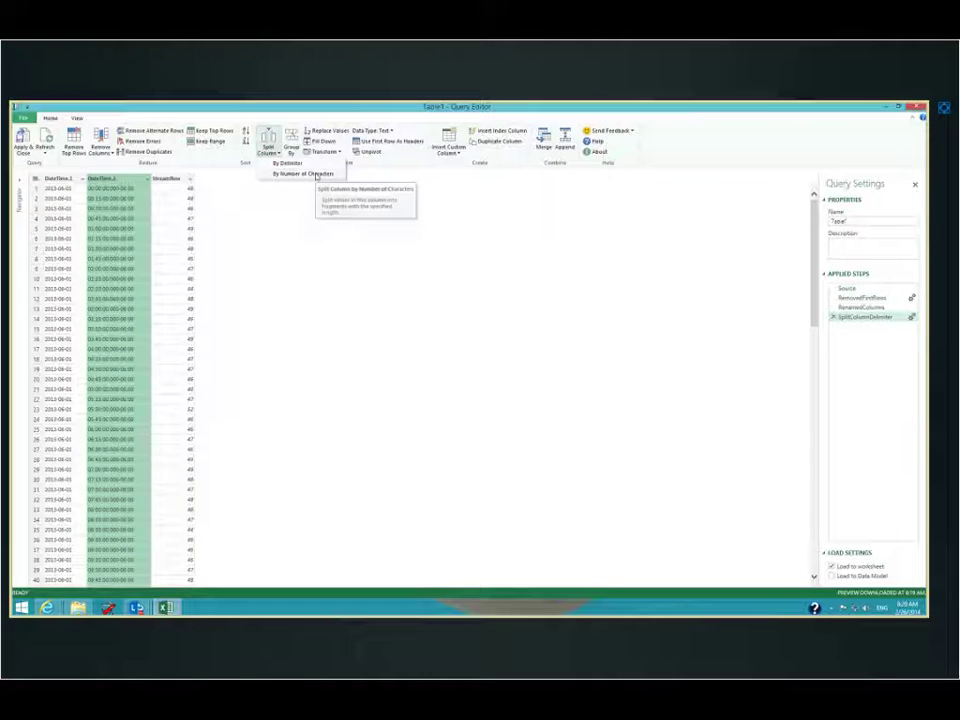
pyautogui.click(305, 174)
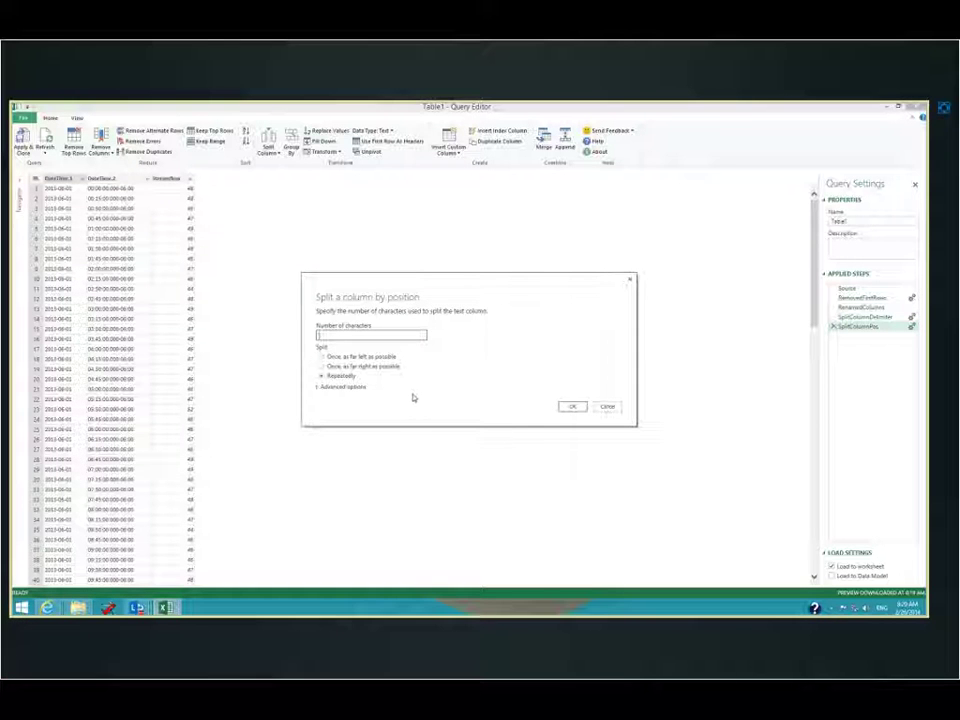
pyautogui.write('8')
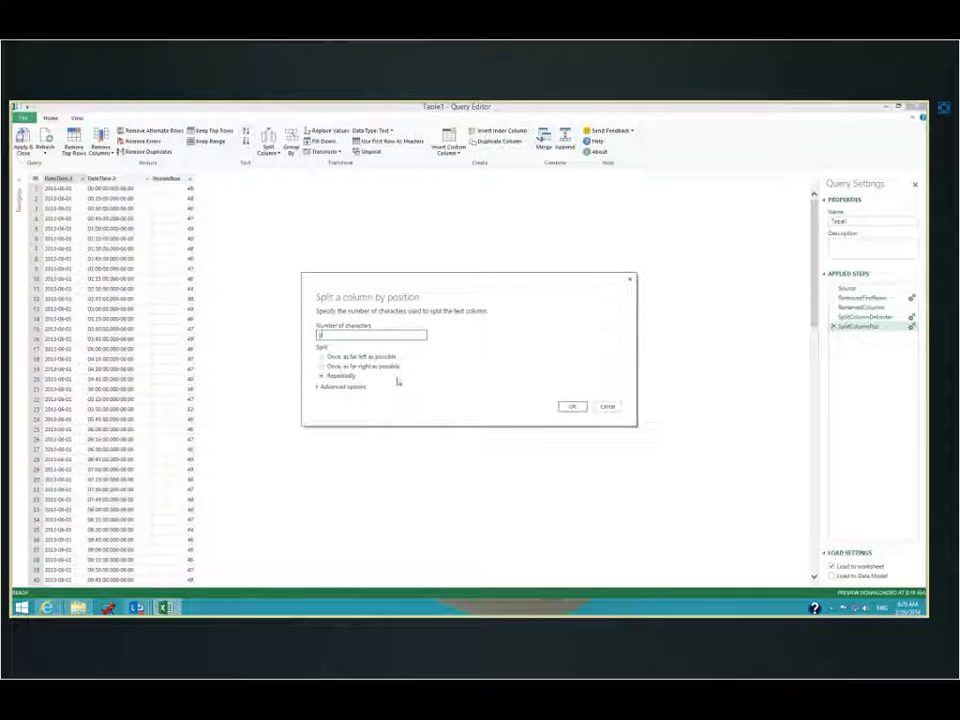
pyautogui.click(323, 358)
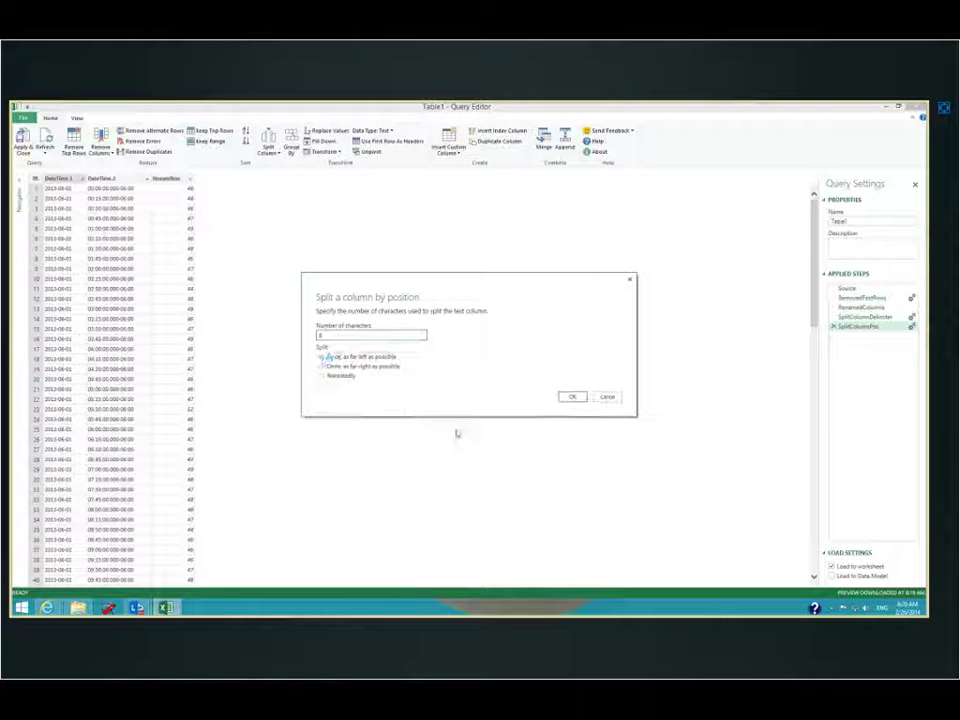
pyautogui.click(607, 397)
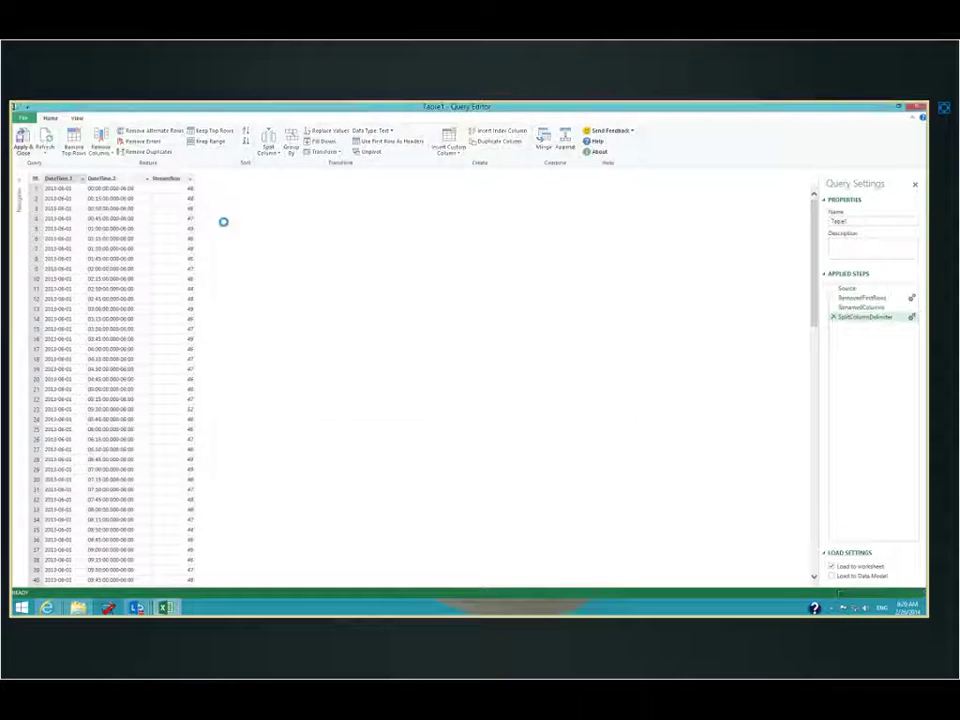
# Split the DateTime.2 column by number of characters, at 8 characters, once as far left as possible.
pyautogui.click(105, 178)
pyautogui.click(269, 150)
pyautogui.click(290, 174)
pyautogui.click(344, 335)
pyautogui.write('8')
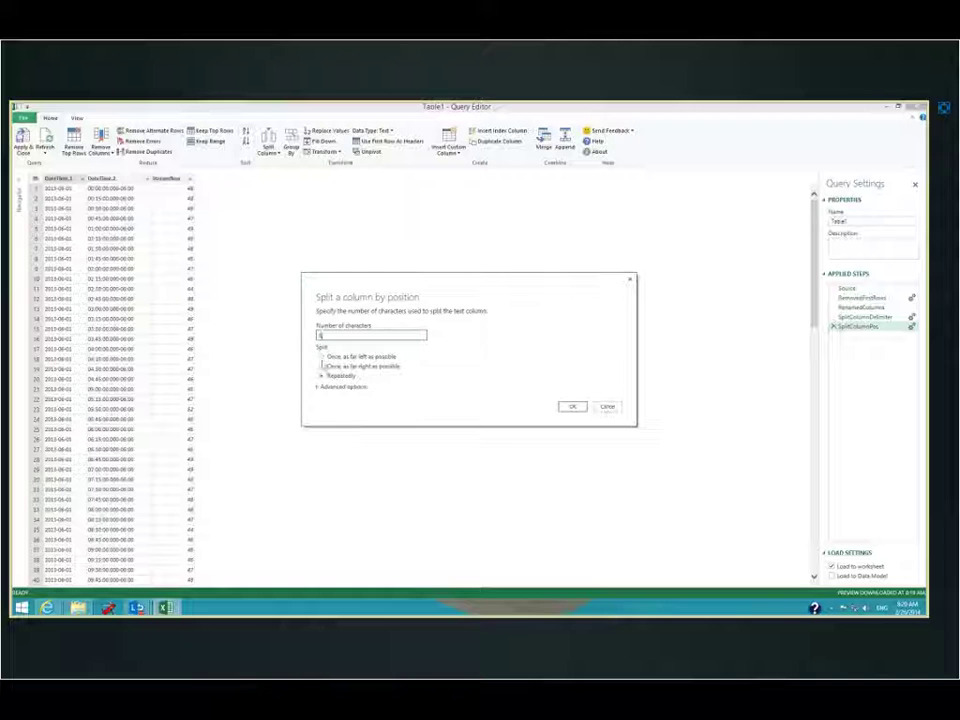
pyautogui.click(321, 356)
pyautogui.click(572, 396)
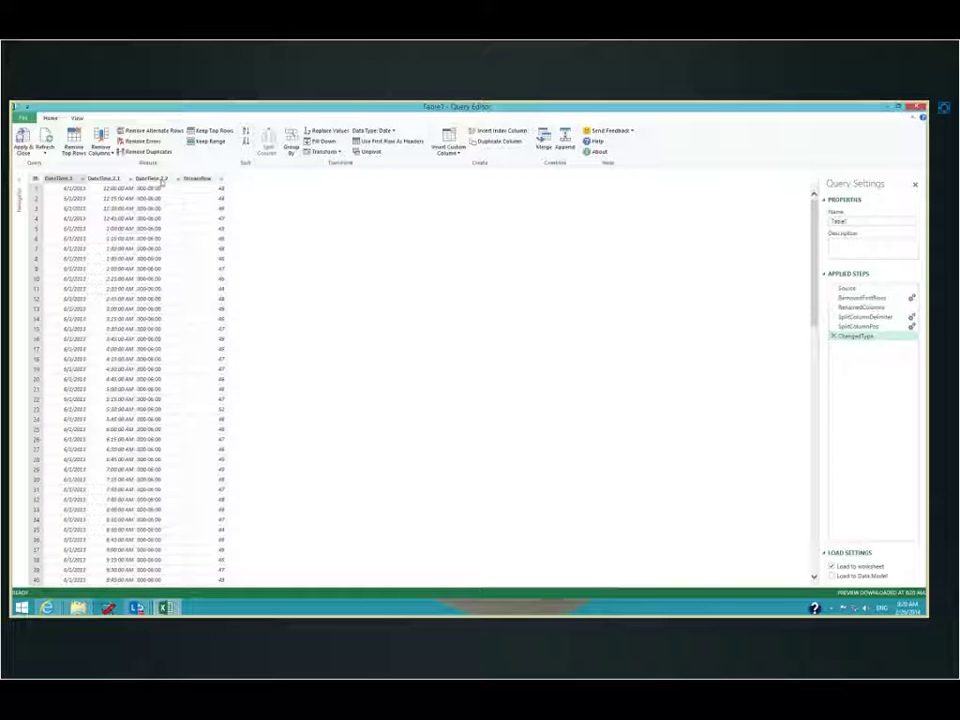
# Check the rows of the split table and remove the DateTime.2.2 column holding the leftover UTC offset text.
pyautogui.scroll(-20, 157, 328)
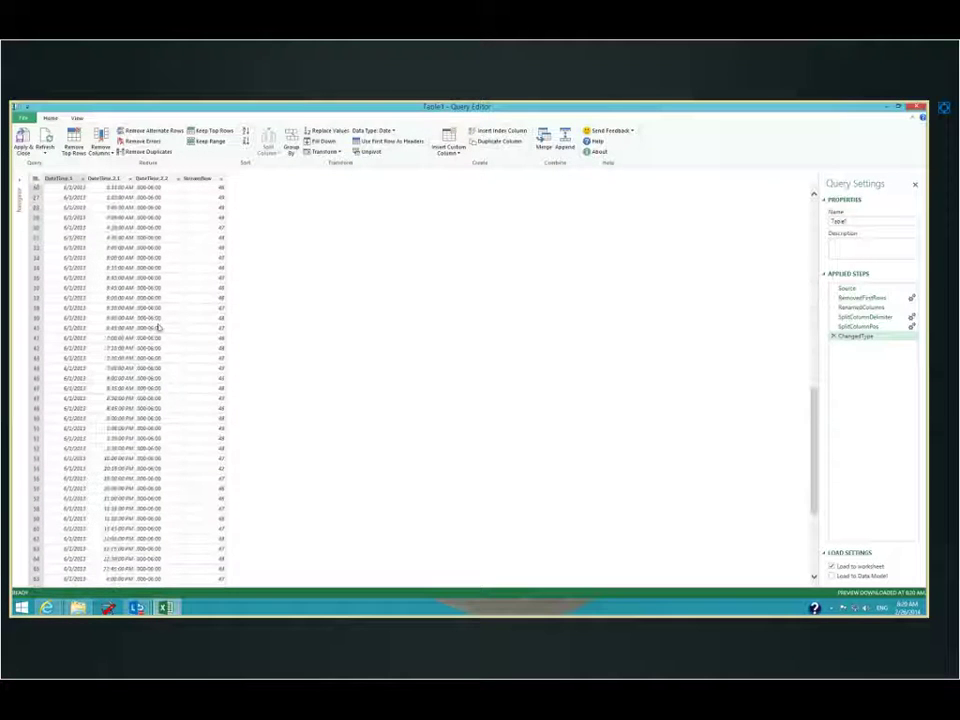
pyautogui.scroll(5, 157, 325)
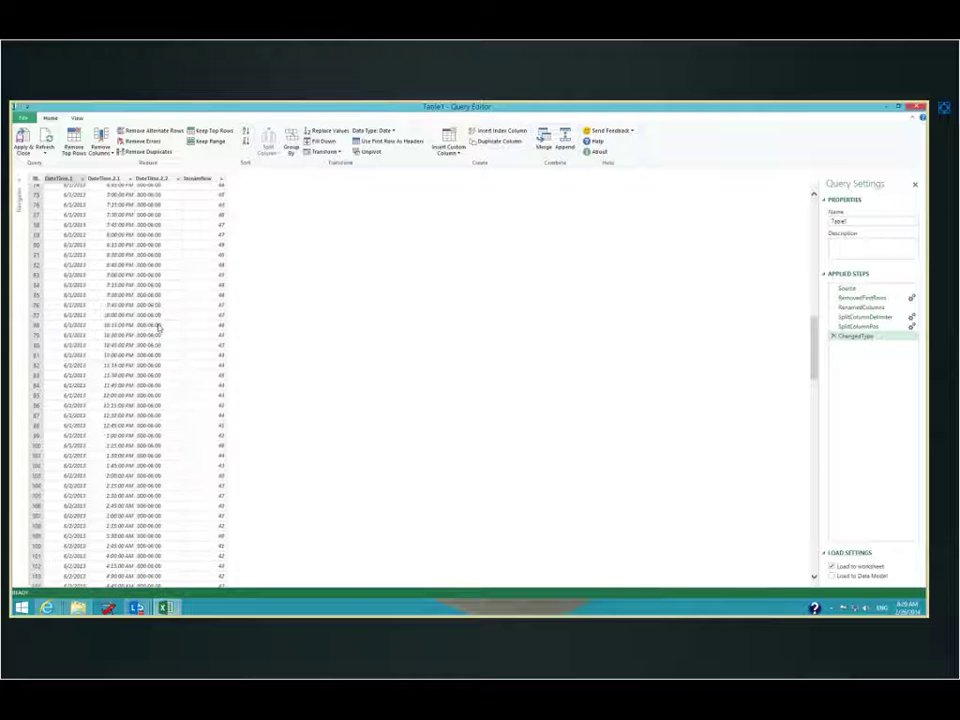
pyautogui.scroll(10, 158, 267)
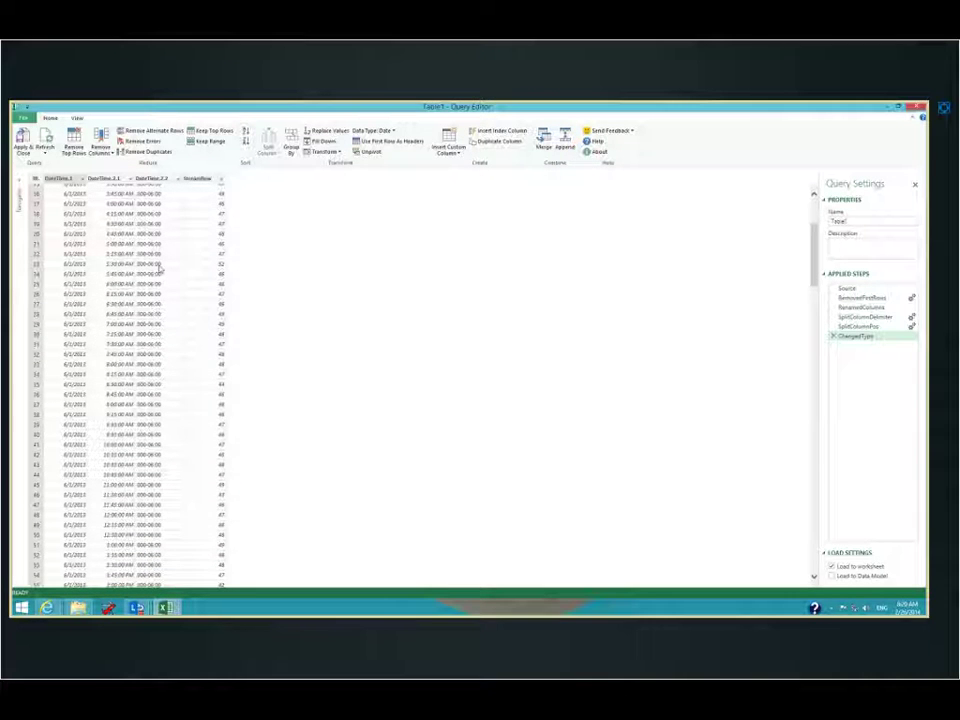
pyautogui.click(155, 178)
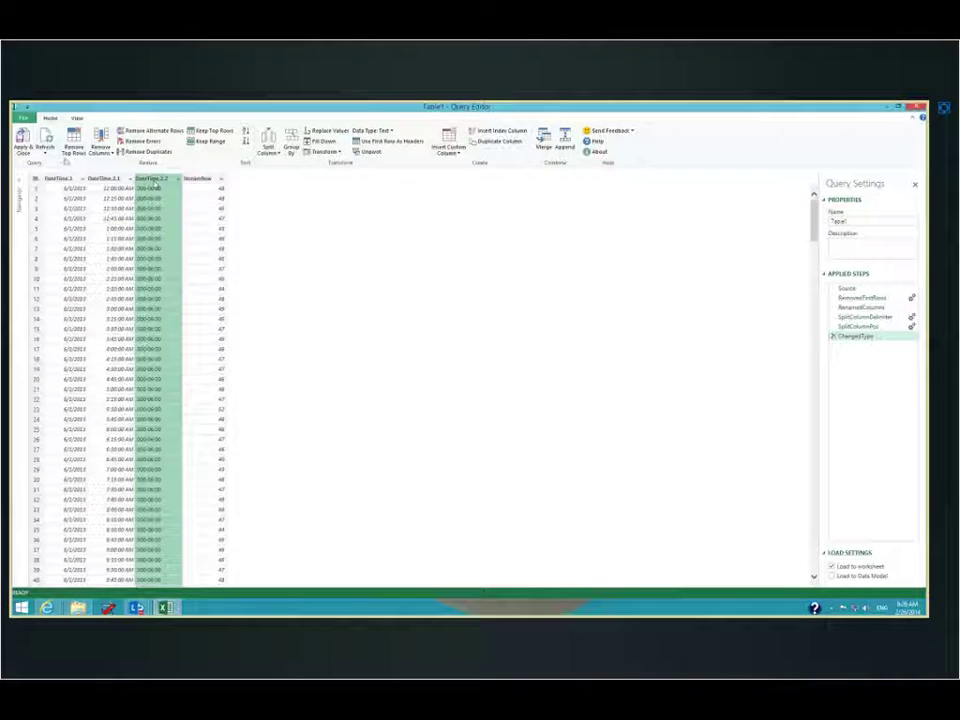
pyautogui.click(101, 151)
pyautogui.click(114, 164)
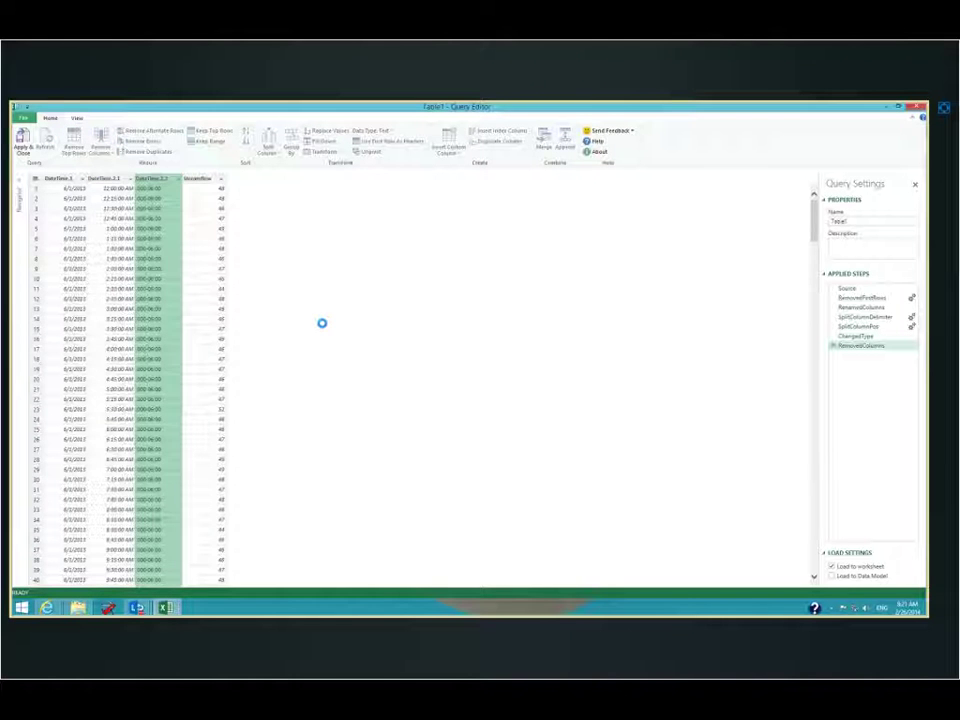
# Examine the date, time and streamflow values down through the rows of the cleaned table.
pyautogui.click(107, 189)
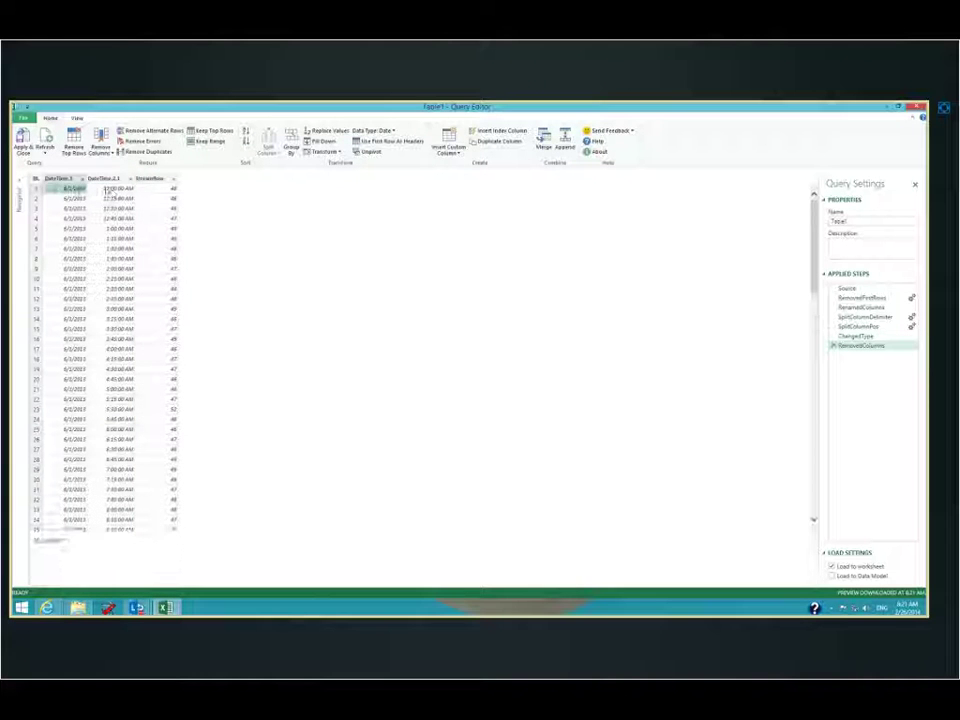
pyautogui.scroll(-10, 185, 327)
pyautogui.scroll(-10, 185, 327)
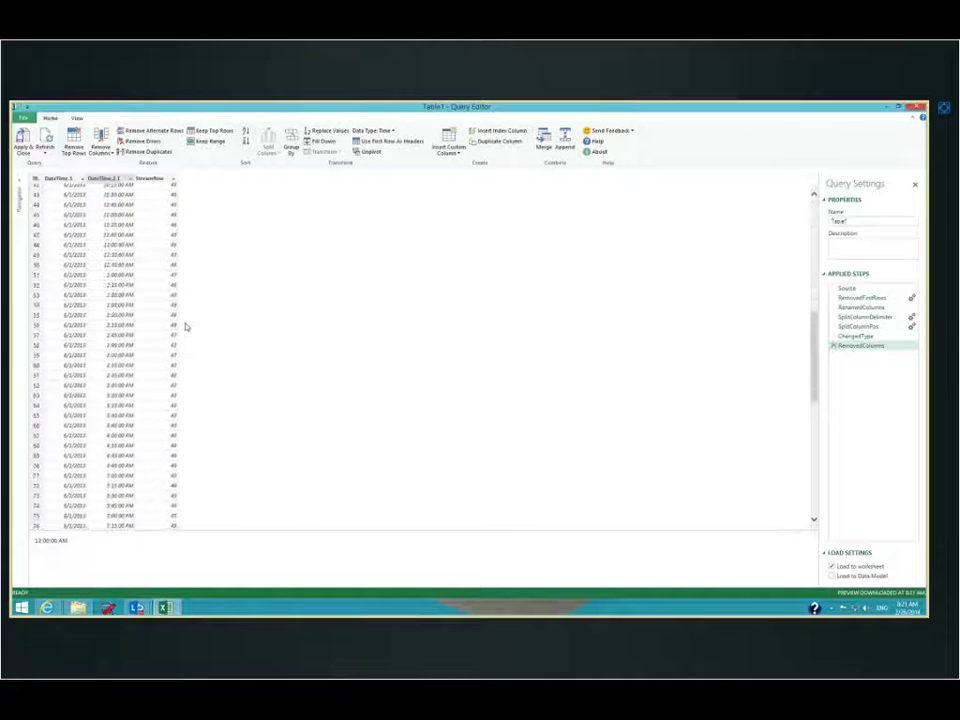
pyautogui.scroll(20, 185, 327)
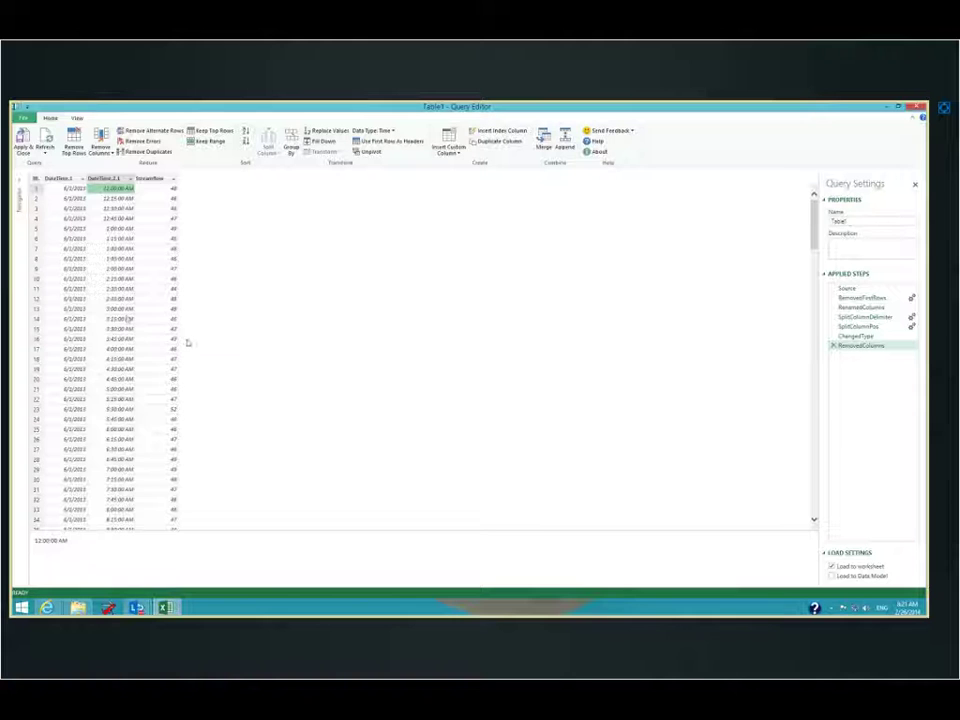
pyautogui.scroll(-20, 186, 345)
pyautogui.scroll(-20, 186, 348)
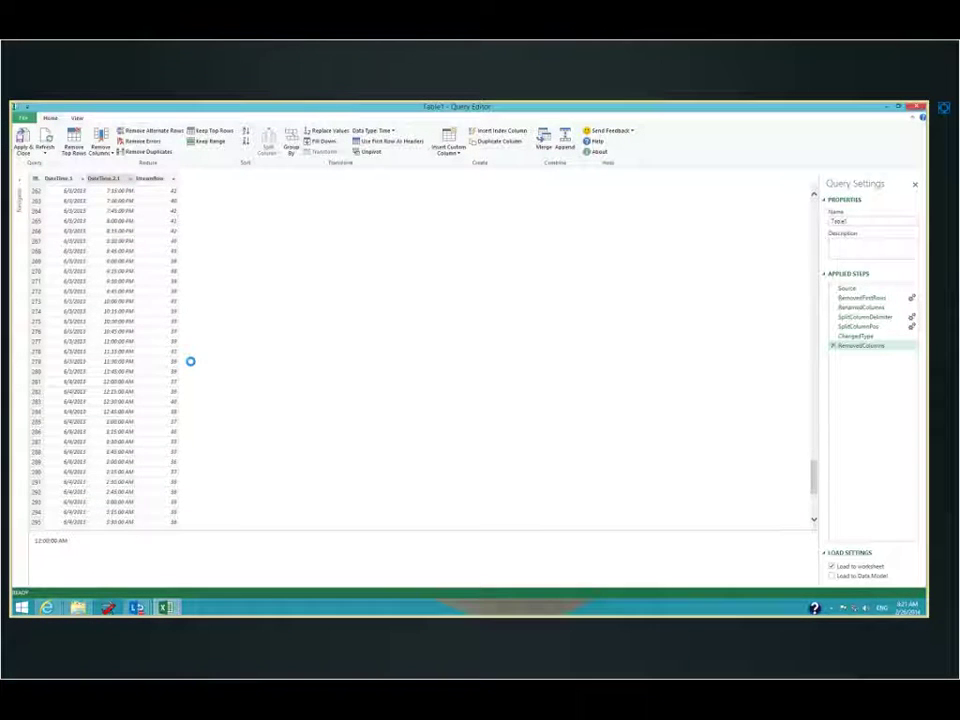
pyautogui.scroll(-20, 190, 365)
pyautogui.scroll(-20, 192, 375)
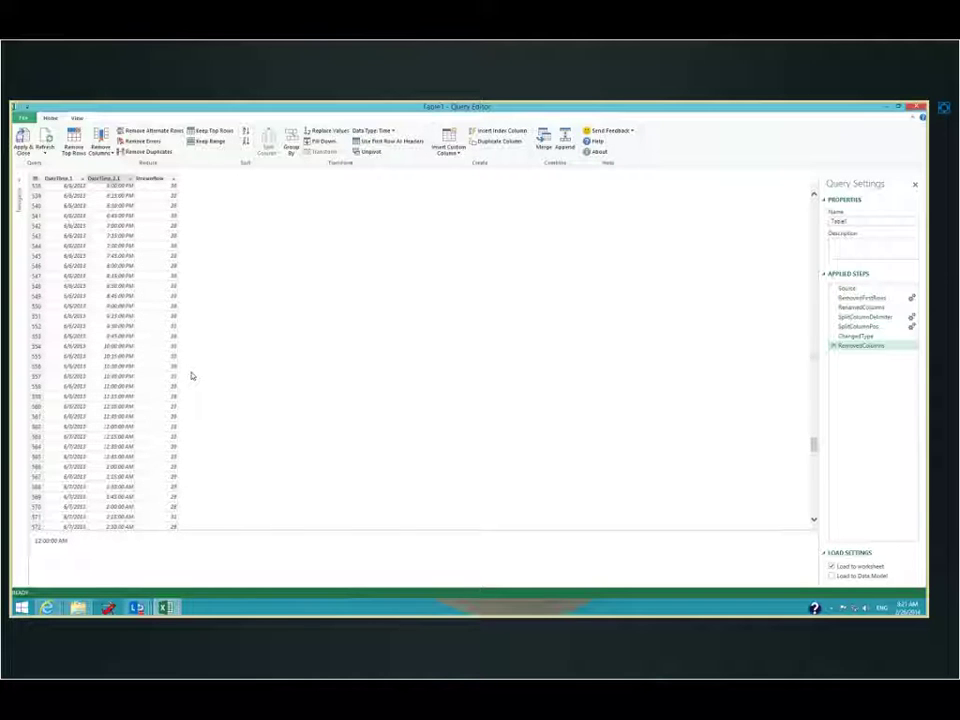
pyautogui.hotkey('ctrl', 'Home')
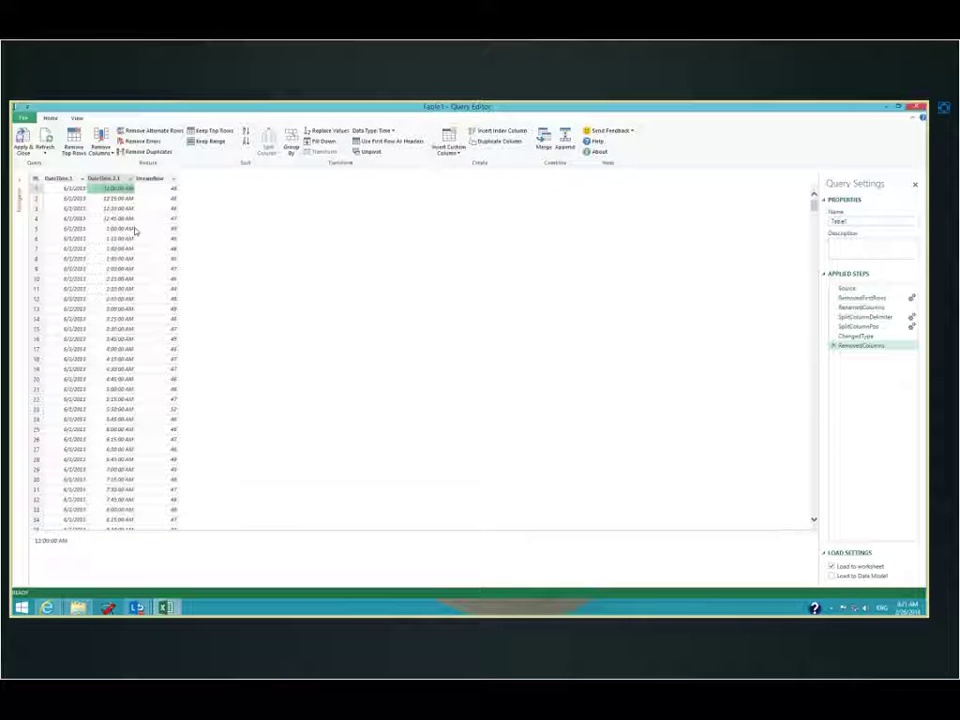
# Group the rows by DateTime.1 with a new column named Streamflow (avg.) that averages the Streamflow values.
pyautogui.click(58, 178)
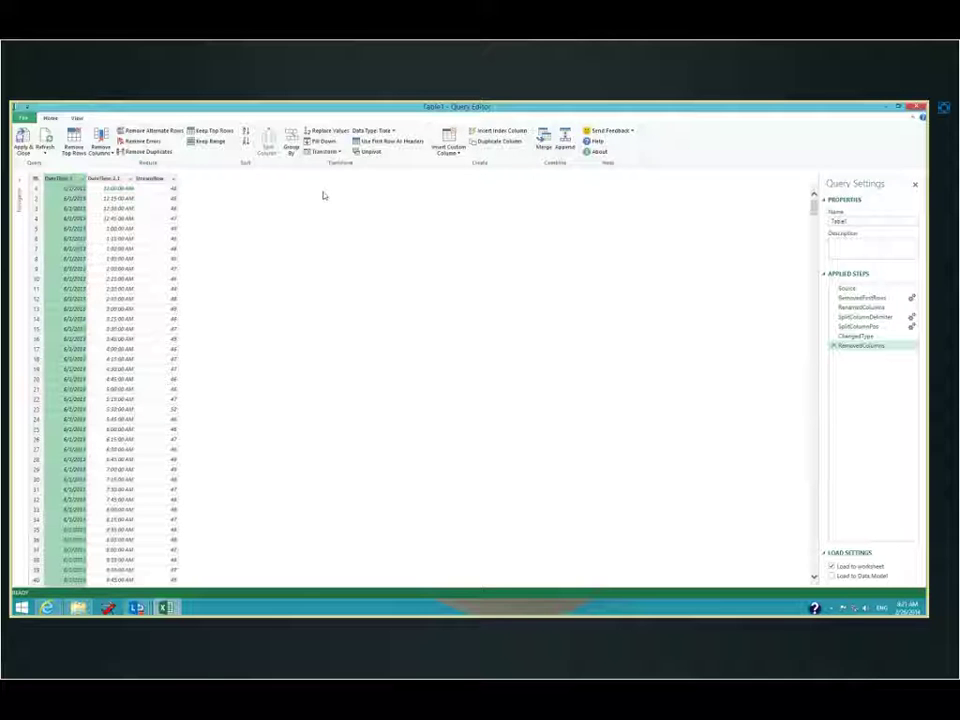
pyautogui.click(292, 148)
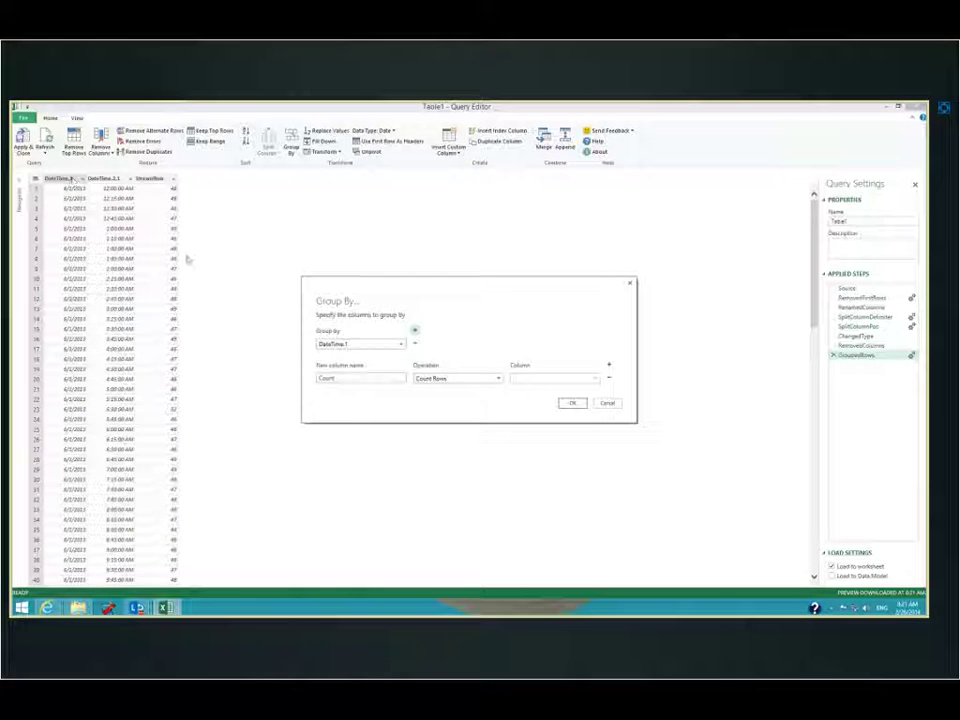
pyautogui.moveTo(351, 375); pyautogui.dragTo(281, 381)
pyautogui.write('Stdd')
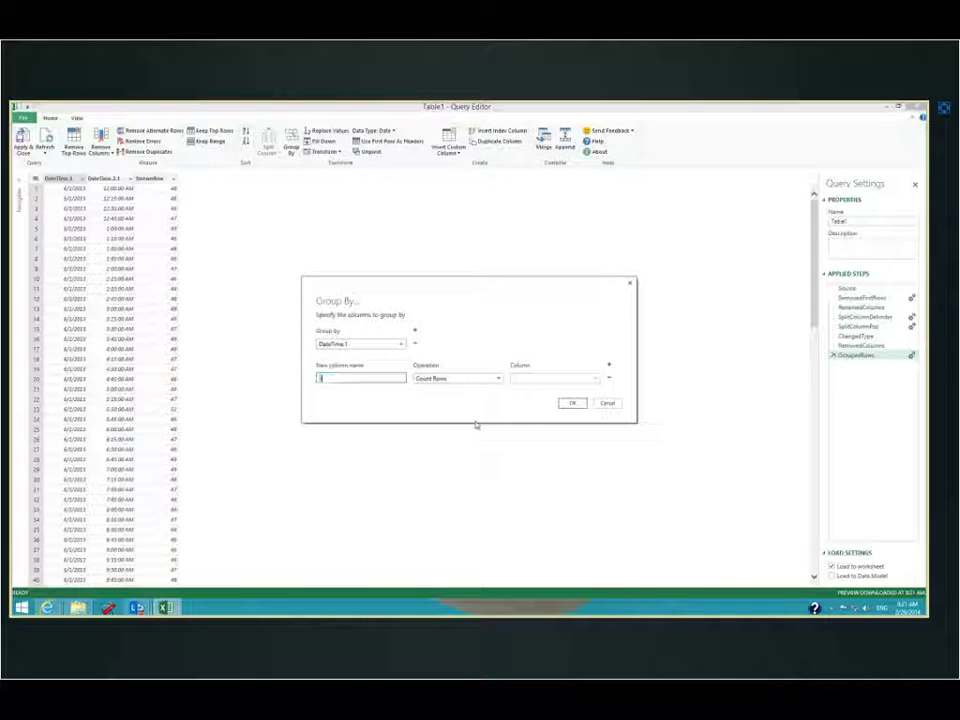
pyautogui.write('flo')
pyautogui.write('w Co')
pyautogui.write('g')
pyautogui.write(')')
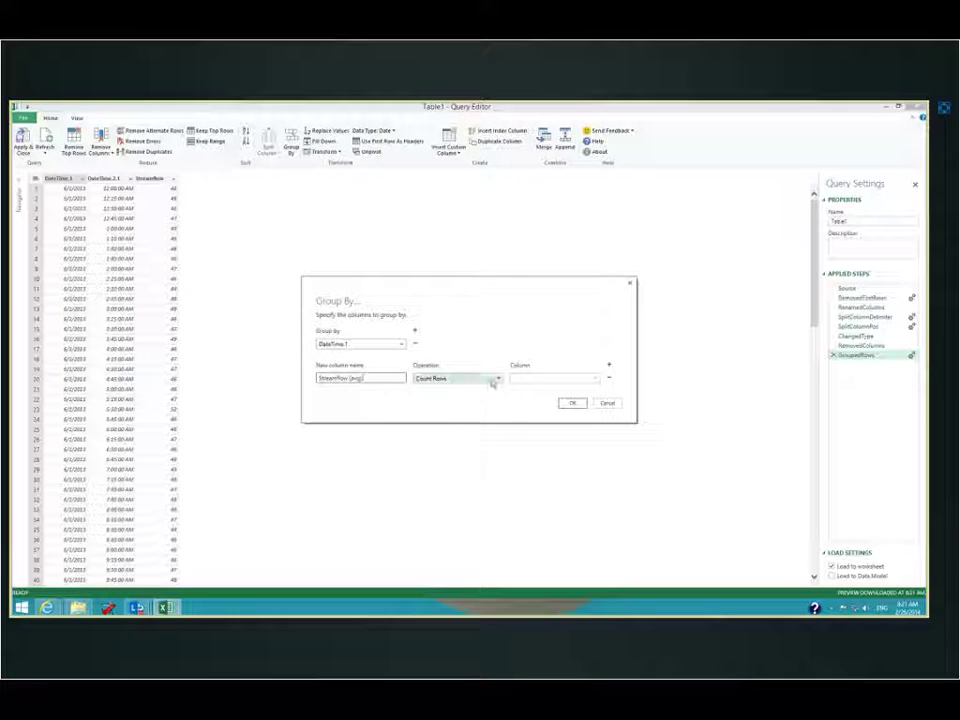
pyautogui.click(495, 379)
pyautogui.click(470, 386)
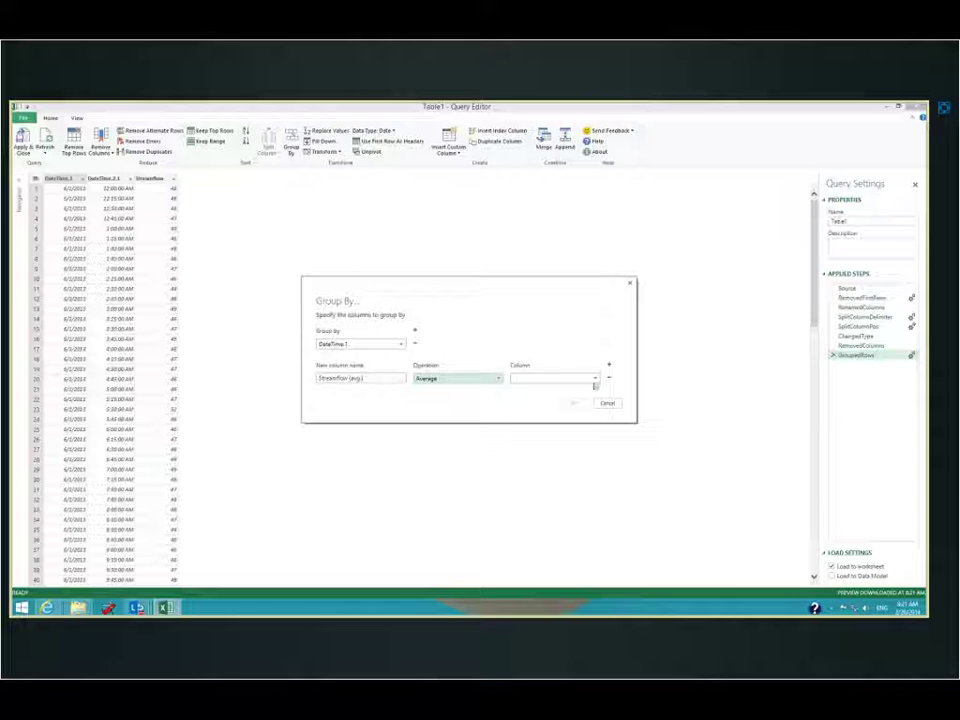
pyautogui.click(595, 379)
pyautogui.click(548, 406)
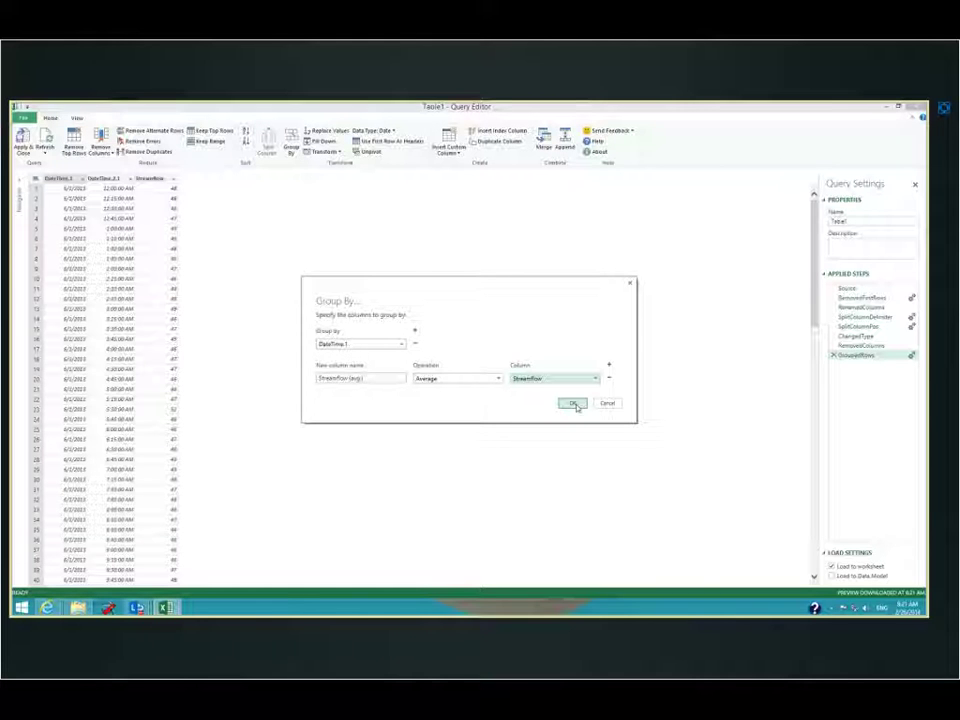
pyautogui.click(572, 403)
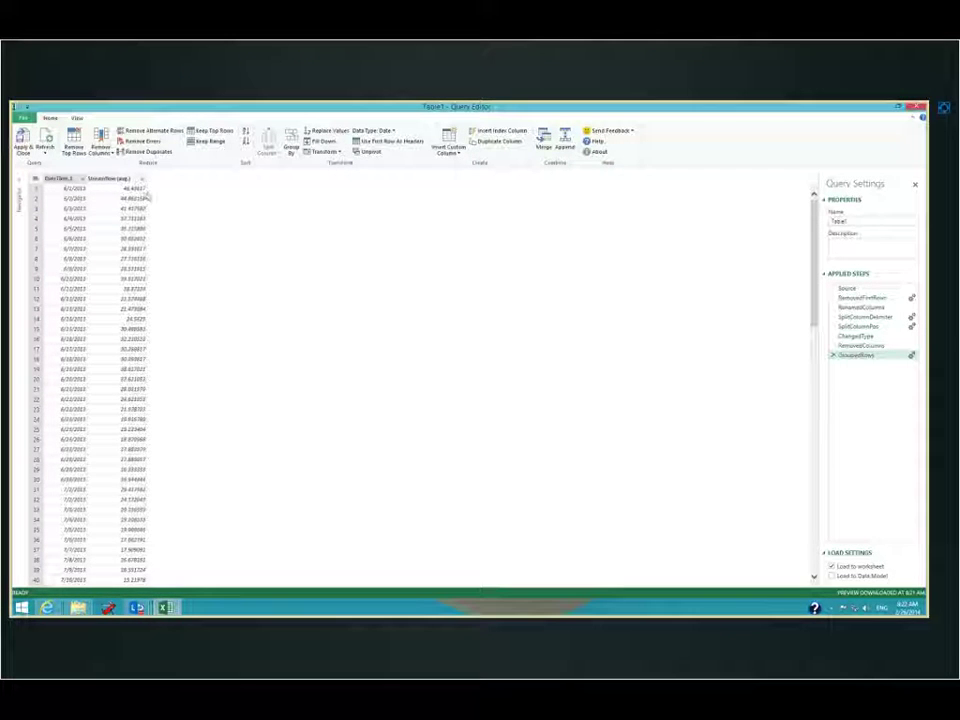
# Check the daily average streamflow values down through the grouped table.
pyautogui.scroll(-15, 146, 196)
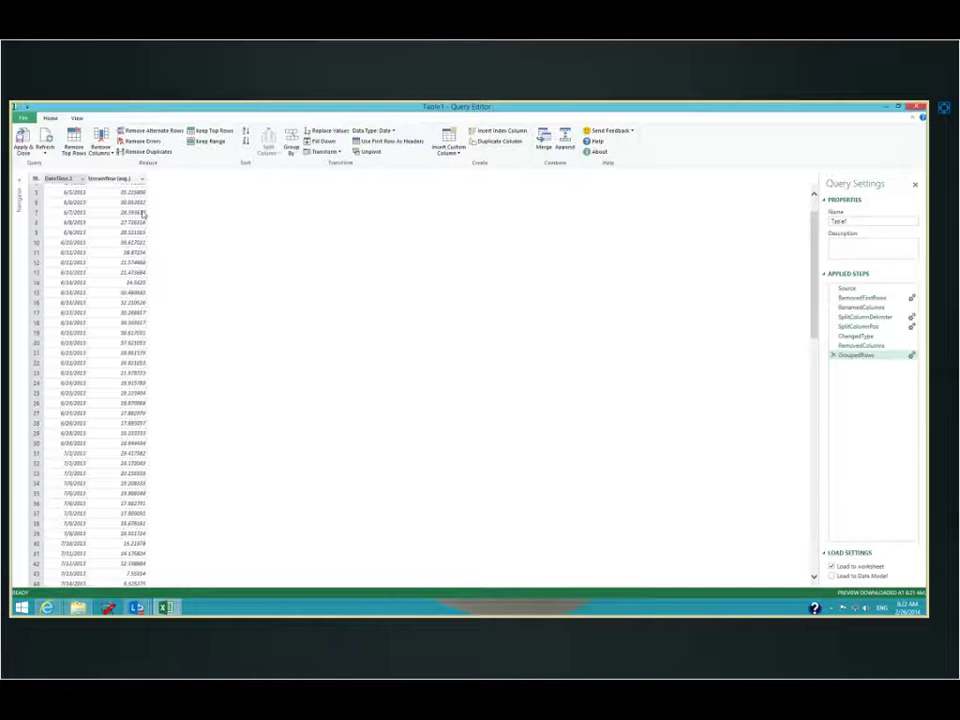
pyautogui.scroll(-12, 143, 220)
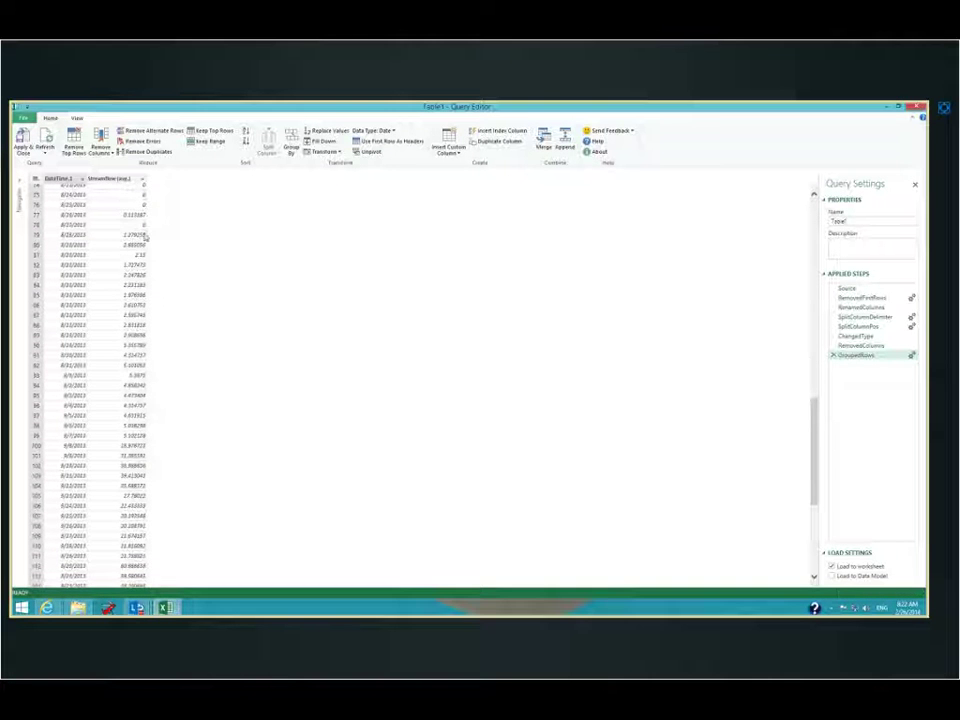
pyautogui.scroll(10, 143, 232)
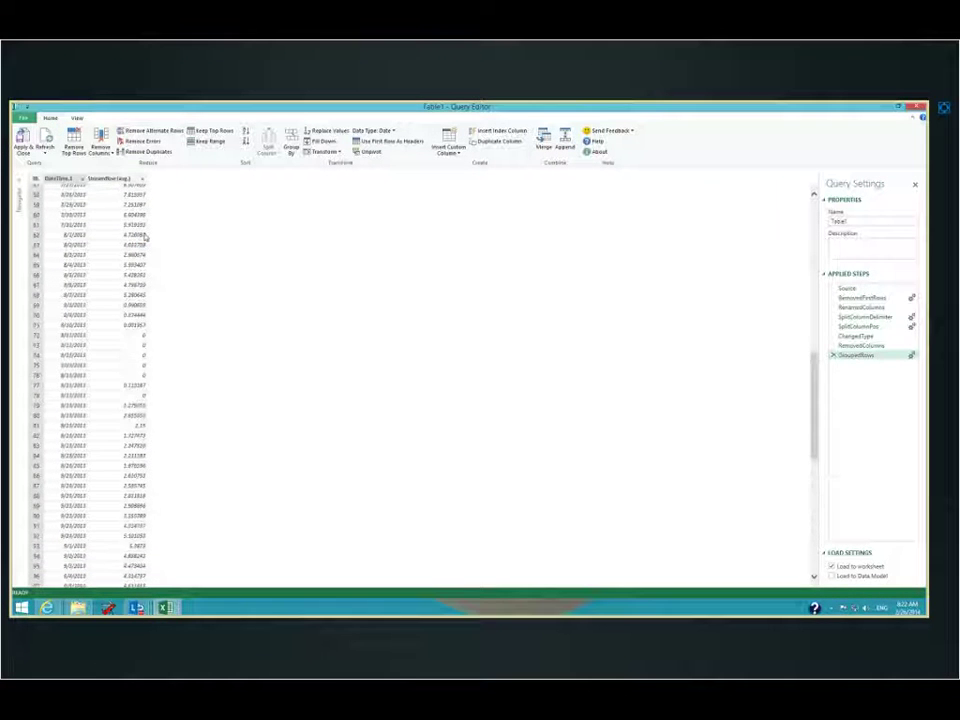
pyautogui.scroll(18, 145, 236)
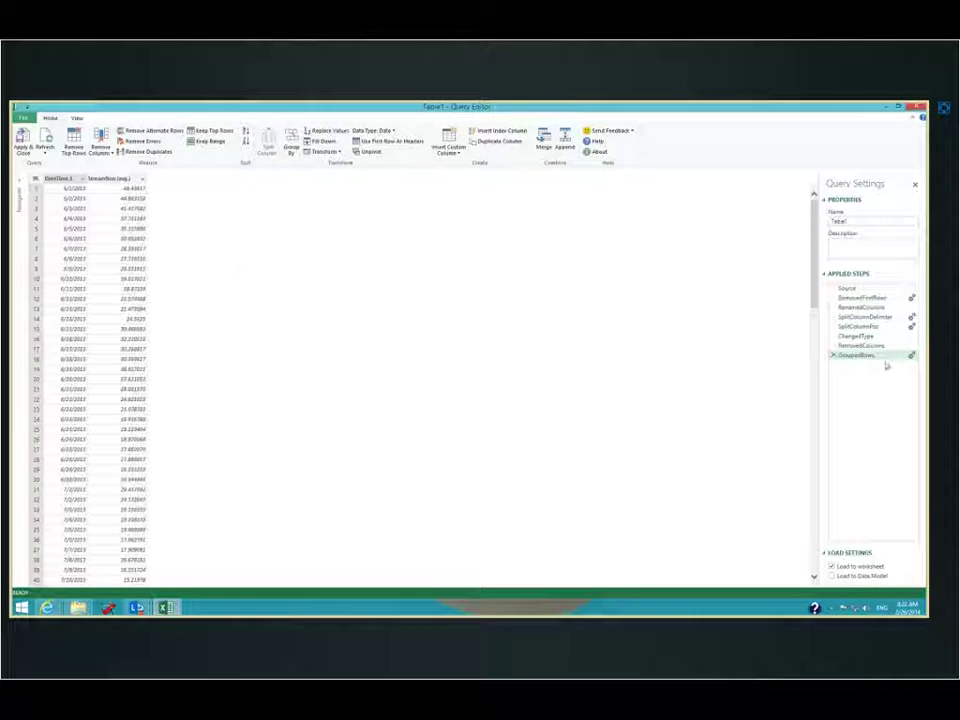
pyautogui.click(858, 345)
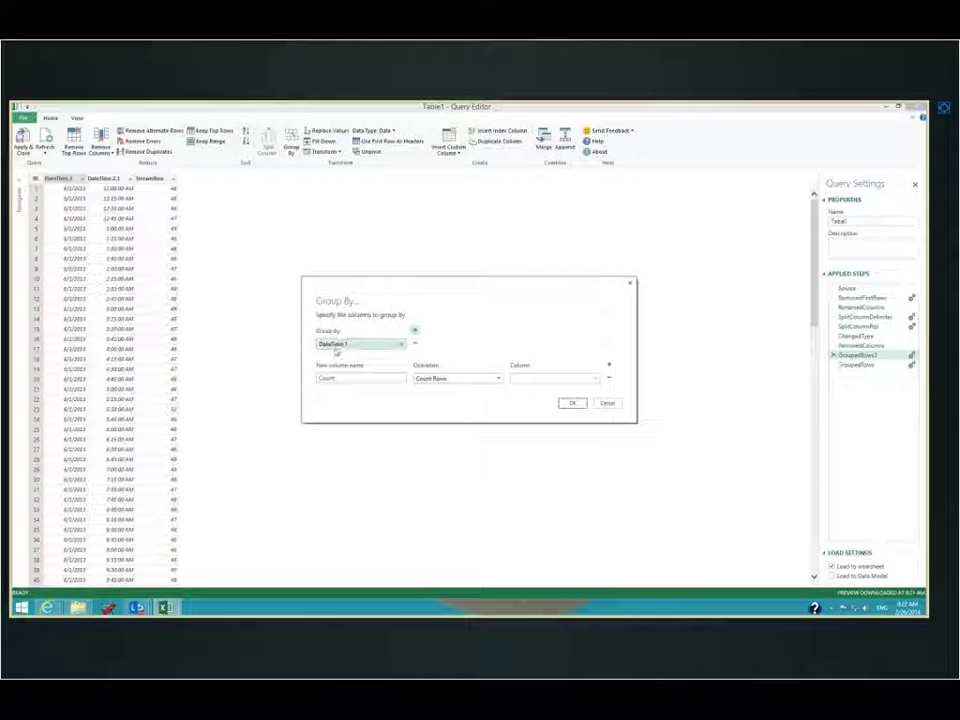
pyautogui.click(400, 345)
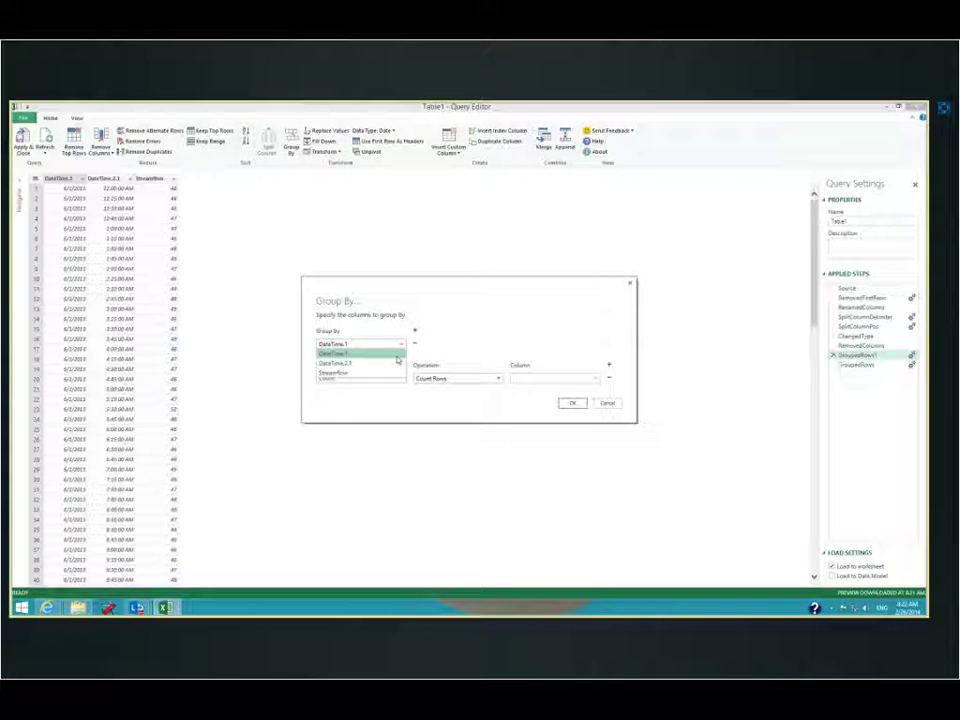
pyautogui.click(366, 364)
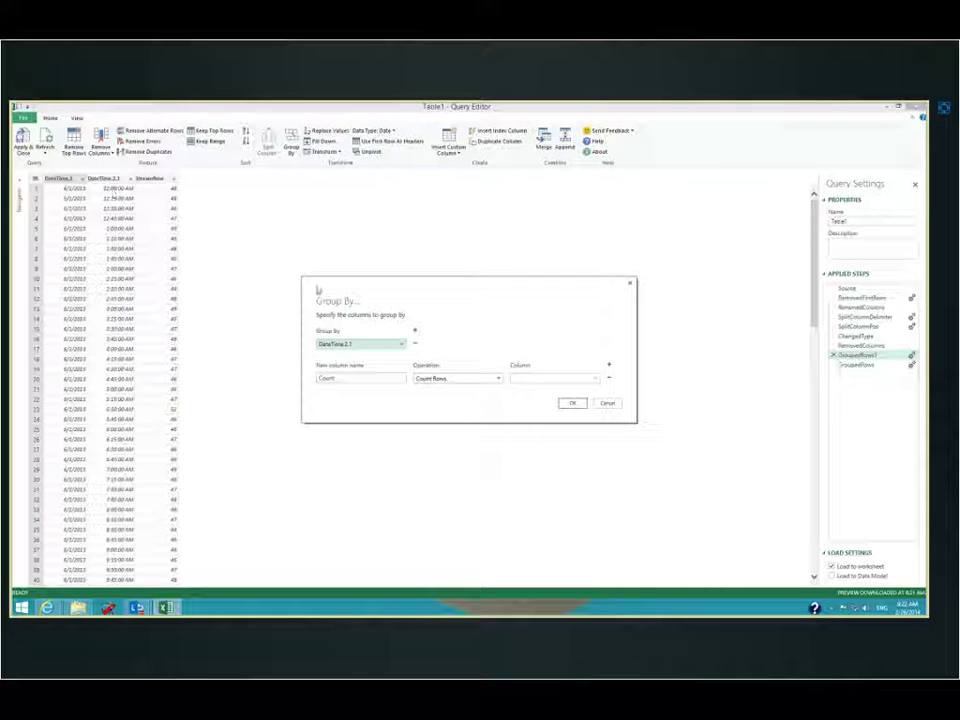
pyautogui.click(391, 378)
pyautogui.doubleClick(391, 378)
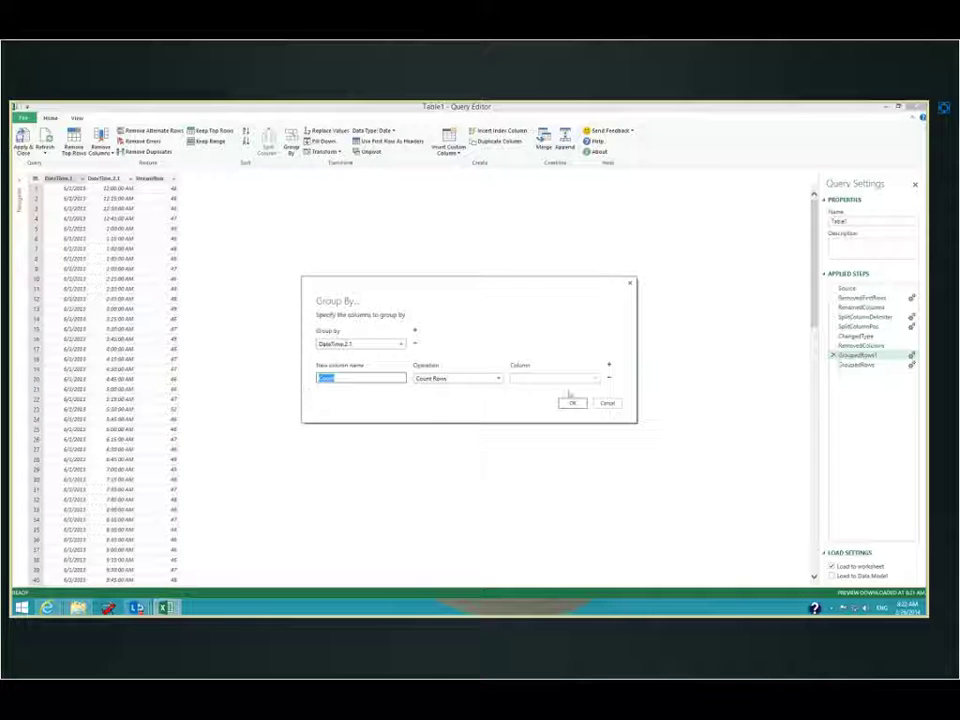
pyautogui.click(608, 404)
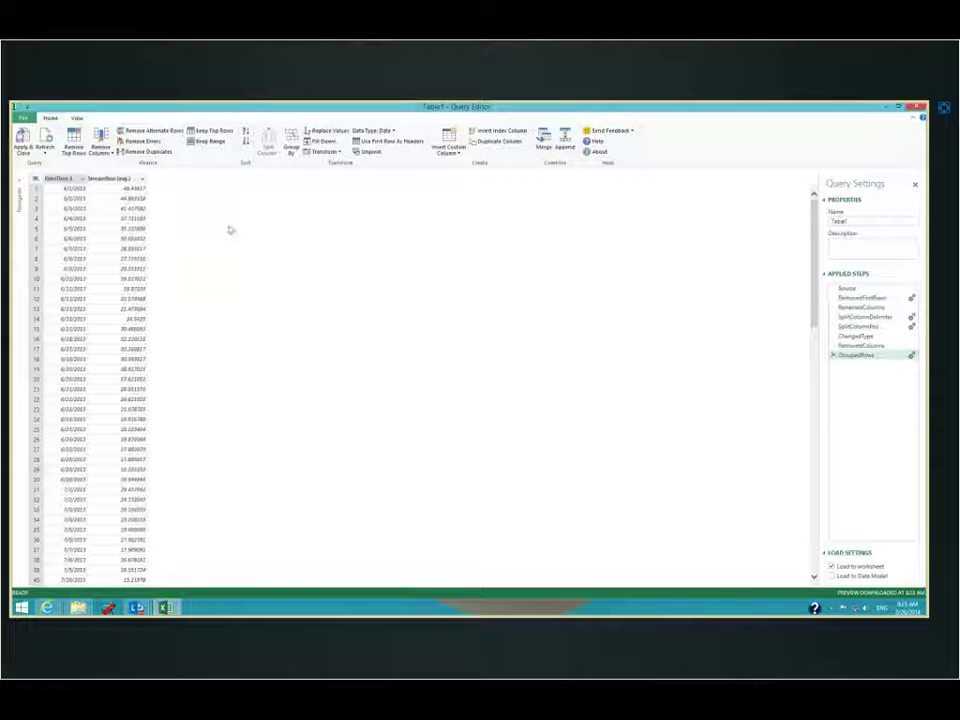
# Try a custom column with the unquoted formula GuadatCom, and delete that InsertedCustom step.
pyautogui.doubleClick(465, 107)
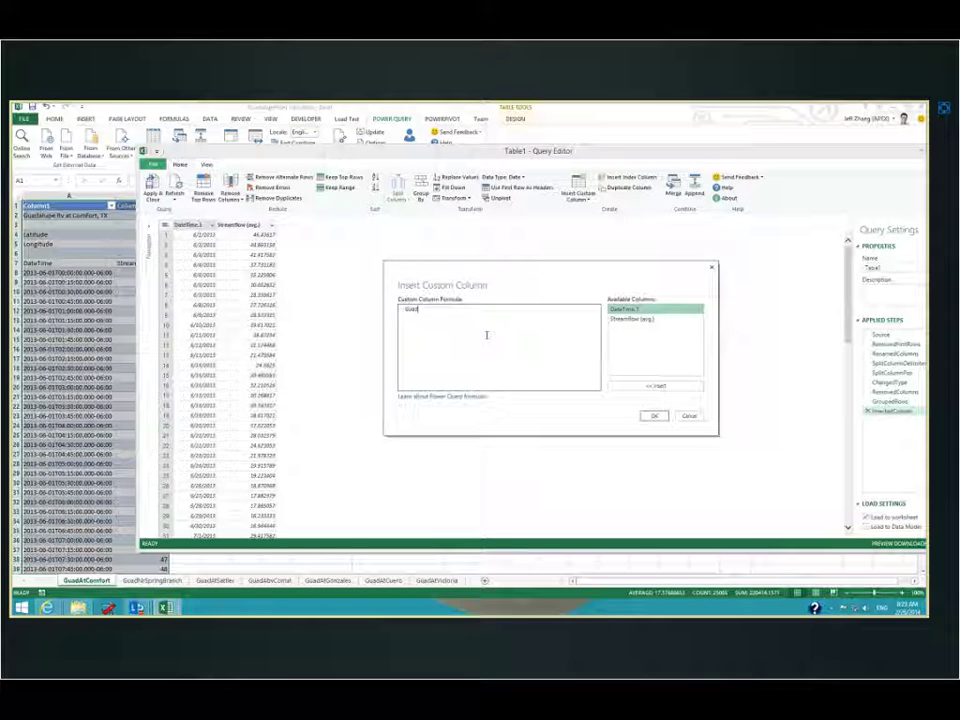
pyautogui.write('alup')
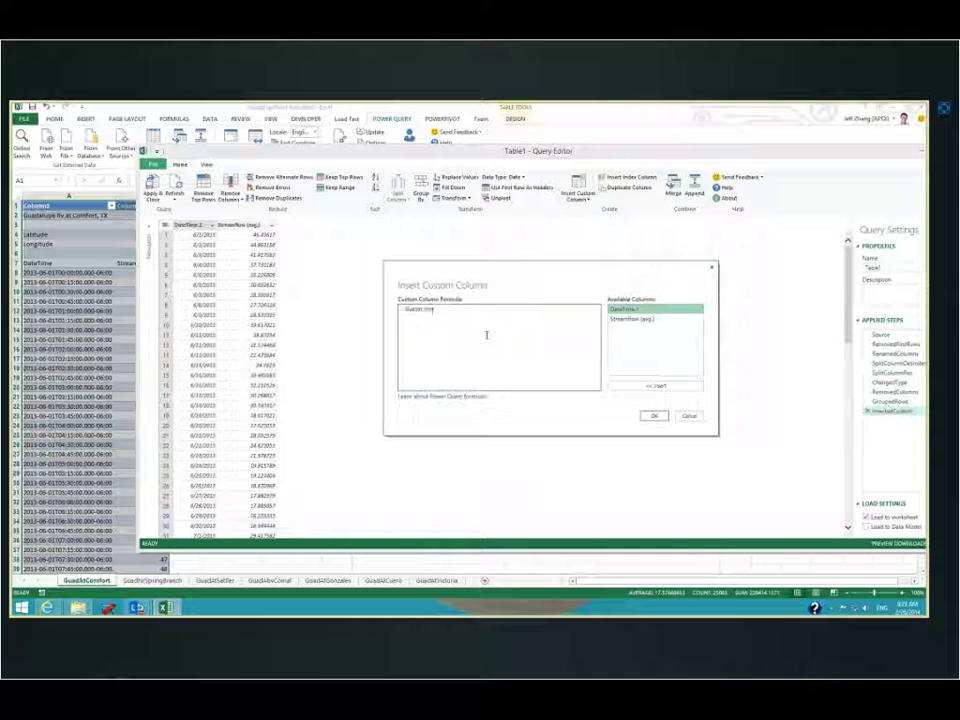
pyautogui.write('e')
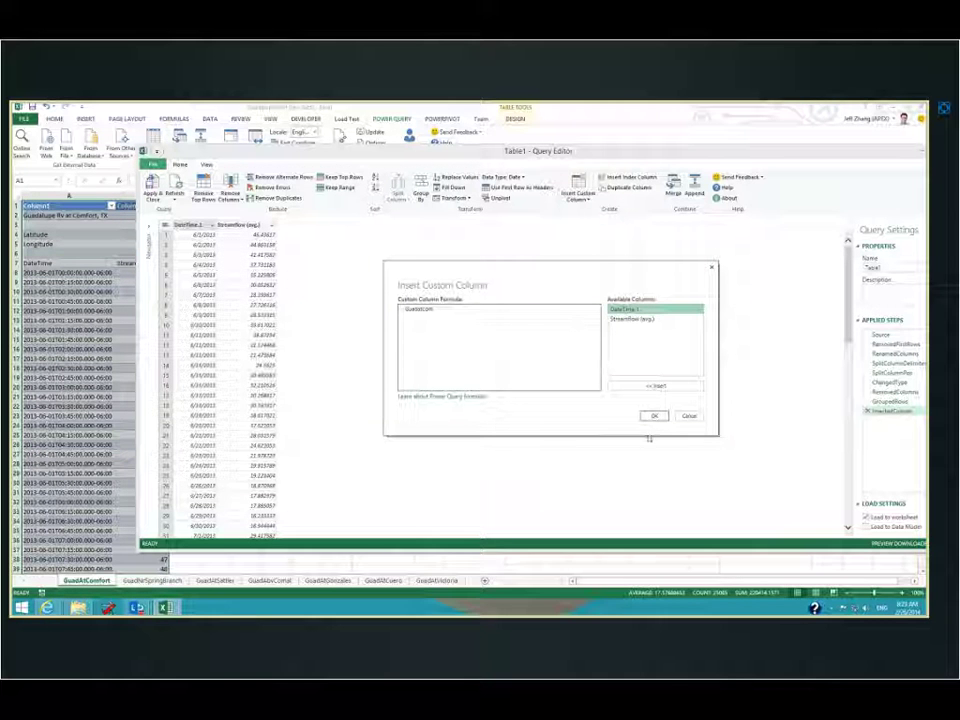
pyautogui.click(655, 416)
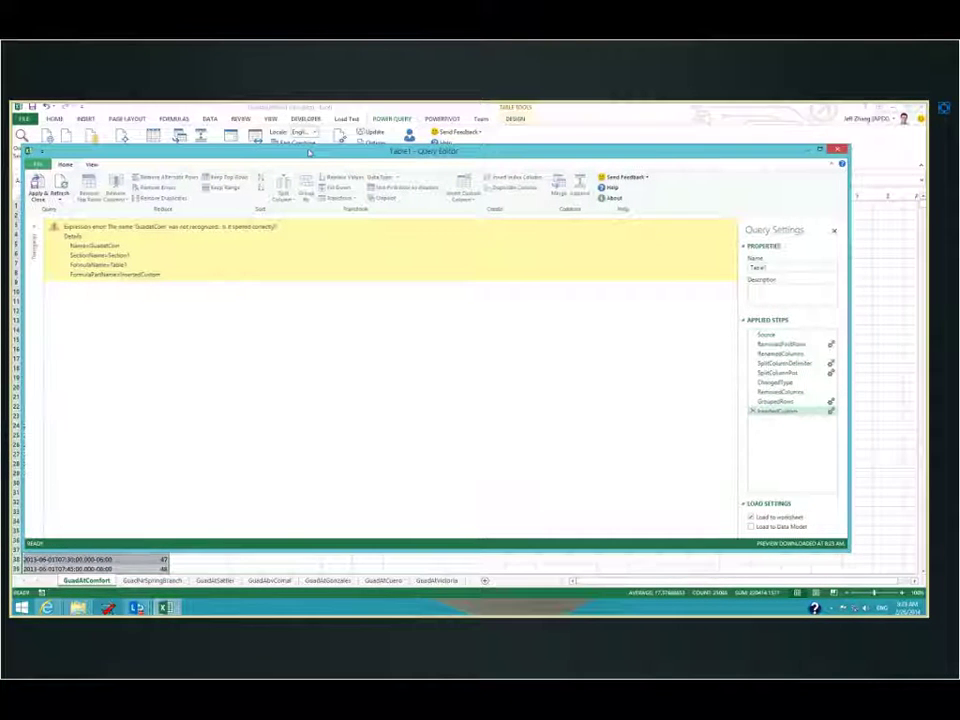
pyautogui.press('super+Up')
pyautogui.click(833, 365)
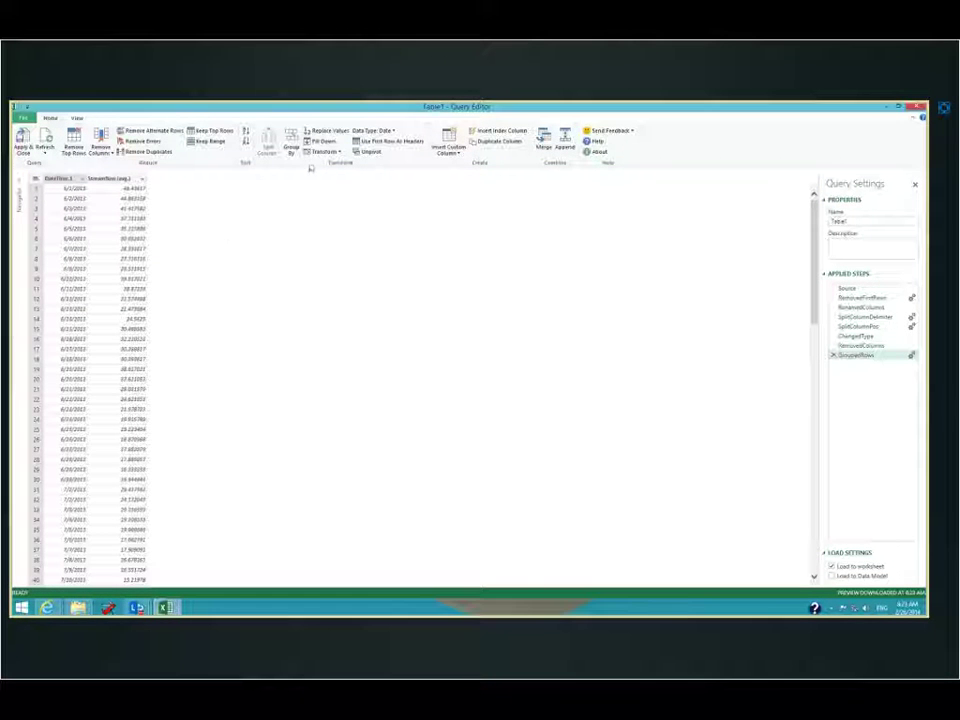
# Insert a custom column whose formula is the quoted text "GuadAtCom".
pyautogui.click(449, 148)
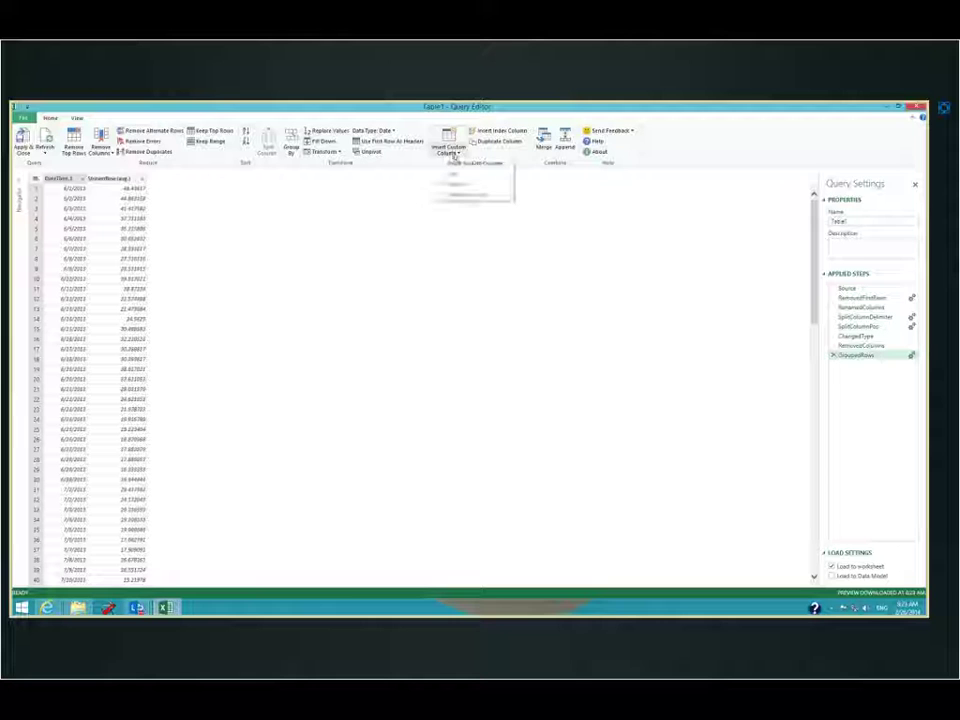
pyautogui.click(466, 164)
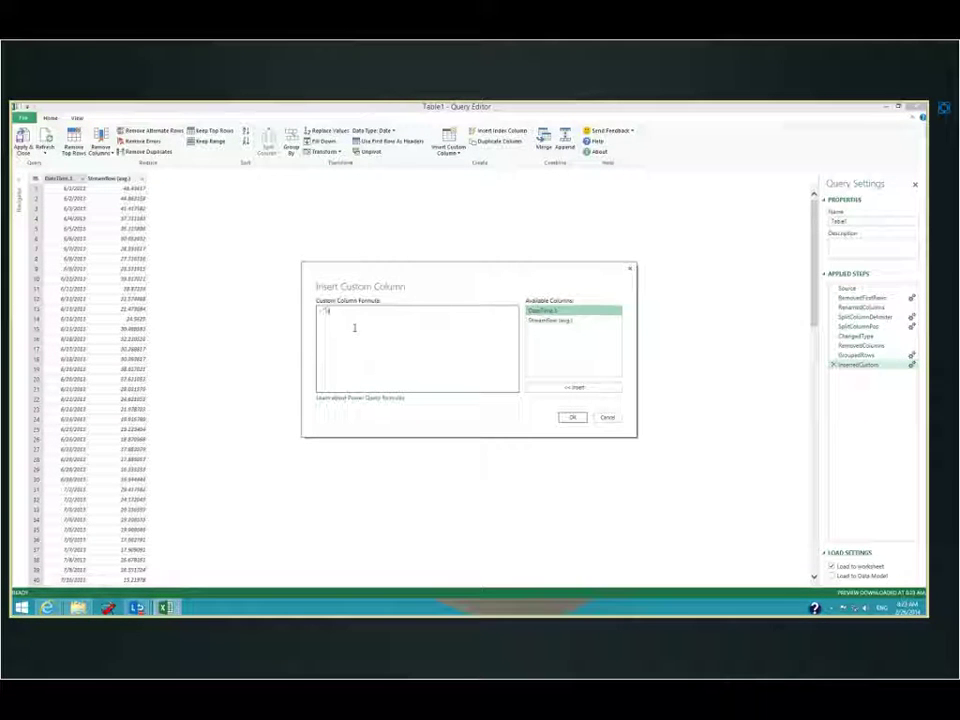
pyautogui.write('[Stream')
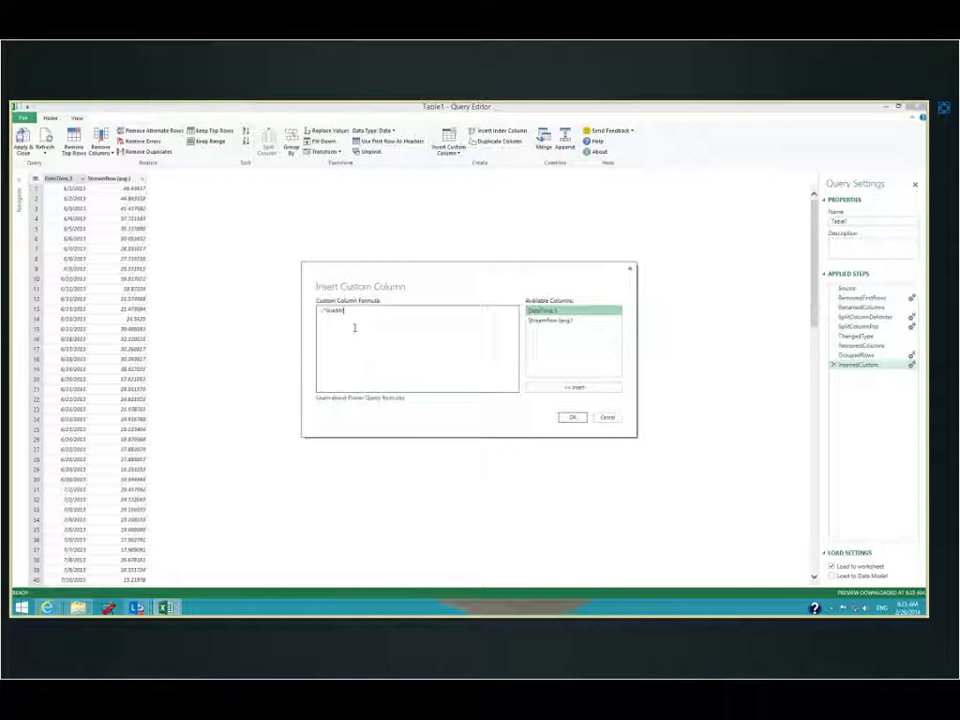
pyautogui.write('flow')
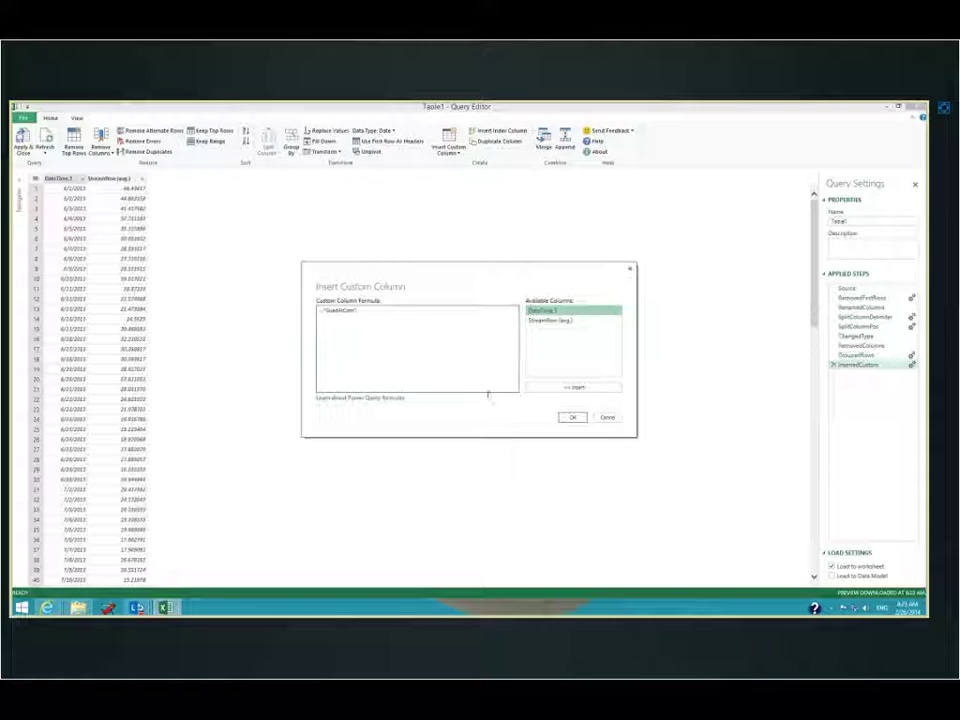
pyautogui.press('Return')
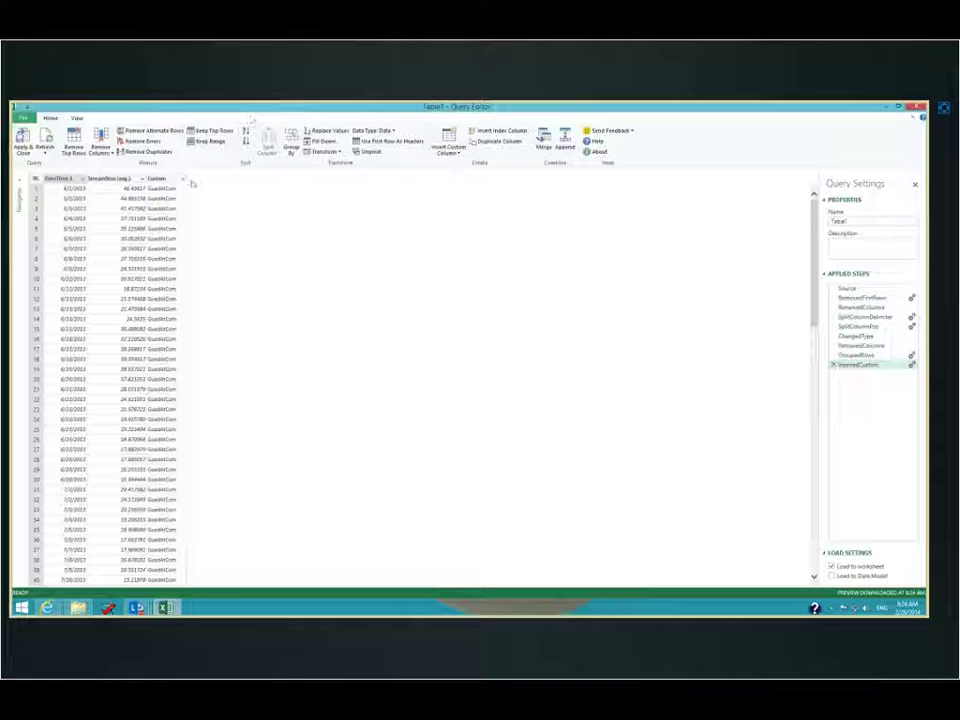
# Rename the Custom column to Name and move it ahead of DateTime.1 as the first column.
pyautogui.moveTo(184, 180); pyautogui.dragTo(214, 182)
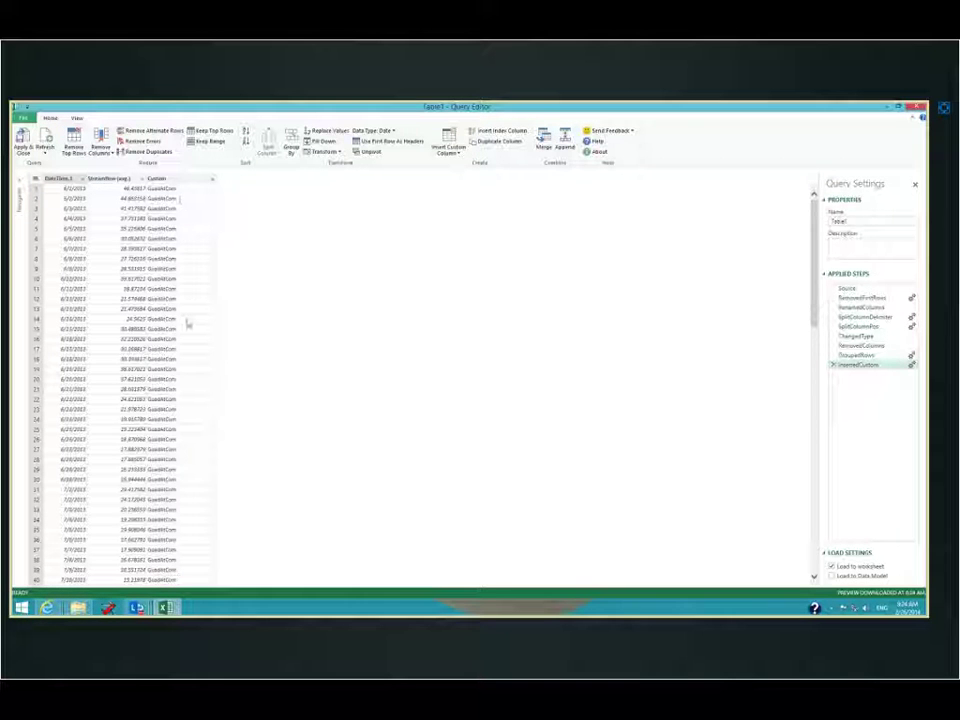
pyautogui.scroll(-10, 187, 324)
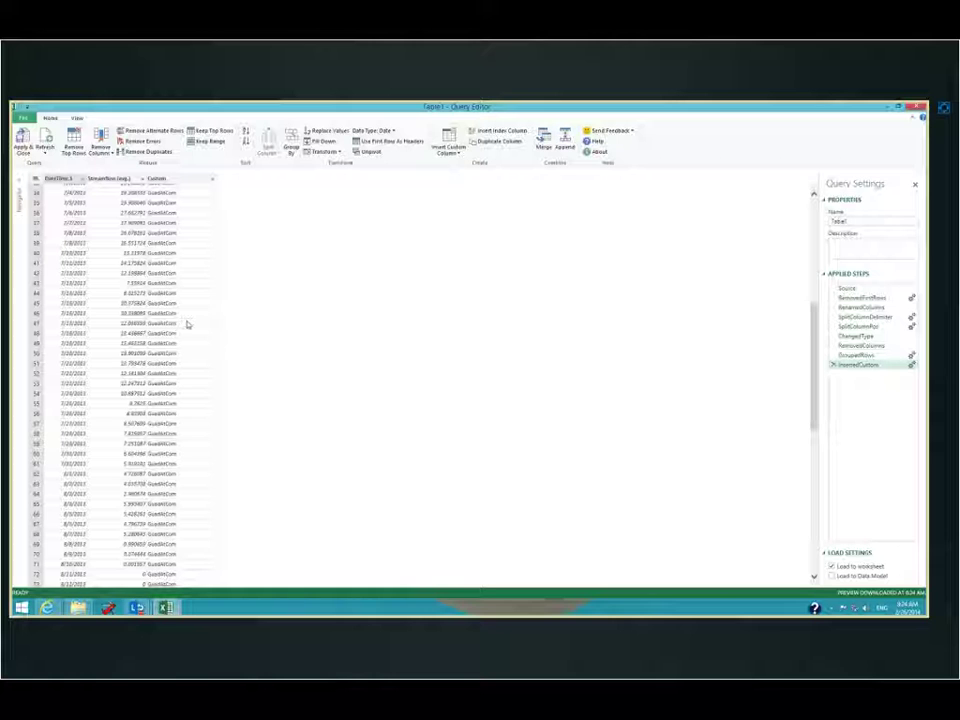
pyautogui.scroll(-4, 187, 324)
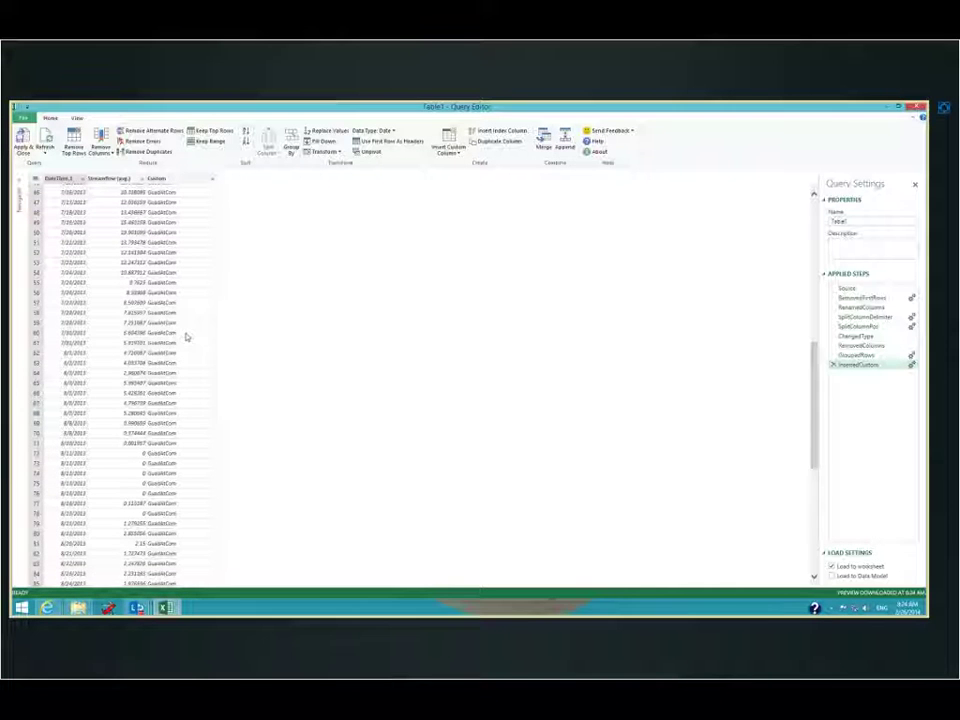
pyautogui.scroll(-12, 186, 337)
pyautogui.click(157, 178)
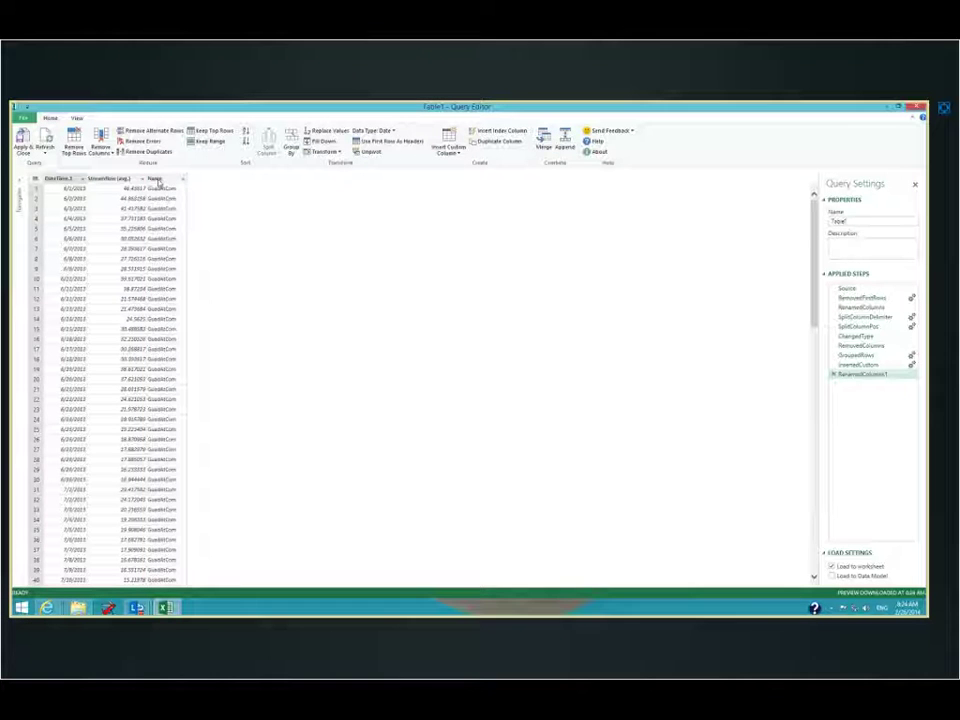
pyautogui.moveTo(171, 181); pyautogui.dragTo(45, 181)
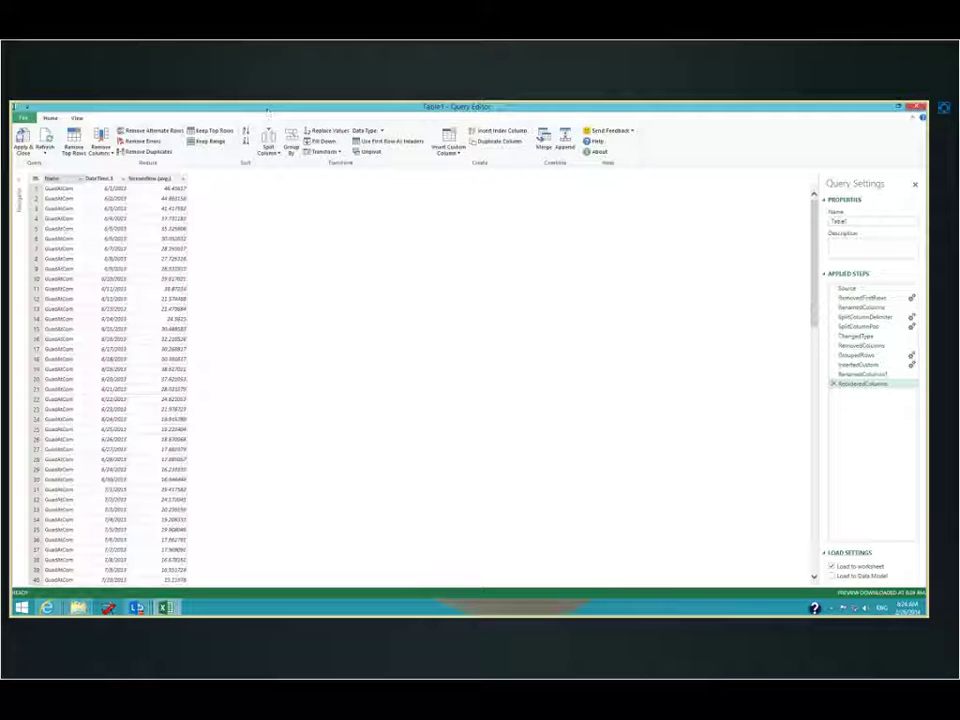
# Insert a custom column holding the station's latitude from the GuadAtComfort sheet, 29.97, with the source worksheet in view.
pyautogui.press('super+Down')
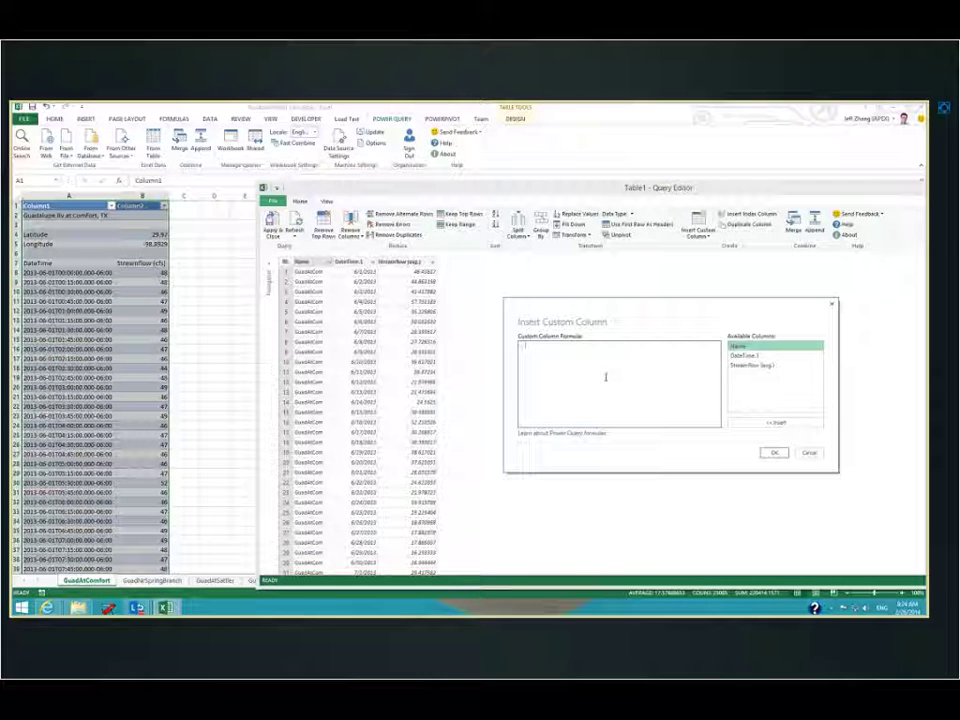
pyautogui.write('[')
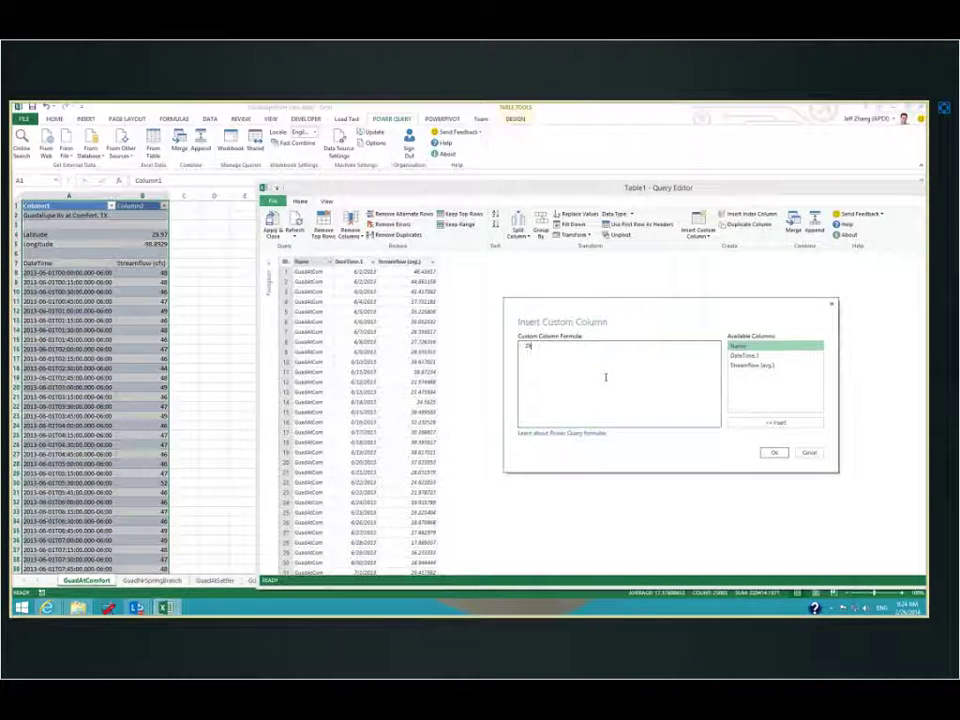
pyautogui.write('S')
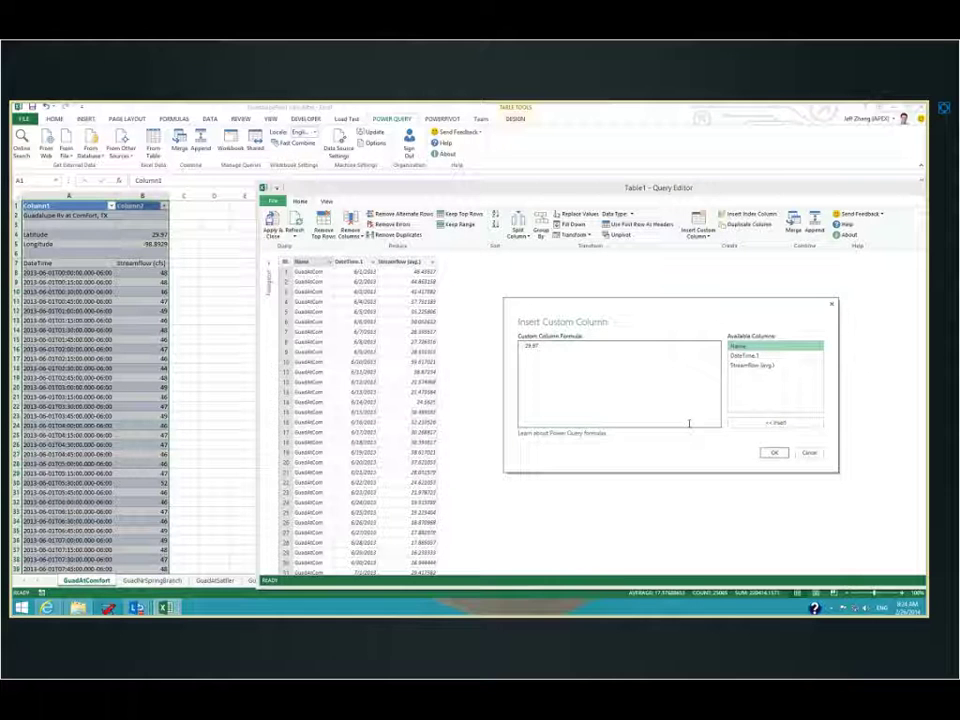
pyautogui.click(773, 452)
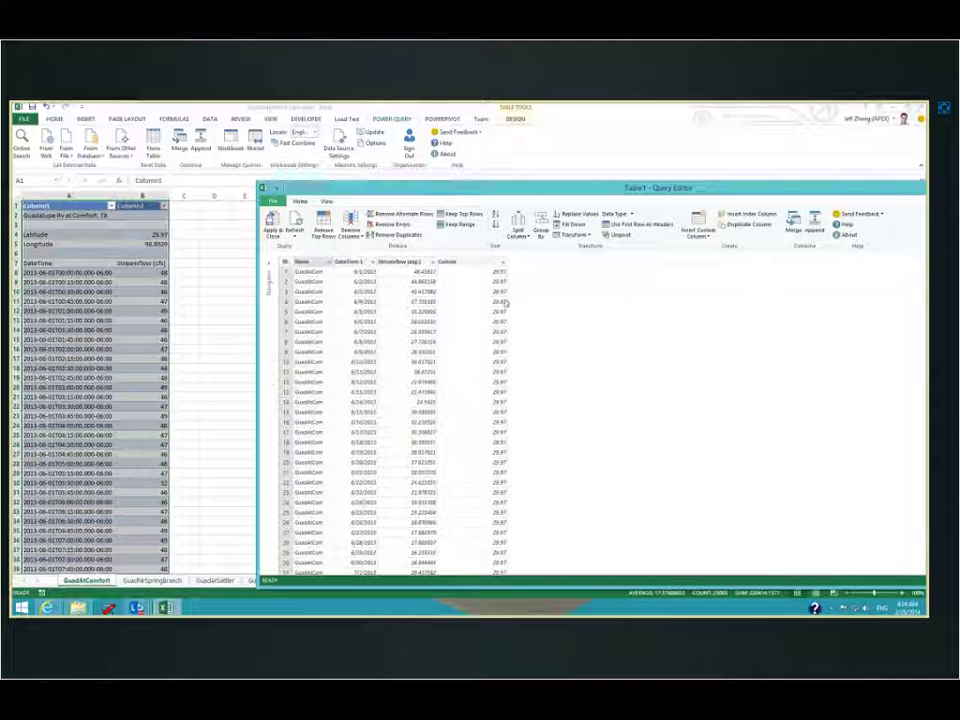
# Rename the custom column holding 29.97 to Latitude.
pyautogui.click(472, 264)
pyautogui.write('Latitude')
pyautogui.press('Return')
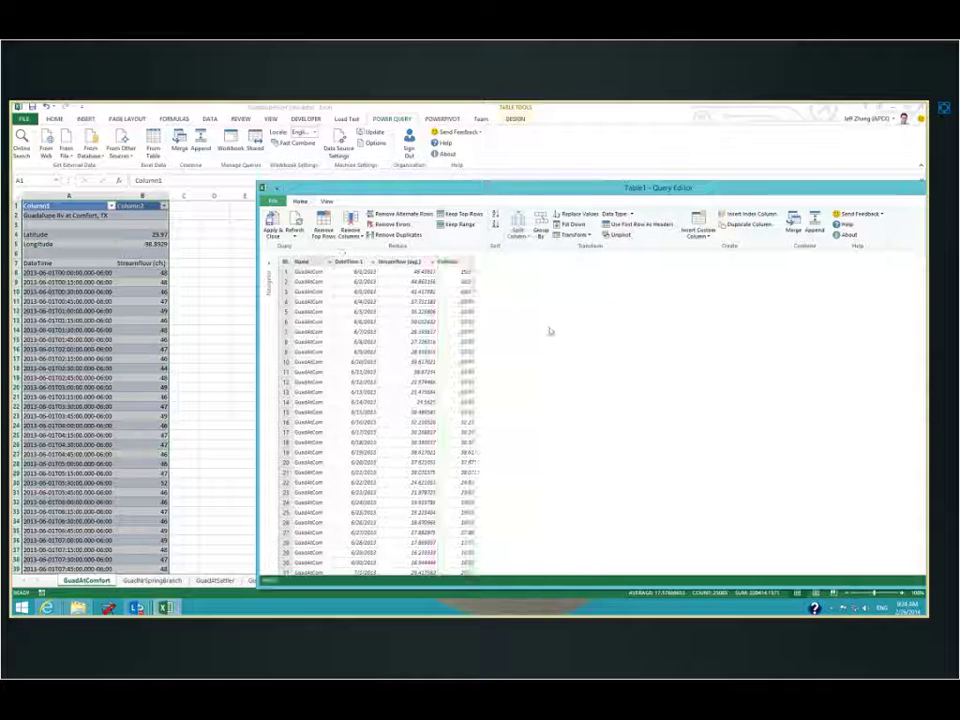
# Insert a custom column holding the station's longitude from the GuadAtComfort sheet, -98.8929.
pyautogui.click(697, 235)
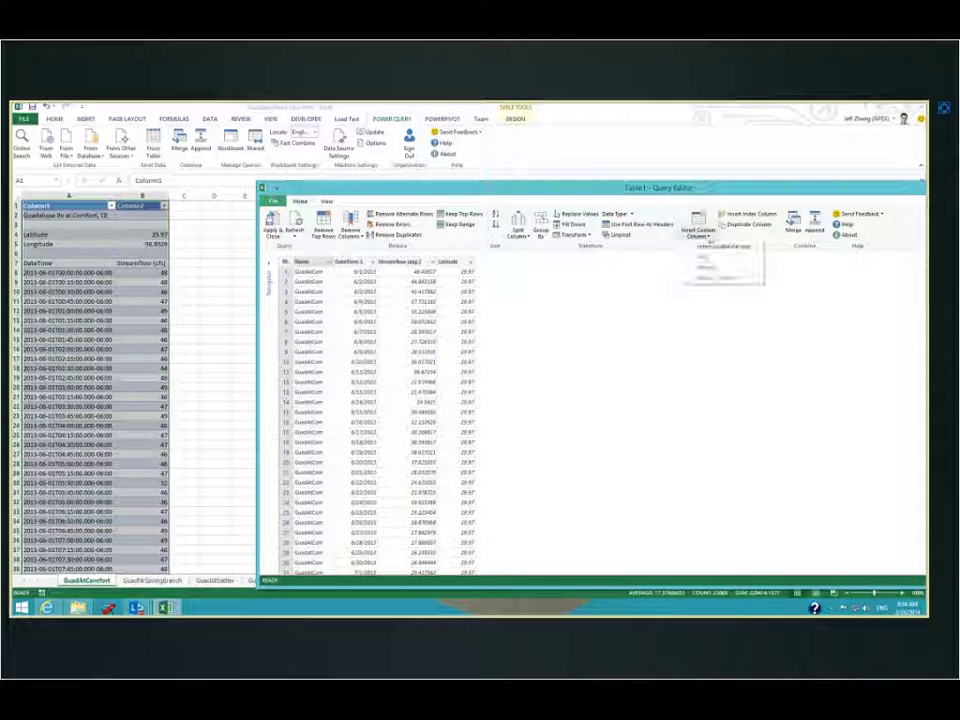
pyautogui.click(721, 248)
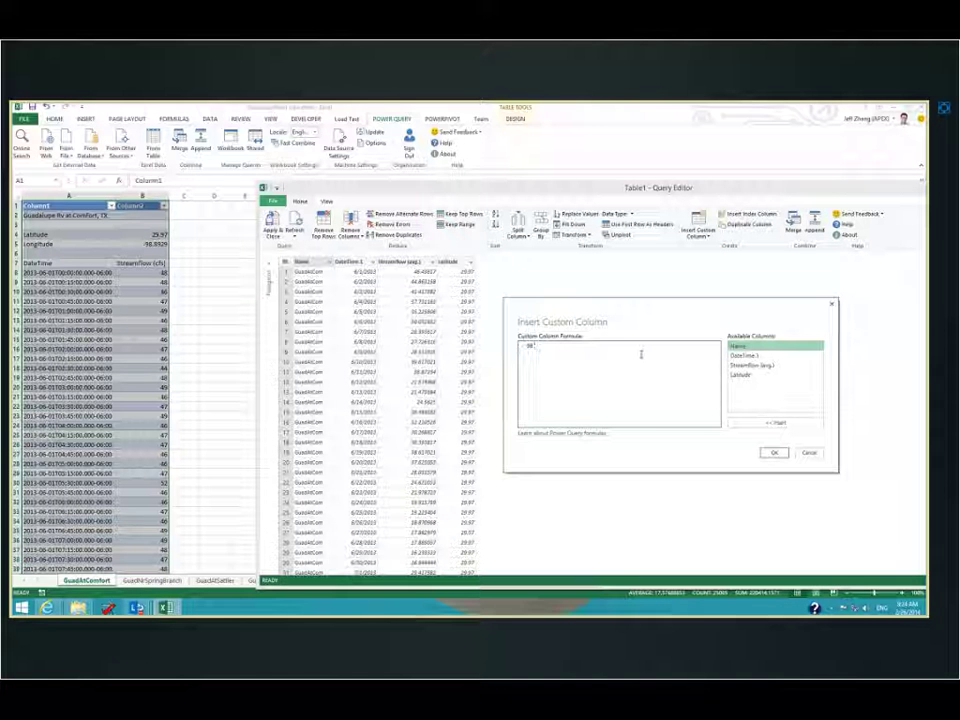
pyautogui.write('.89')
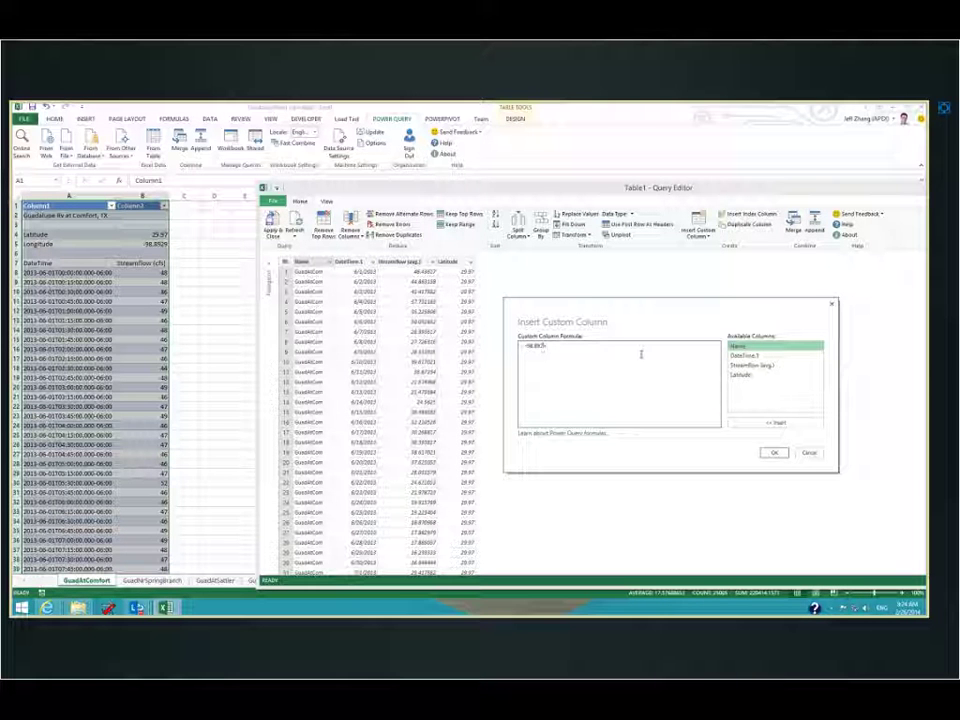
pyautogui.click(774, 452)
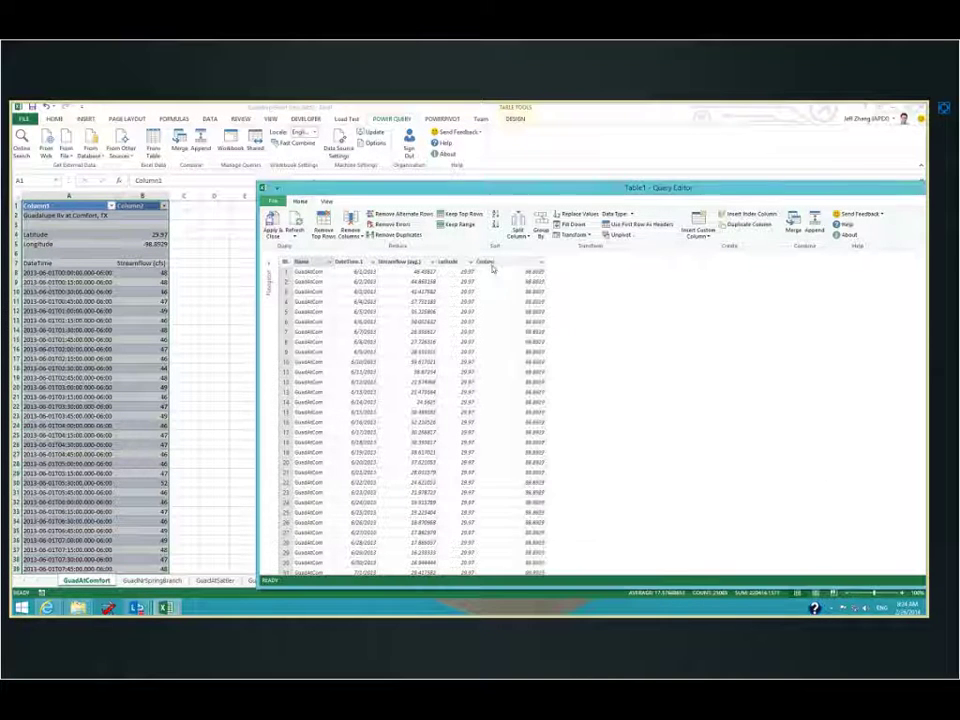
# Rename the new custom column to Longitude.
pyautogui.doubleClick(492, 264)
pyautogui.press('BackSpace')
pyautogui.write('Longitude')
pyautogui.press('Return')
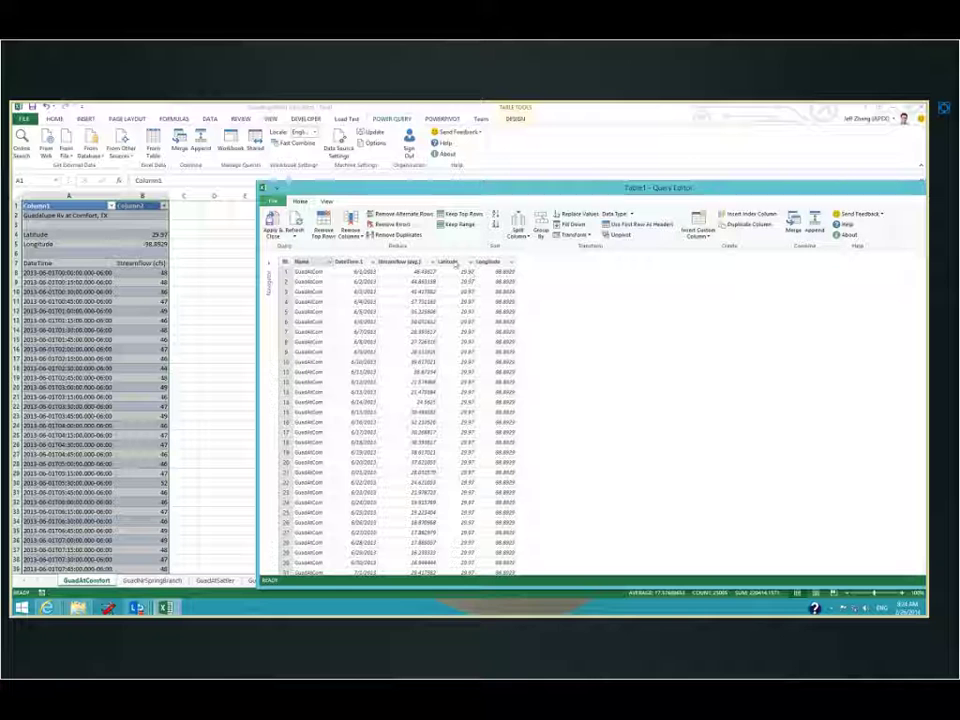
# Move Latitude and Longitude directly after Name, ahead of DateTime.1, and apply the query to load it into a worksheet.
pyautogui.click(467, 274)
pyautogui.moveTo(452, 261); pyautogui.dragTo(336, 261)
pyautogui.click(492, 262)
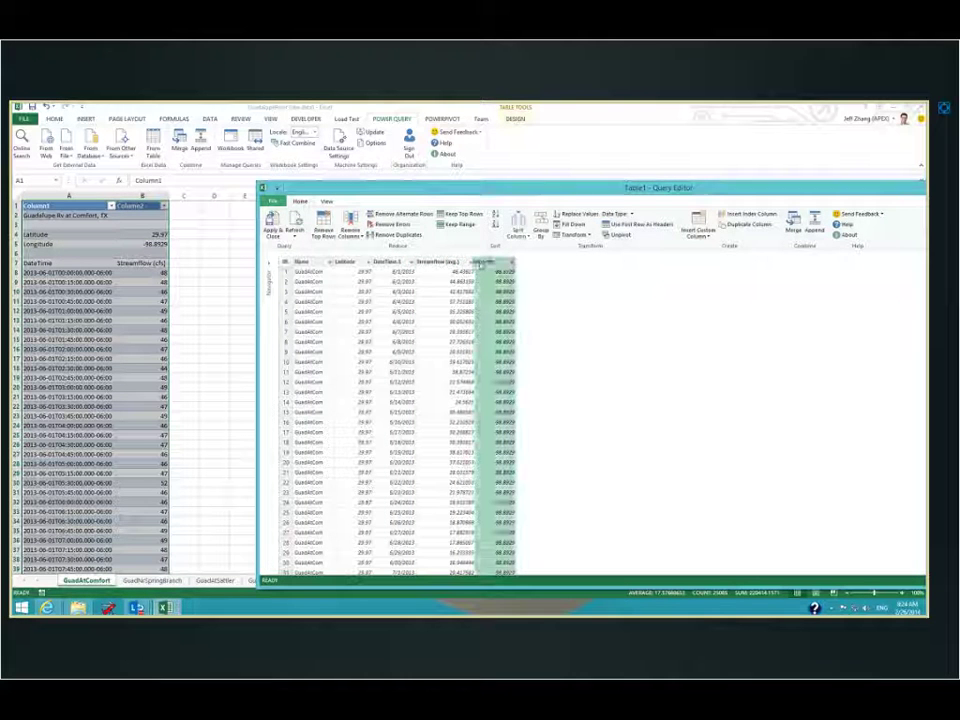
pyautogui.doubleClick(623, 189)
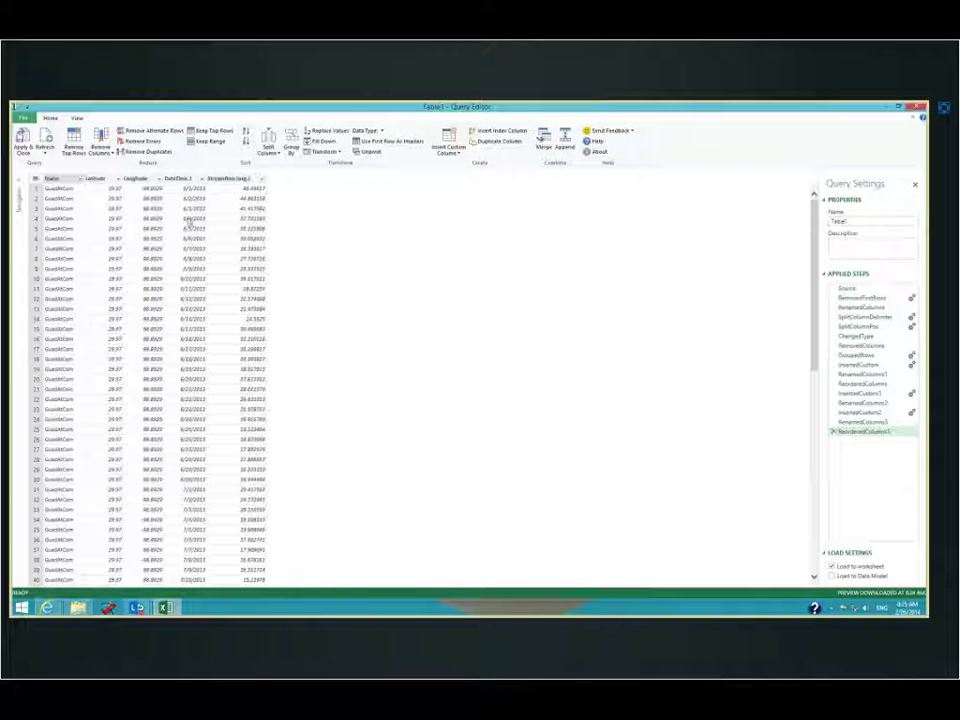
pyautogui.click(20, 146)
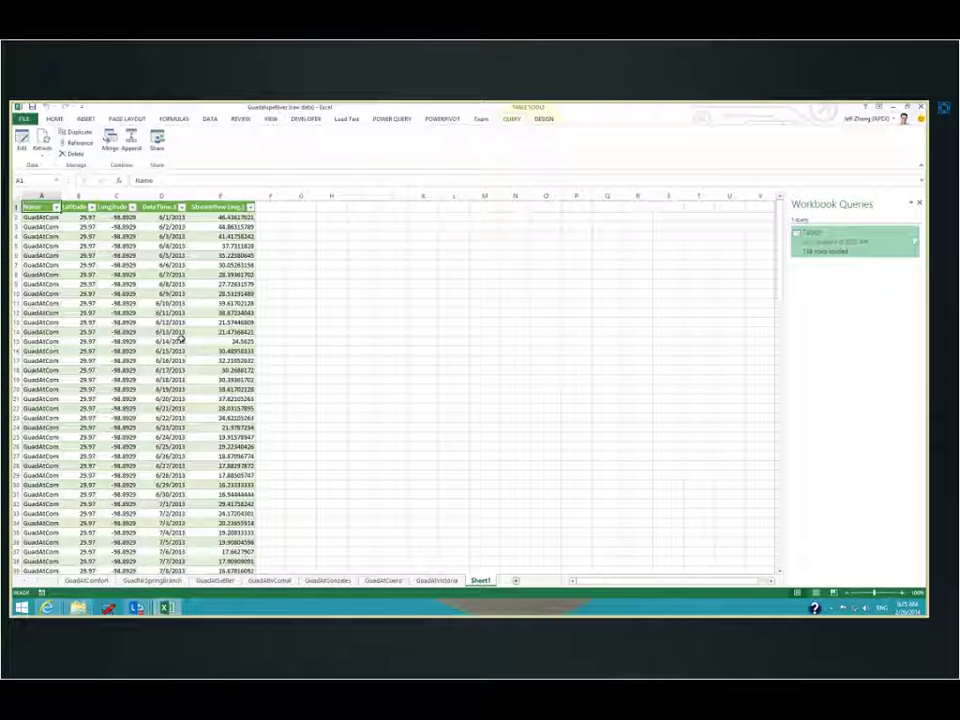
# Examine the loaded daily streamflow table in Sheet1 from its first date to its last.
pyautogui.scroll(-13, 181, 341)
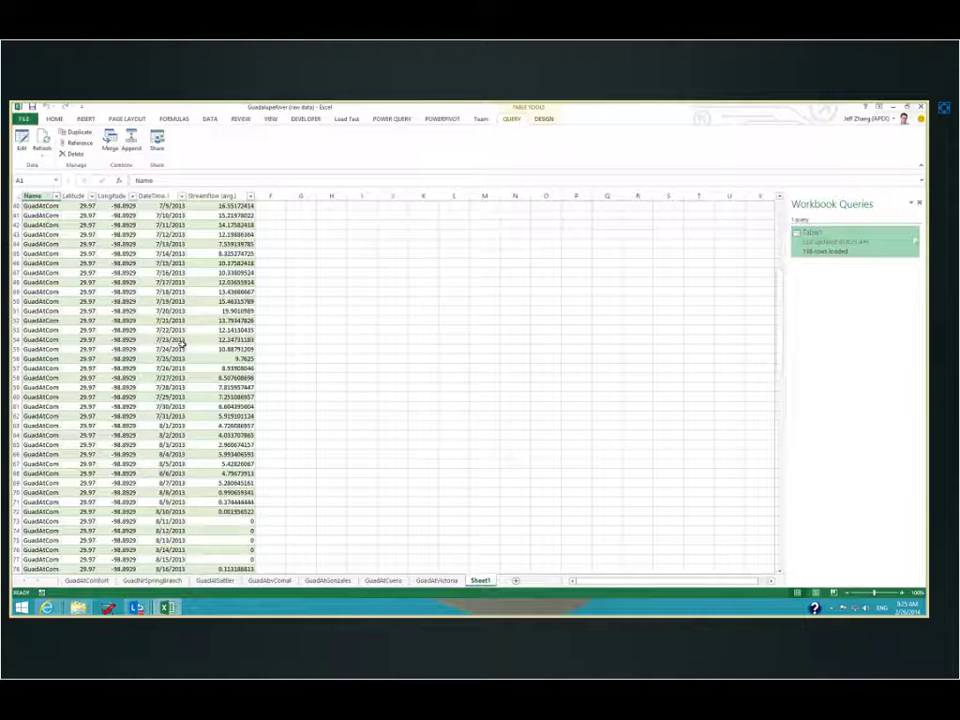
pyautogui.scroll(-20, 181, 341)
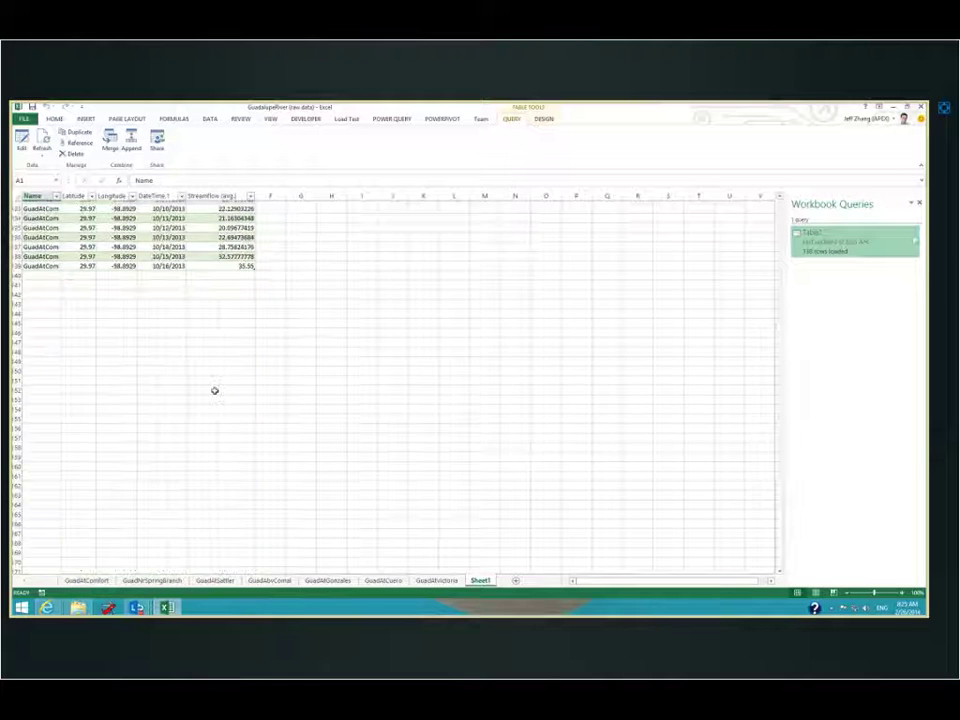
pyautogui.scroll(2, 214, 390)
pyautogui.scroll(20, 214, 390)
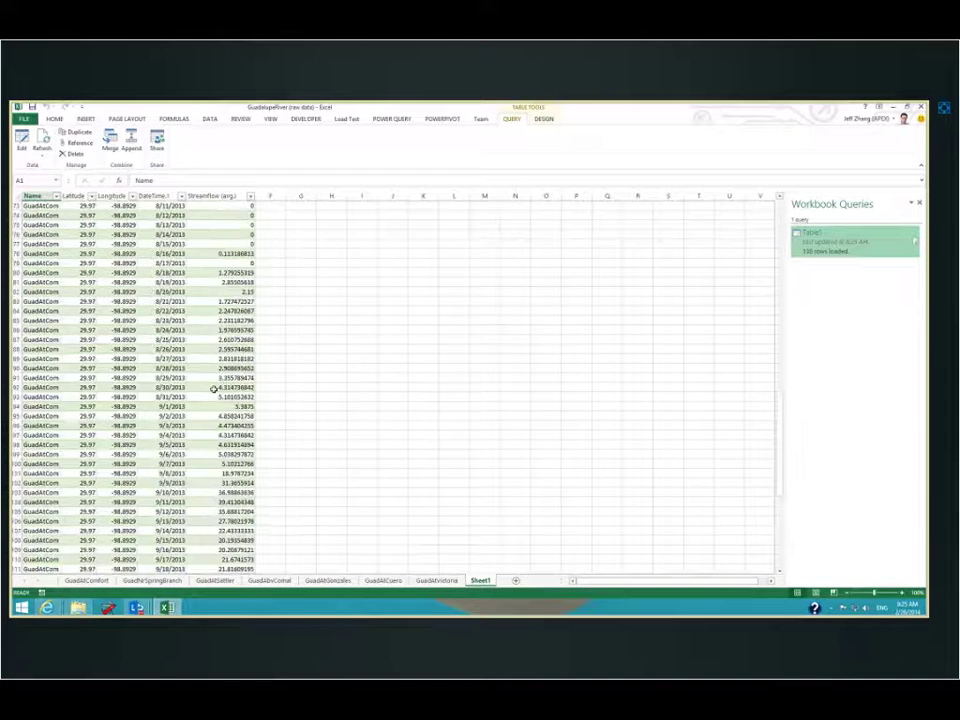
pyautogui.scroll(20, 214, 389)
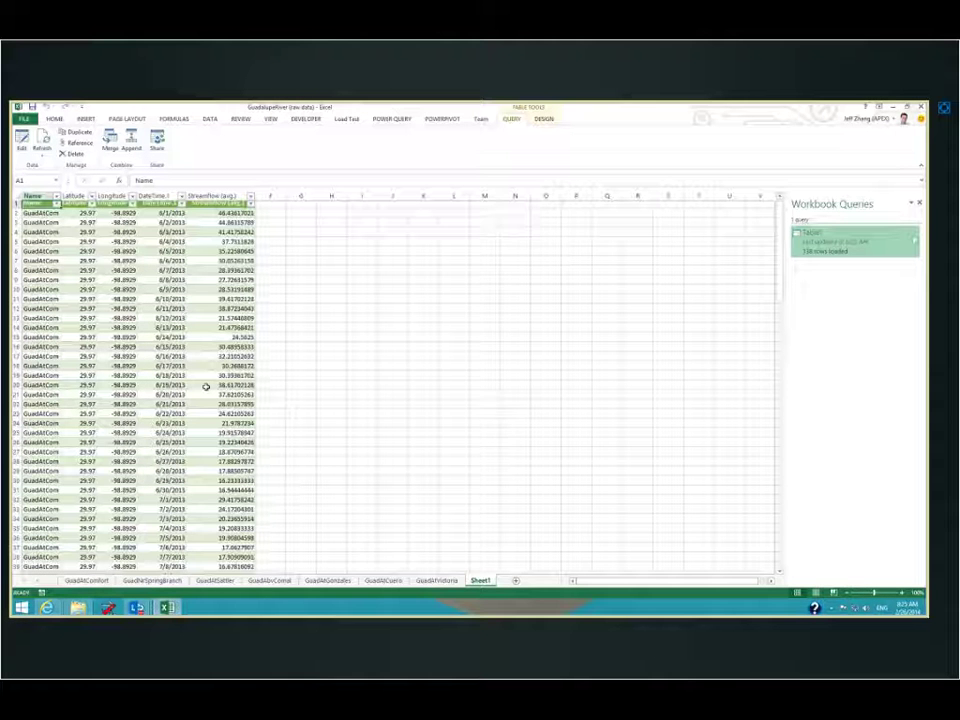
pyautogui.scroll(-20, 205, 387)
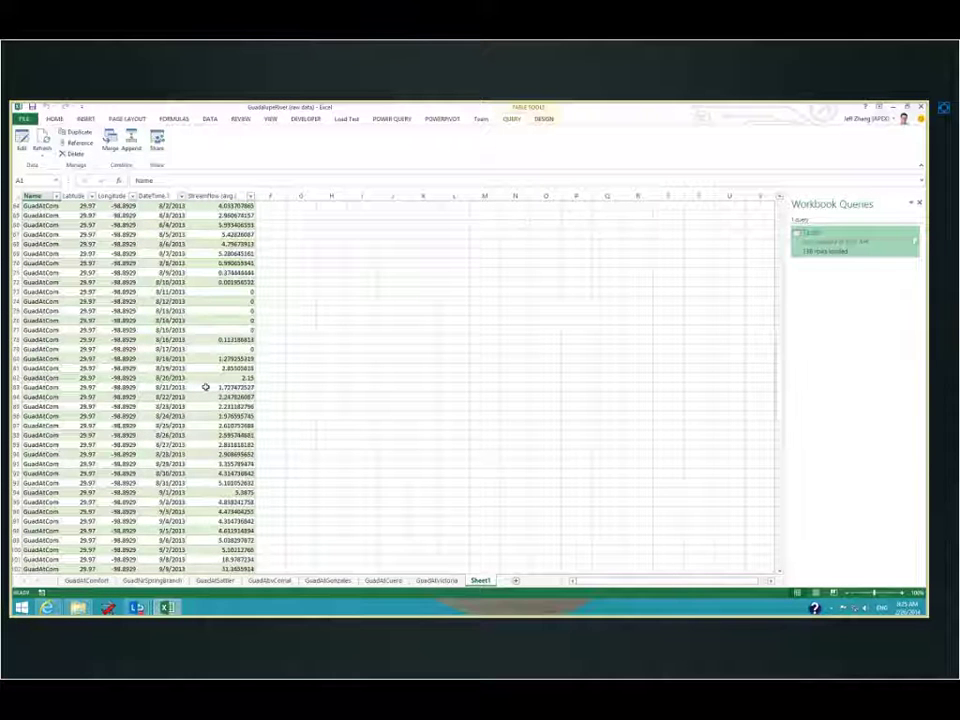
pyautogui.scroll(-2, 205, 387)
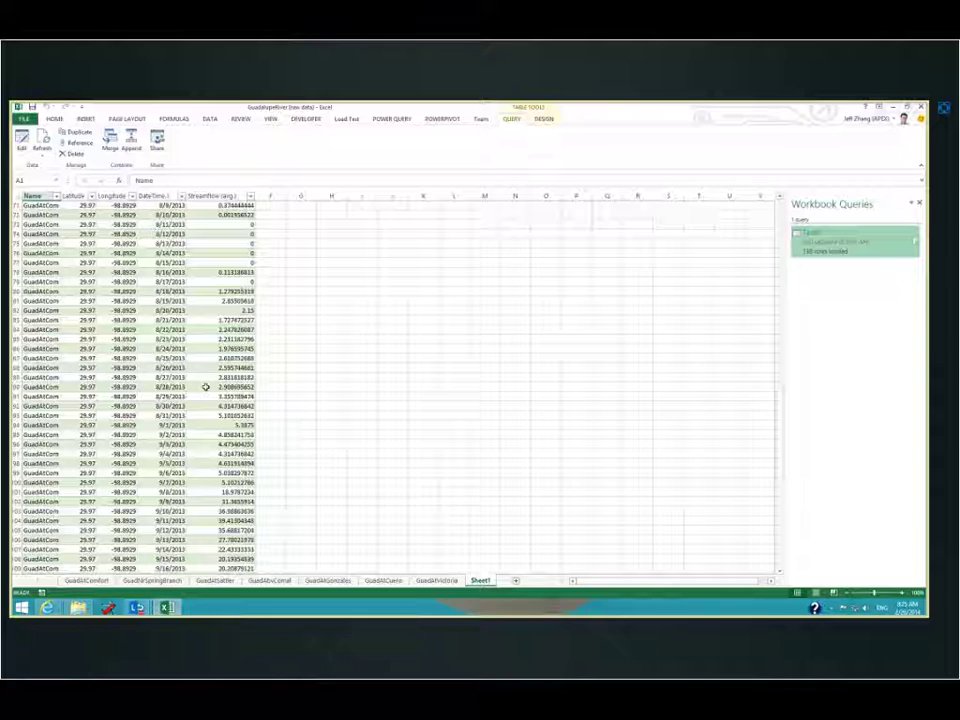
pyautogui.scroll(-10, 255, 548)
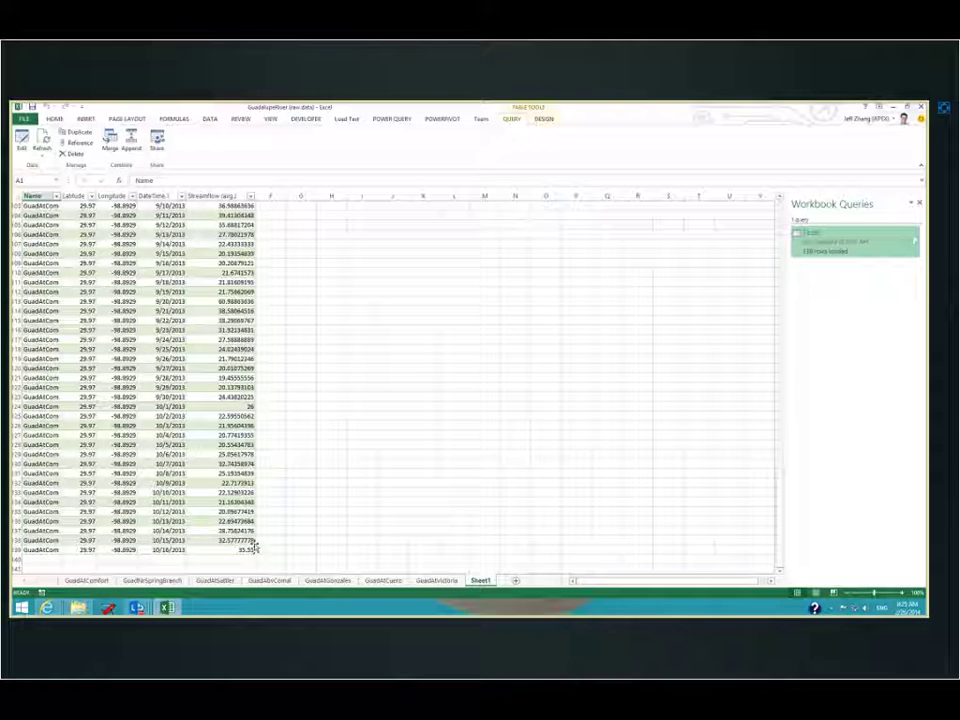
pyautogui.scroll(8, 254, 546)
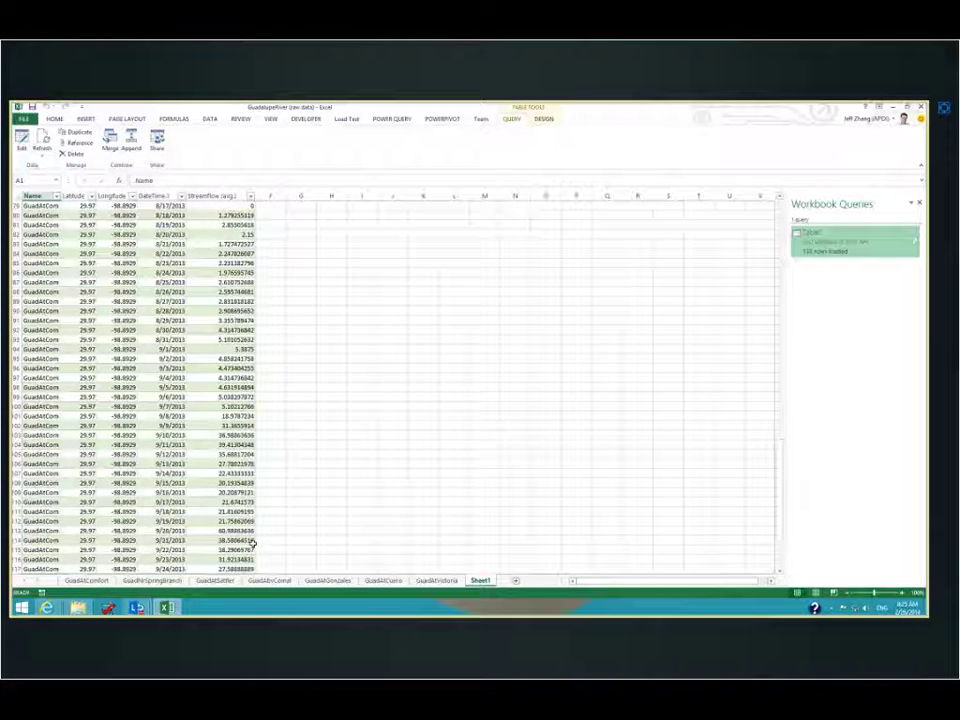
pyautogui.scroll(1, 252, 541)
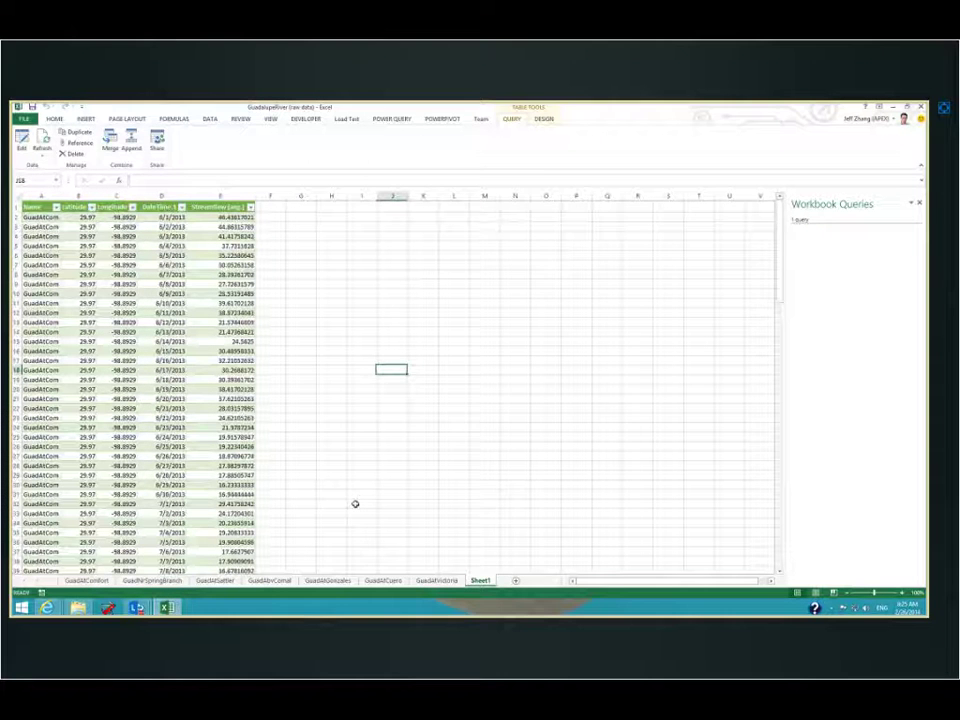
# Reopen the Table1 query, review its InsertedCustom, InsertedCustom1 and InsertedCustom2 steps, and close the editor.
pyautogui.moveTo(845, 250)
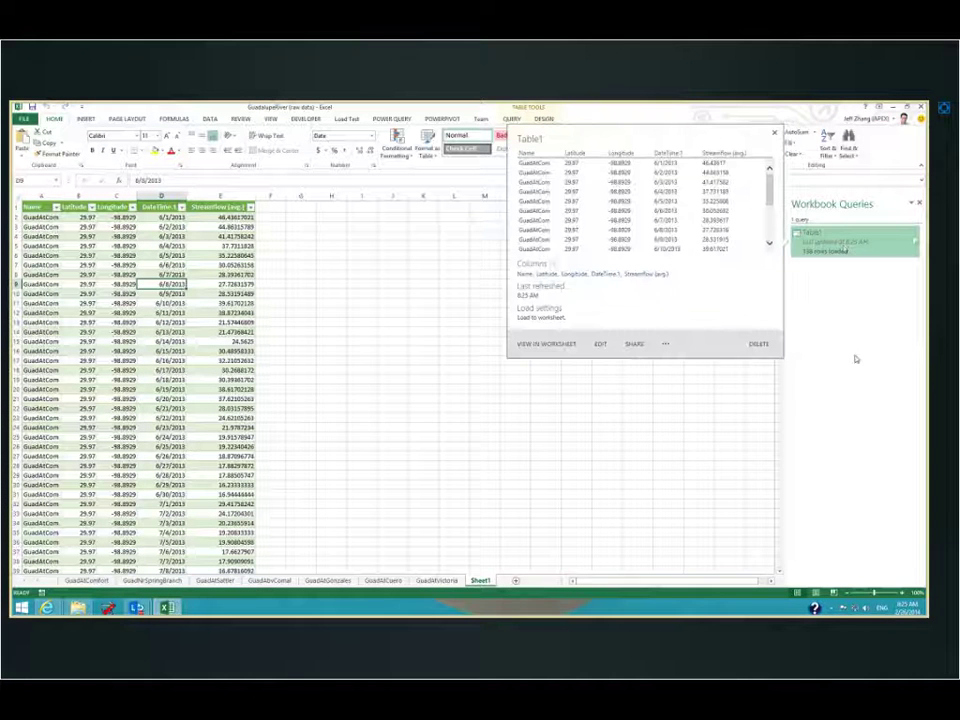
pyautogui.click(856, 248)
pyautogui.doubleClick(856, 248)
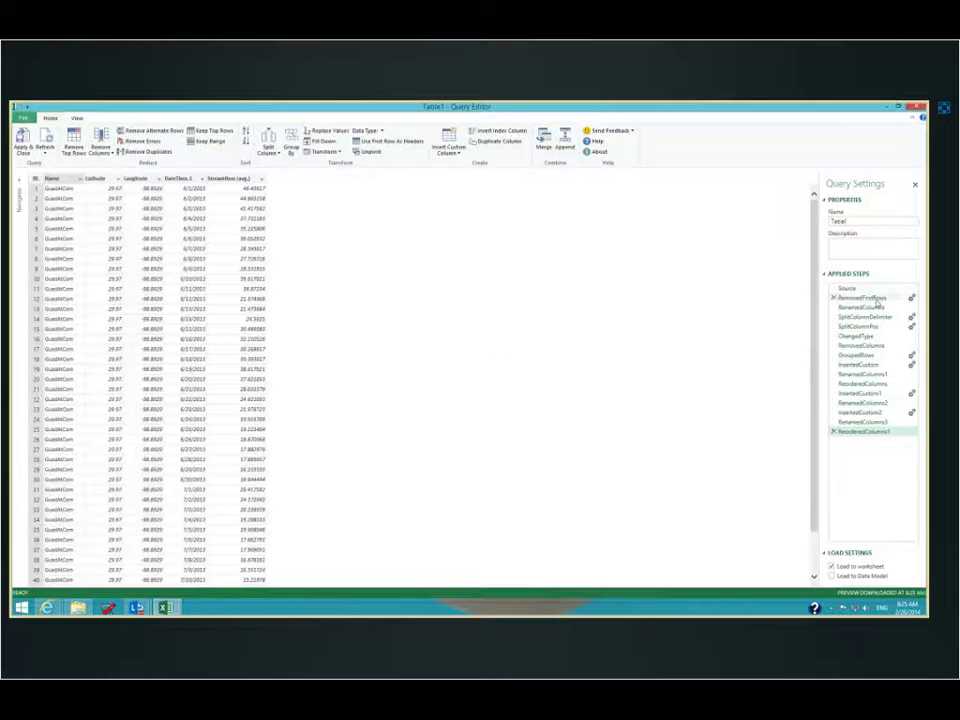
pyautogui.click(858, 364)
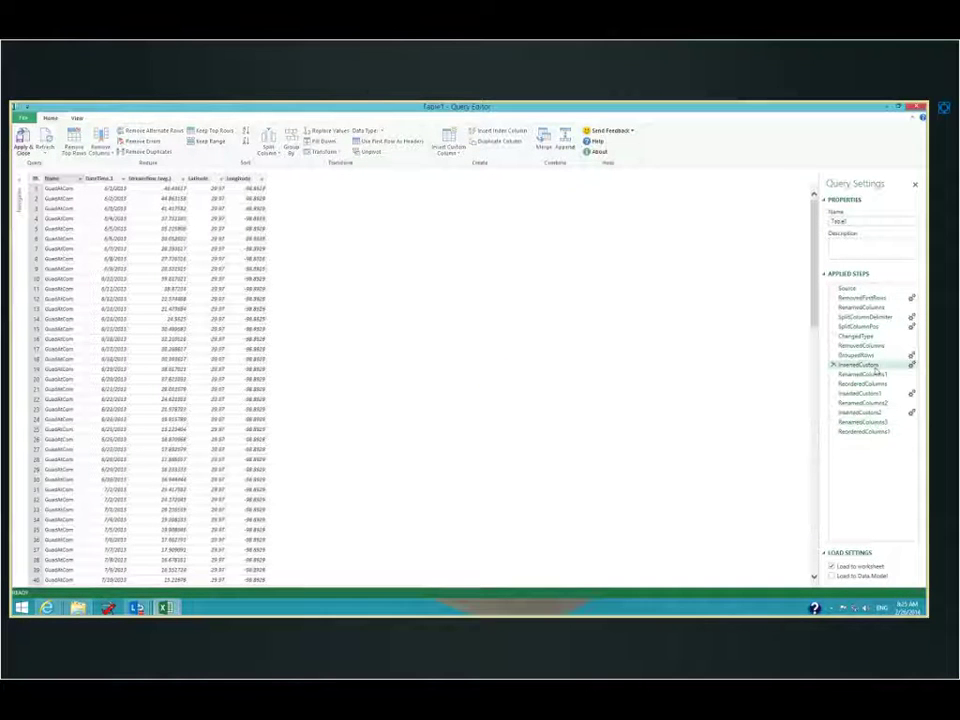
pyautogui.click(872, 394)
pyautogui.click(870, 412)
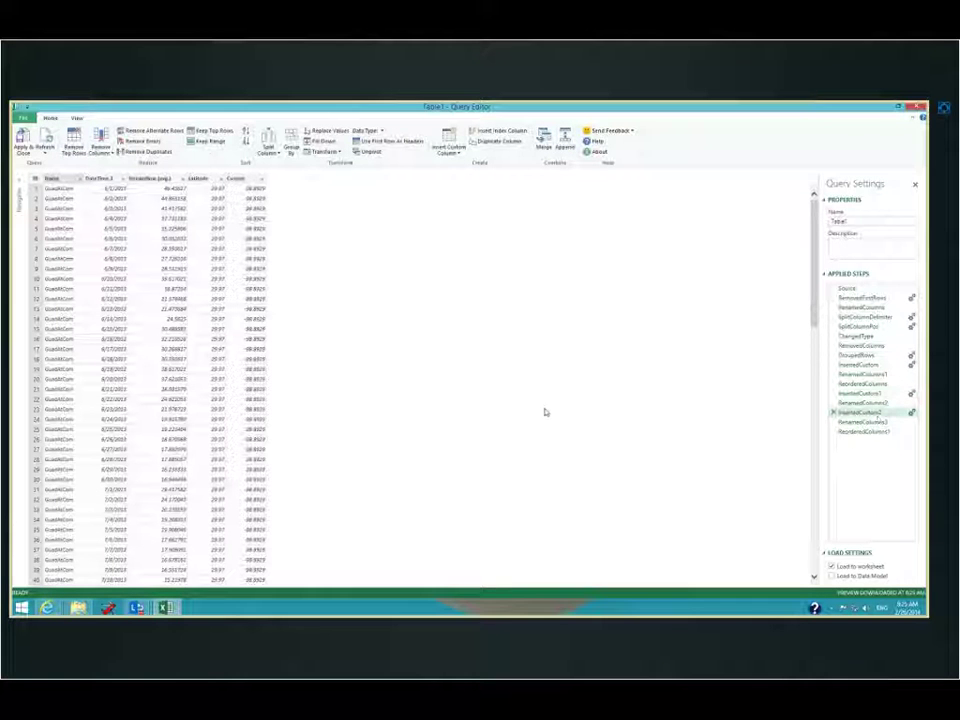
pyautogui.click(918, 106)
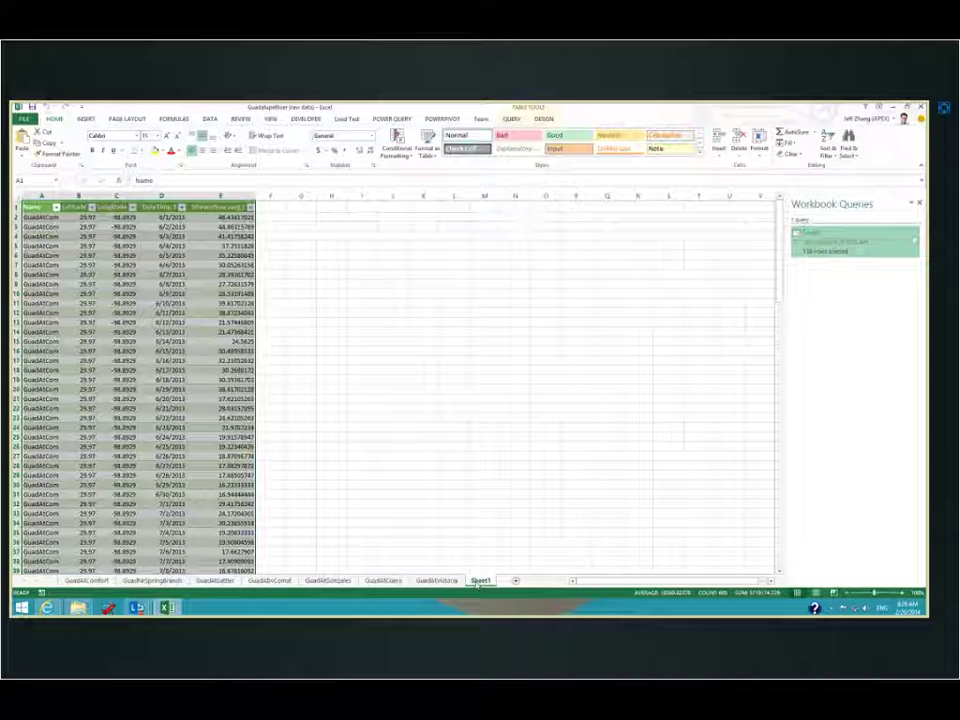
# Examine the raw data sheets of the stations from GuadAtComfort to GuadAtGonzales, and return to GuadNrSpringBranch.
pyautogui.click(87, 581)
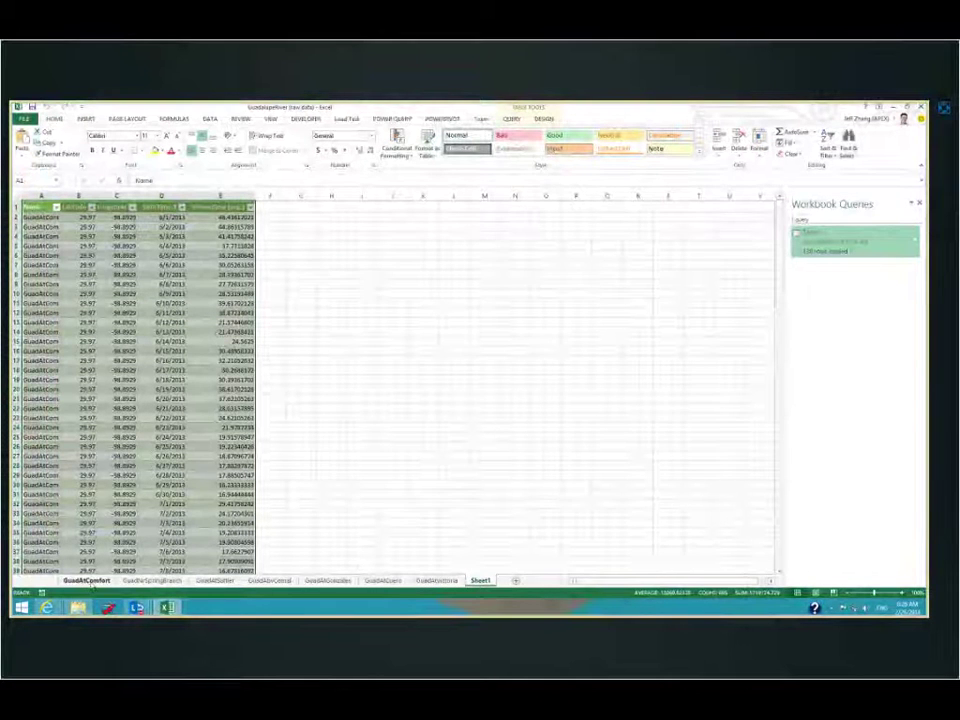
pyautogui.click(88, 581)
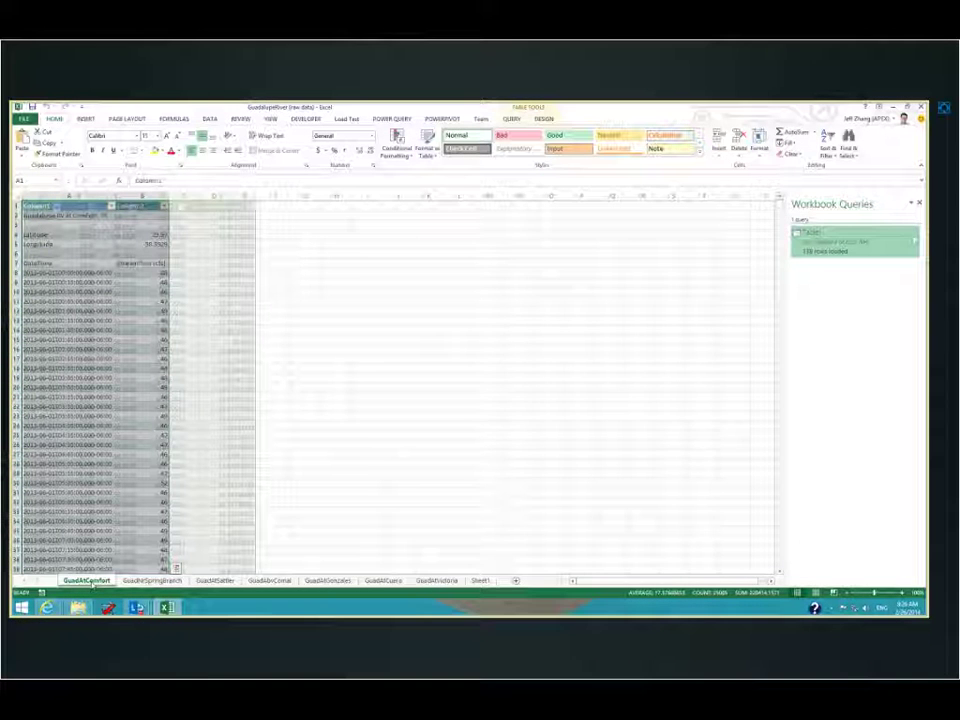
pyautogui.click(155, 581)
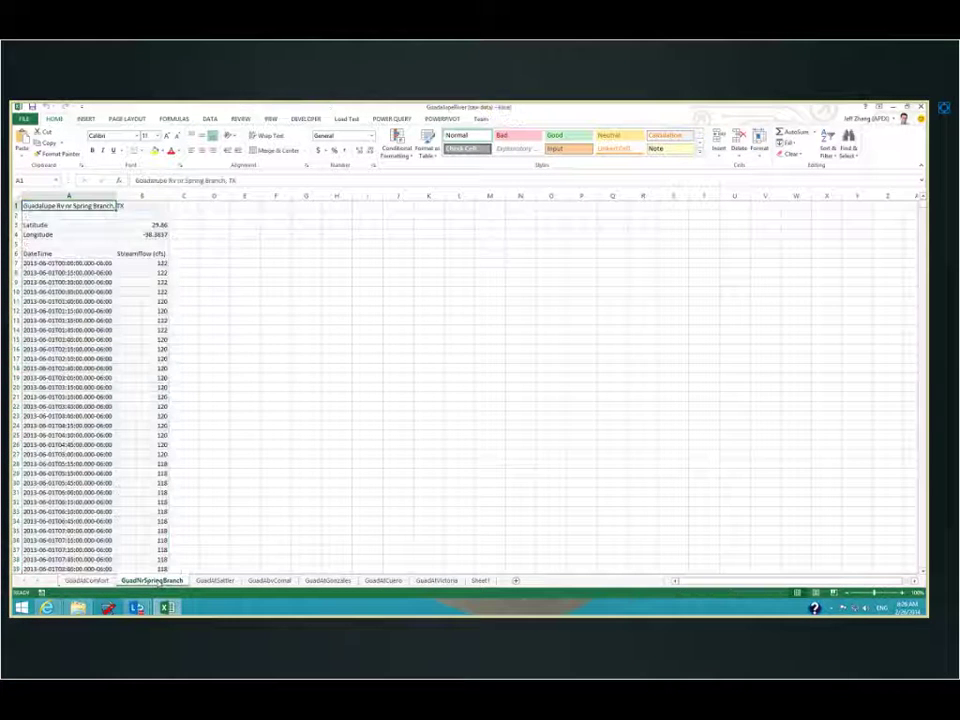
pyautogui.click(214, 581)
pyautogui.click(270, 581)
pyautogui.click(328, 581)
pyautogui.hotkey('ctrl', 'pageup')
pyautogui.hotkey('ctrl', 'pageup')
pyautogui.hotkey('ctrl', 'pageup')
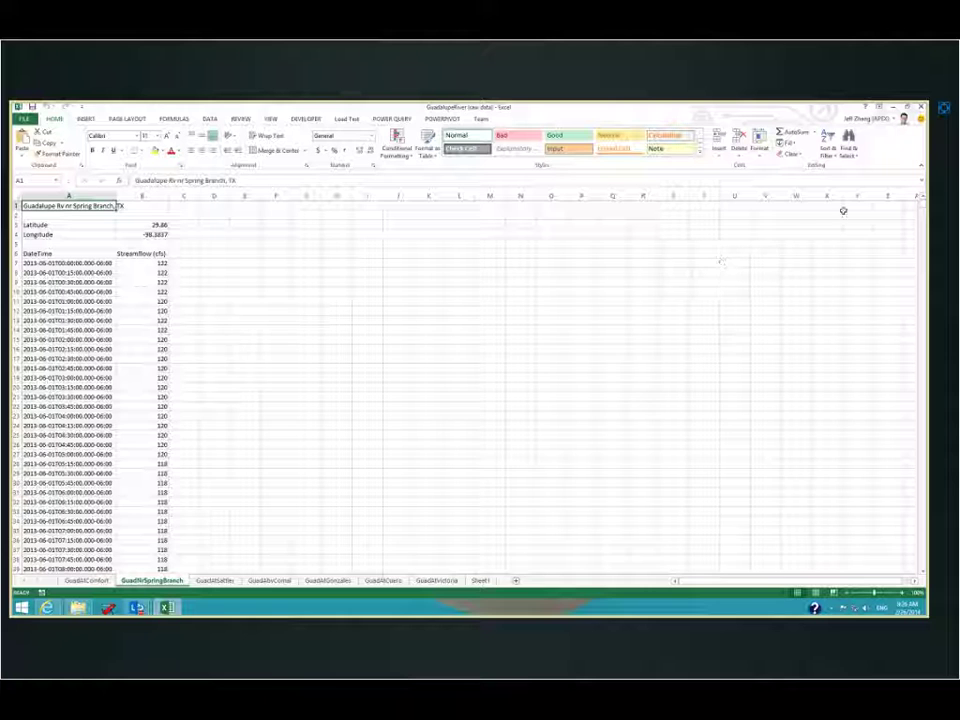
# Close the raw data workbook without saving, open GuadalupeRiver (interim) from the Guadalupe River folder, and look at its GuadComfortTable sheet.
pyautogui.click(921, 106)
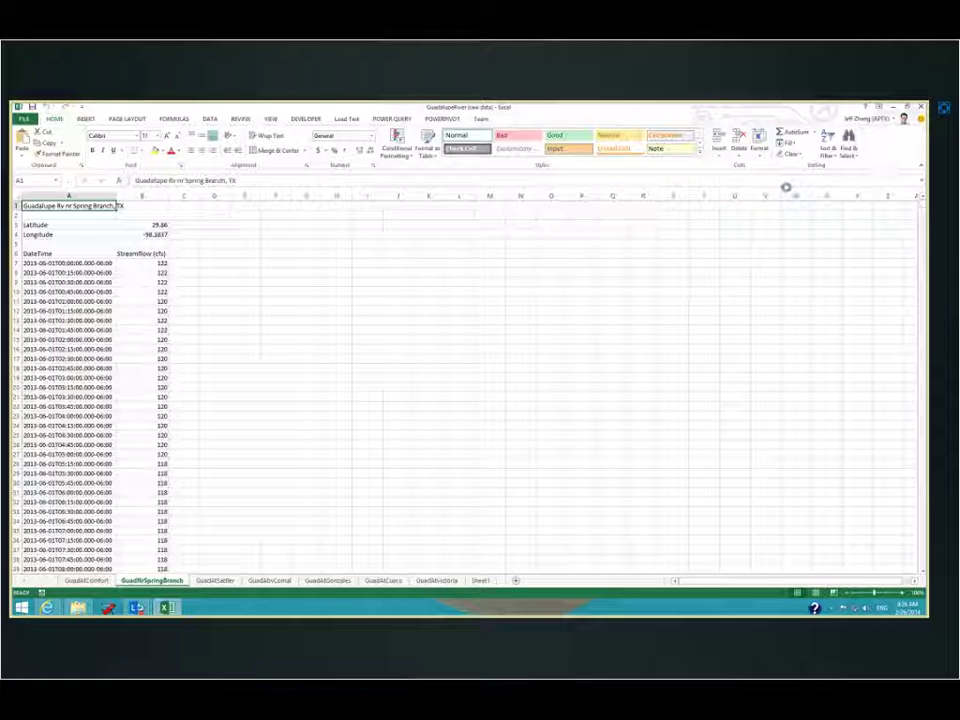
pyautogui.click(468, 364)
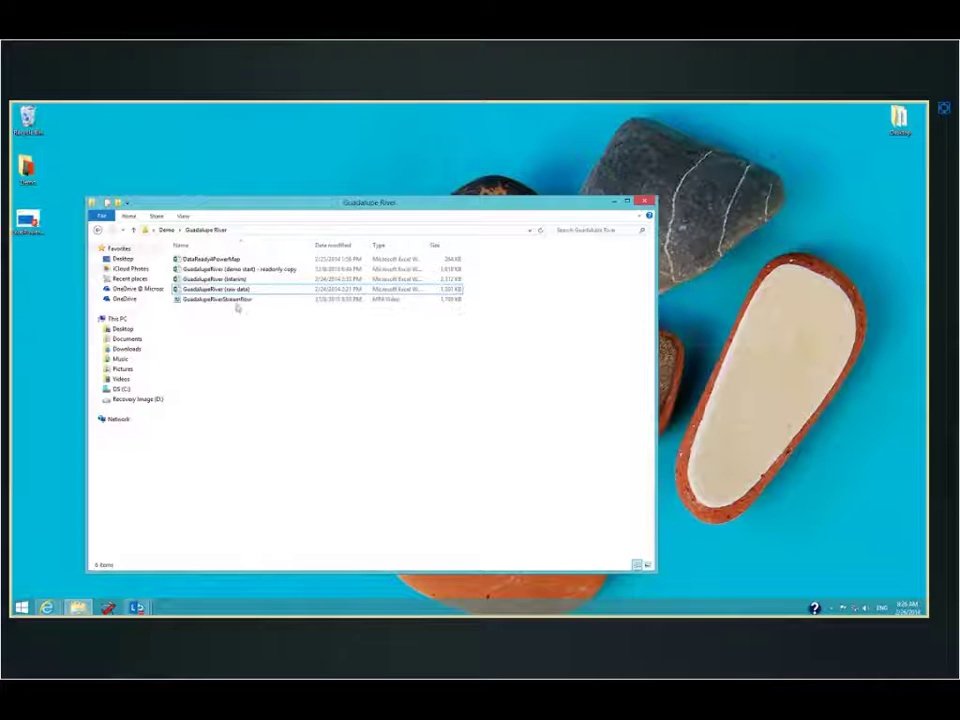
pyautogui.doubleClick(215, 278)
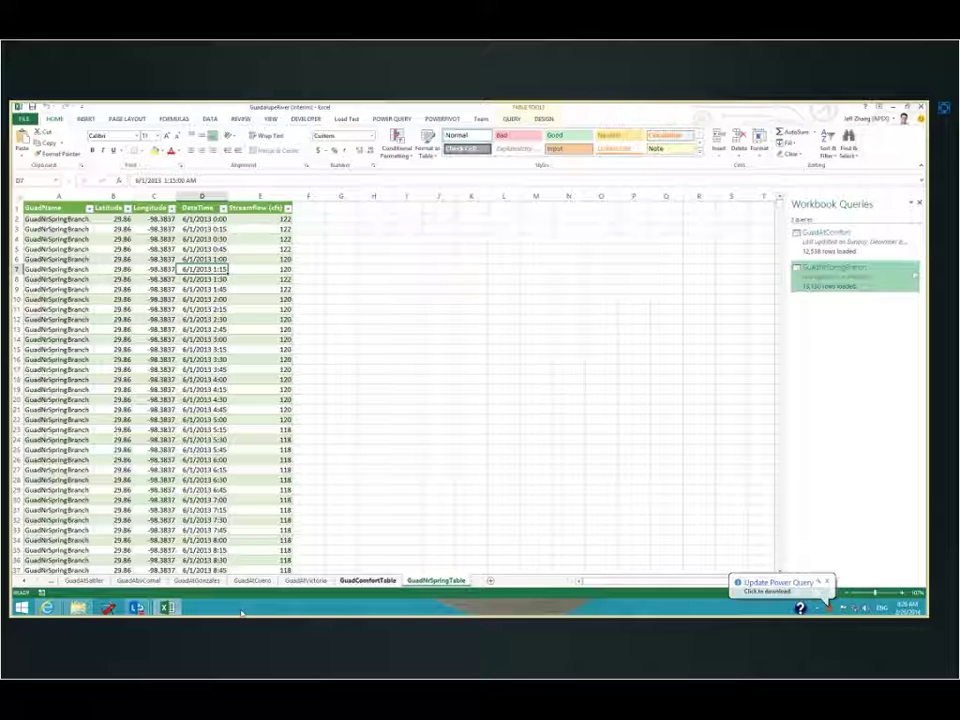
pyautogui.click(367, 580)
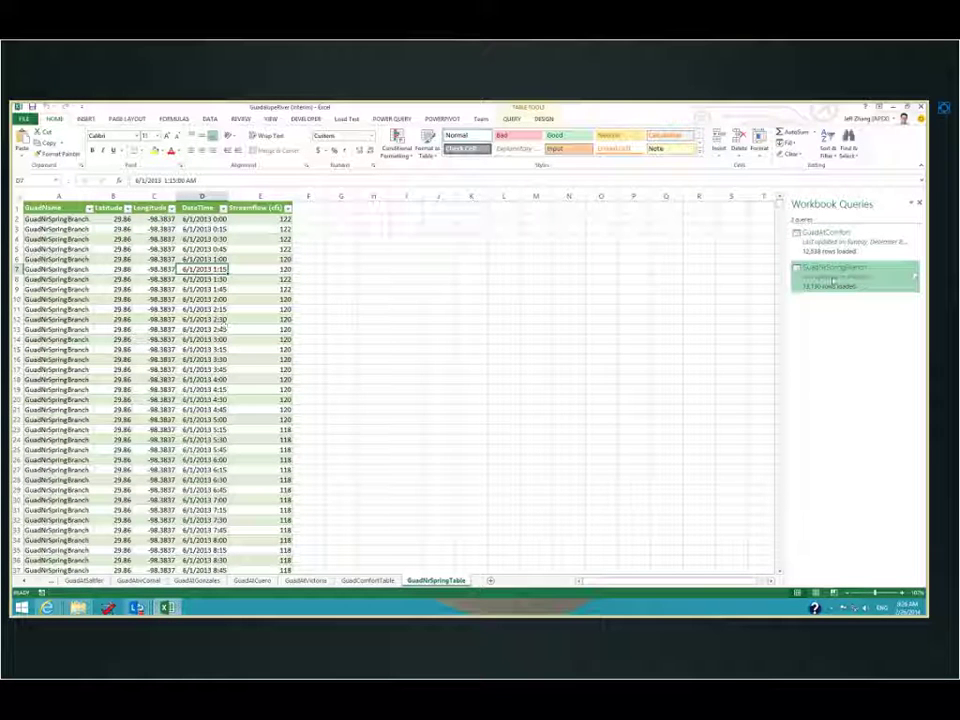
# Open the GuadNrSpringBranch query for editing and append the GuadAtComfort table to it.
pyautogui.moveTo(840, 275)
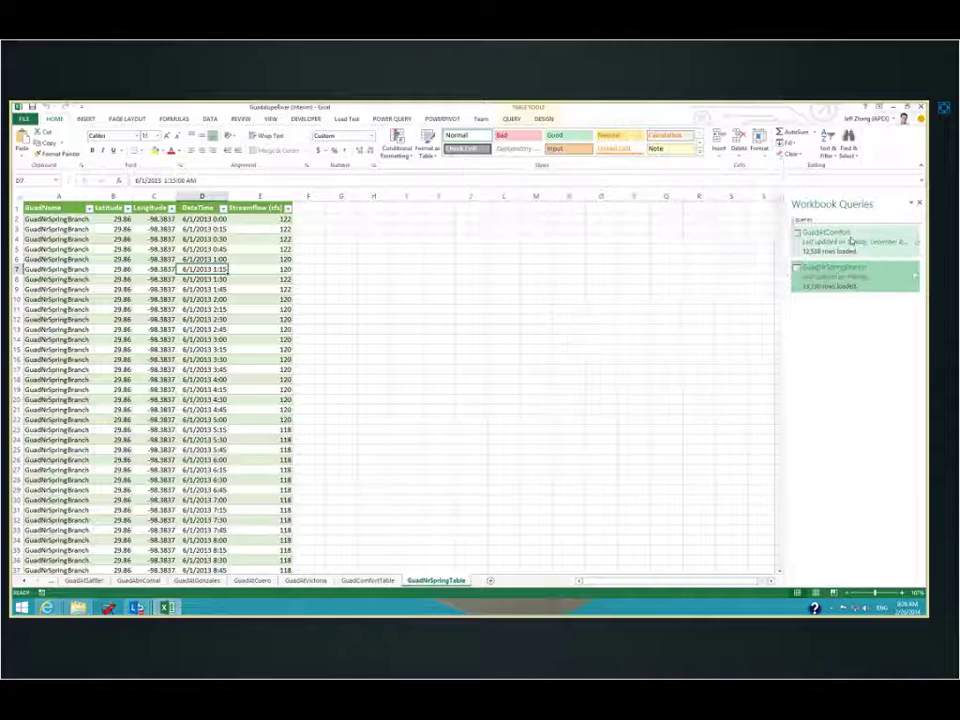
pyautogui.moveTo(852, 242)
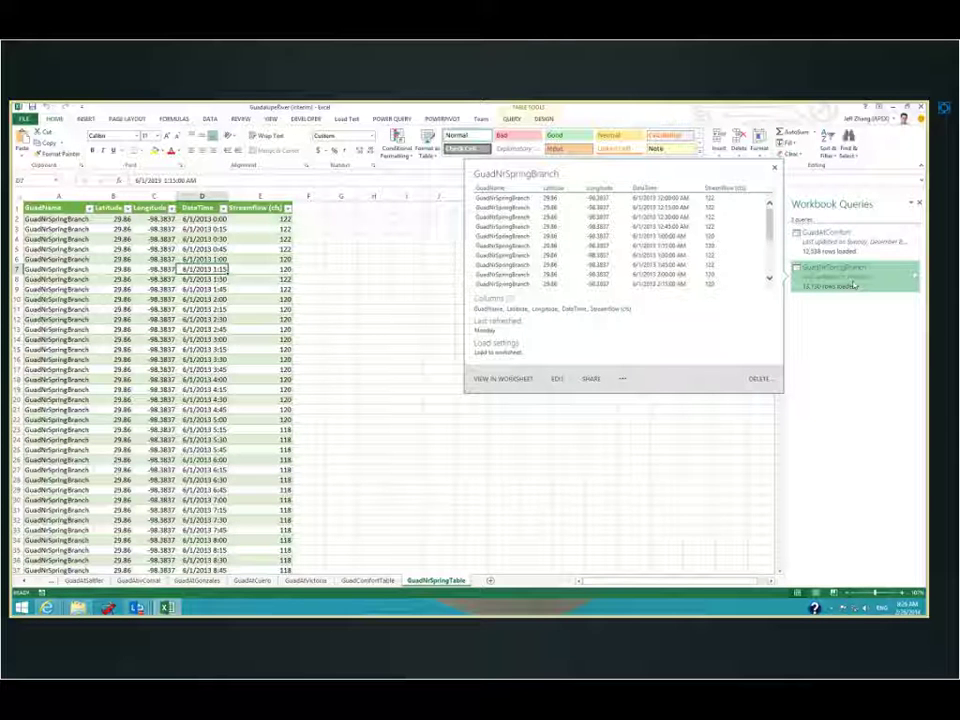
pyautogui.doubleClick(853, 284)
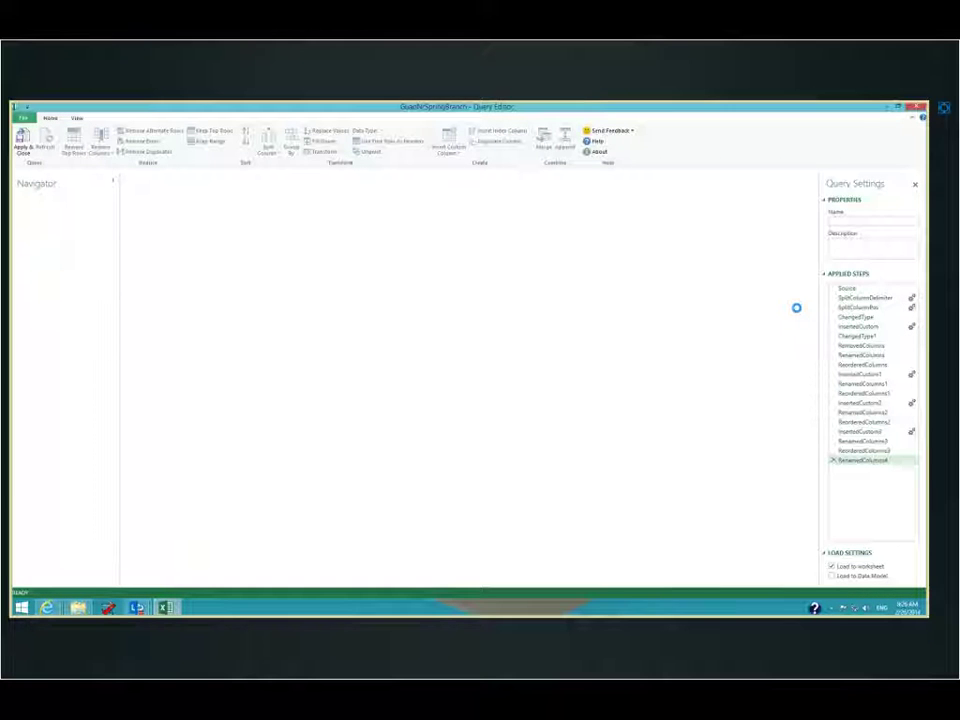
pyautogui.click(567, 144)
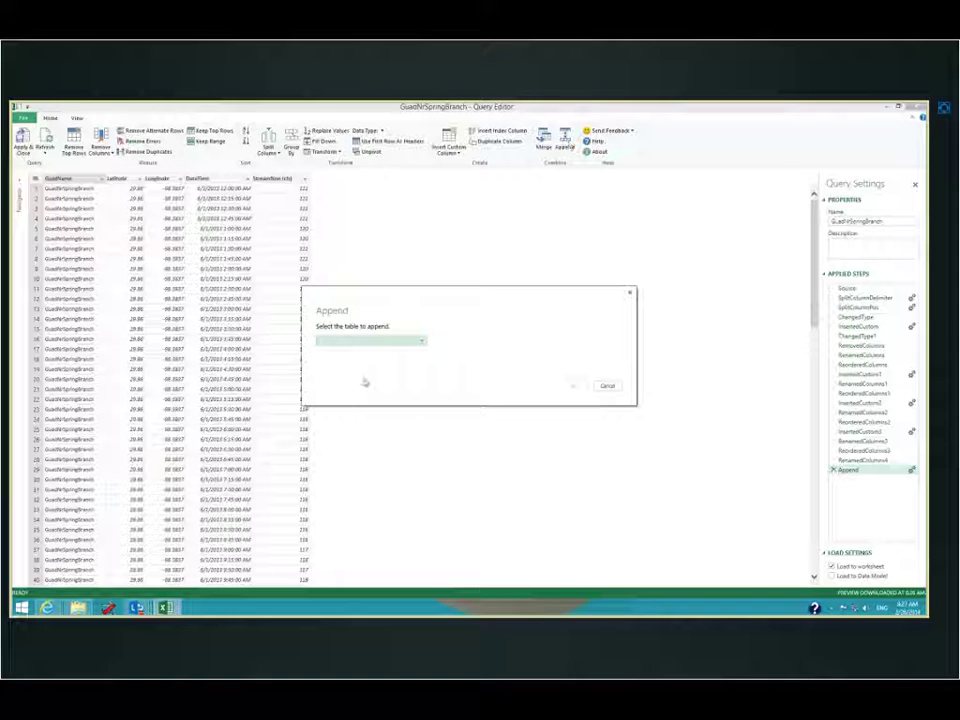
pyautogui.click(386, 342)
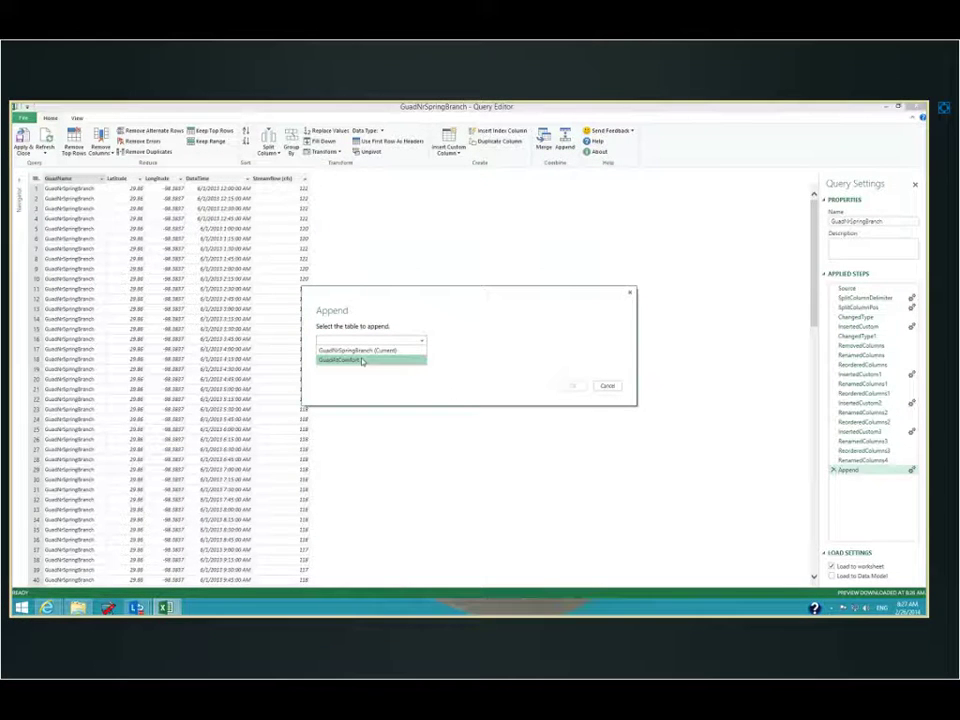
pyautogui.click(362, 362)
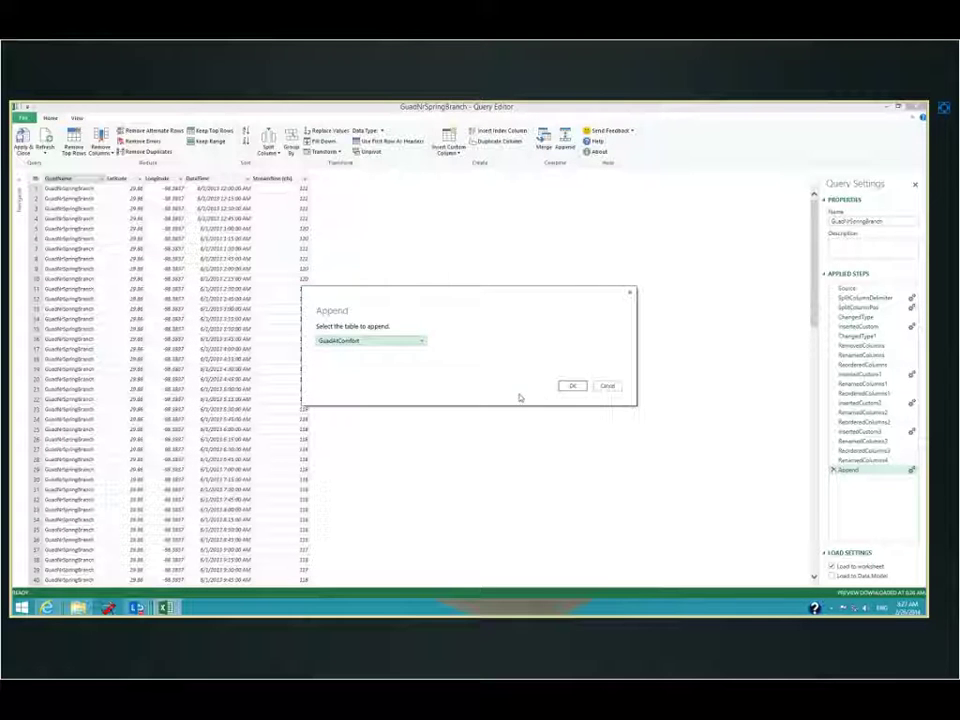
pyautogui.click(572, 386)
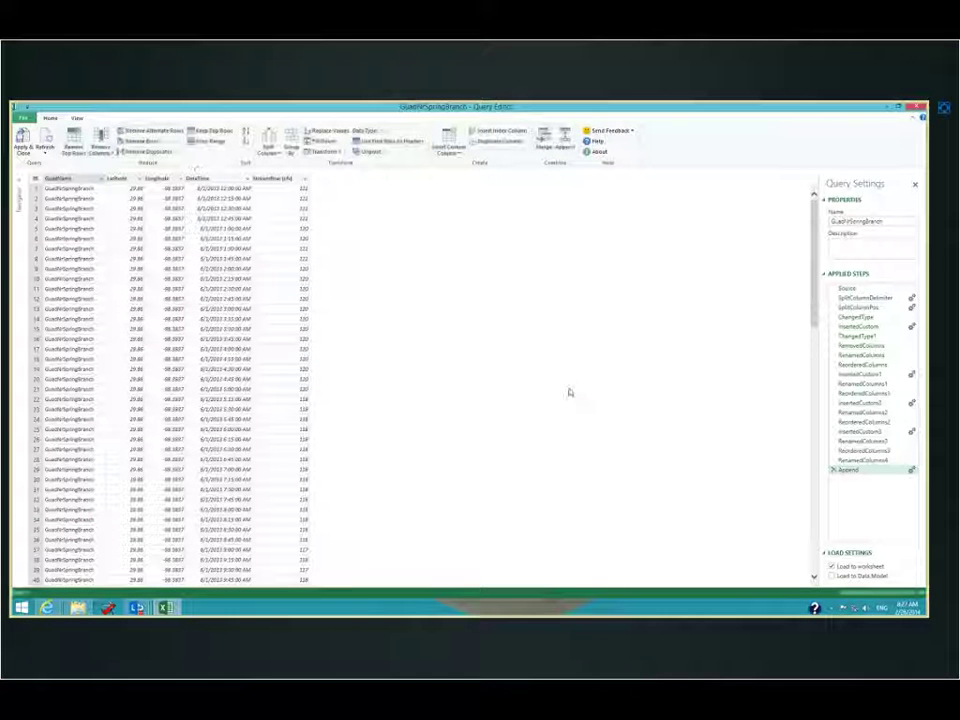
# Look through the preview rows of the appended GuadNrSpringBranch query, and apply it to load the result into the worksheet.
pyautogui.scroll(-4, 545, 372)
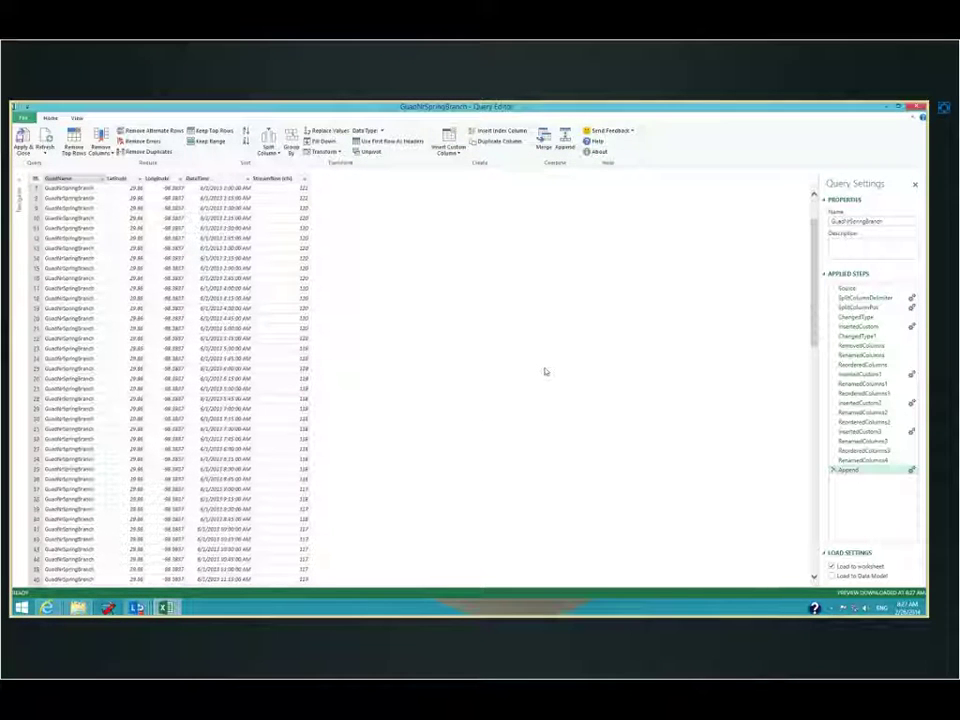
pyautogui.scroll(-20, 543, 372)
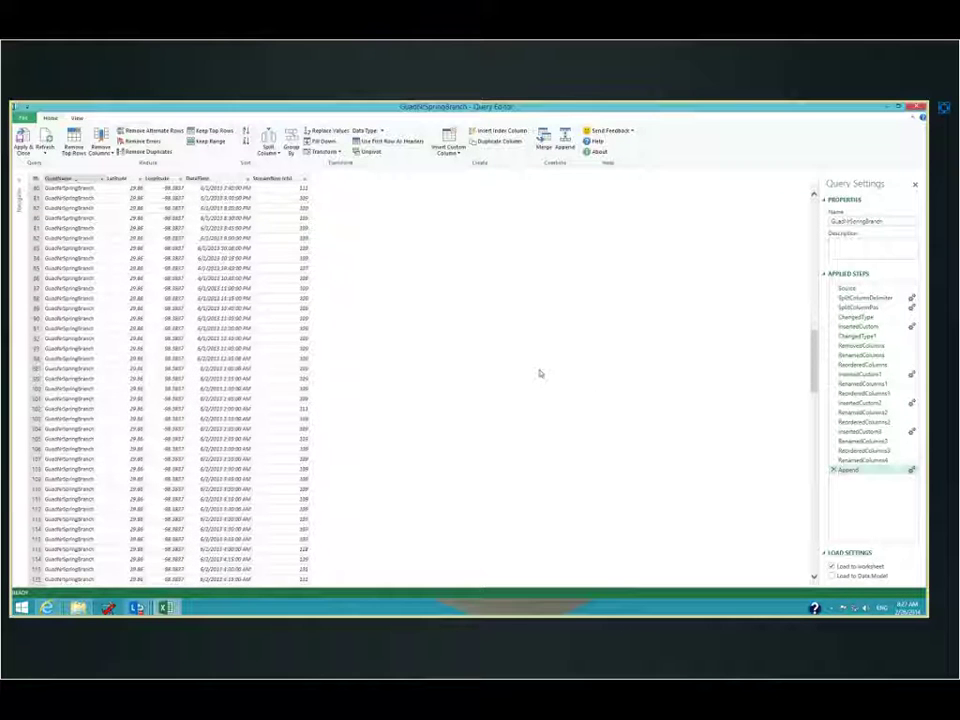
pyautogui.scroll(-19, 539, 373)
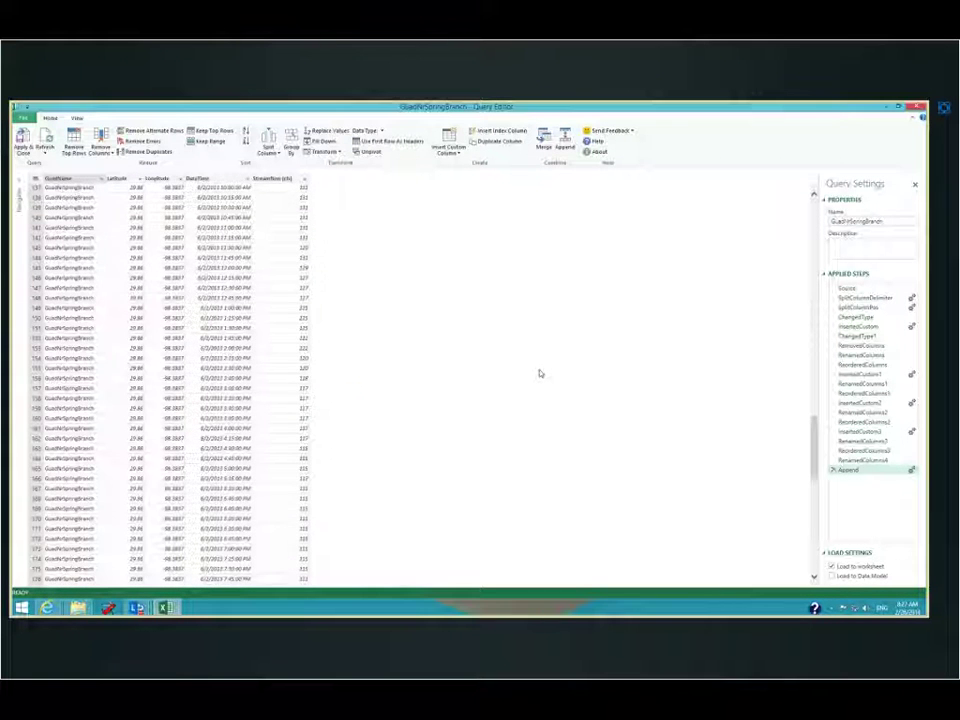
pyautogui.scroll(-20, 539, 373)
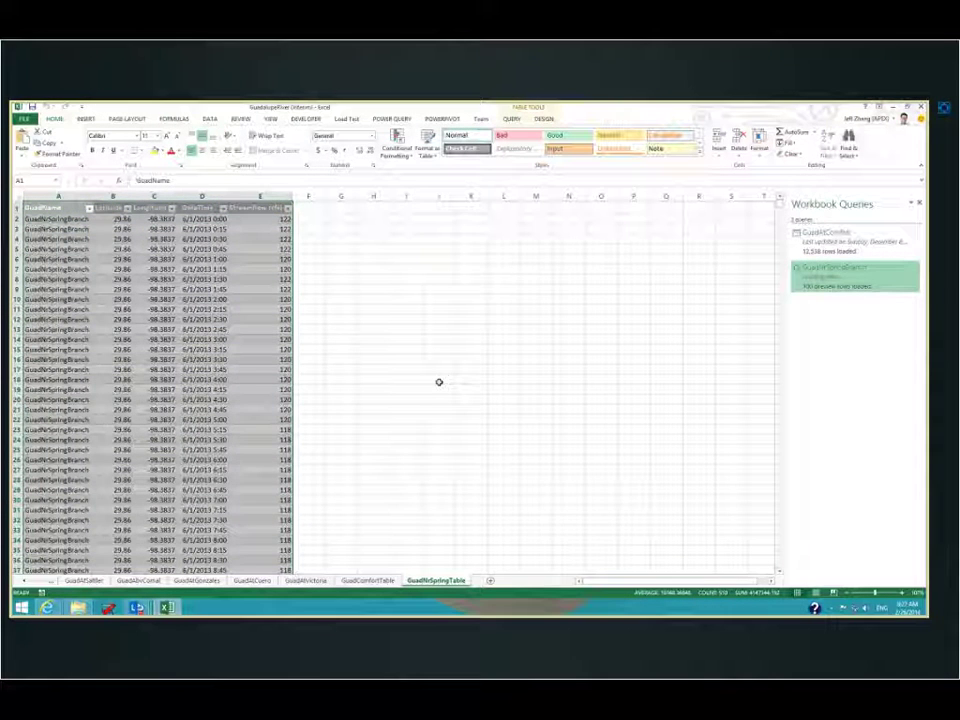
# Examine the appended GuadAtComfort rows far down in the GuadNrSpringTable sheet.
pyautogui.click(349, 383)
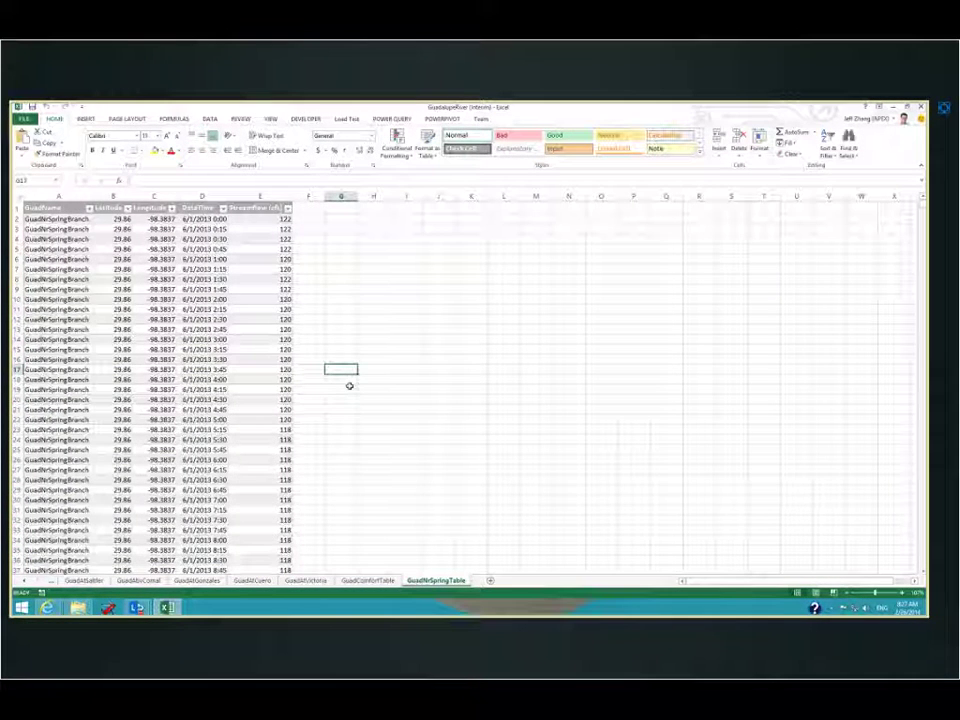
pyautogui.scroll(-20, 365, 392)
pyautogui.scroll(-20, 380, 399)
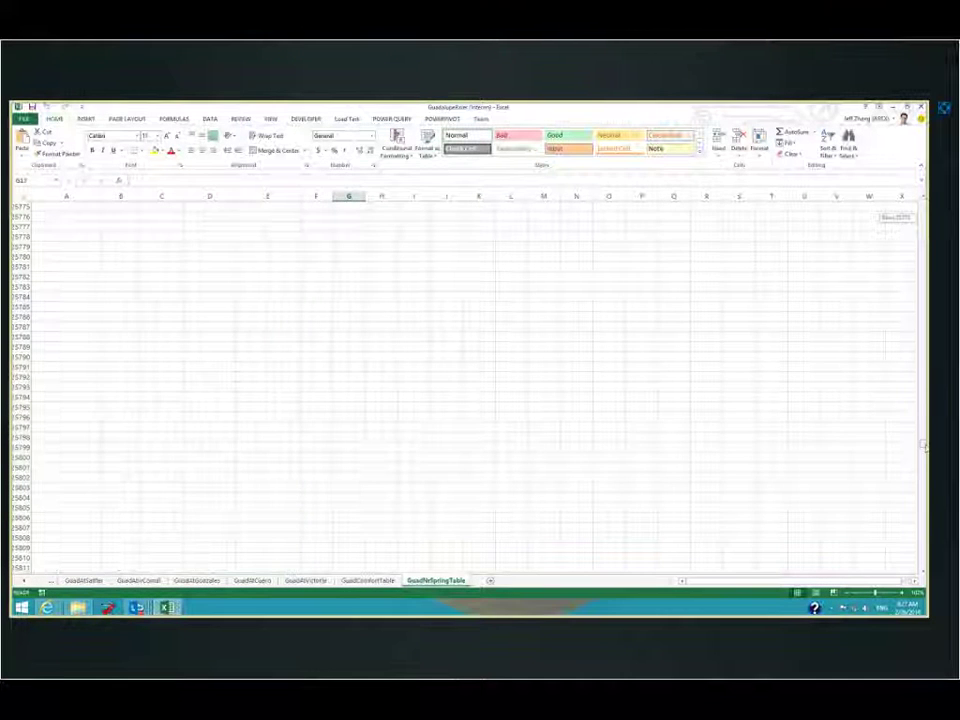
pyautogui.moveTo(923, 446); pyautogui.dragTo(923, 432)
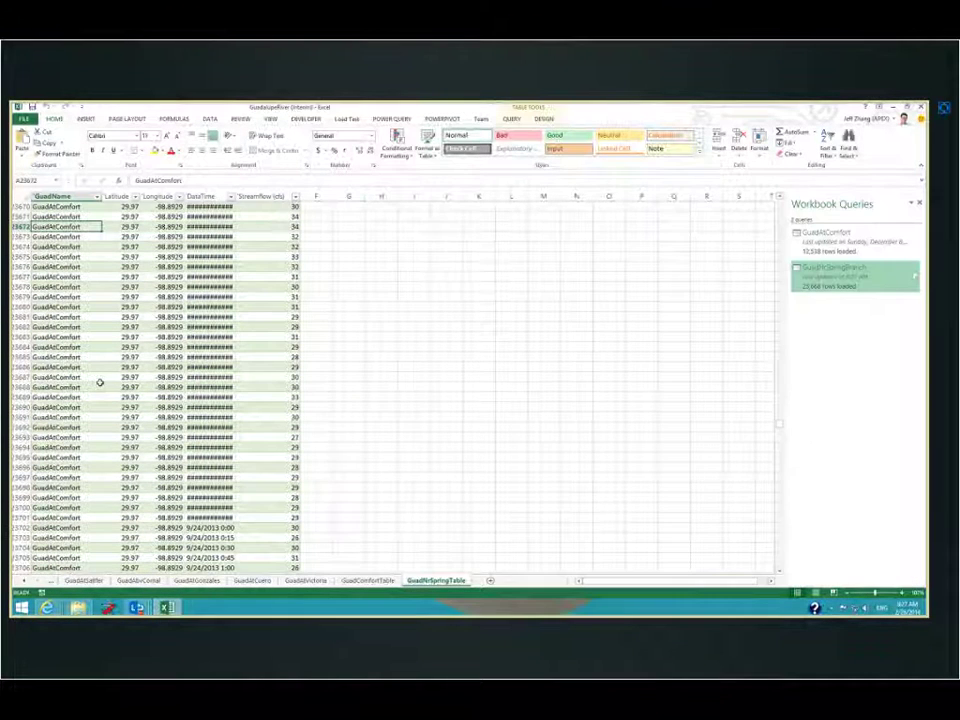
pyautogui.scroll(20, 100, 382)
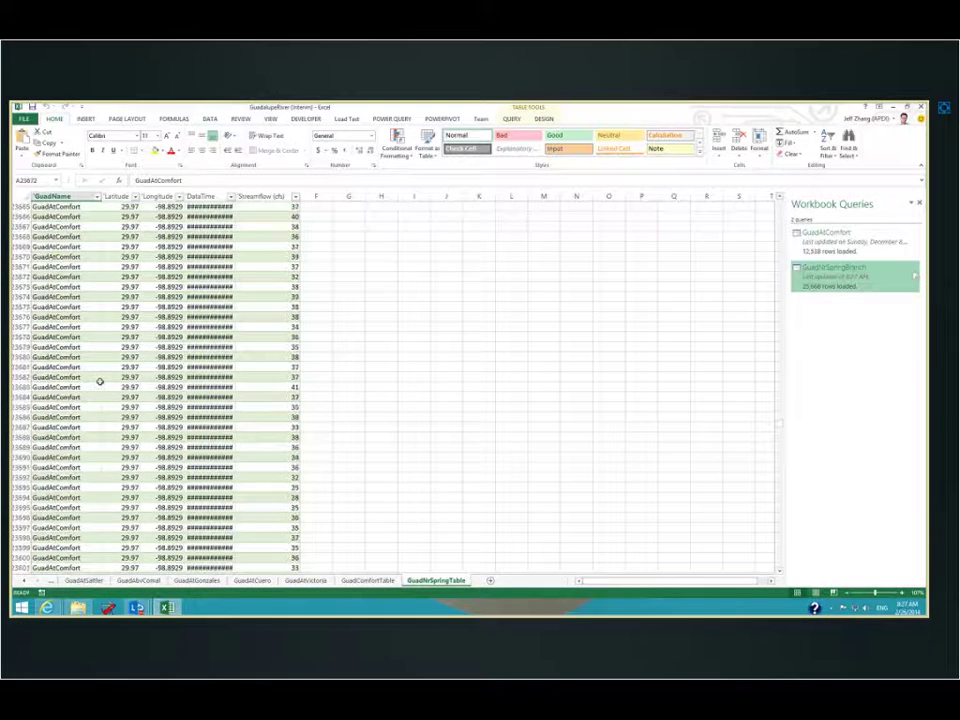
pyautogui.scroll(20, 100, 382)
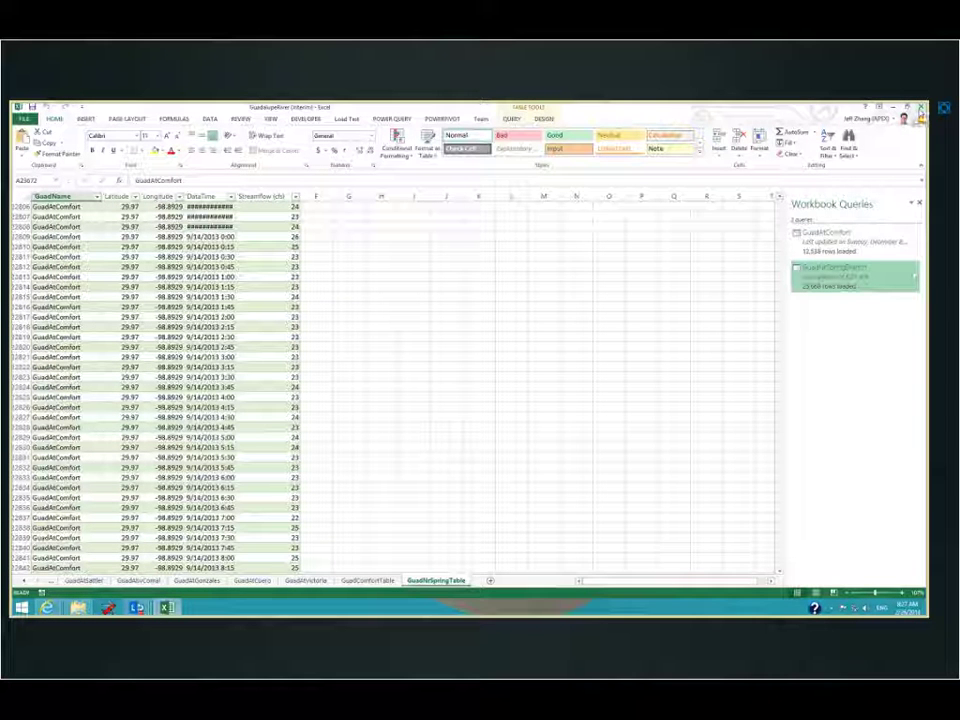
# Close the interim workbook without saving, and open DataReady4PowerMap from the Guadalupe River folder.
pyautogui.click(920, 107)
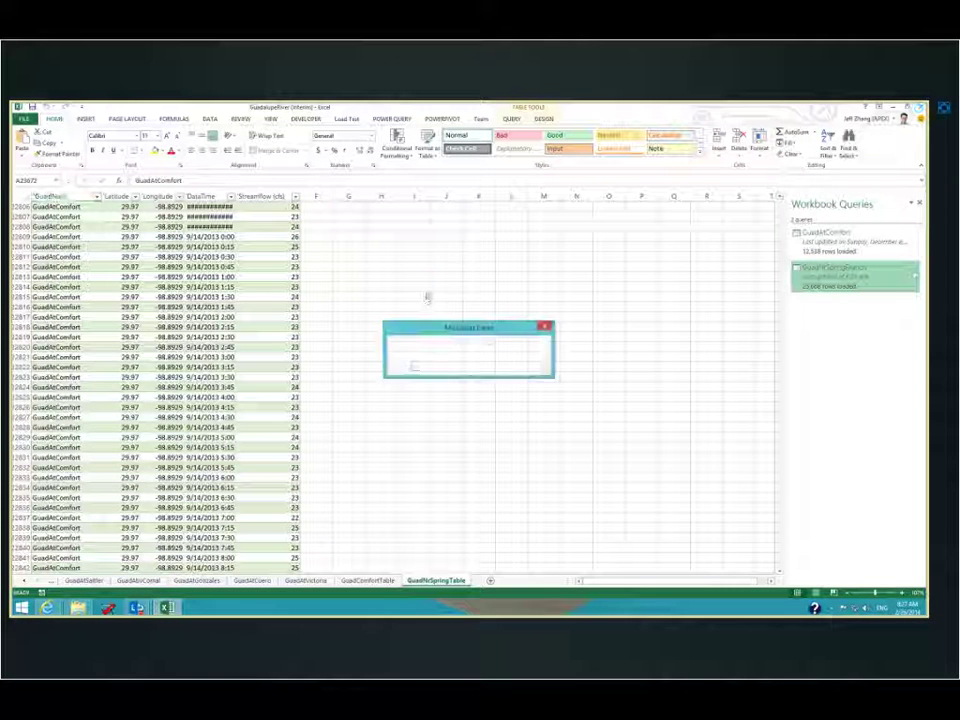
pyautogui.click(460, 368)
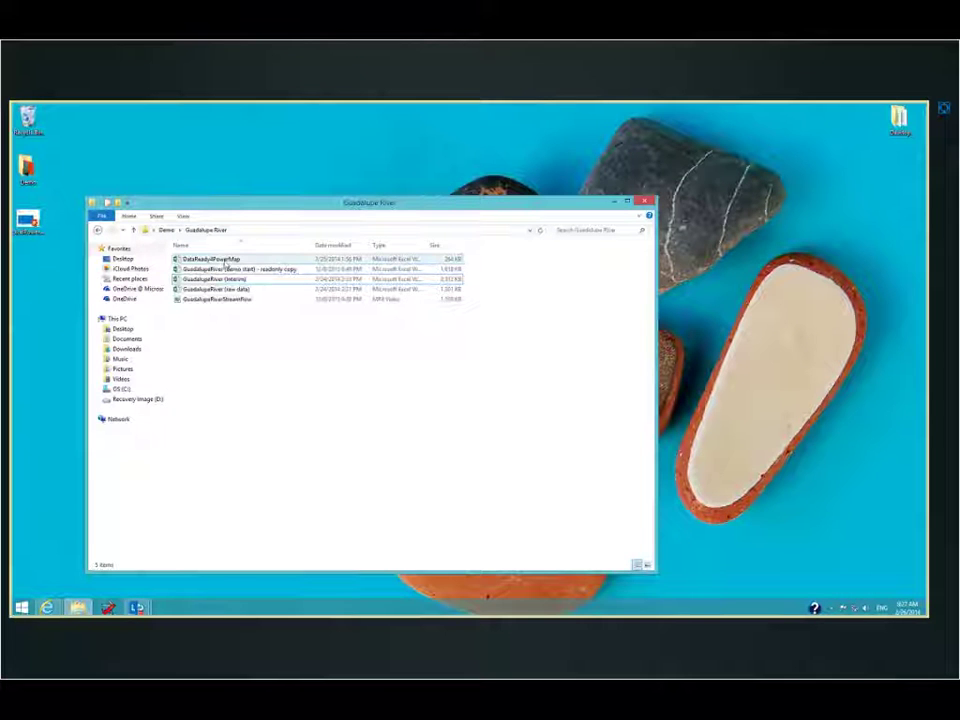
pyautogui.doubleClick(225, 260)
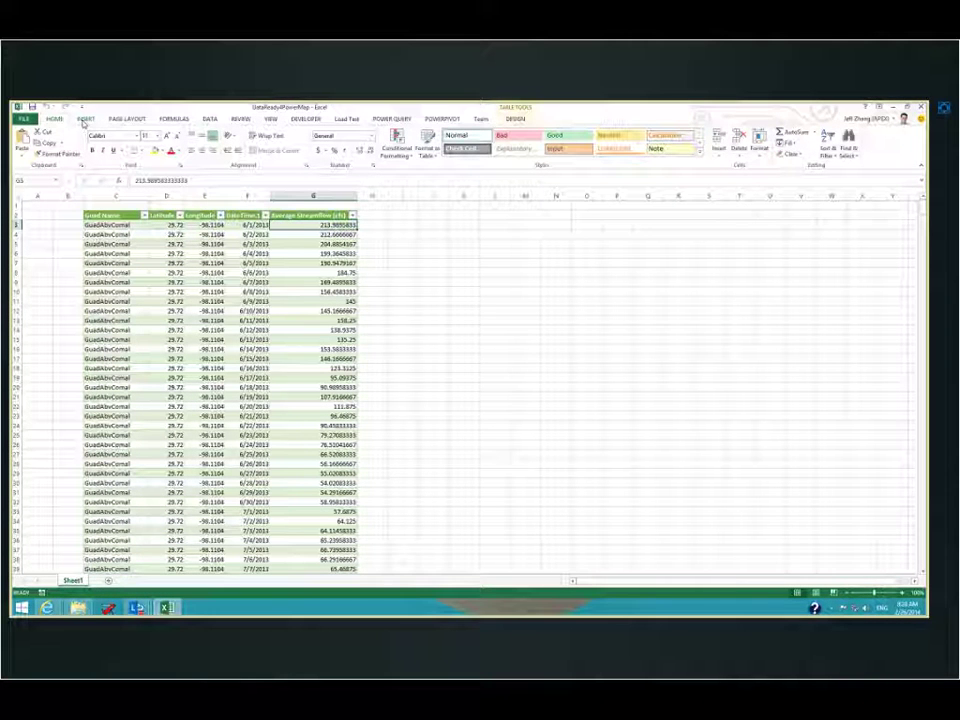
# Launch Power Map from the average streamflow table and start a new tour.
pyautogui.click(86, 119)
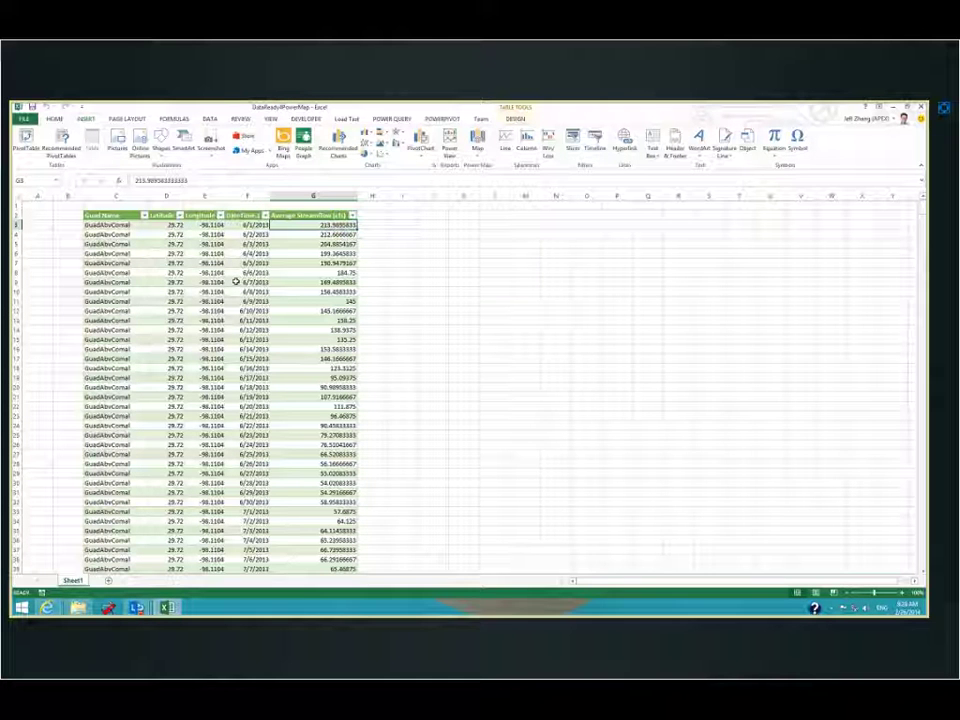
pyautogui.click(477, 140)
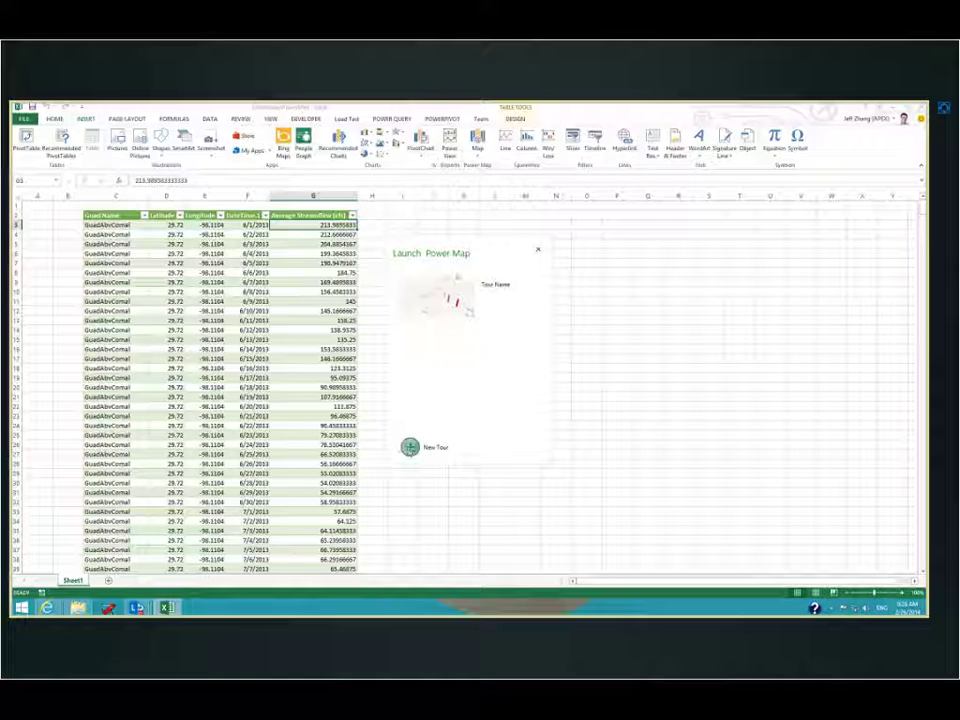
pyautogui.click(440, 447)
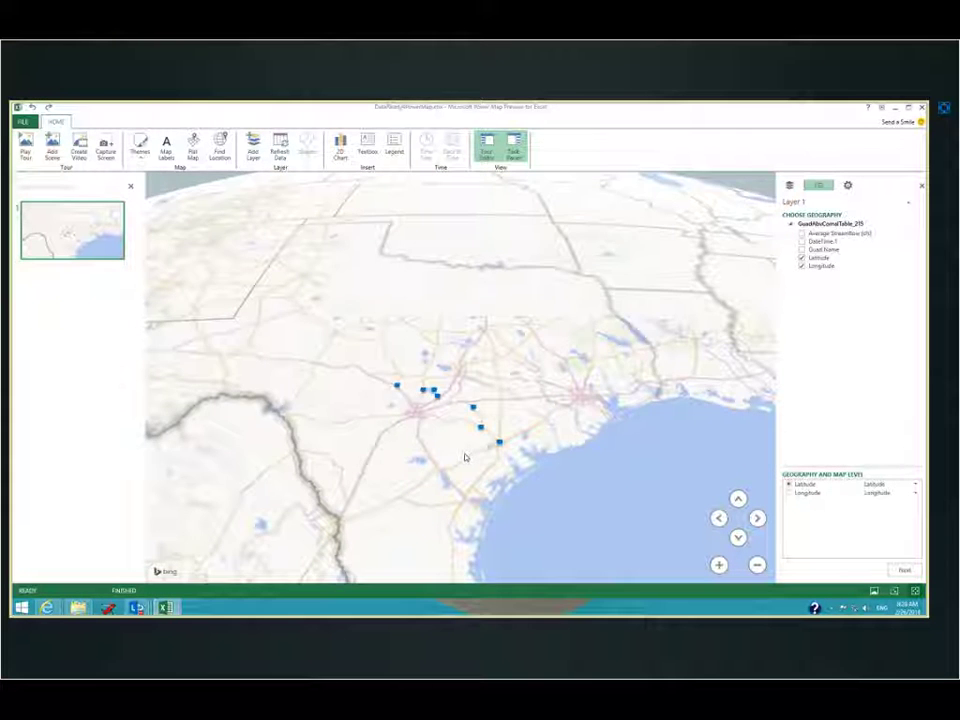
# Shrink and move the Power Map window to reveal the workbook behind it, and maximize it again.
pyautogui.doubleClick(352, 111)
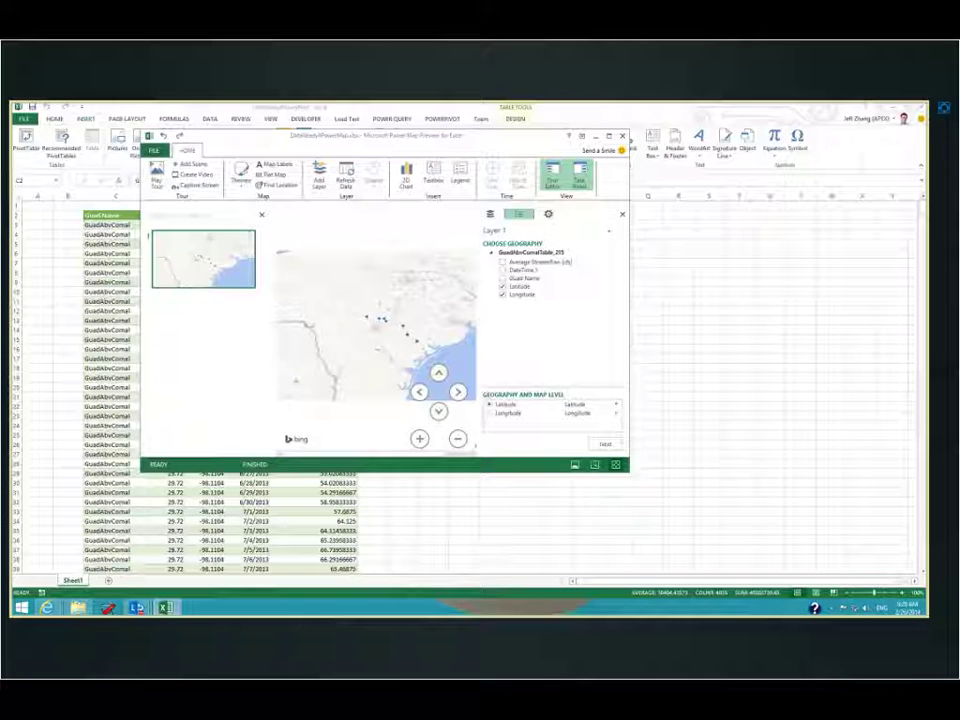
pyautogui.moveTo(380, 135); pyautogui.dragTo(413, 195)
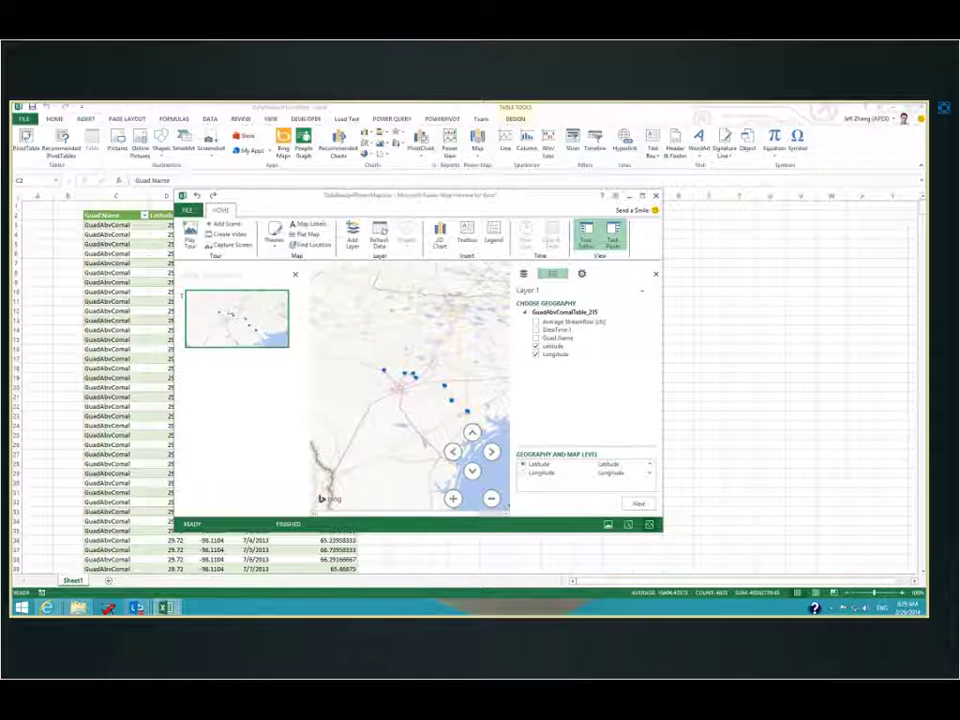
pyautogui.doubleClick(413, 195)
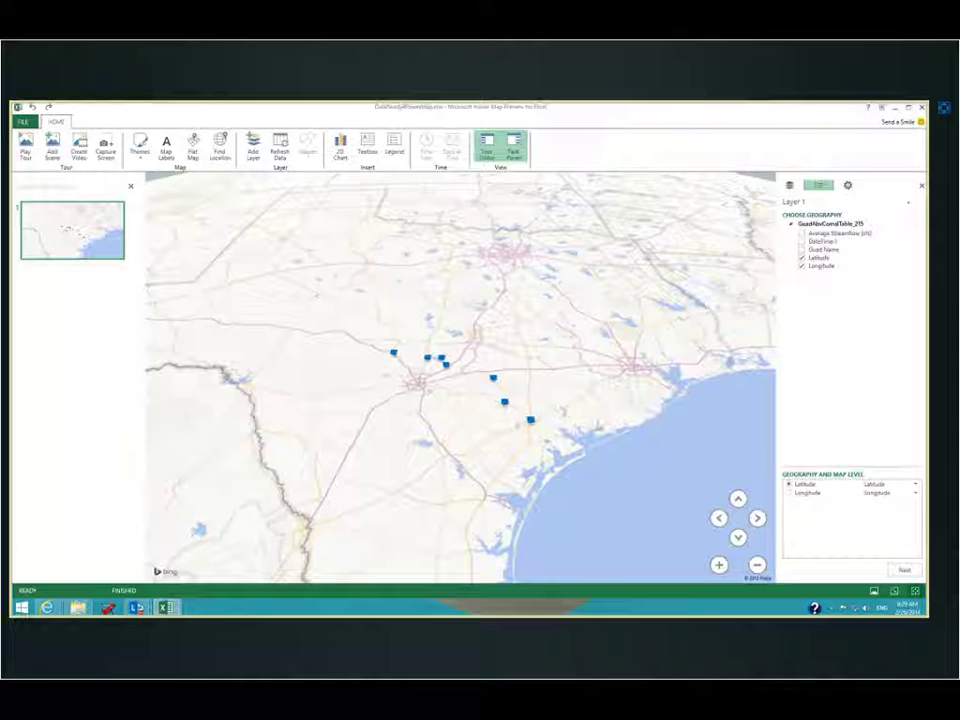
# Accept Latitude and Longitude as the layer's geography, and plot Average Streamflow (cfs) as the column height.
pyautogui.moveTo(507, 314); pyautogui.dragTo(473, 296)
pyautogui.scroll(2, 473, 296)
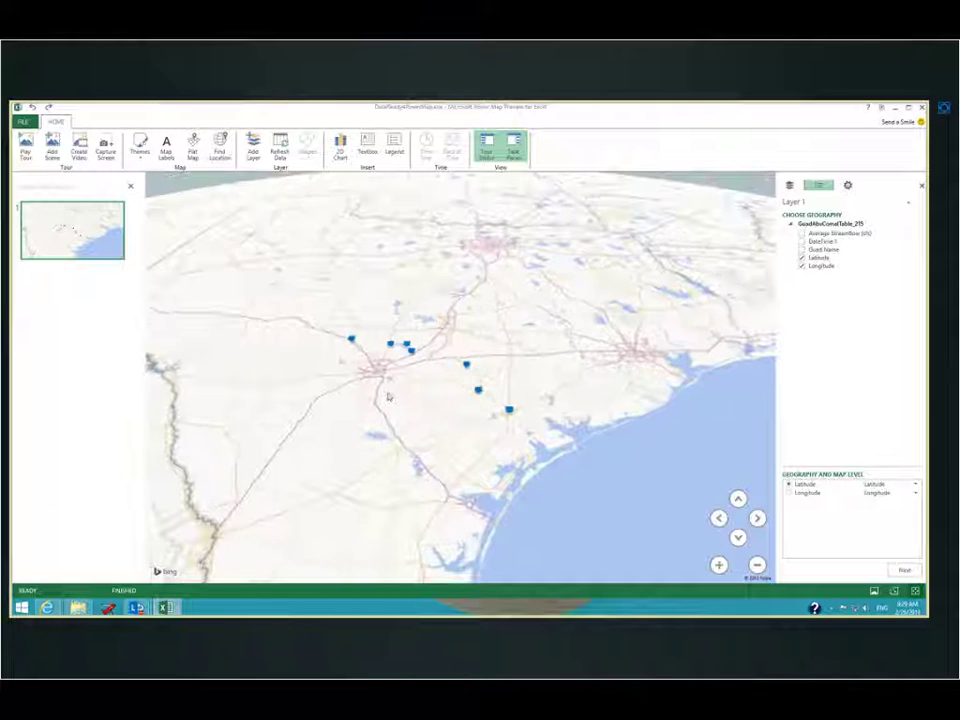
pyautogui.scroll(2, 389, 397)
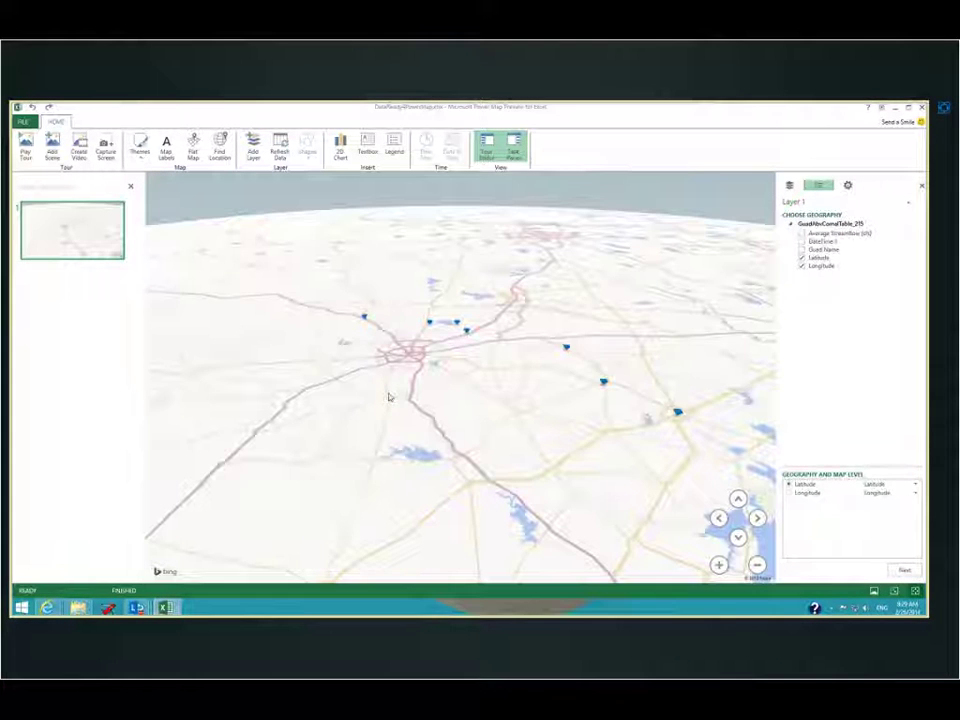
pyautogui.scroll(1, 441, 433)
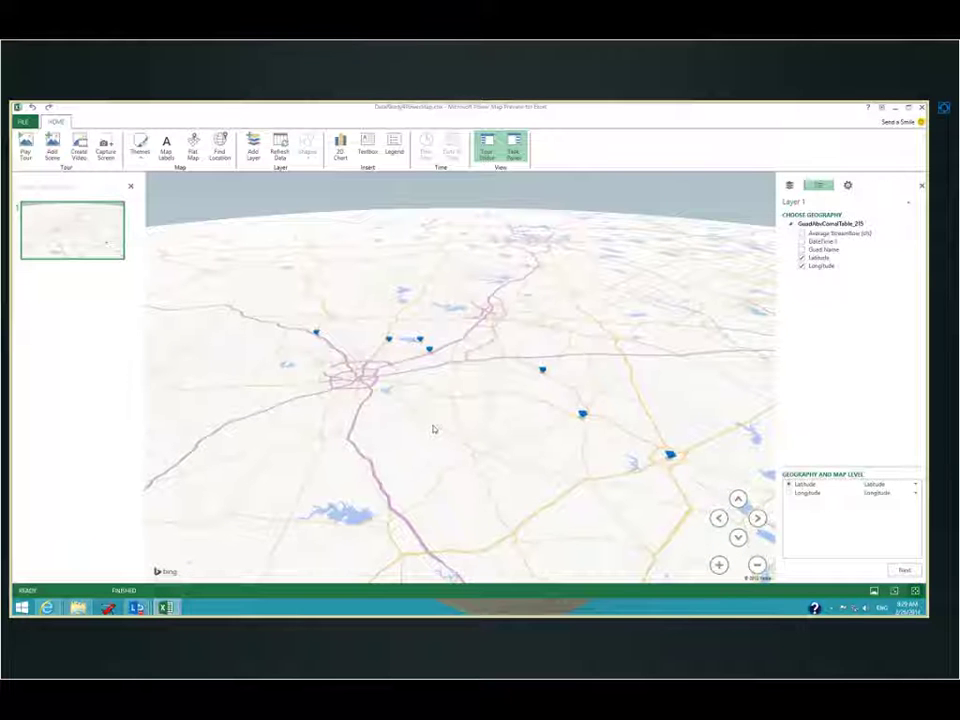
pyautogui.moveTo(431, 429); pyautogui.dragTo(401, 447)
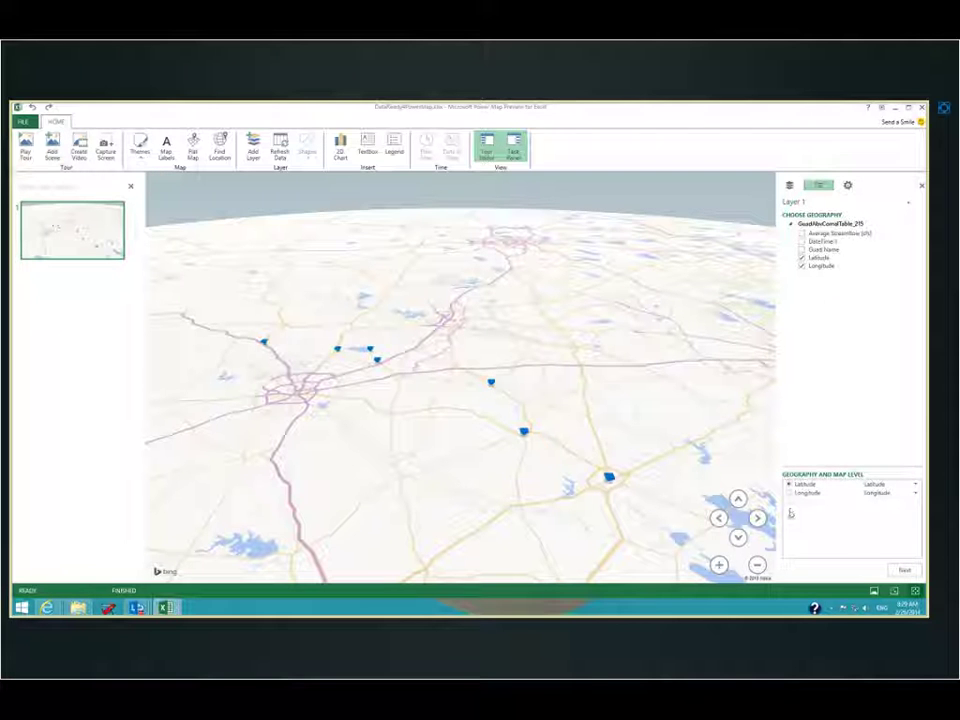
pyautogui.click(904, 571)
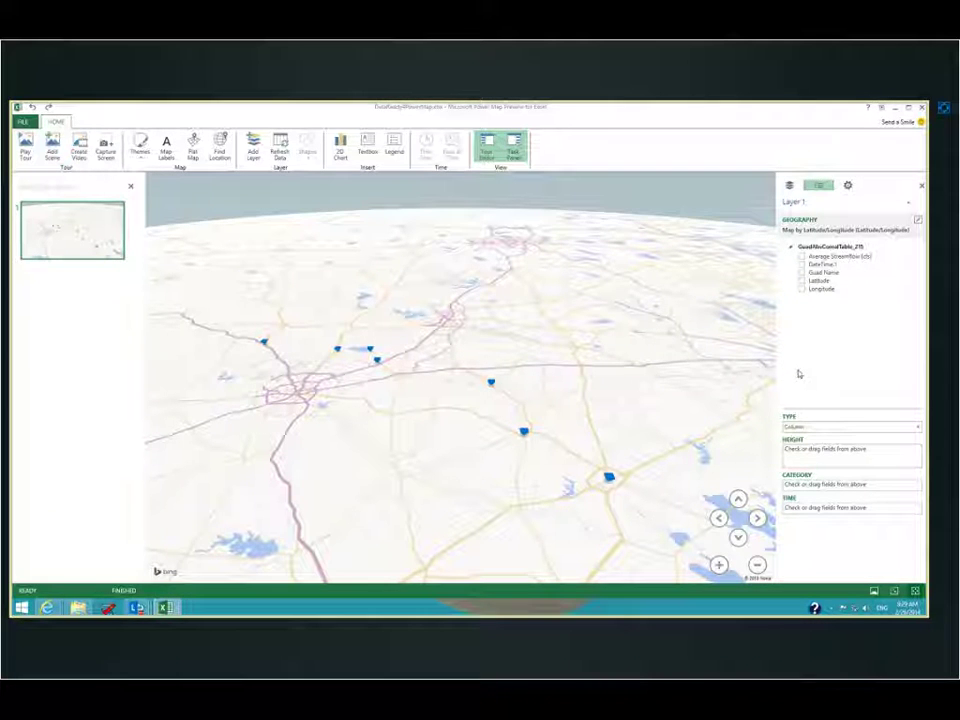
pyautogui.click(802, 257)
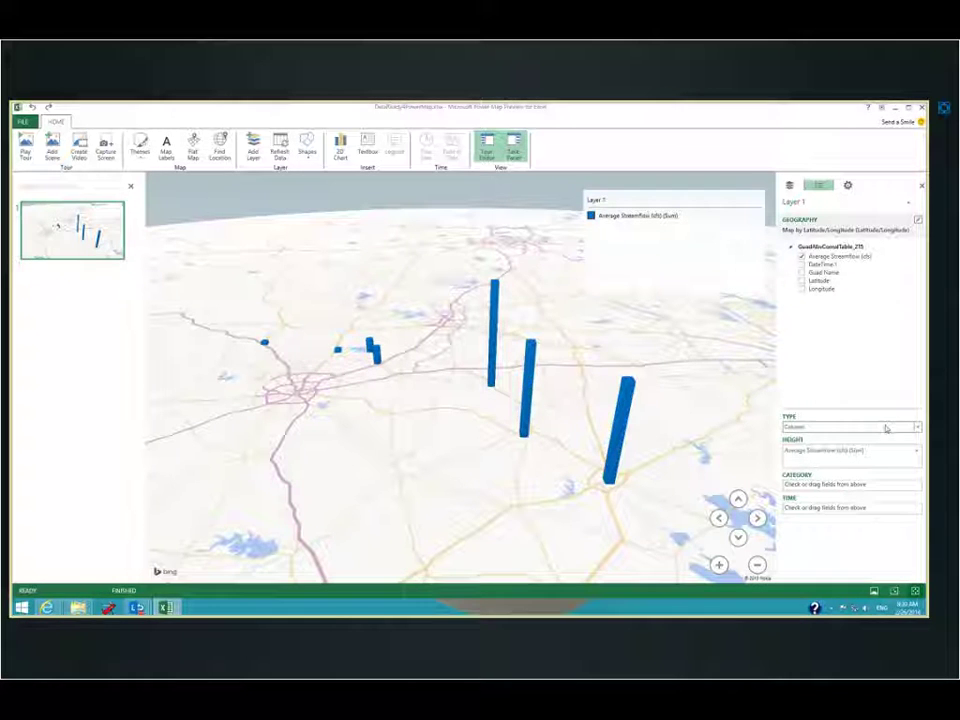
# Try the Bubble and HeatMap types for the streamflow layer, and switch it back to Column.
pyautogui.click(886, 427)
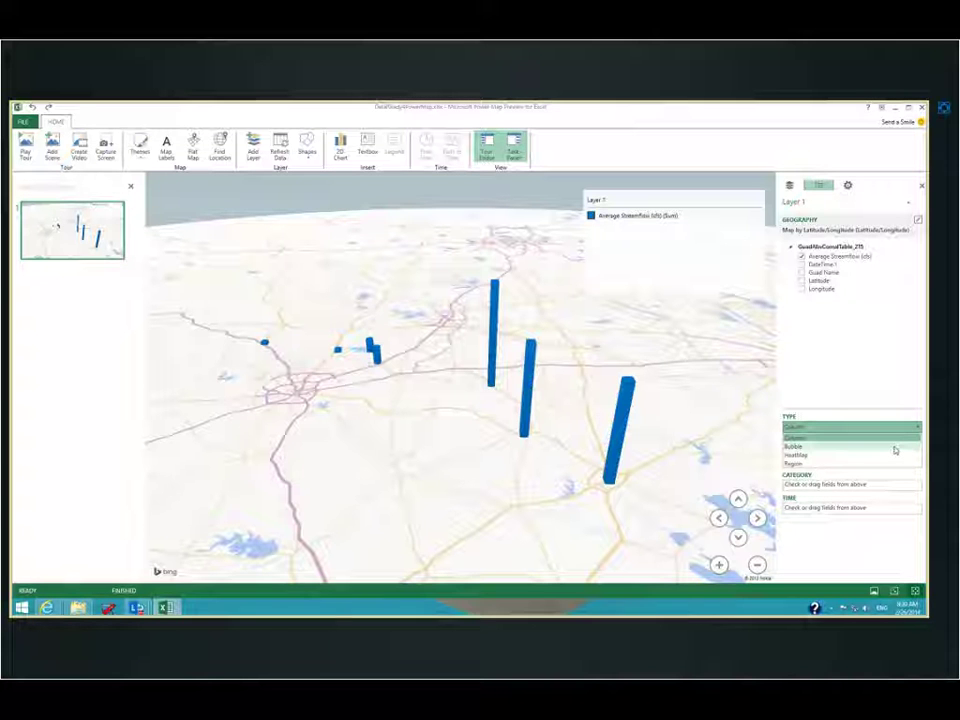
pyautogui.click(893, 447)
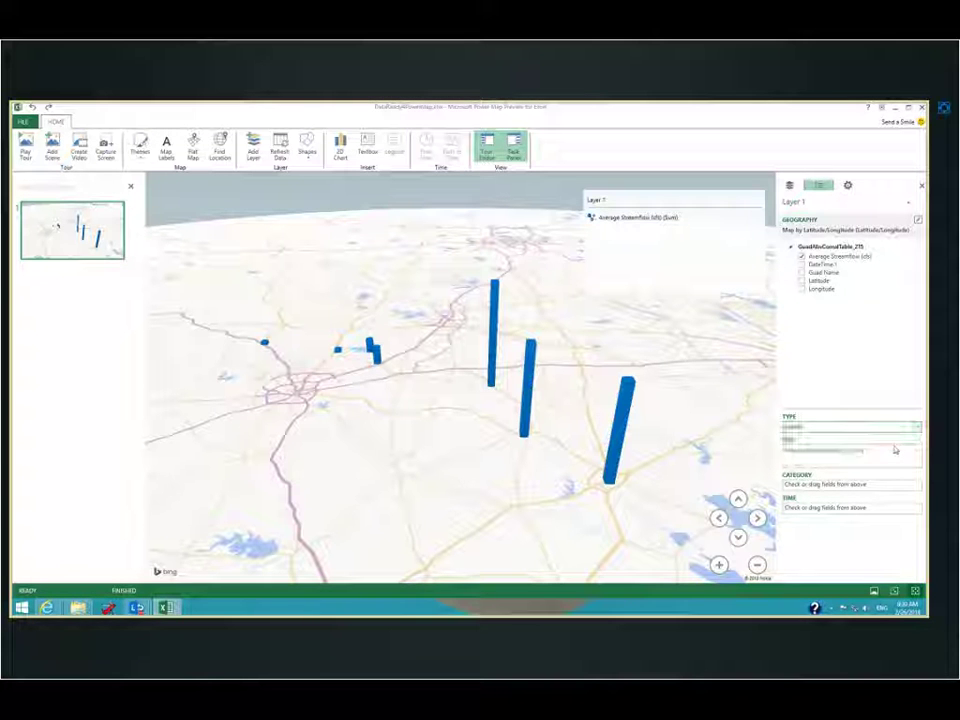
pyautogui.click(828, 427)
pyautogui.click(853, 455)
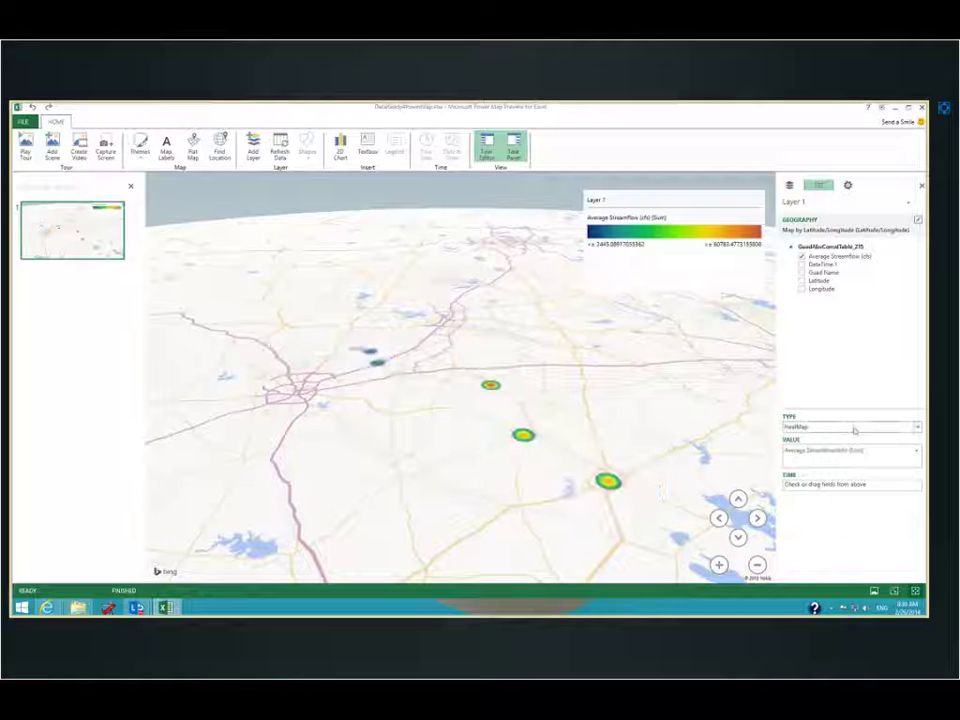
pyautogui.click(850, 427)
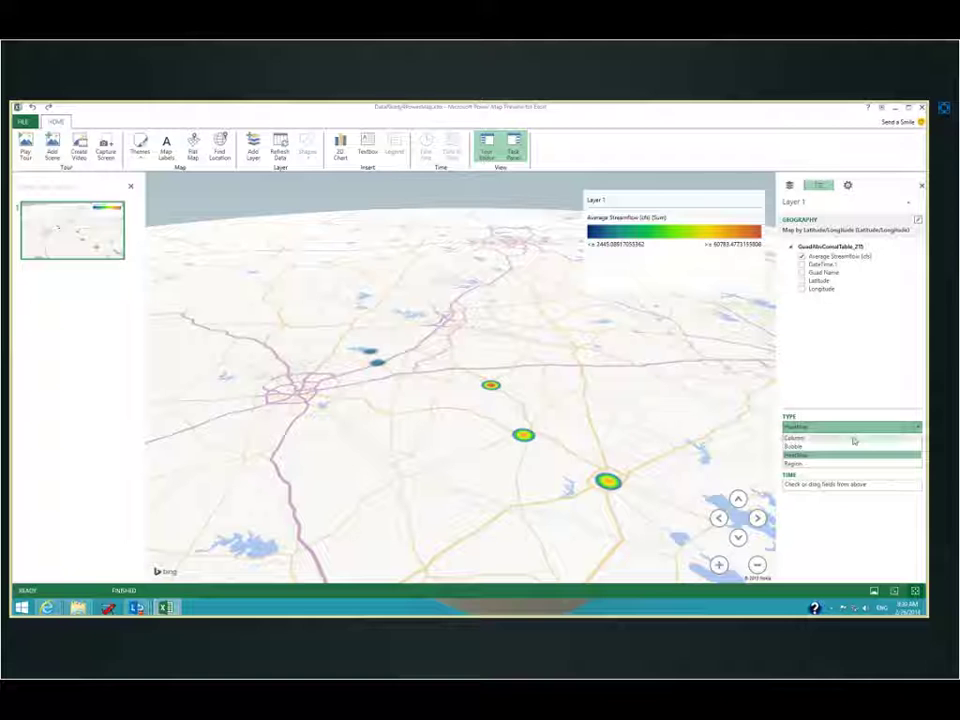
pyautogui.click(853, 439)
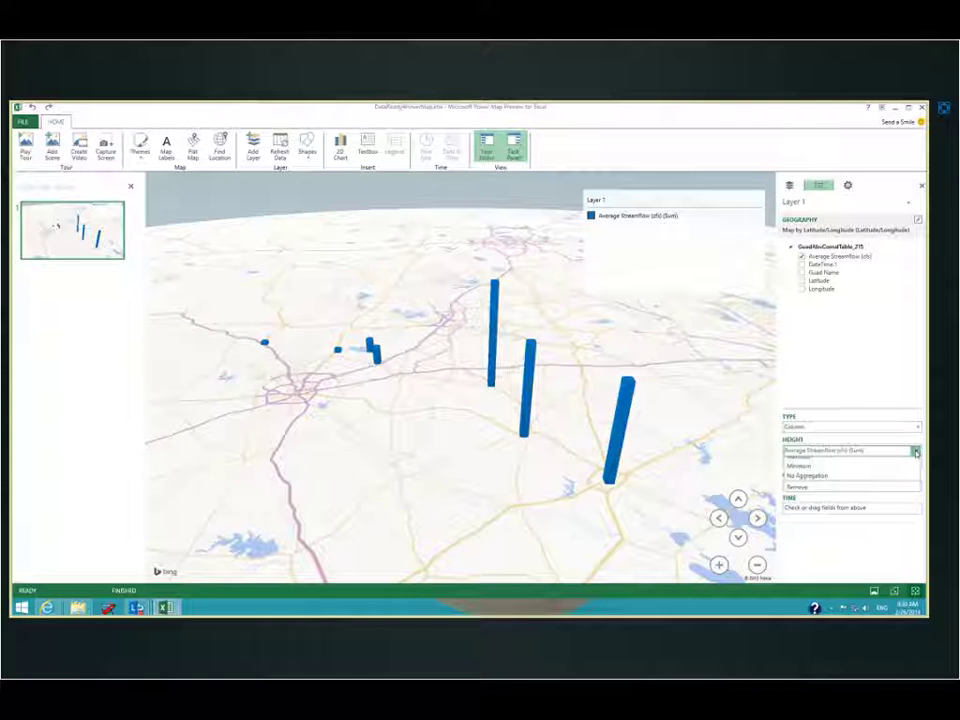
# Set the Average Streamflow (cfs) height to No Aggregation, and add DateTime.1 as the layer's time field.
pyautogui.click(915, 452)
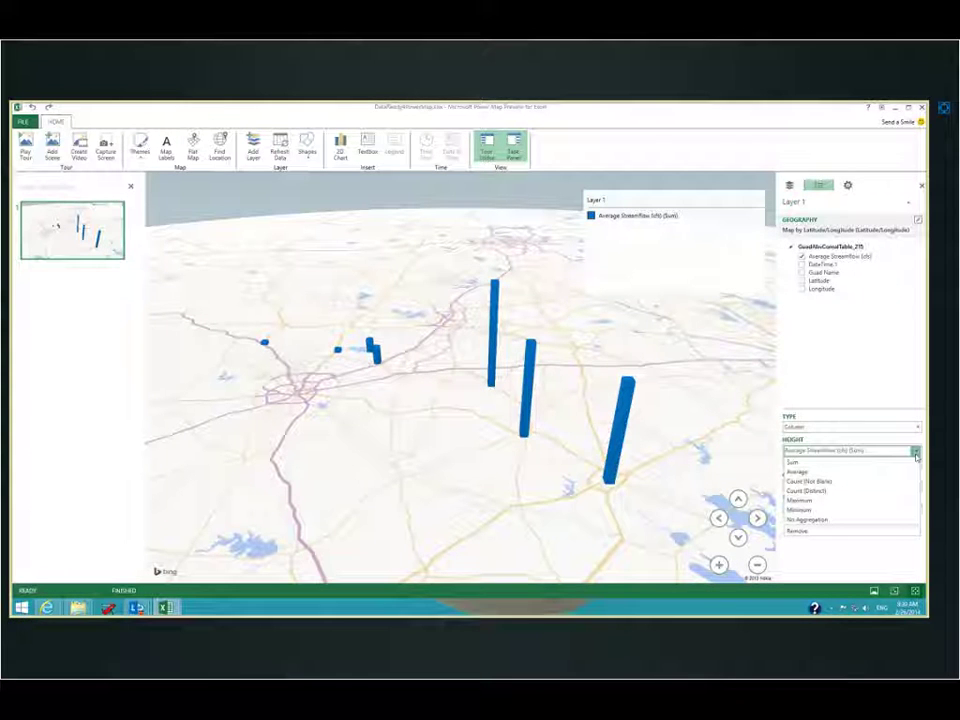
pyautogui.click(894, 521)
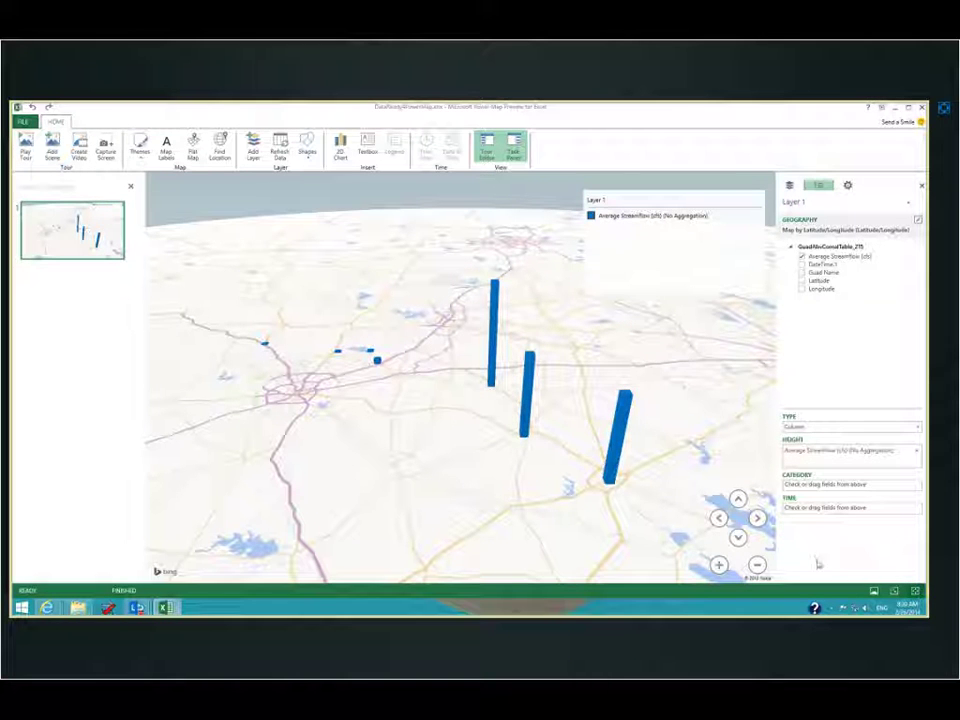
pyautogui.click(801, 264)
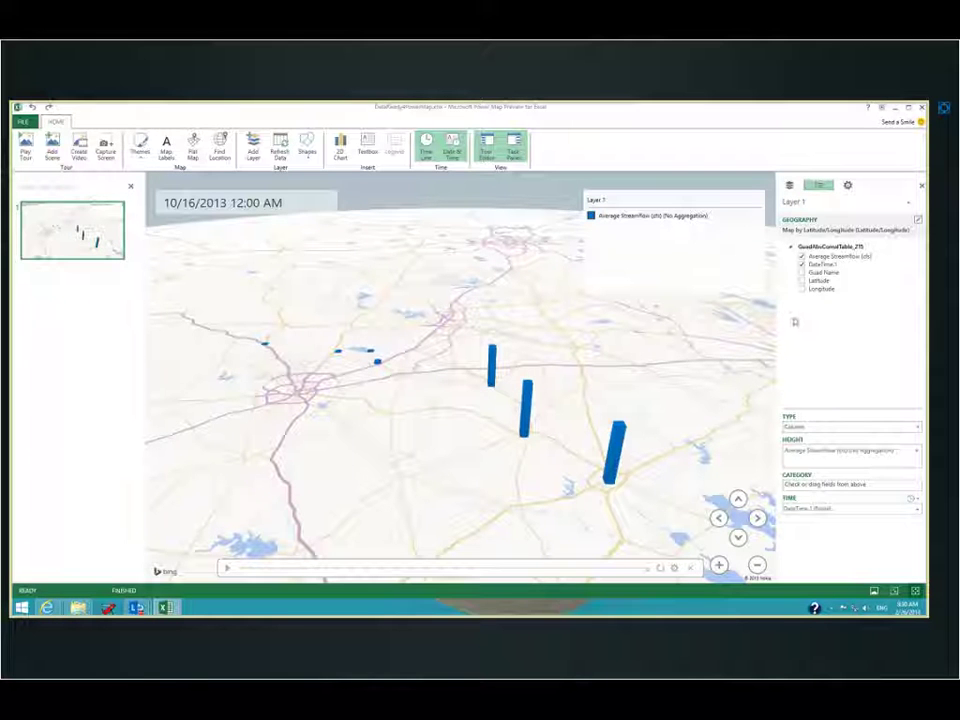
# Categorize the streamflow columns by Guad Name, and play the timeline.
pyautogui.click(802, 272)
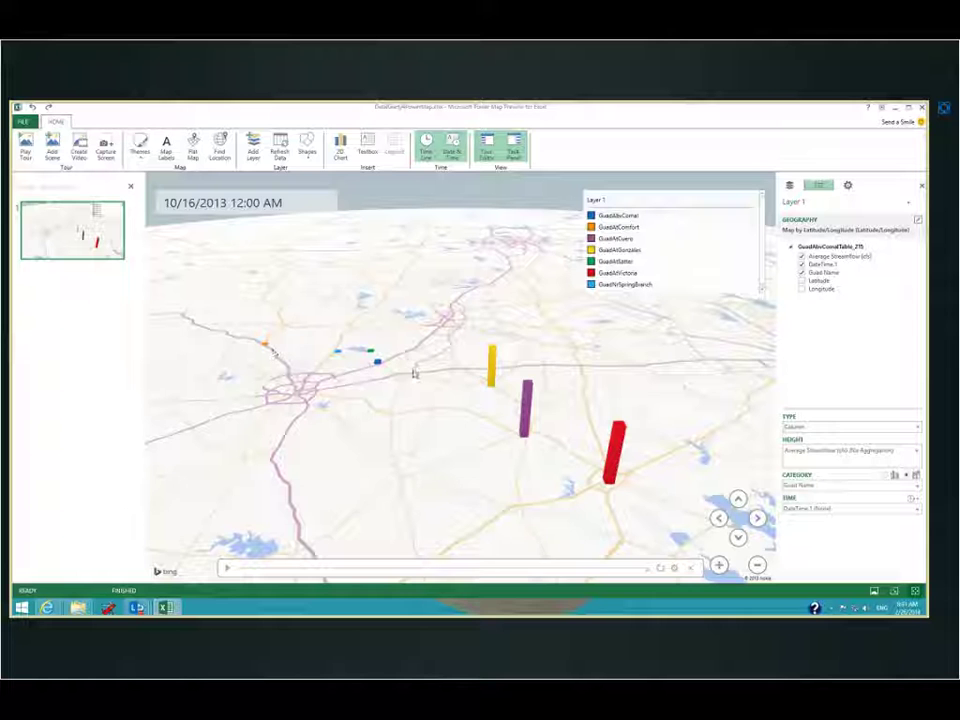
pyautogui.moveTo(496, 374)
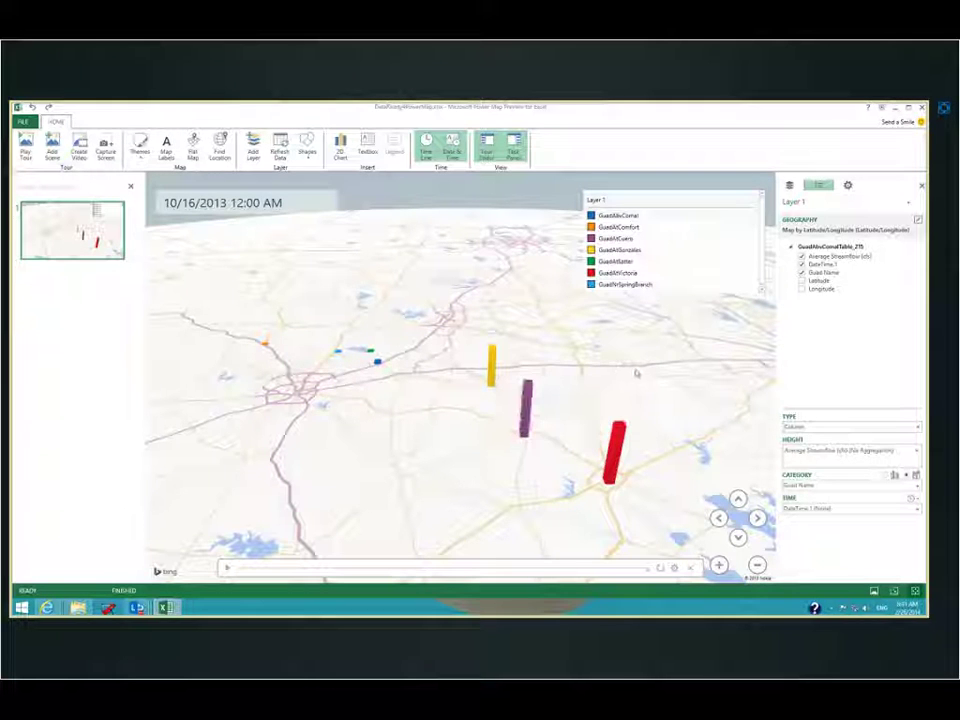
pyautogui.click(228, 568)
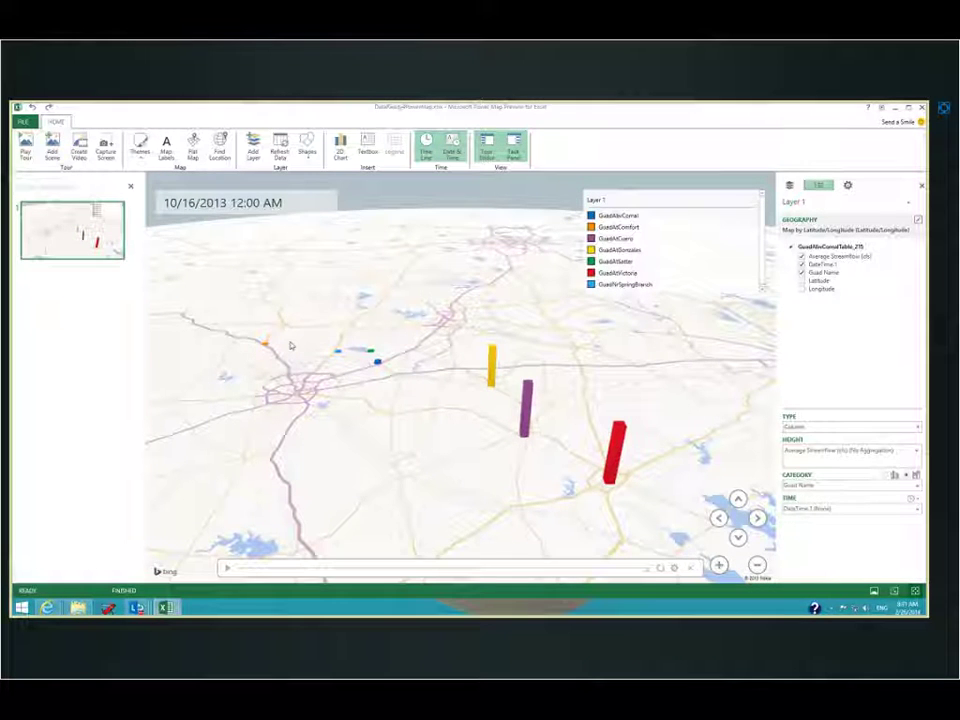
# Change the map theme to the colour satellite imagery, and view the station columns both in their wider region and up close.
pyautogui.scroll(1, 291, 346)
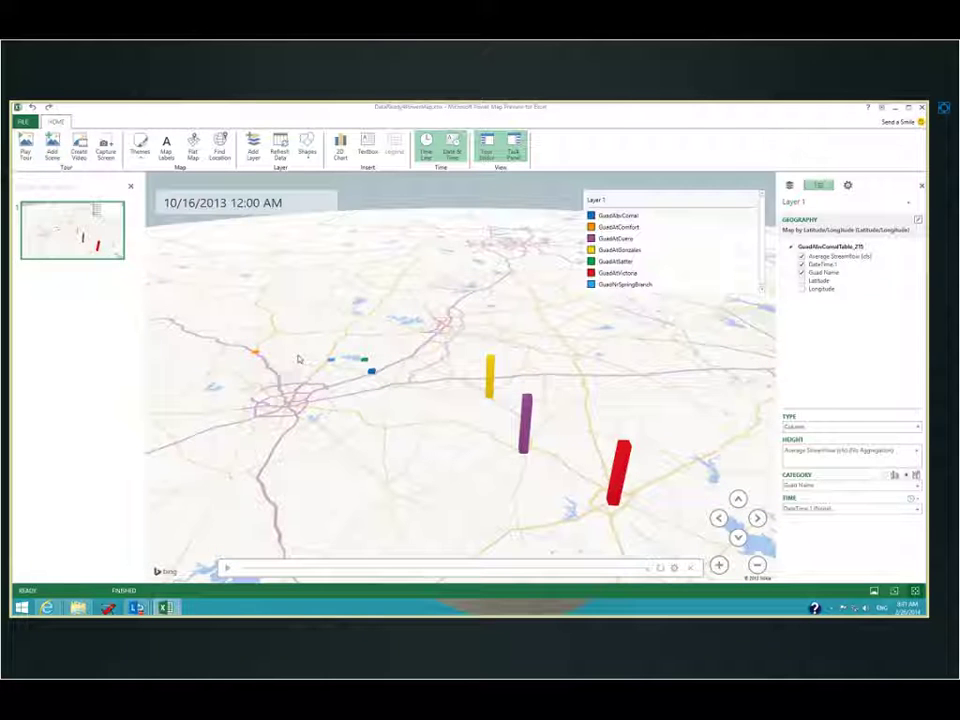
pyautogui.scroll(1, 324, 370)
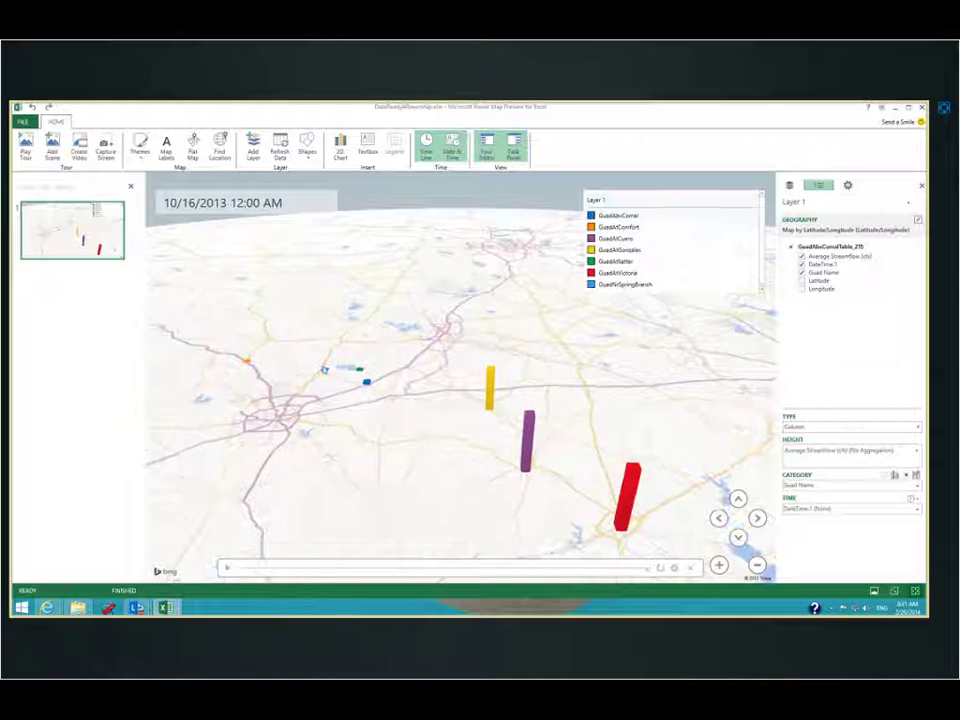
pyautogui.scroll(1, 335, 372)
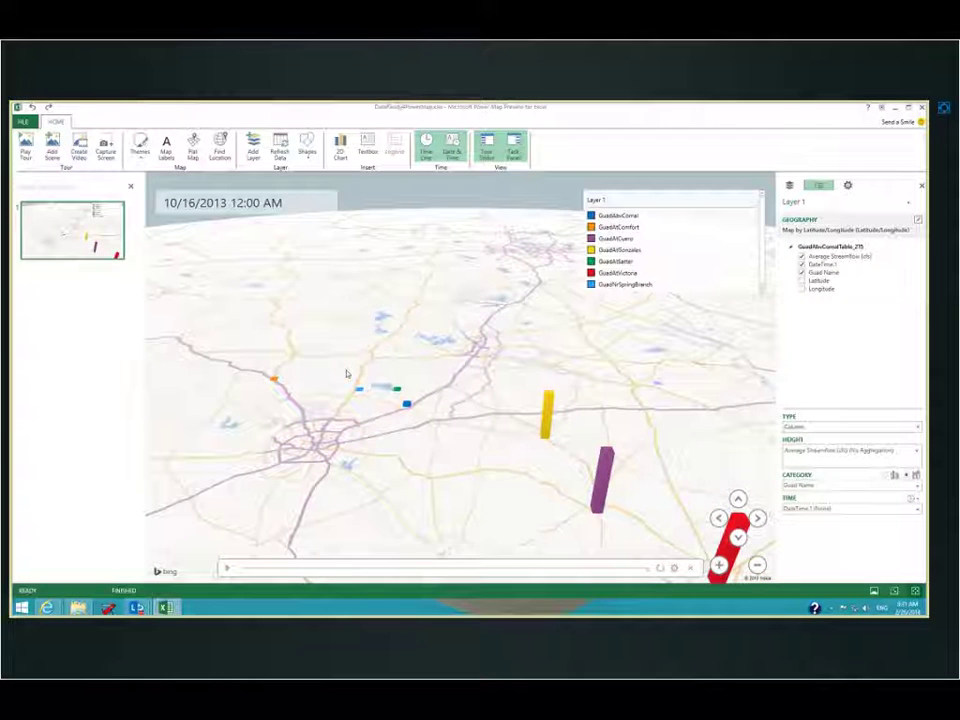
pyautogui.click(140, 147)
pyautogui.click(193, 176)
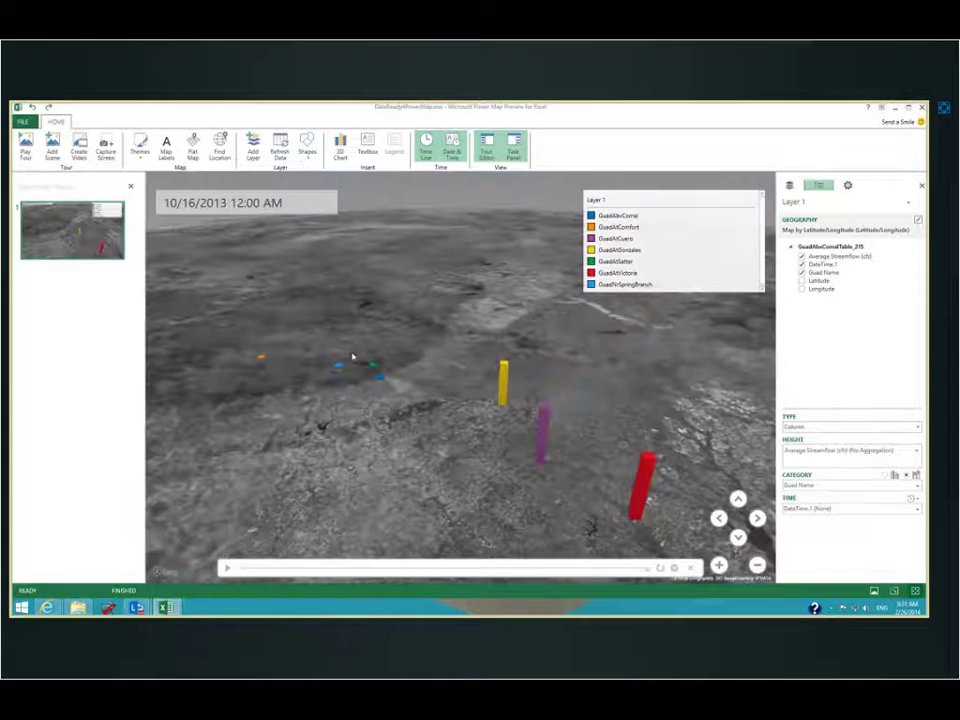
pyautogui.click(140, 147)
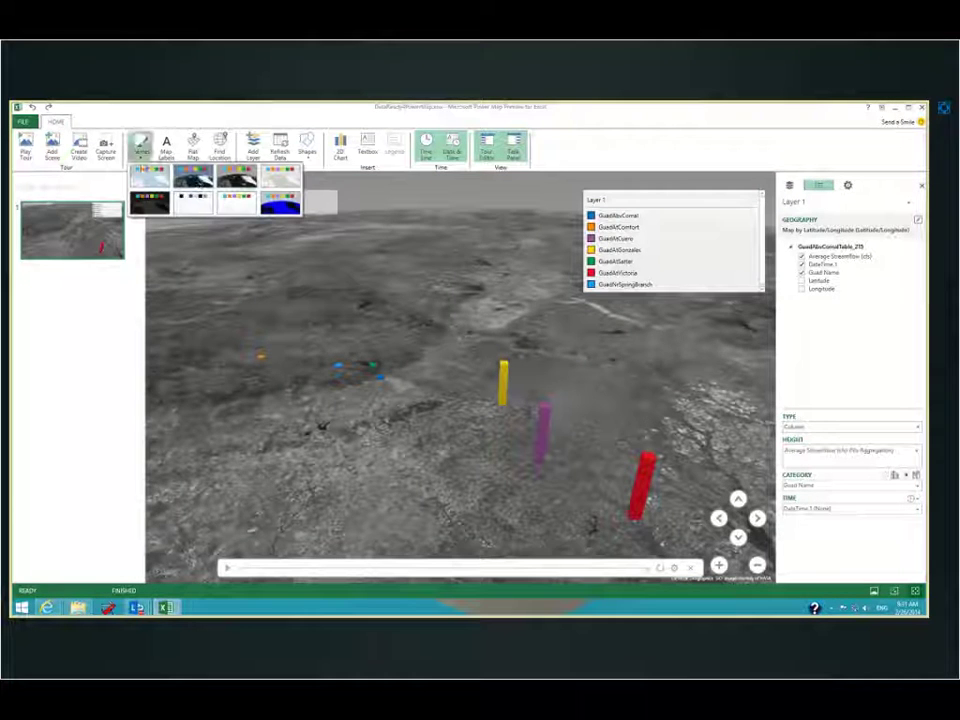
pyautogui.click(193, 176)
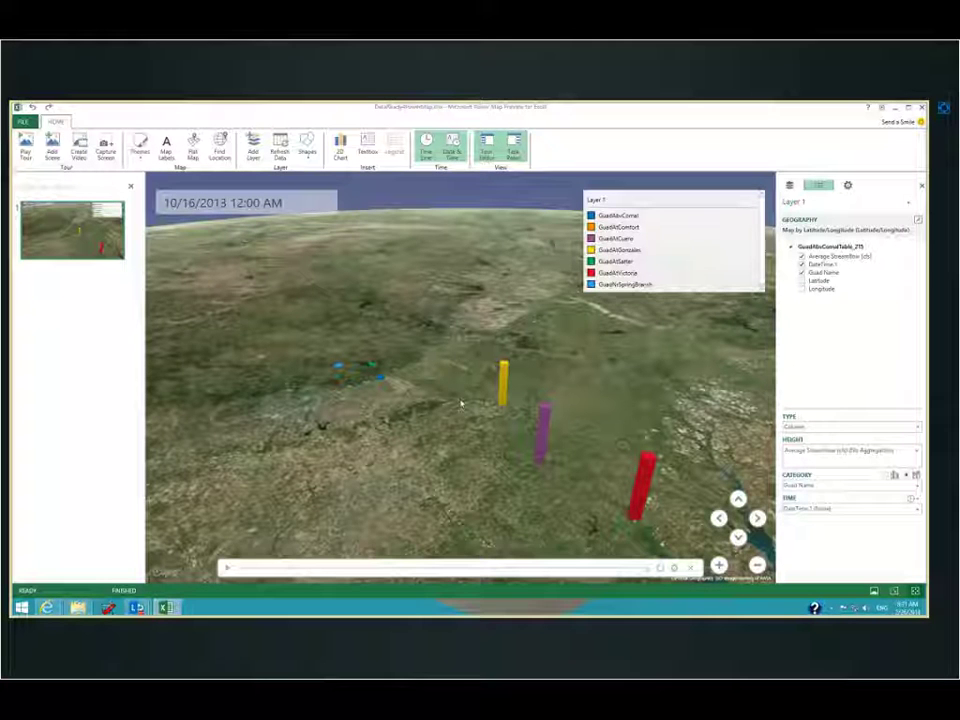
pyautogui.moveTo(461, 403); pyautogui.dragTo(389, 321)
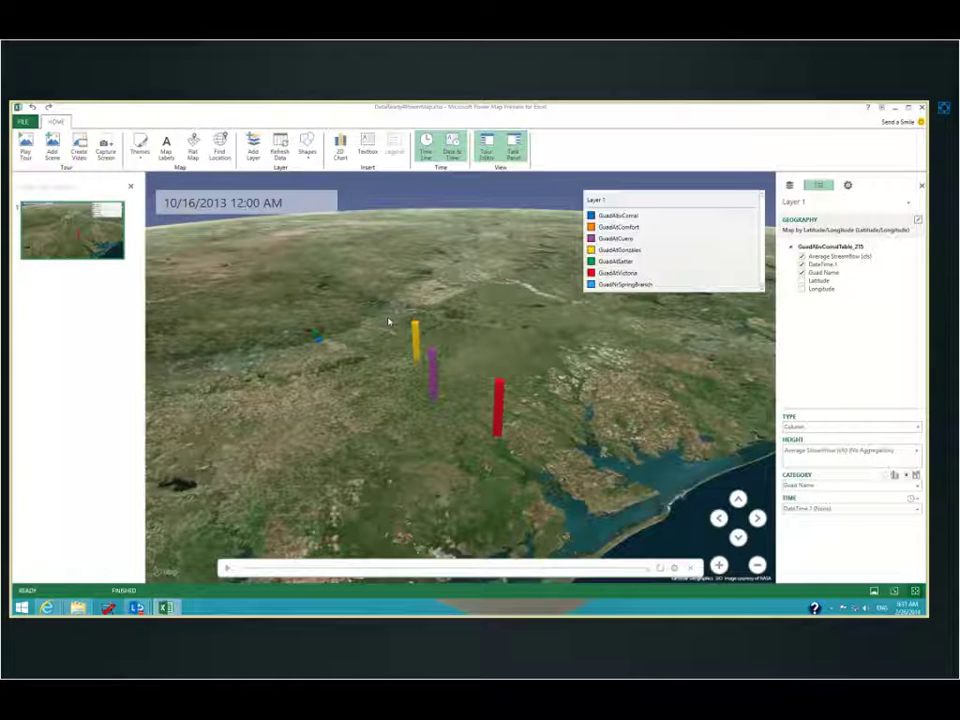
pyautogui.scroll(-5, 392, 396)
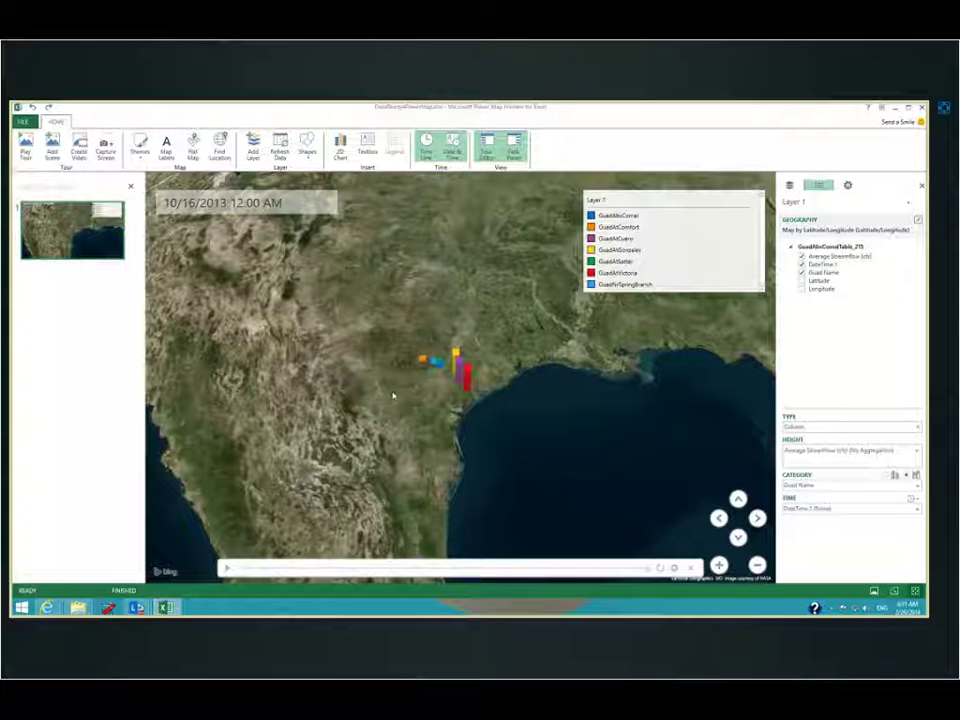
pyautogui.moveTo(393, 396); pyautogui.dragTo(266, 441)
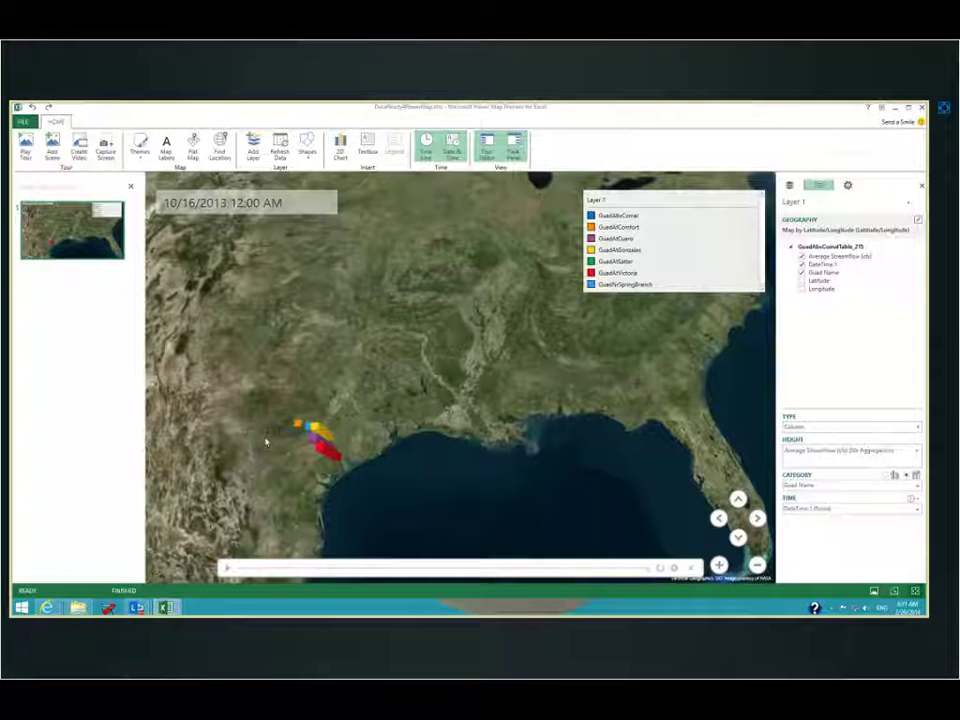
pyautogui.scroll(5, 266, 441)
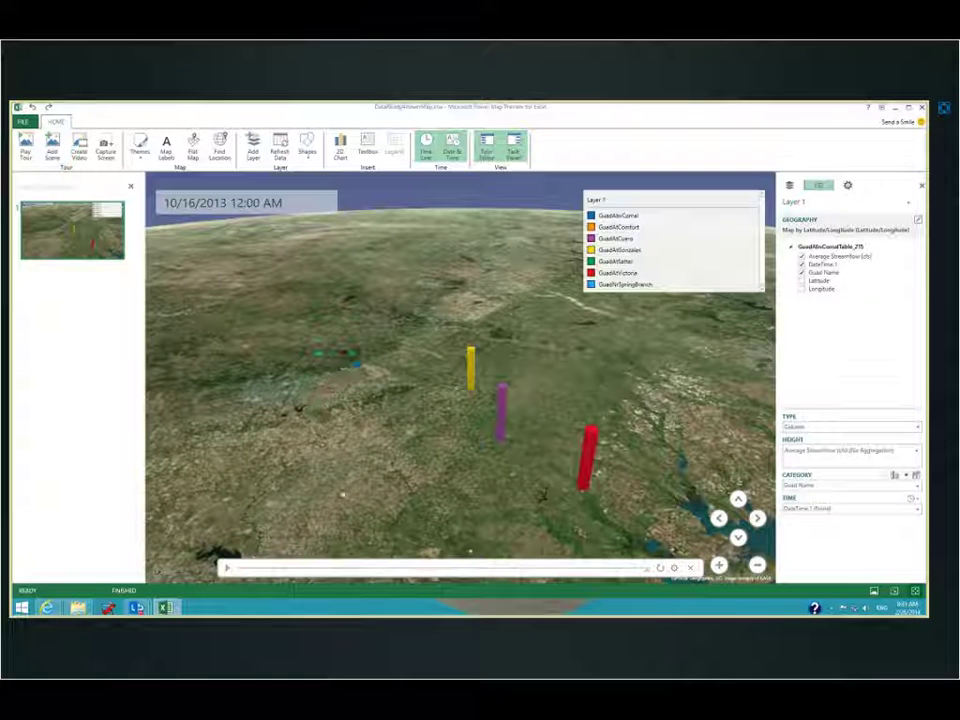
# Review the quality options for creating a video of the tour, including Quick Export & Mobile, and cancel the export.
pyautogui.click(78, 150)
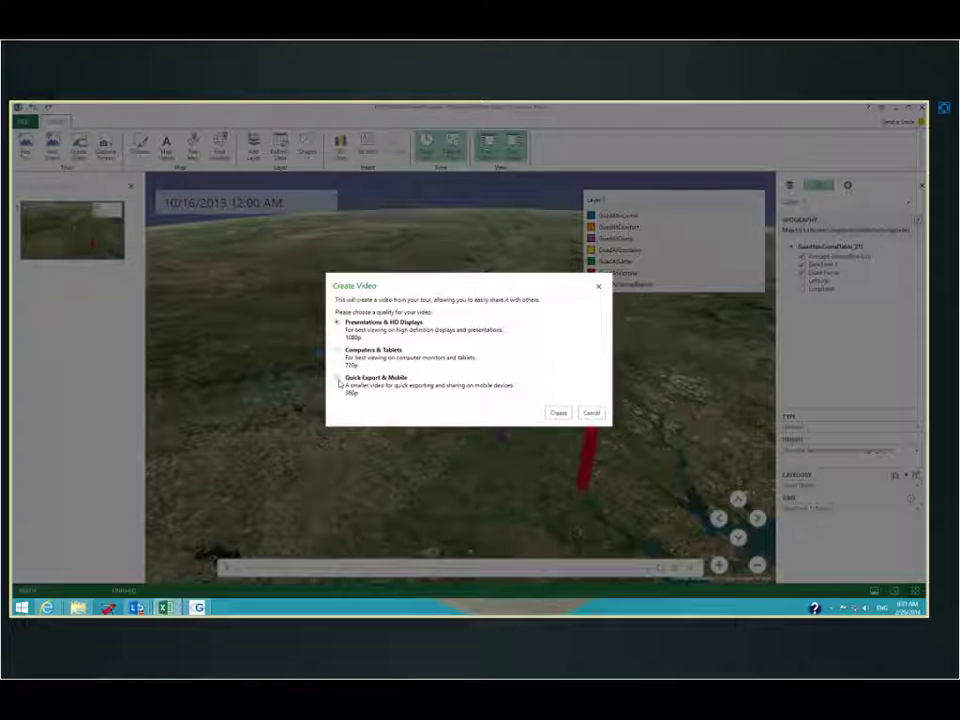
pyautogui.click(338, 379)
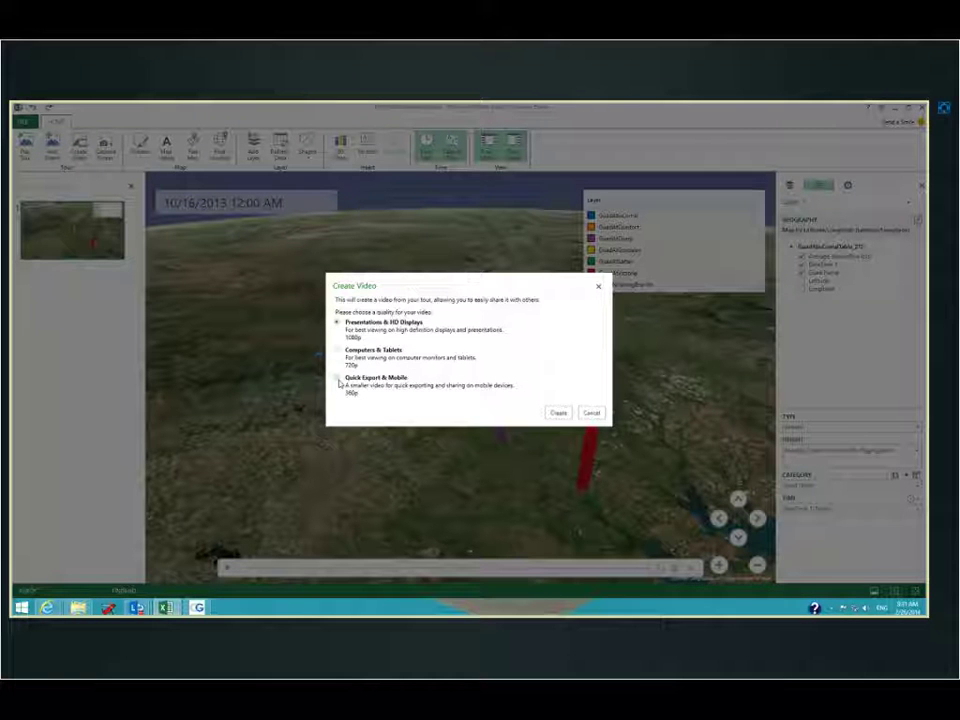
pyautogui.click(591, 413)
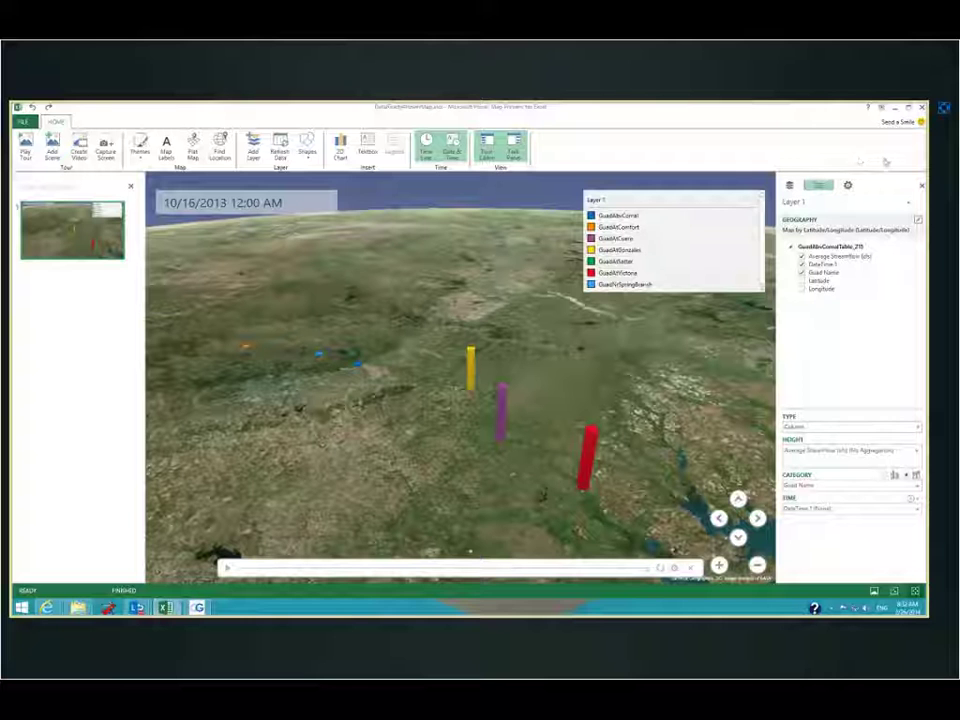
# Close the Power Map window, and return to the average streamflow table in the workbook.
pyautogui.click(922, 107)
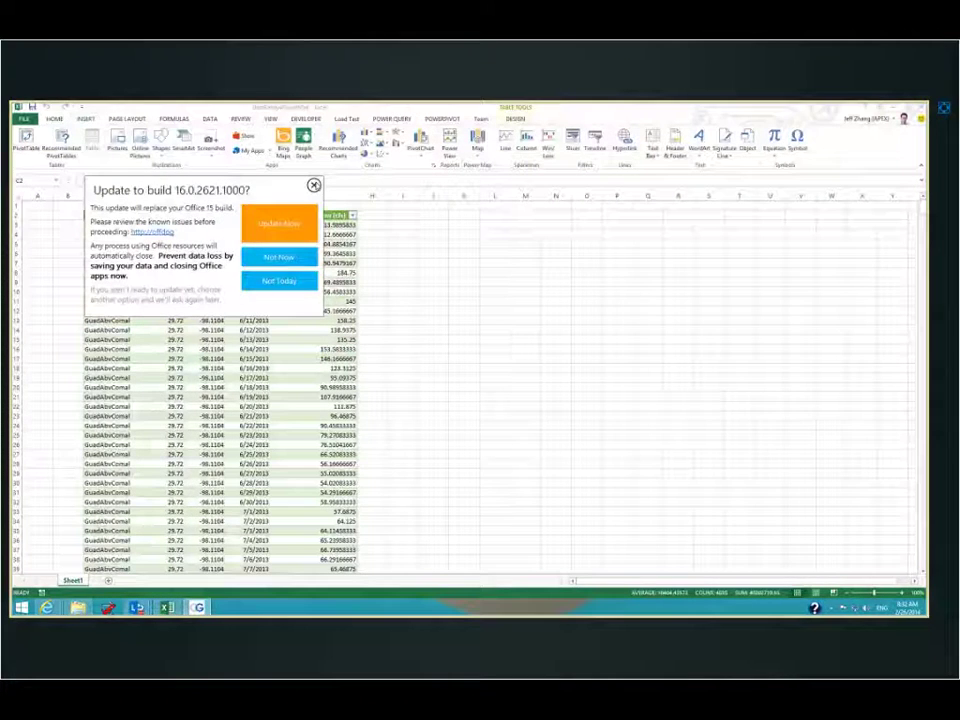
pyautogui.click(481, 367)
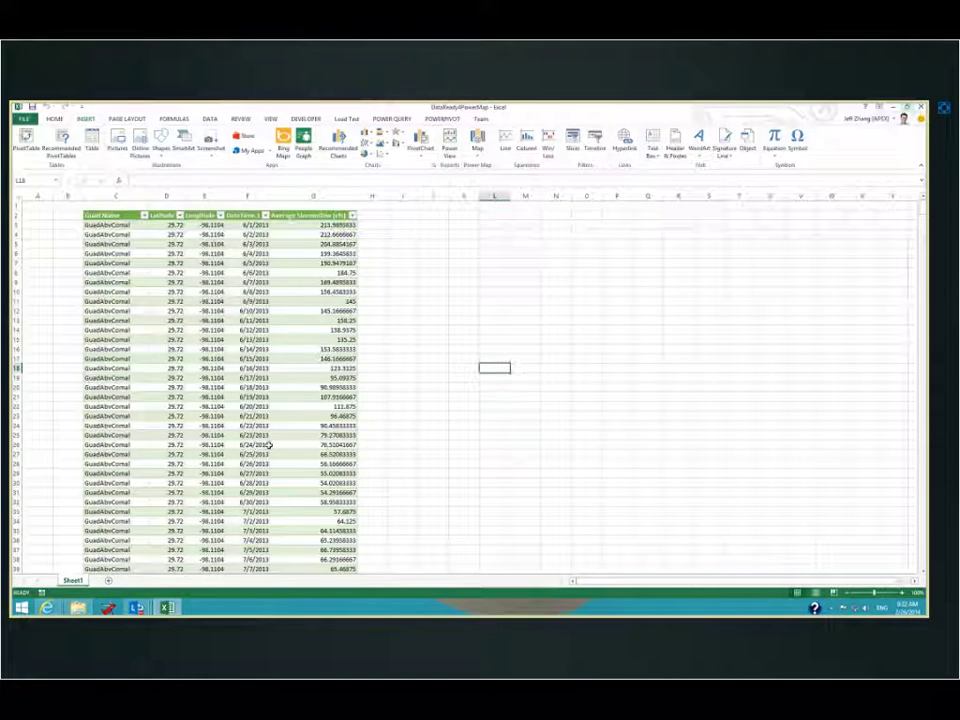
pyautogui.scroll(-1, 268, 444)
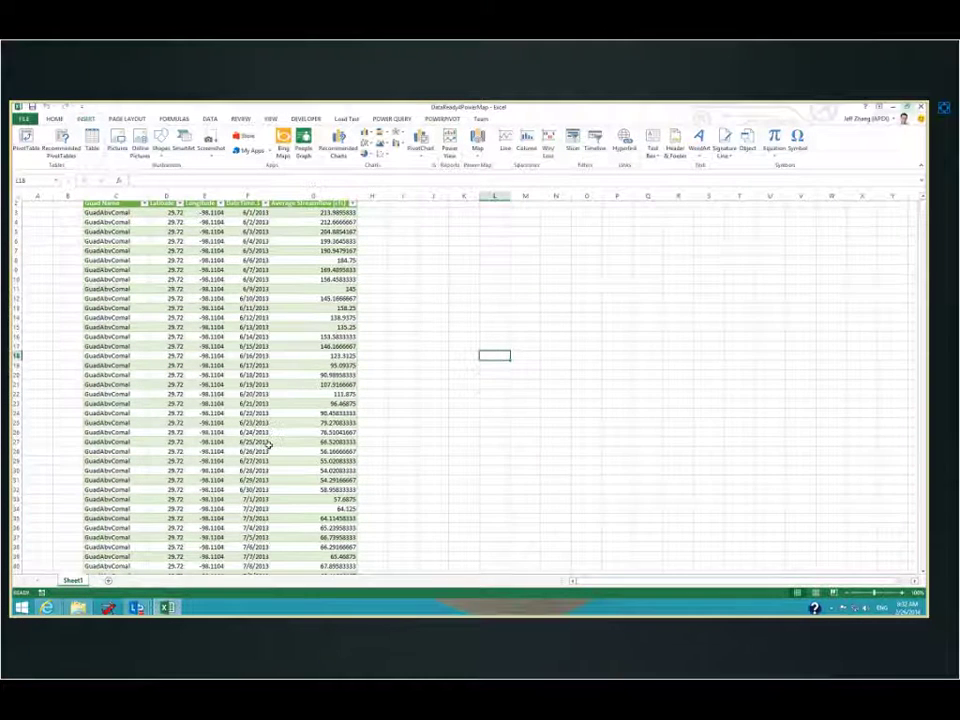
pyautogui.scroll(1, 268, 444)
# Look through the file and database sources that Power Query can import from.
pyautogui.click(392, 118)
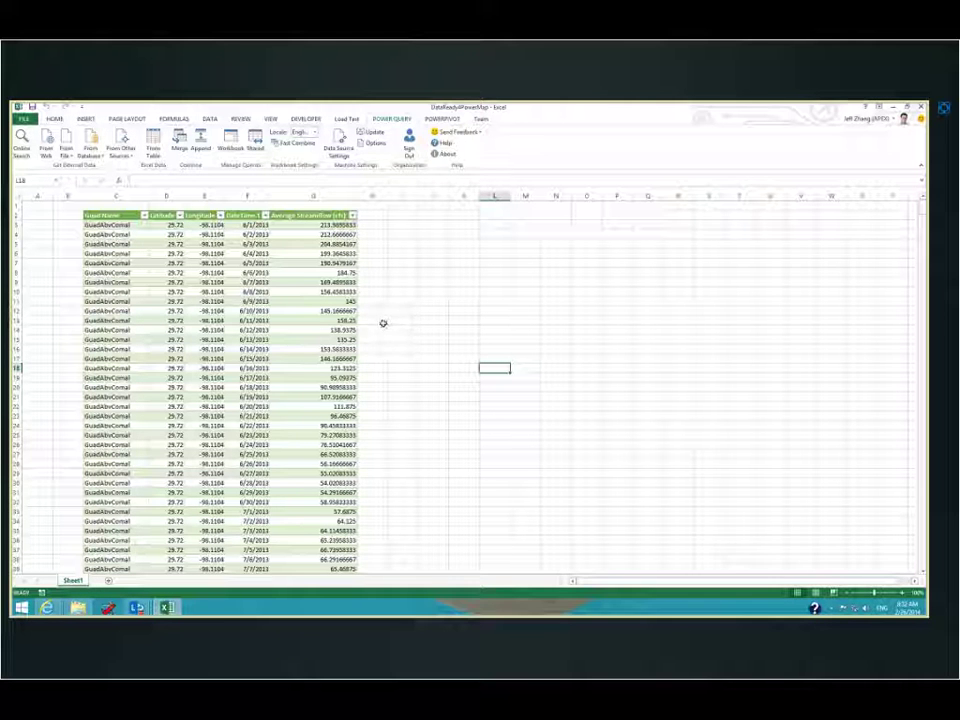
pyautogui.click(66, 152)
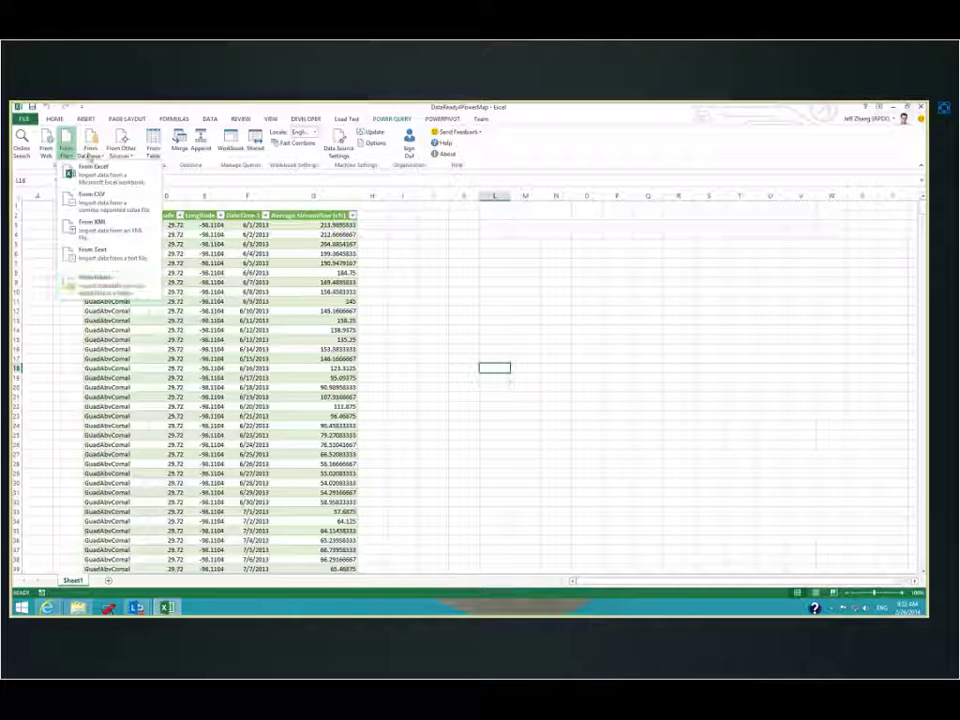
pyautogui.click(90, 150)
pyautogui.click(90, 150)
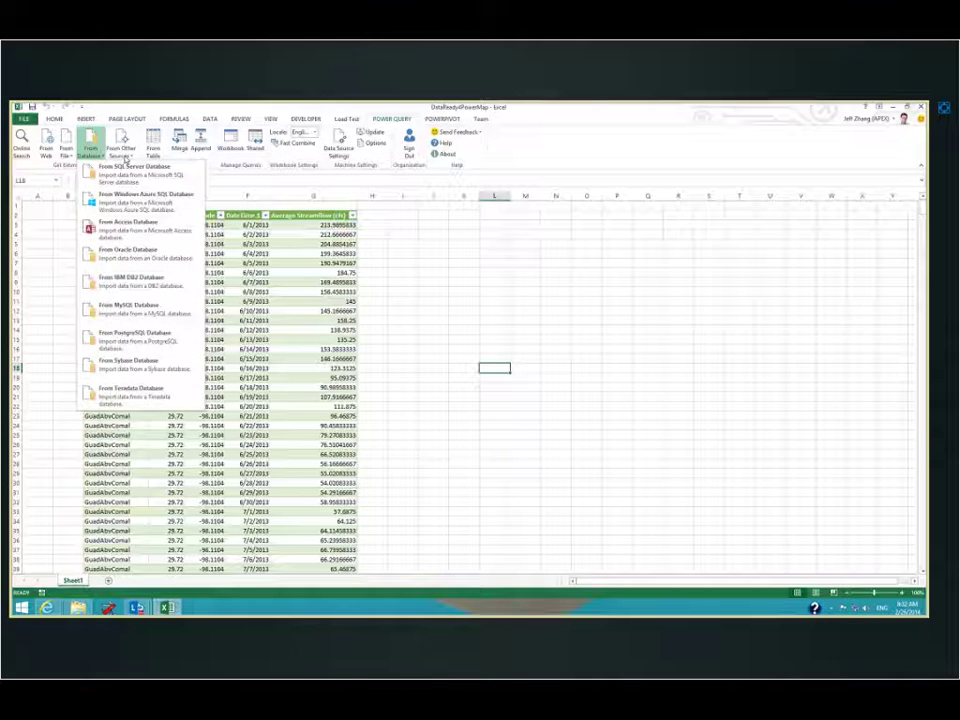
# Connect to the Windows Azure Blob Storage account azureda, and load its excelbidemostorage container into the workbook.
pyautogui.click(121, 152)
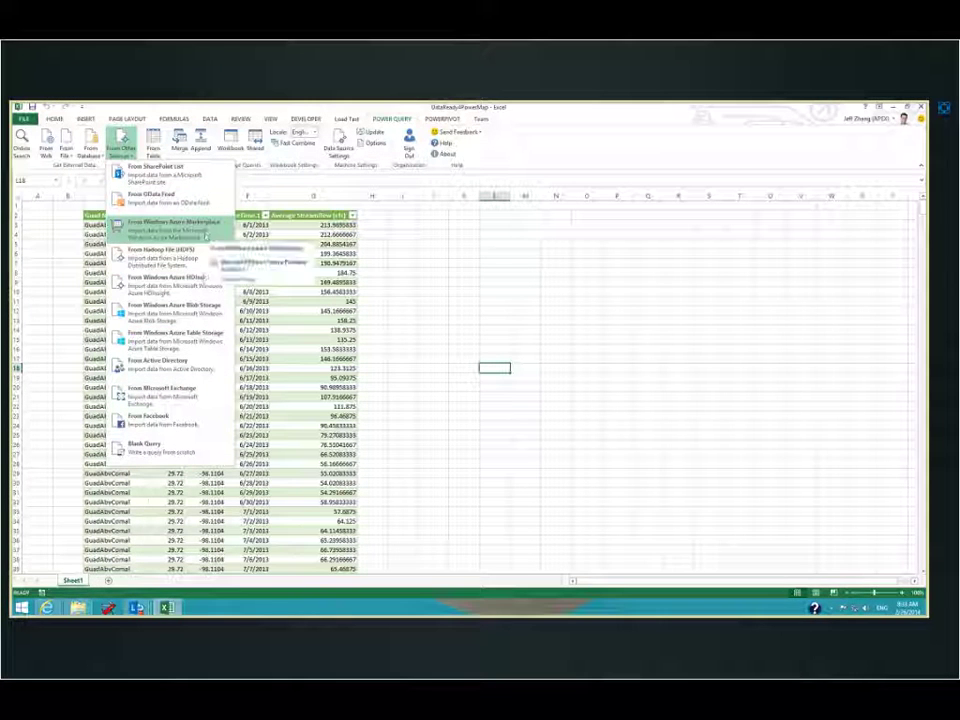
pyautogui.click(203, 318)
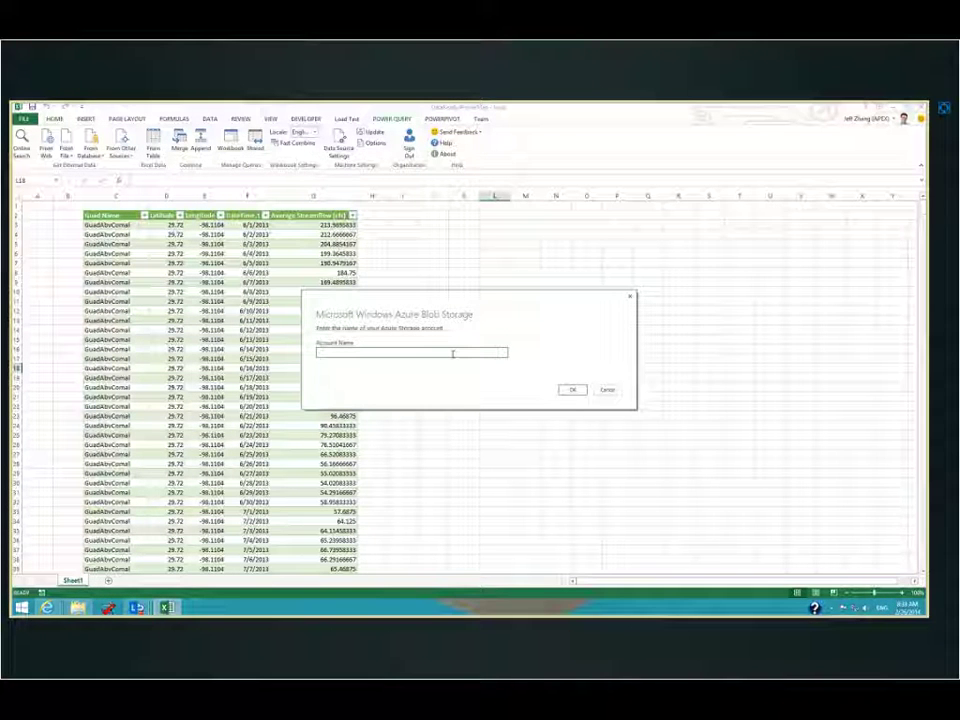
pyautogui.write('data')
pyautogui.click(570, 389)
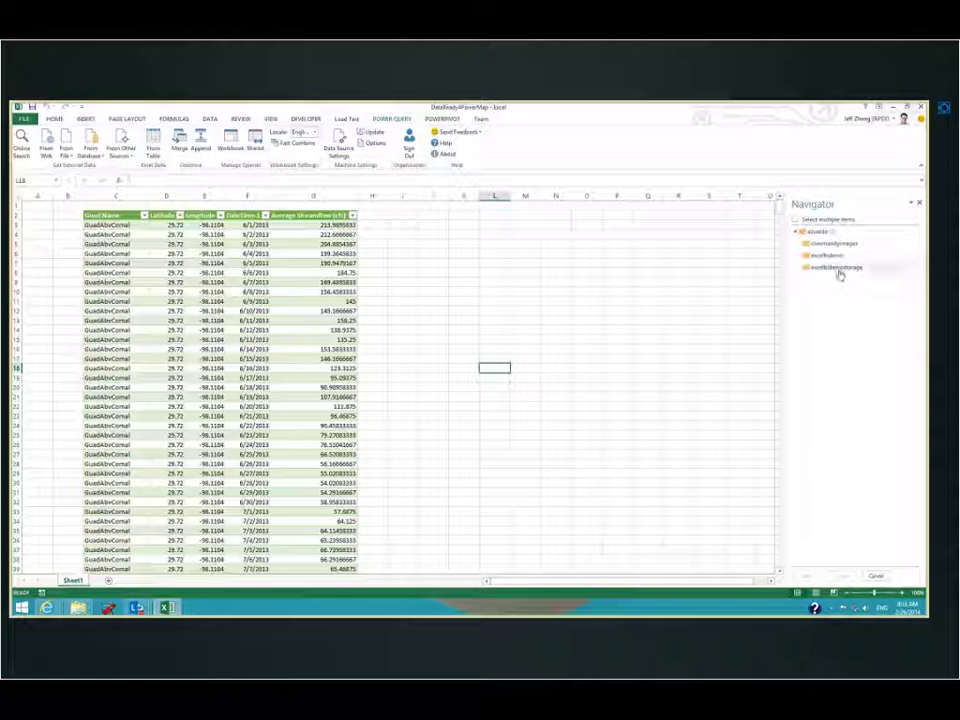
pyautogui.click(833, 270)
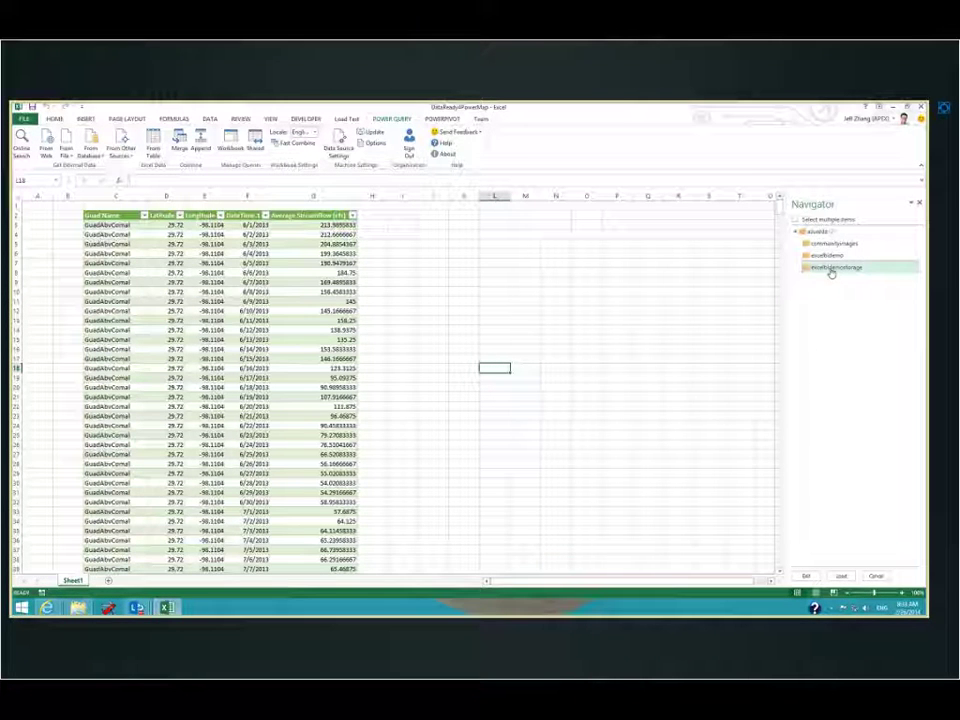
pyautogui.click(841, 576)
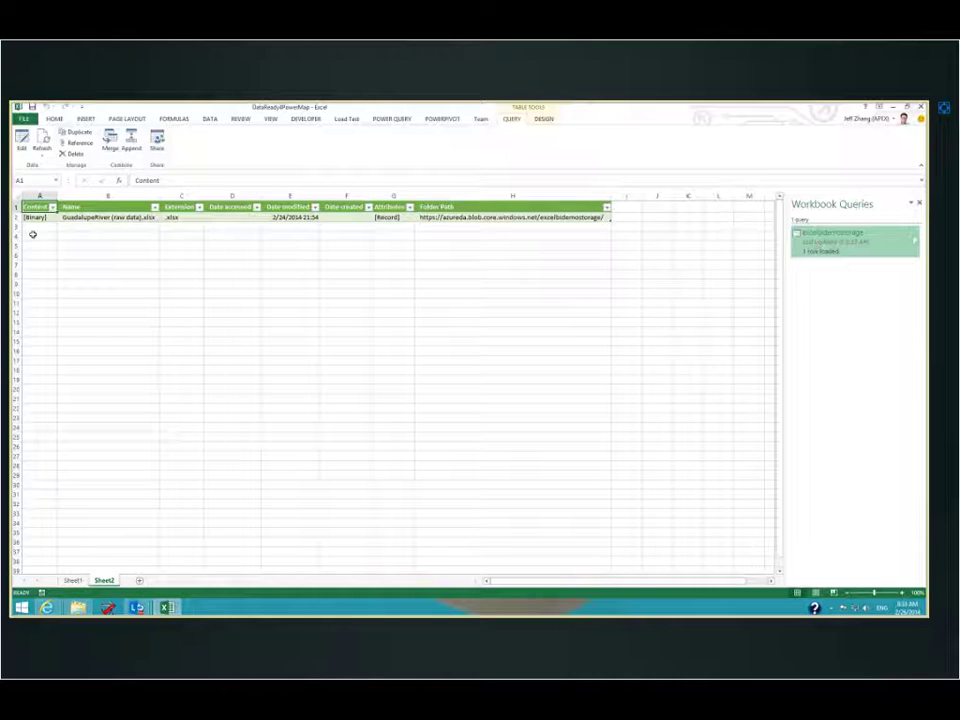
# Open the excelbidemostorage query in the Query Editor, browse the raw data's GuadAtComfort table, and leave the editor without applying the drill-down.
pyautogui.click(431, 218)
pyautogui.click(300, 255)
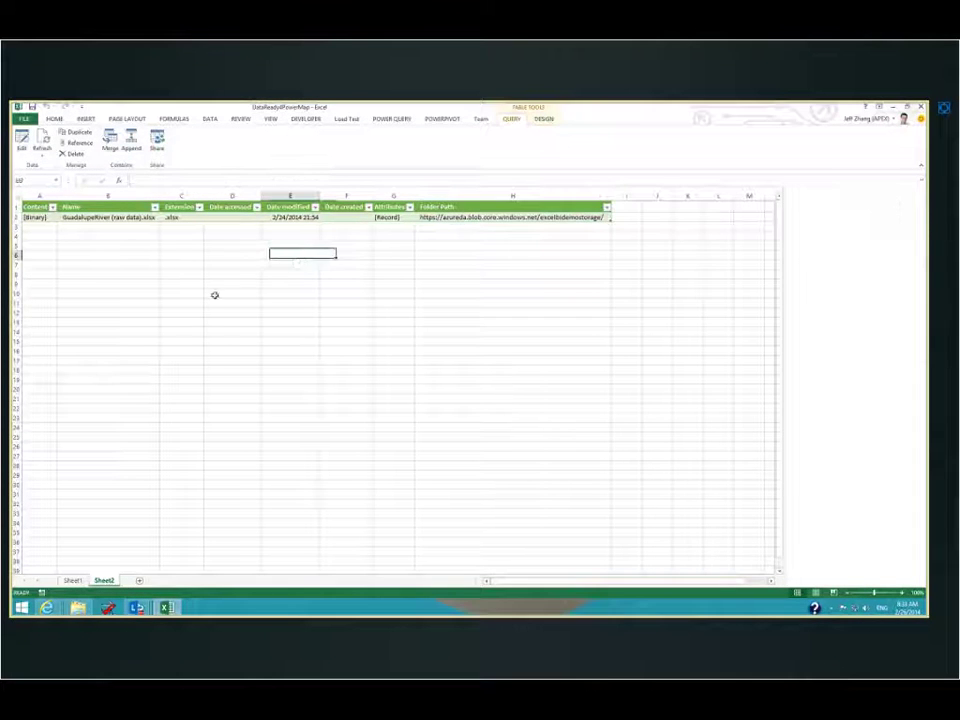
pyautogui.click(130, 218)
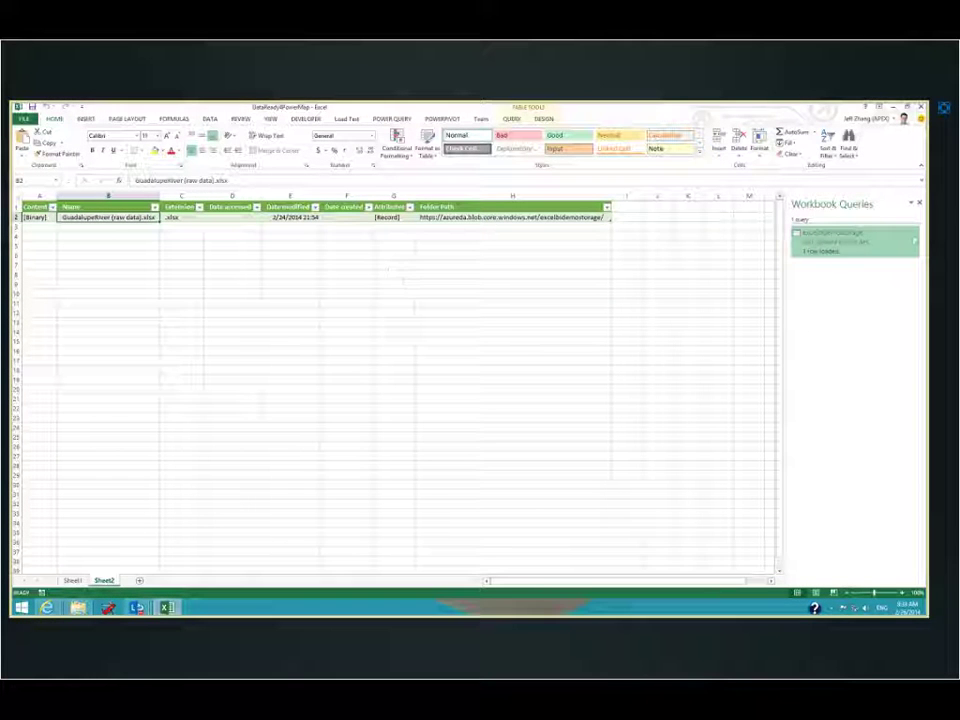
pyautogui.doubleClick(831, 248)
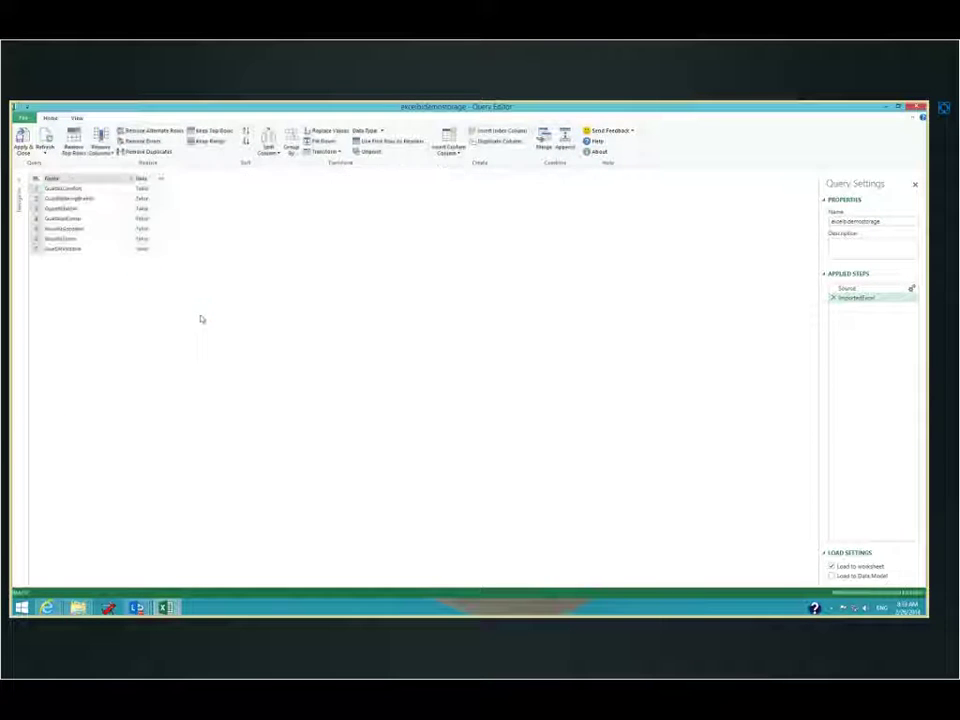
pyautogui.click(143, 189)
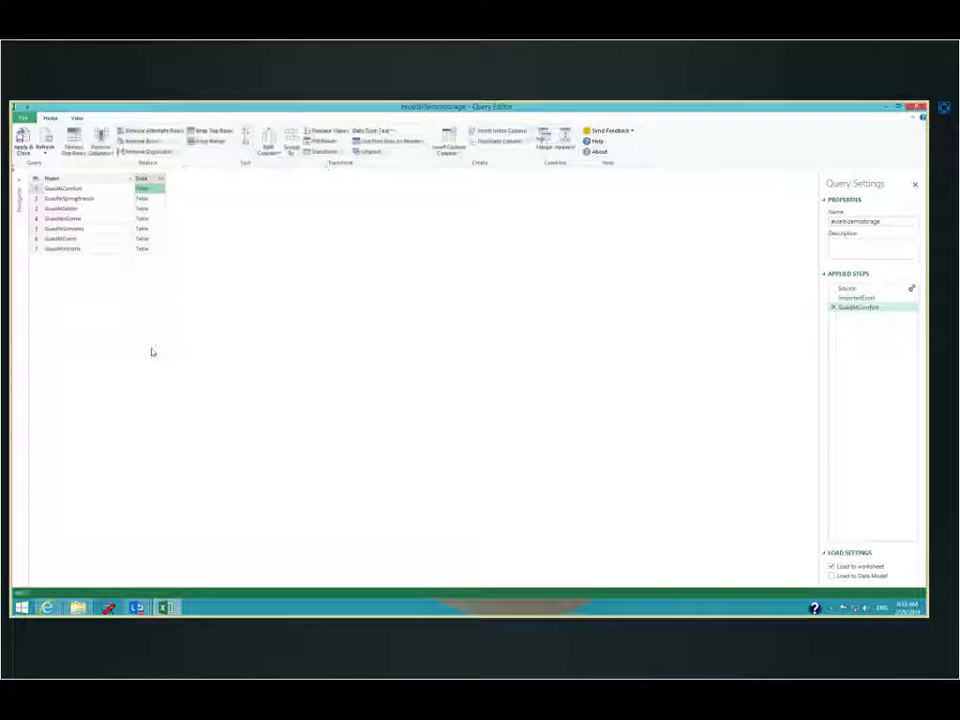
pyautogui.scroll(-15, 120, 373)
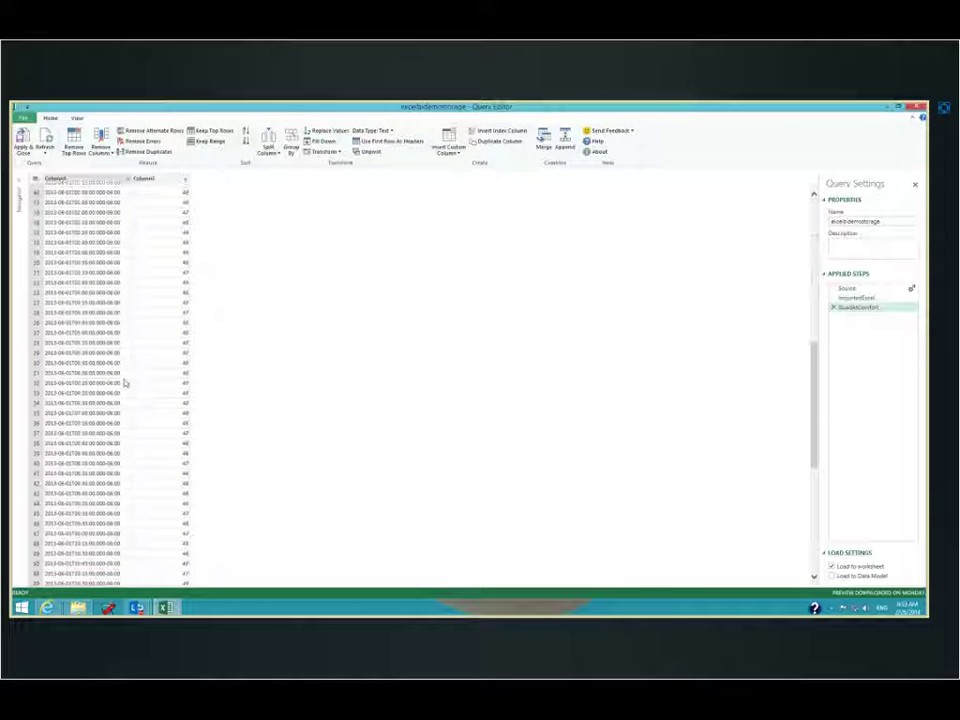
pyautogui.scroll(-4, 125, 398)
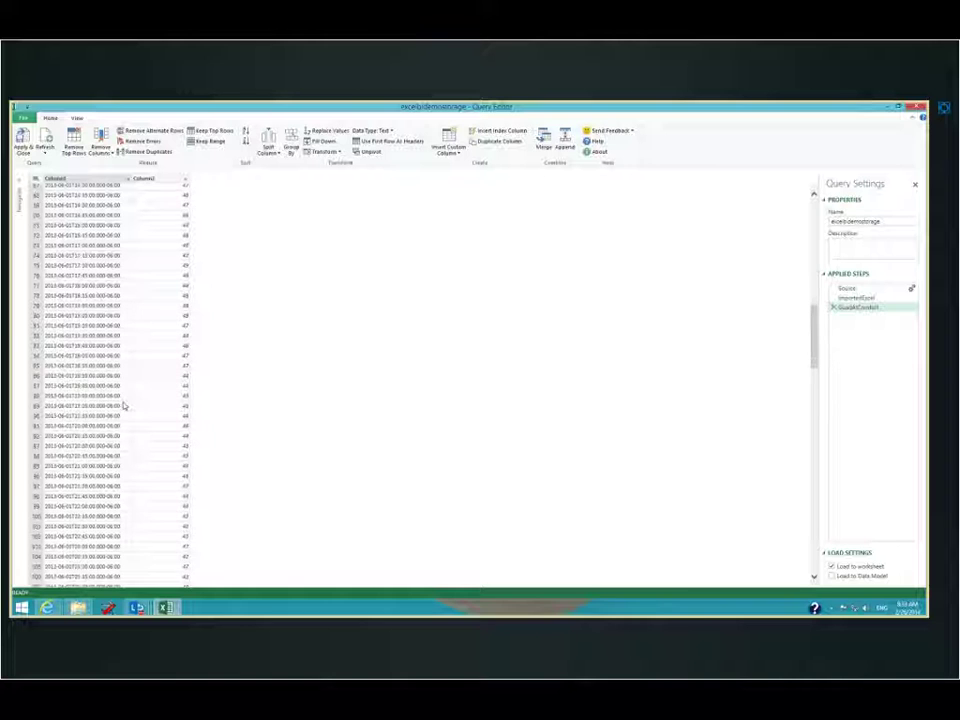
pyautogui.scroll(18, 124, 405)
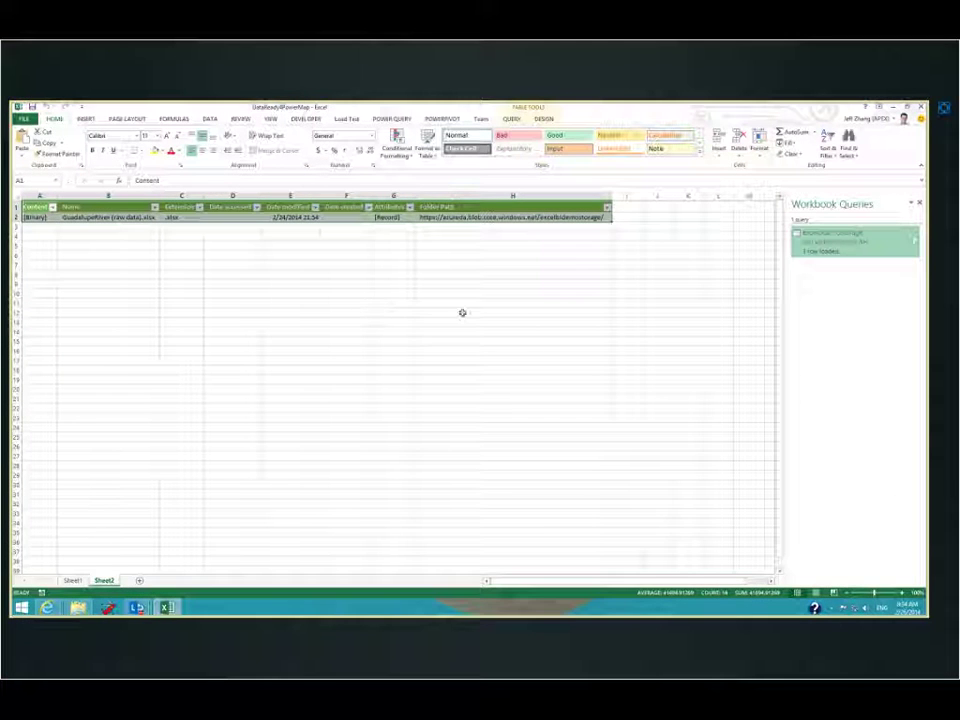
# Minimize the DataReady4PowerMap workbook, and put away the Guadalupe River folder window to clear the desktop.
pyautogui.click(530, 318)
pyautogui.click(390, 342)
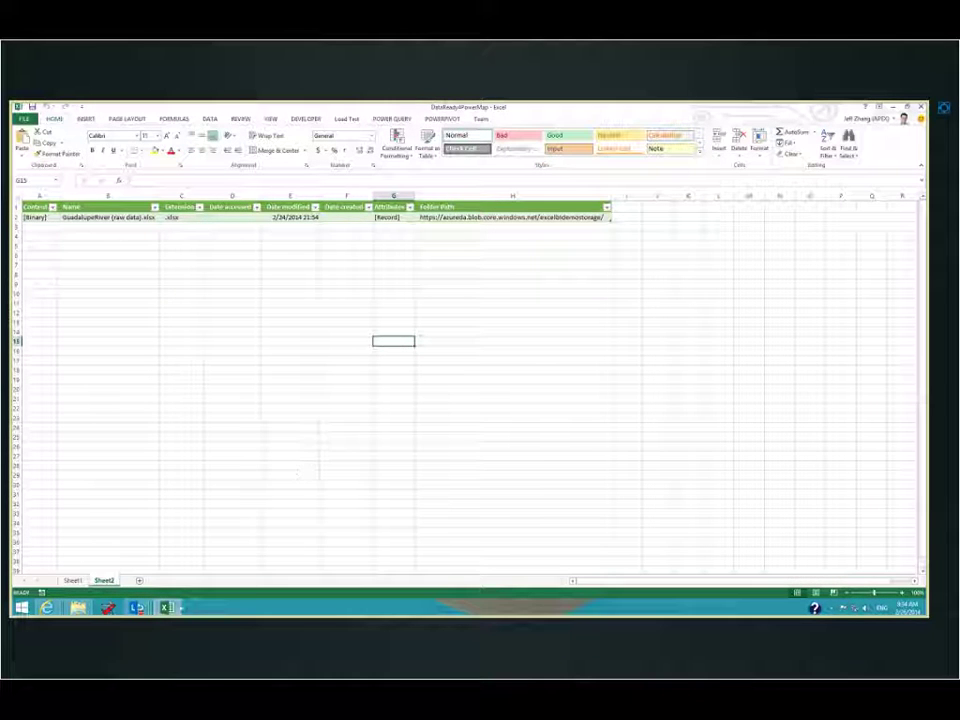
pyautogui.moveTo(137, 608)
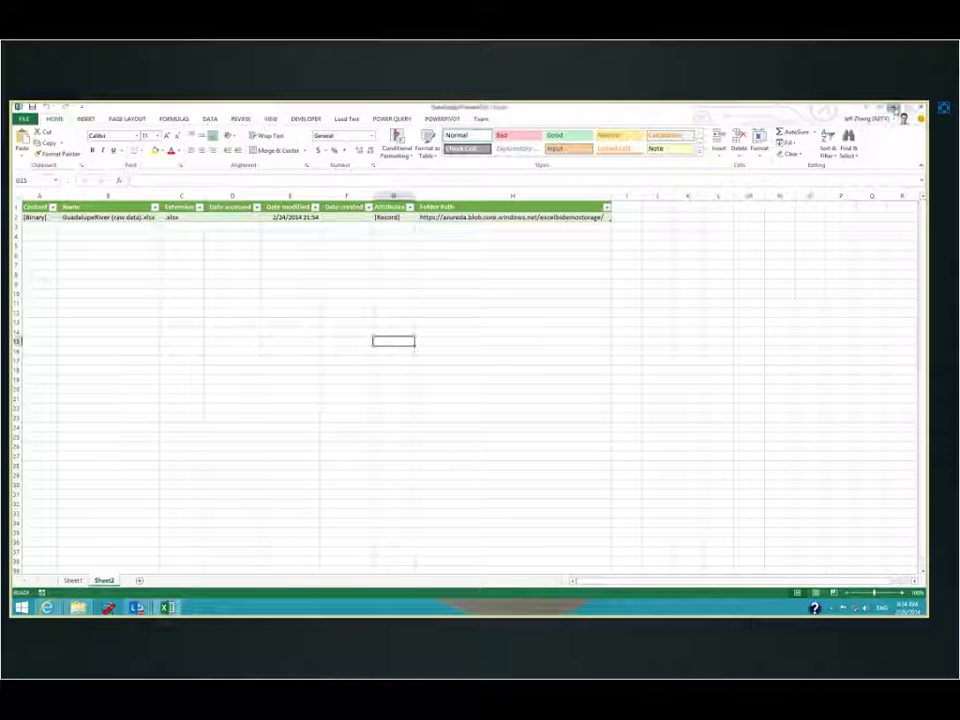
pyautogui.click(893, 107)
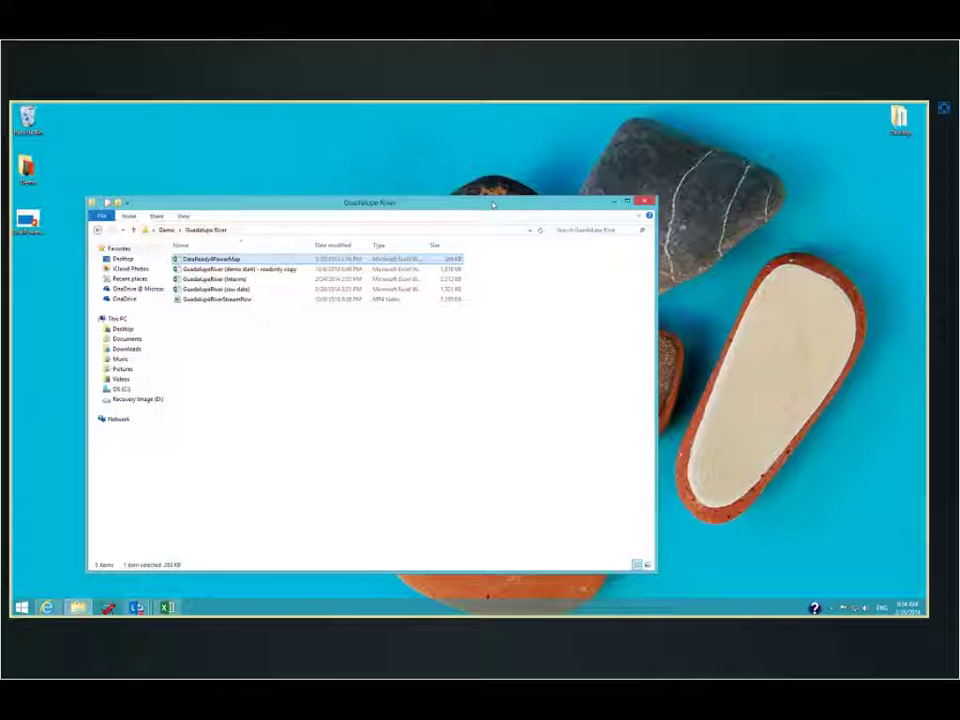
pyautogui.moveTo(656, 201); pyautogui.dragTo(762, 205)
pyautogui.click(750, 206)
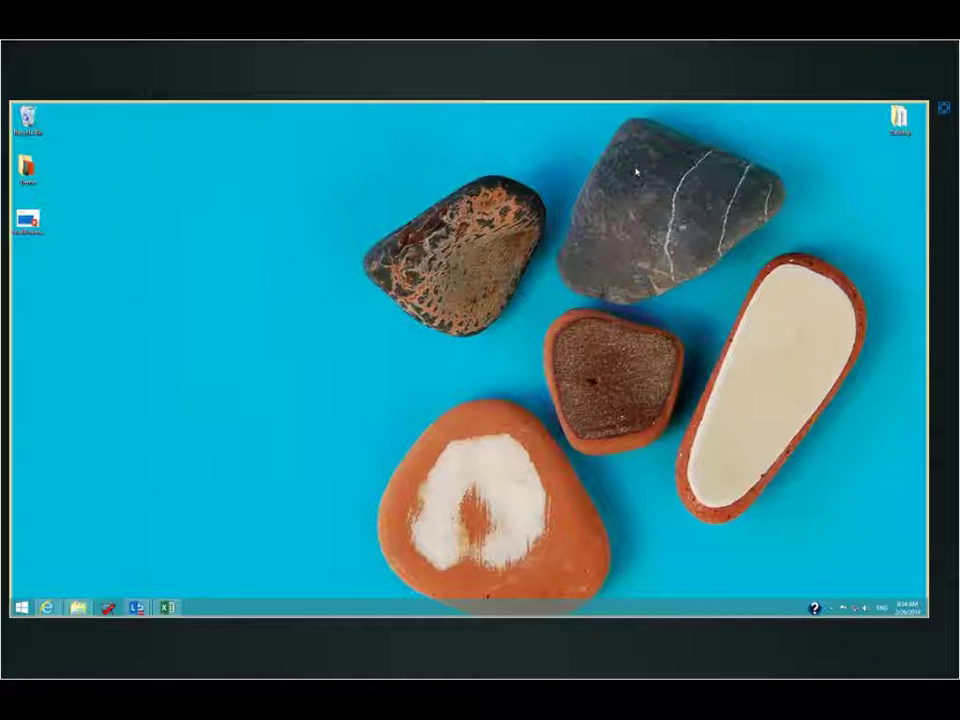
# Switch to the Lync meeting window to check its chat, and minimize it again.
pyautogui.moveTo(136, 607)
pyautogui.click(182, 573)
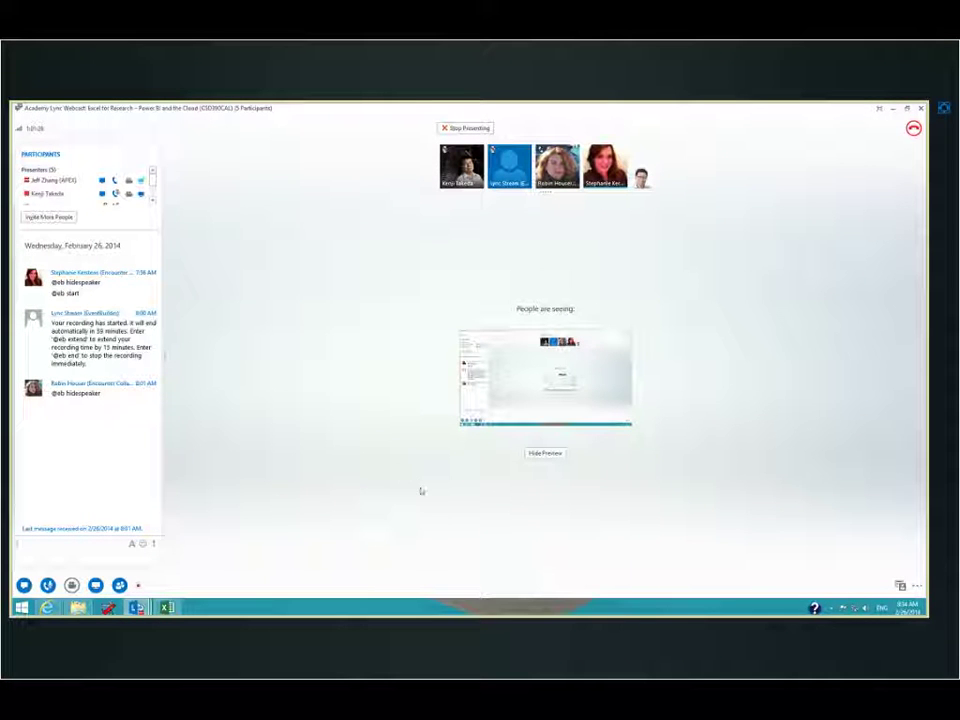
pyautogui.click(893, 111)
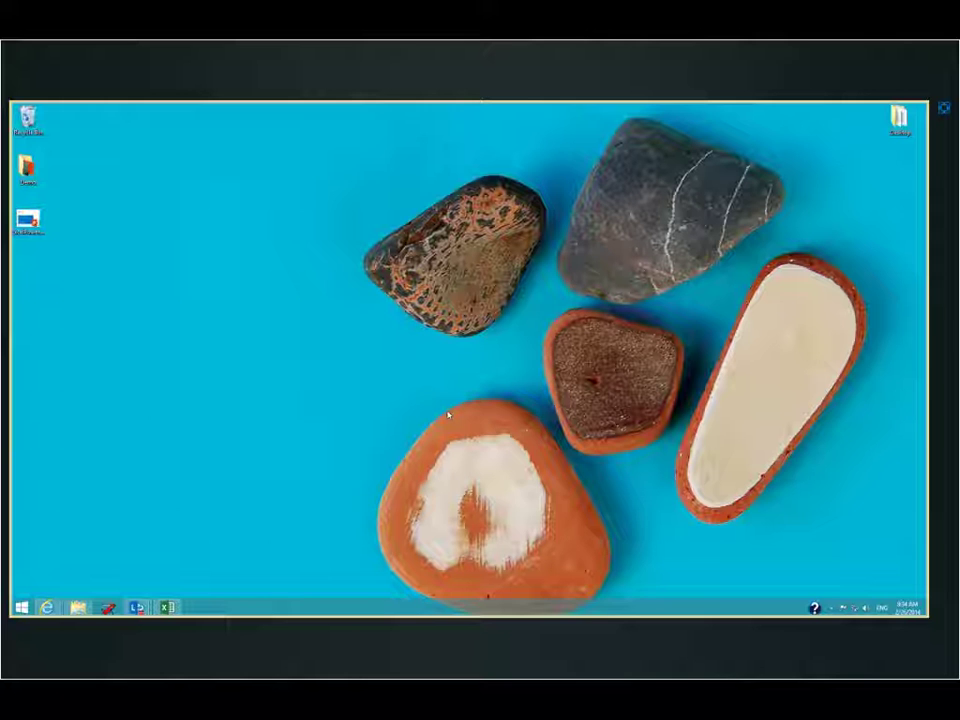
# Open the MooringDataPugetSound(powerview) workbook from the PugetSoundMooringData subfolder of the Demo folder.
pyautogui.doubleClick(27, 168)
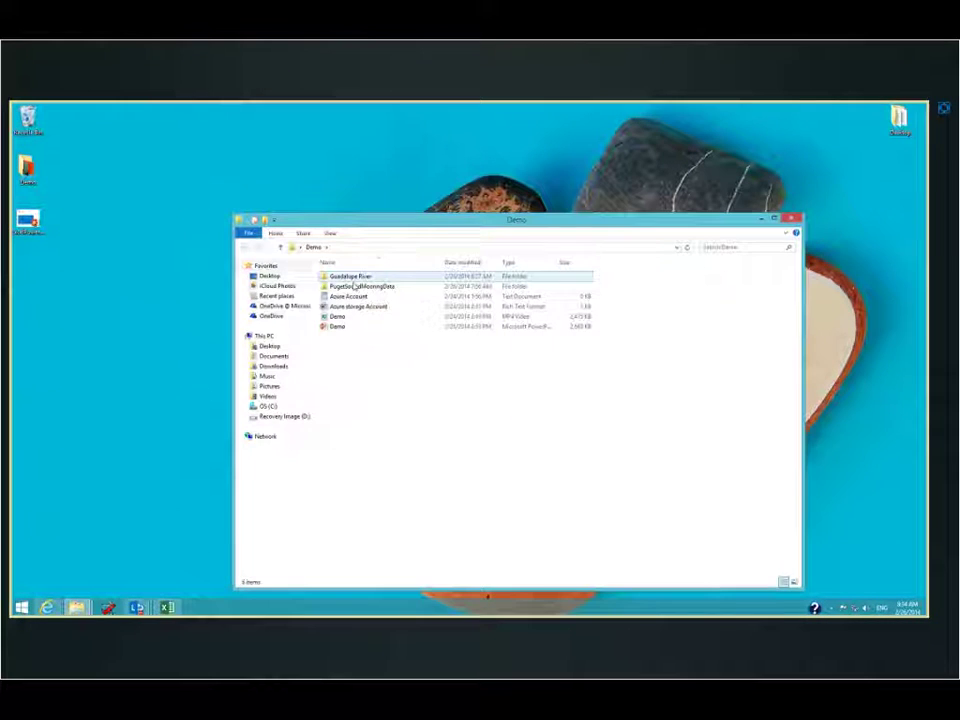
pyautogui.doubleClick(354, 287)
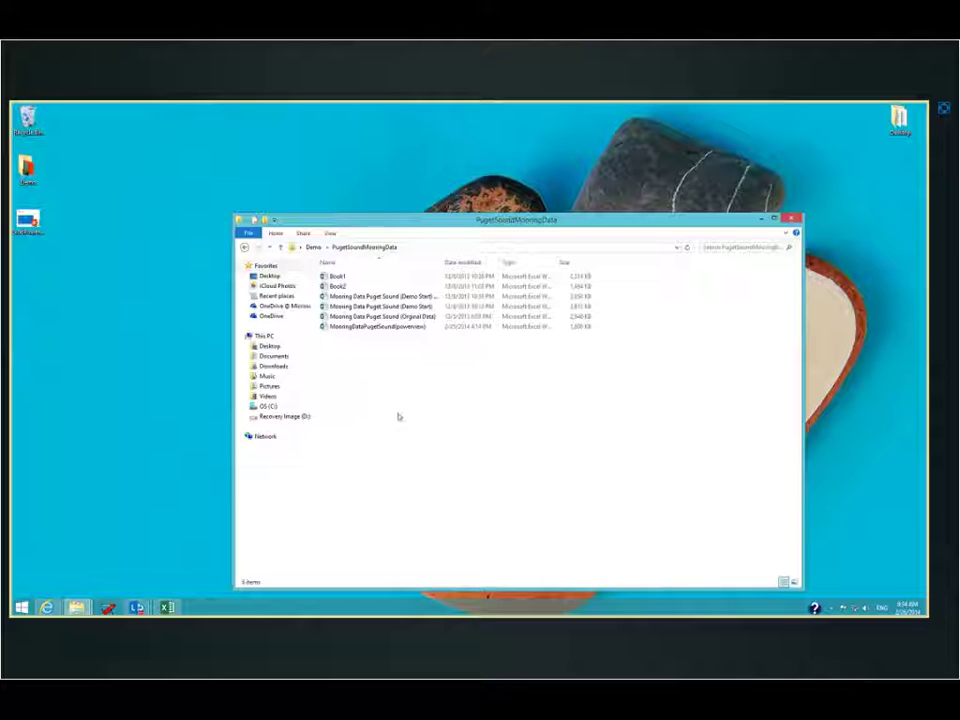
pyautogui.doubleClick(399, 326)
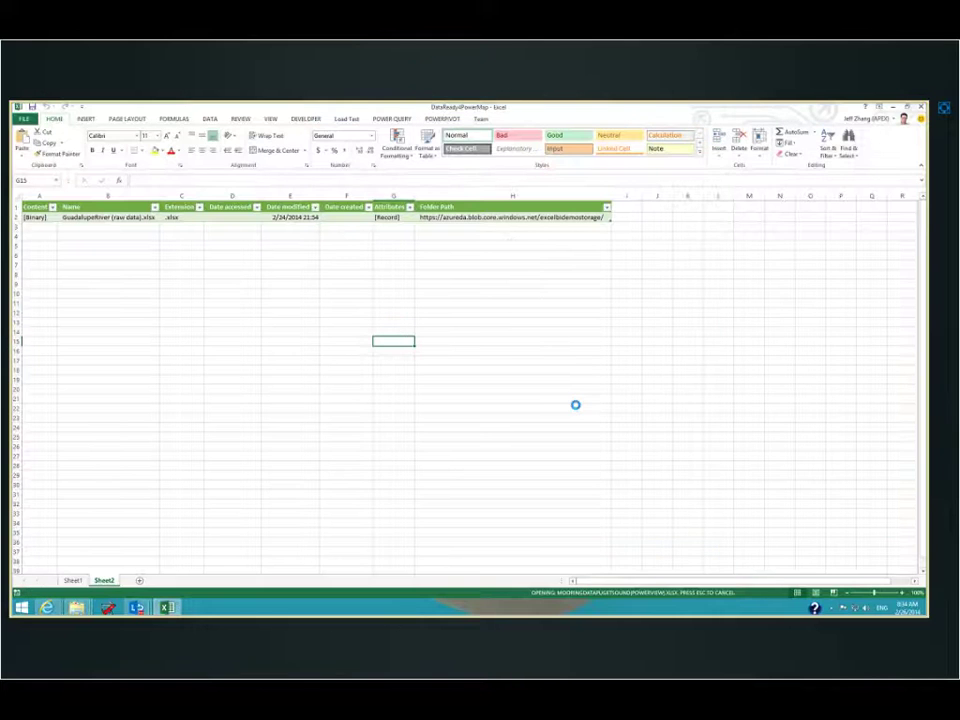
pyautogui.moveTo(165, 607)
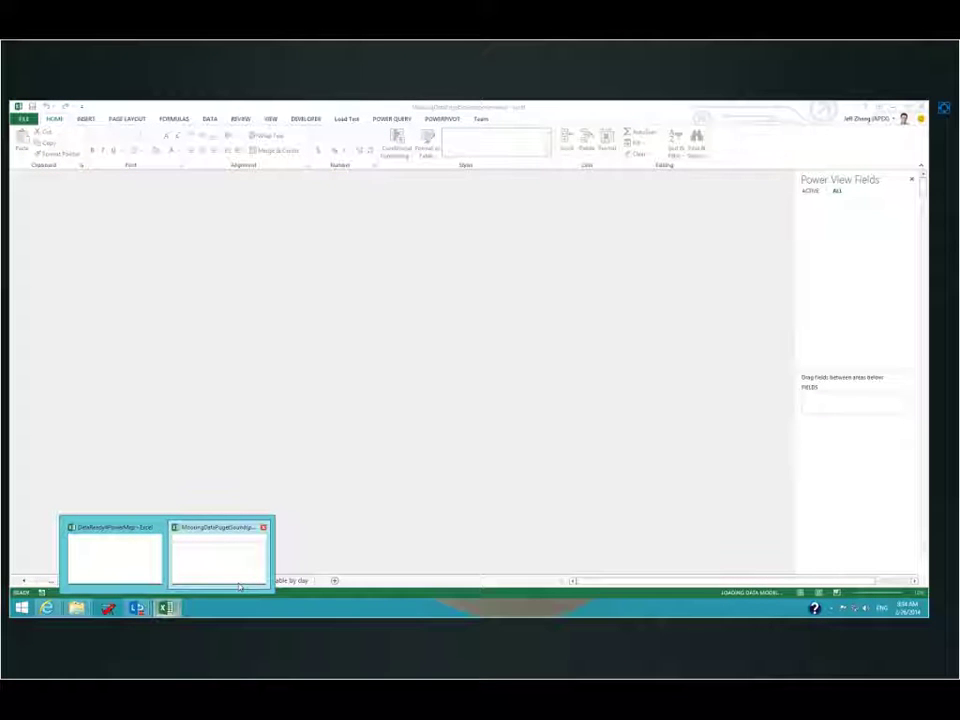
pyautogui.click(239, 587)
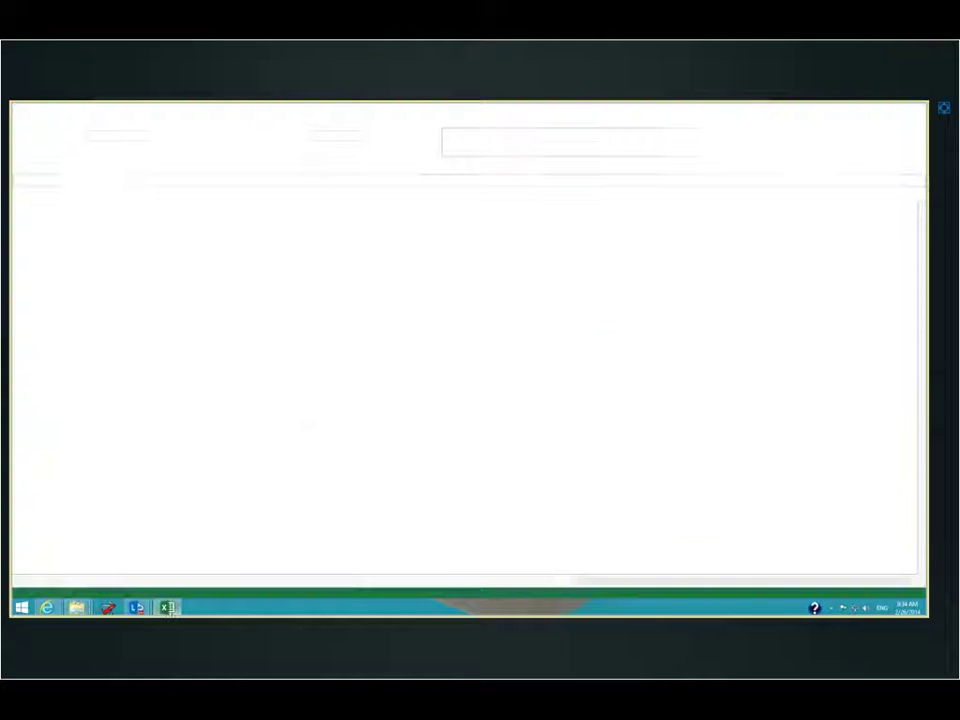
# Close the DataReady4PowerMap workbook without saving its changes.
pyautogui.moveTo(167, 607)
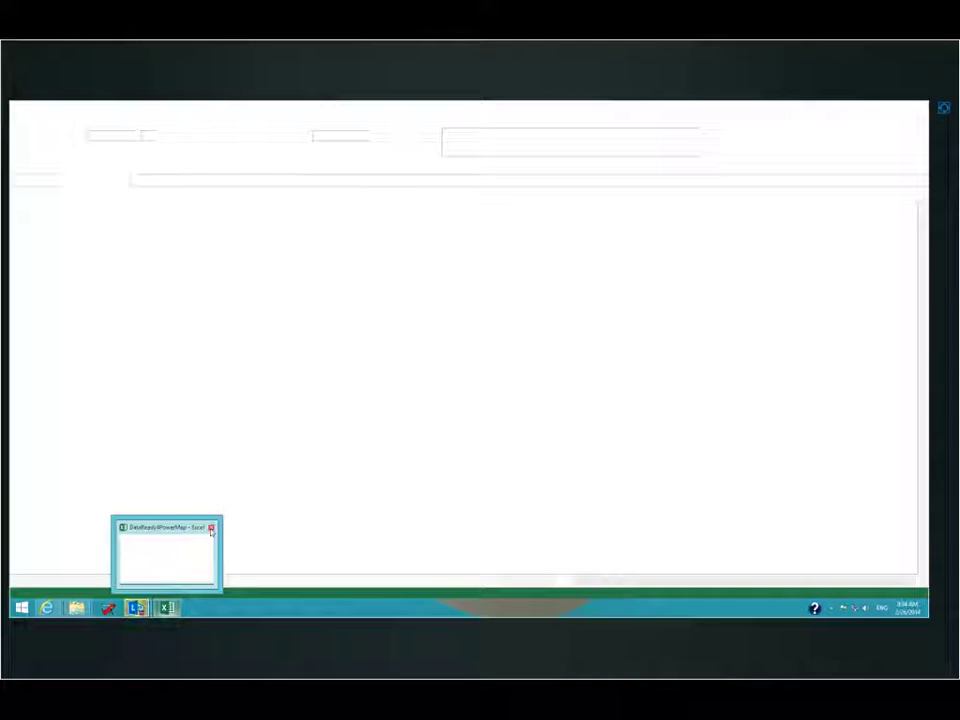
pyautogui.click(211, 528)
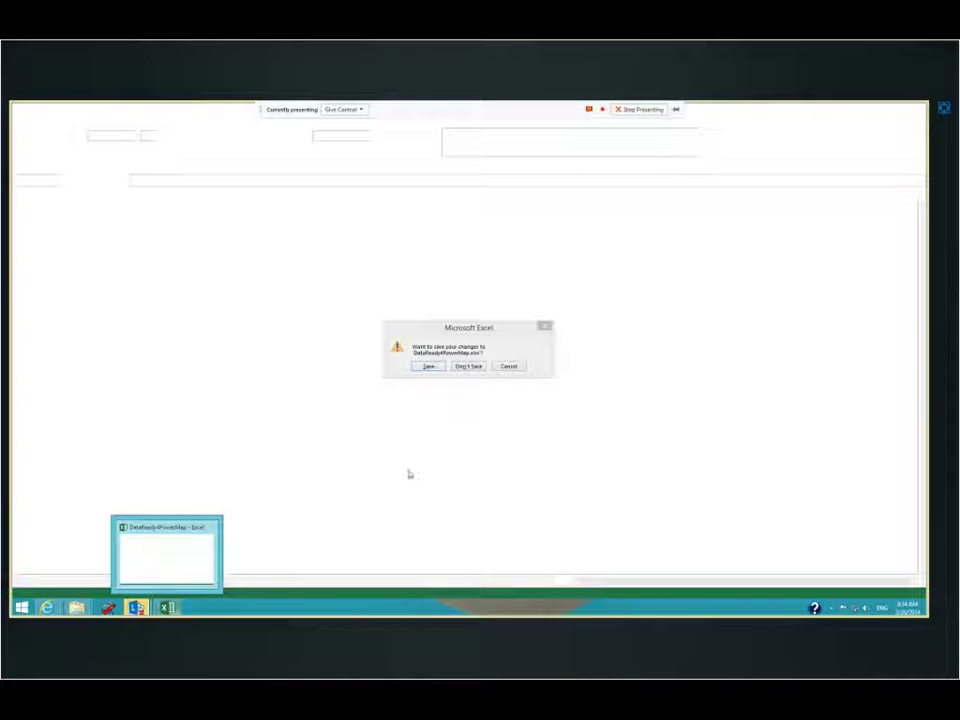
pyautogui.click(470, 367)
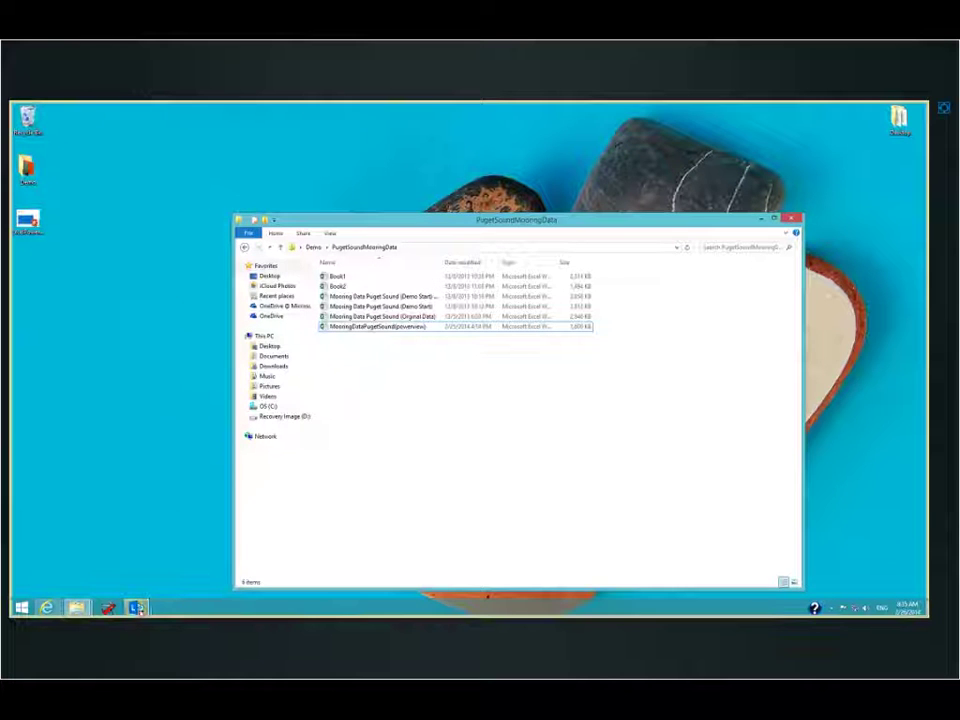
# Read the newest question in the Lync meeting chat, and minimize the meeting window.
pyautogui.moveTo(137, 608)
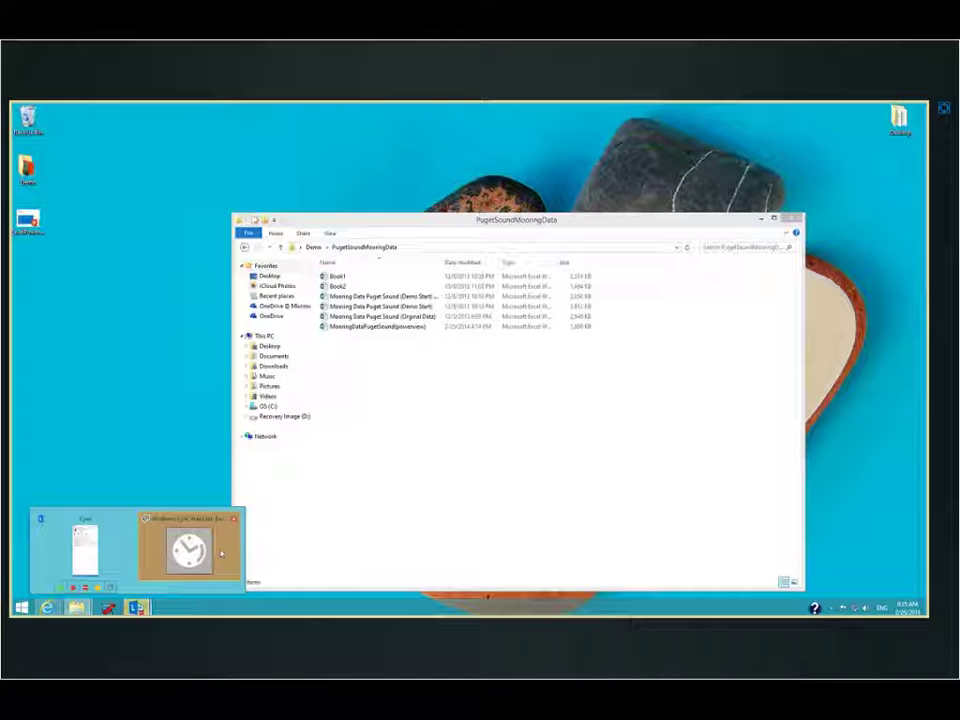
pyautogui.click(221, 553)
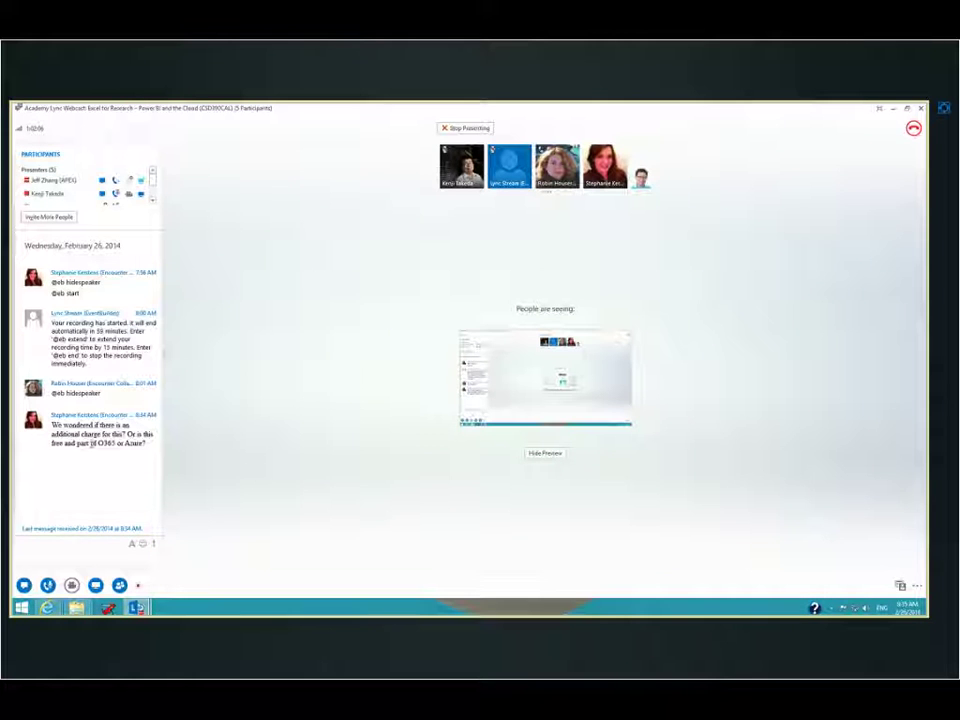
pyautogui.moveTo(88, 435); pyautogui.dragTo(147, 443)
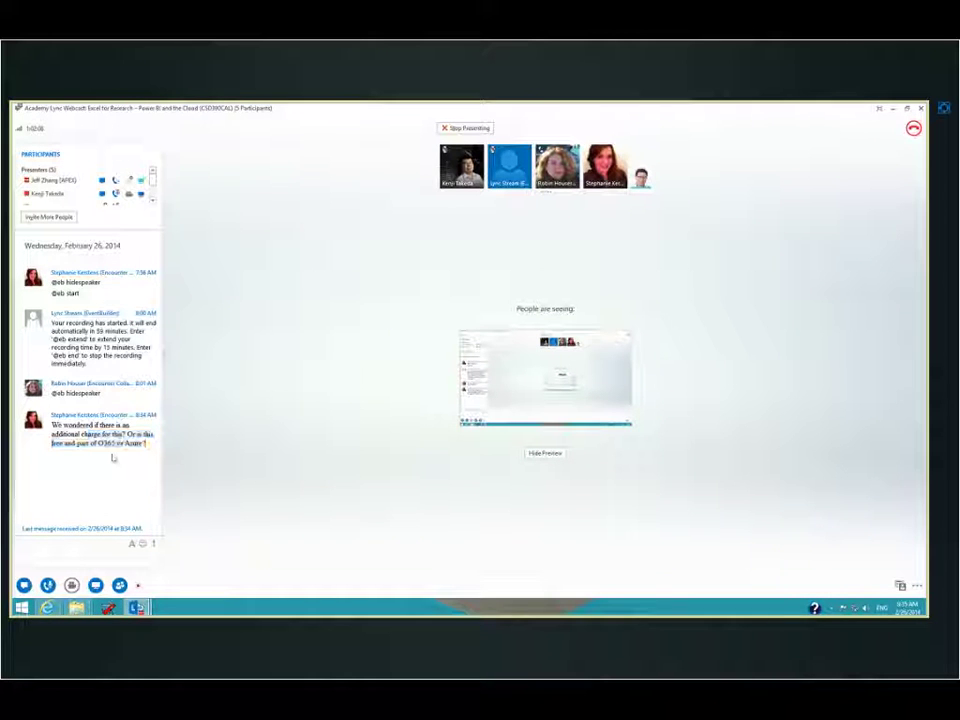
pyautogui.click(103, 549)
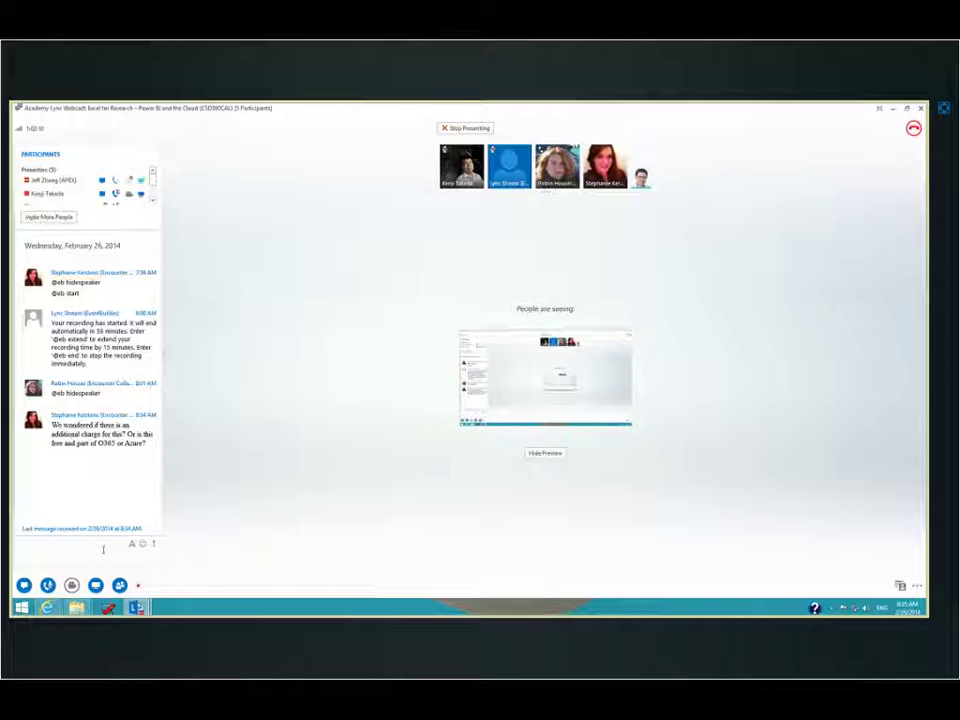
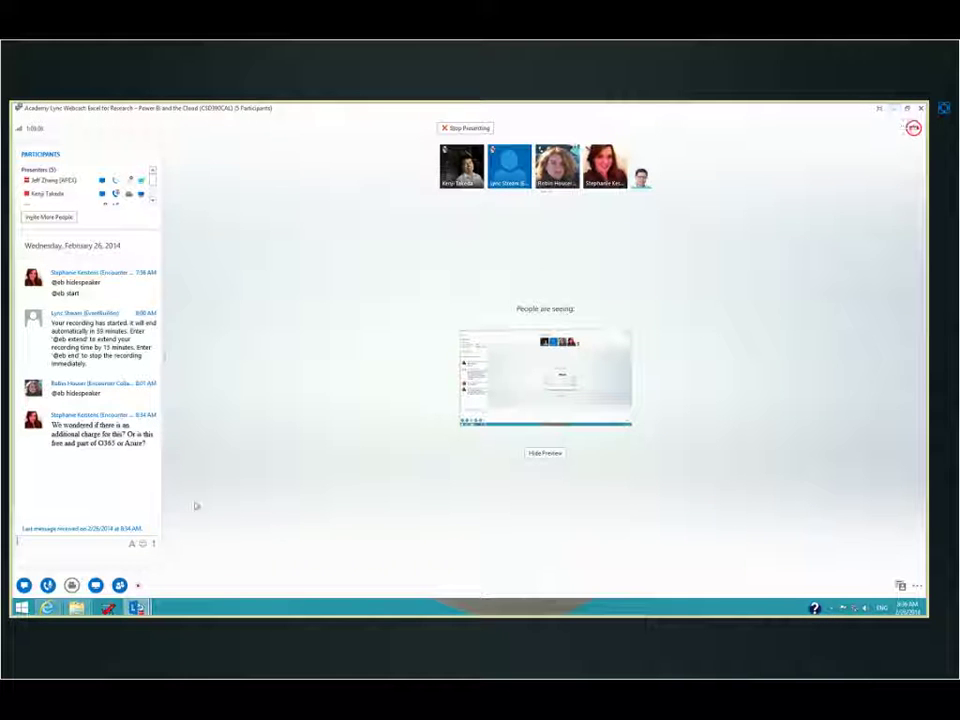
pyautogui.moveTo(145, 575)
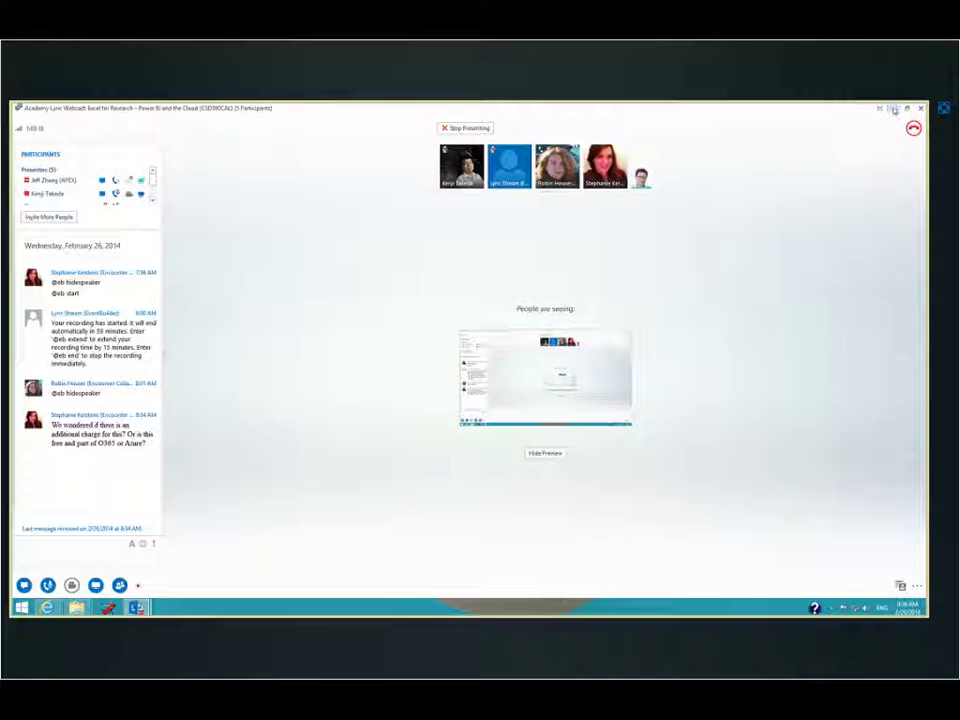
pyautogui.click(894, 110)
# Reopen the MooringDataPugetSound(powerview) workbook in Excel, and dismiss the Power Query update notification.
pyautogui.click(393, 328)
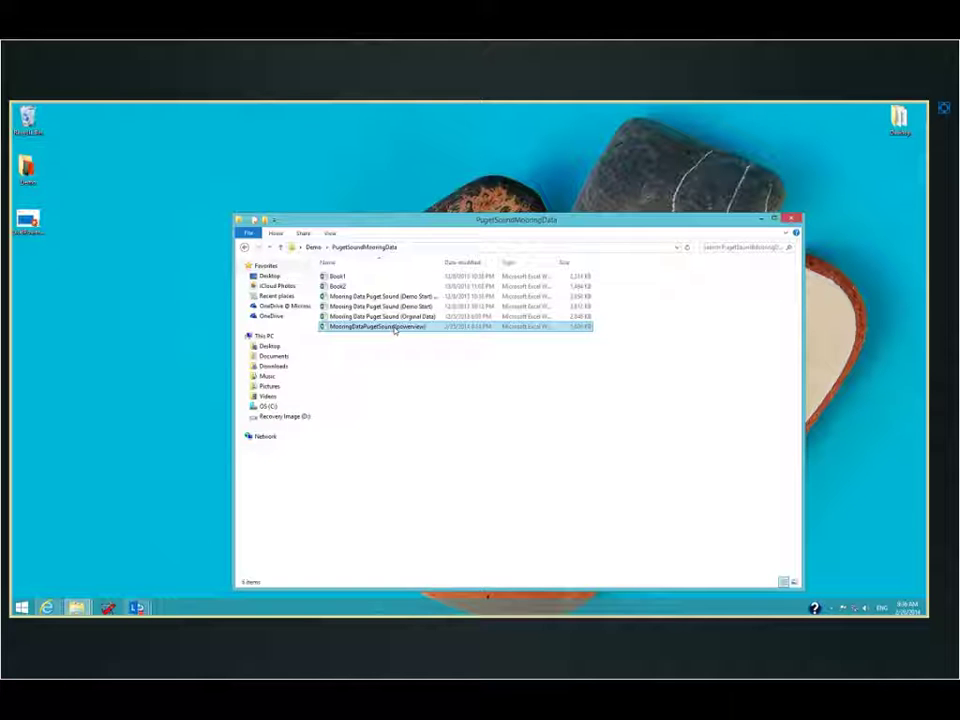
pyautogui.doubleClick(395, 328)
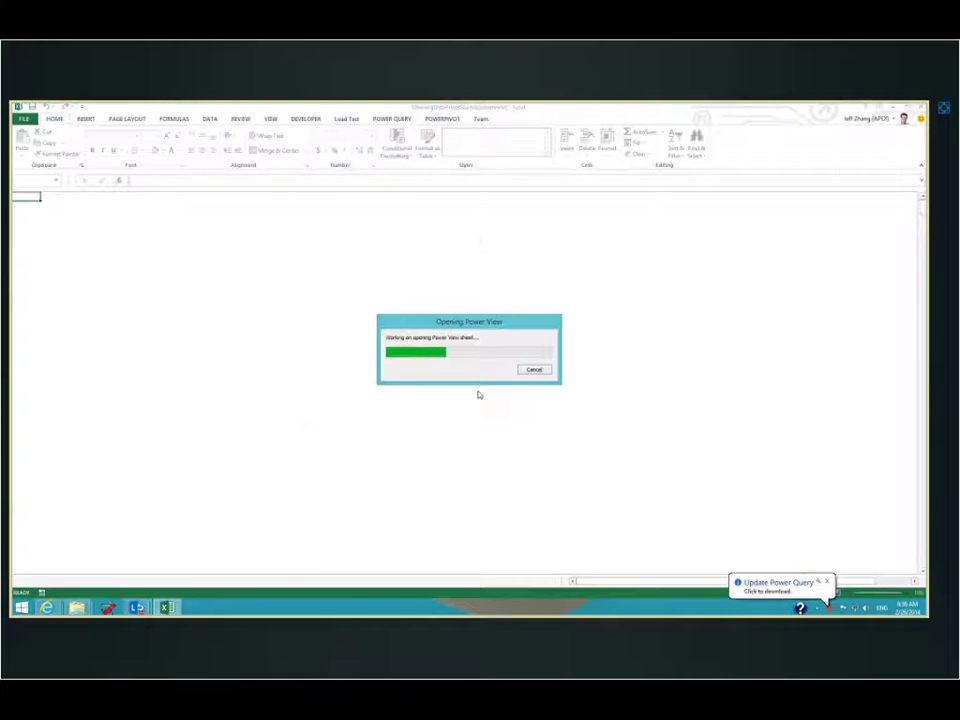
pyautogui.click(826, 581)
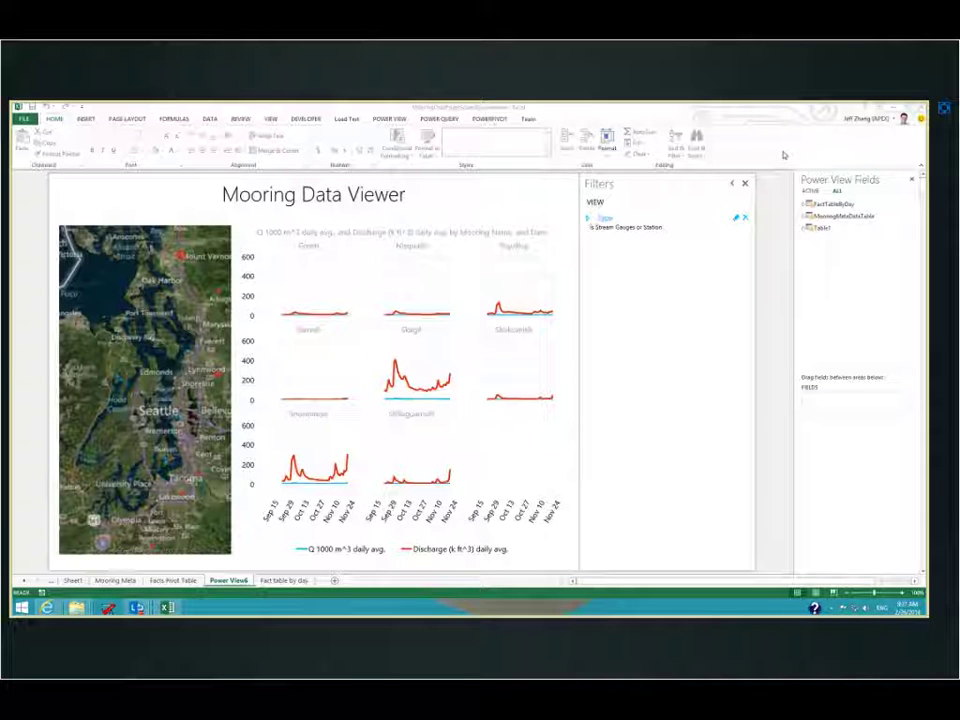
# Examine the mooring locations around Seattle on the Mooring Data Viewer map in the Power View6 sheet.
pyautogui.moveTo(170, 290)
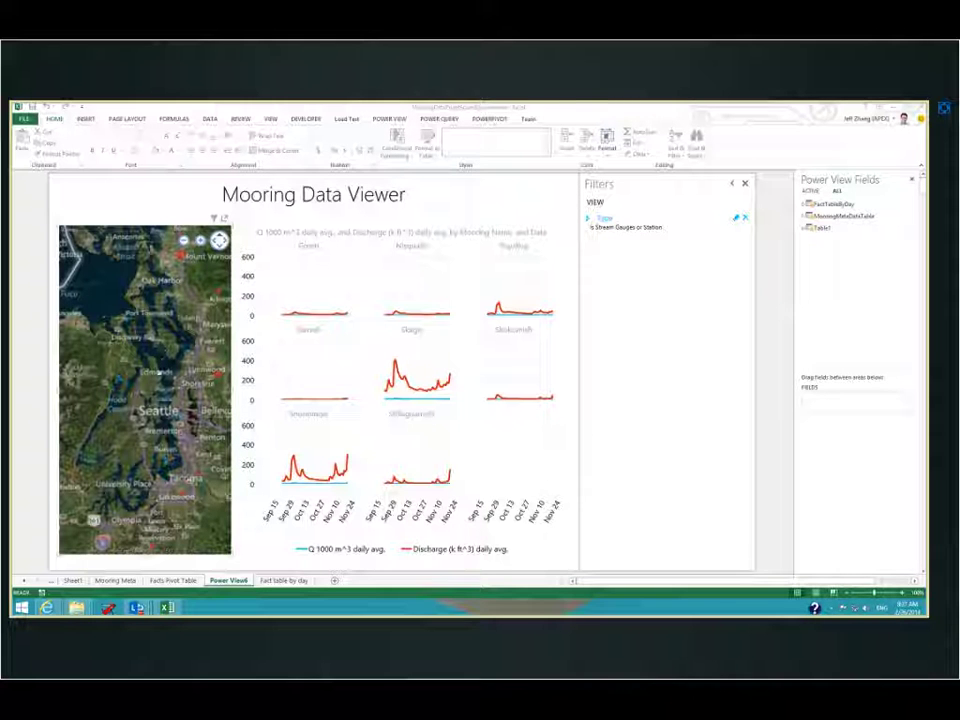
pyautogui.moveTo(218, 376)
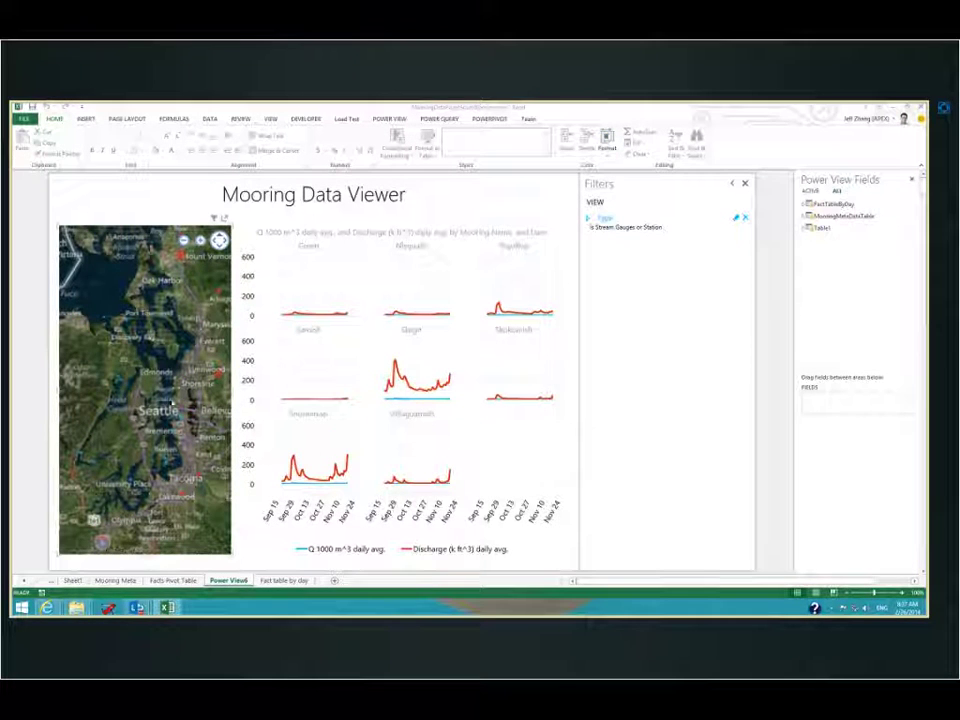
pyautogui.click(153, 388)
pyautogui.scroll(3, 118, 389)
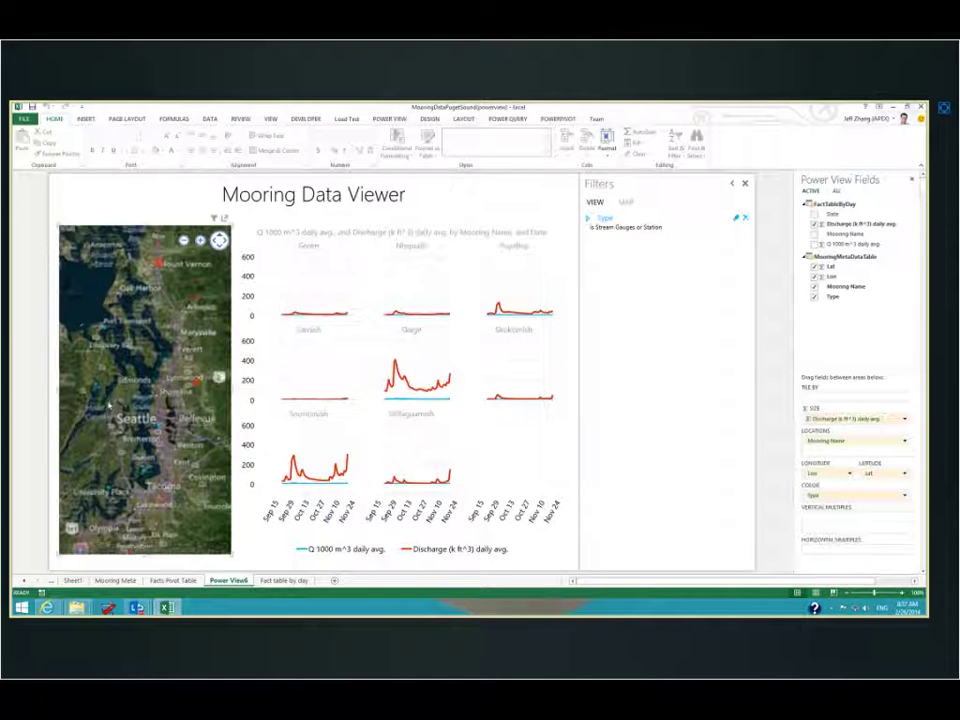
pyautogui.moveTo(100, 419); pyautogui.dragTo(172, 384)
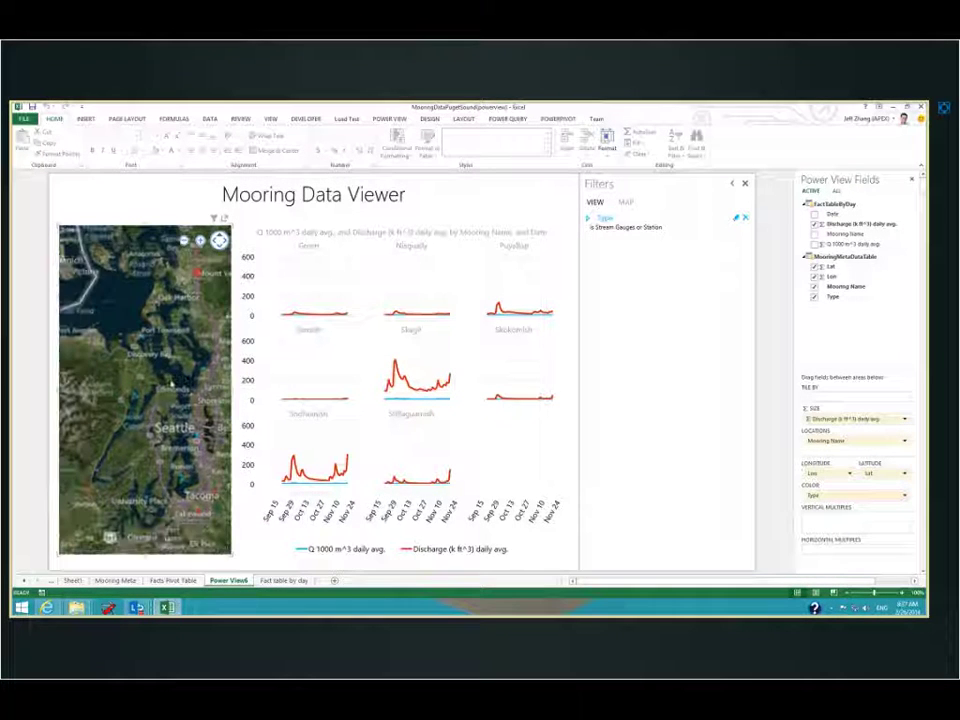
pyautogui.scroll(-3, 150, 392)
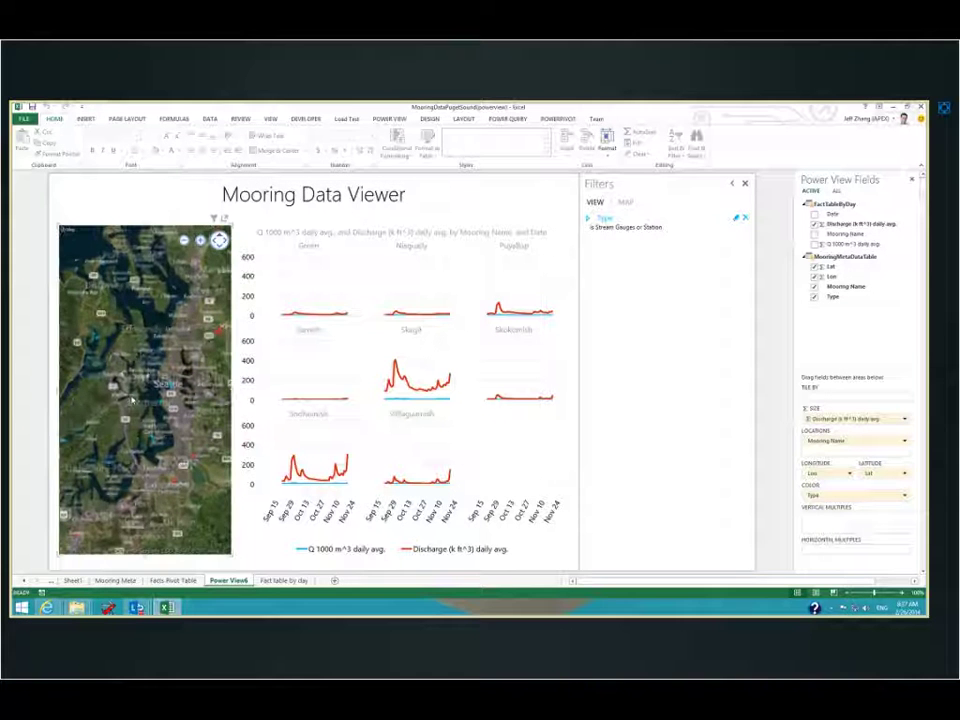
# Examine the stream gauges between Mount Vernon, Seattle and Tacoma on the Mooring Data Viewer map.
pyautogui.scroll(3, 161, 425)
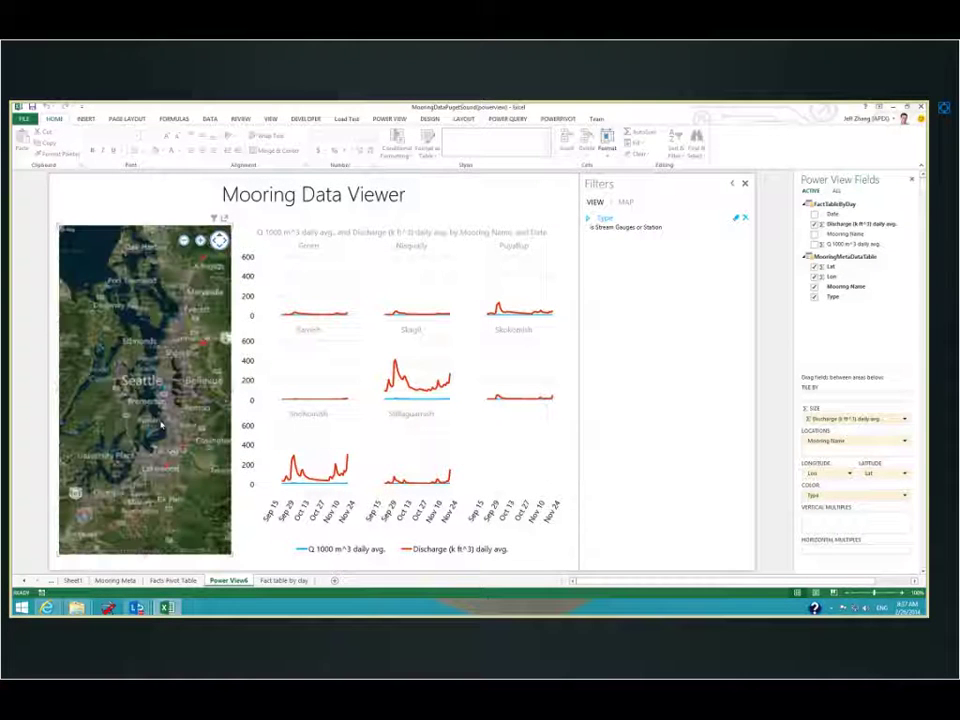
pyautogui.scroll(-1, 161, 425)
pyautogui.scroll(3, 175, 461)
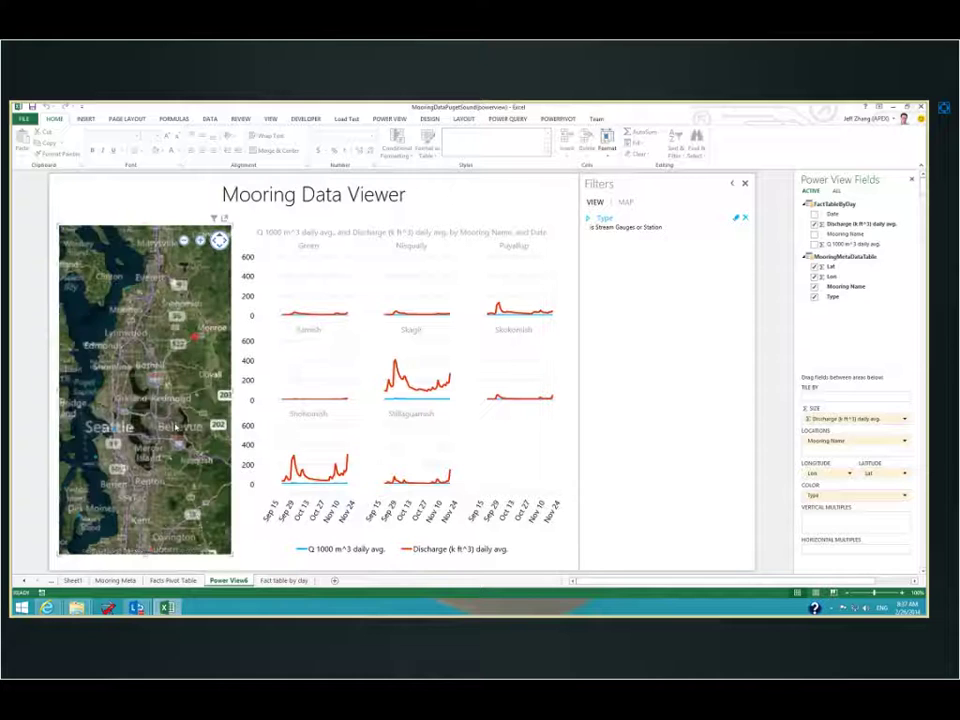
pyautogui.scroll(-3, 173, 422)
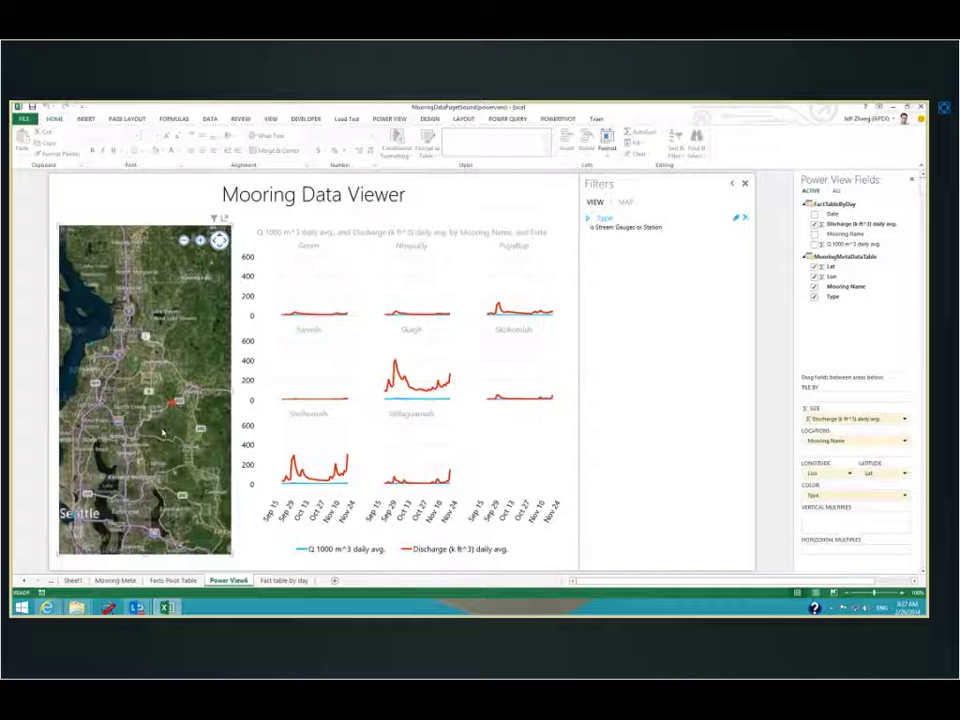
pyautogui.scroll(-3, 174, 416)
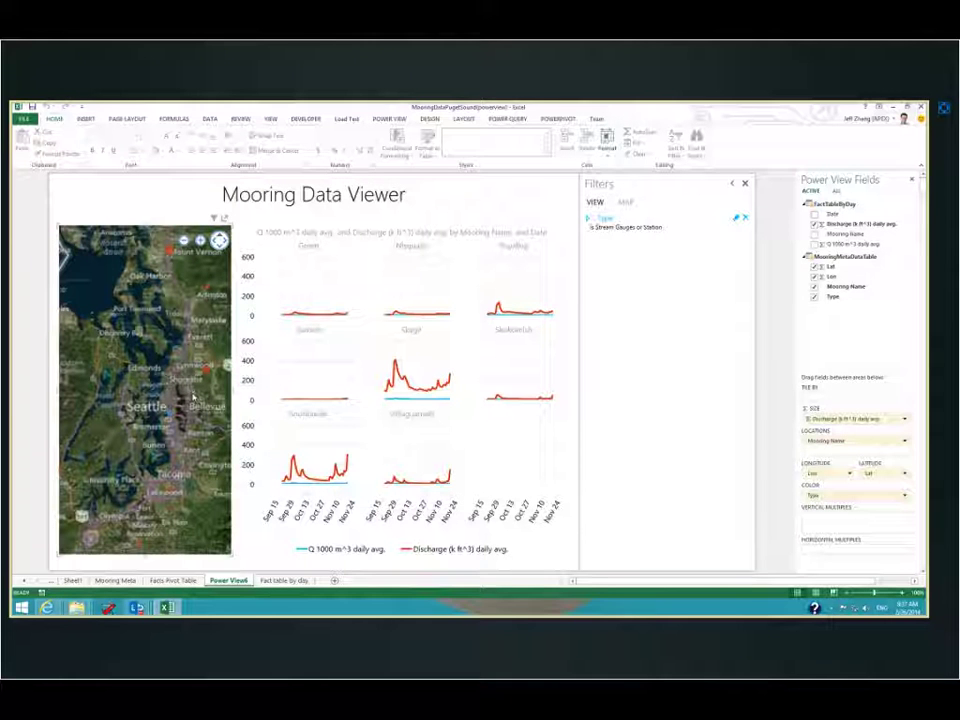
pyautogui.moveTo(193, 396); pyautogui.dragTo(204, 404)
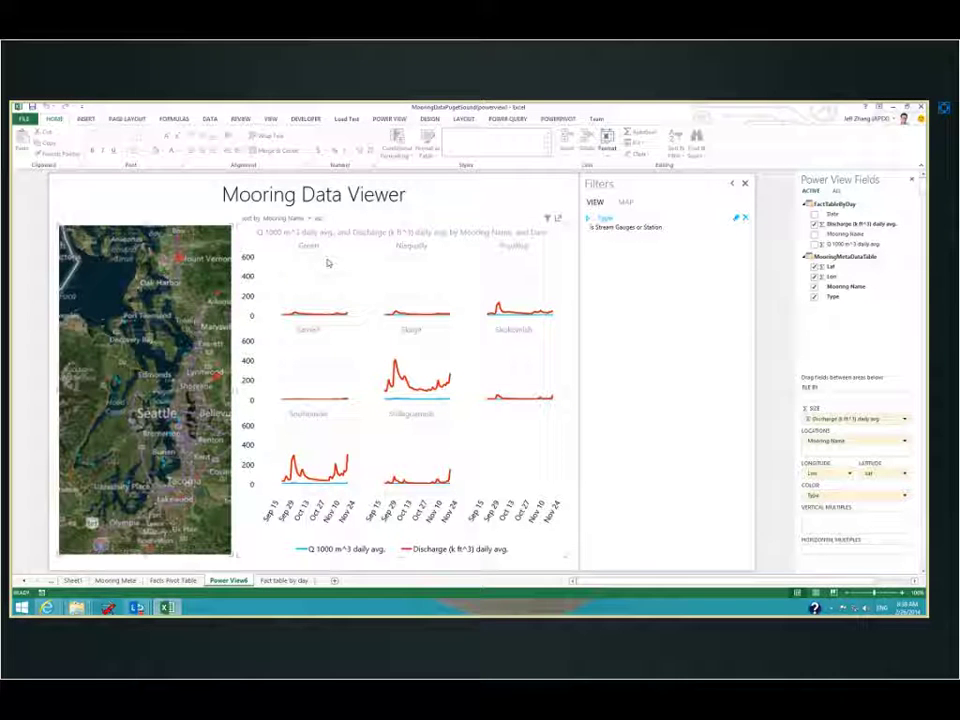
# Filter the charts by the Skagit stream gauge on the map, and inspect its daily average discharge.
pyautogui.moveTo(200, 355)
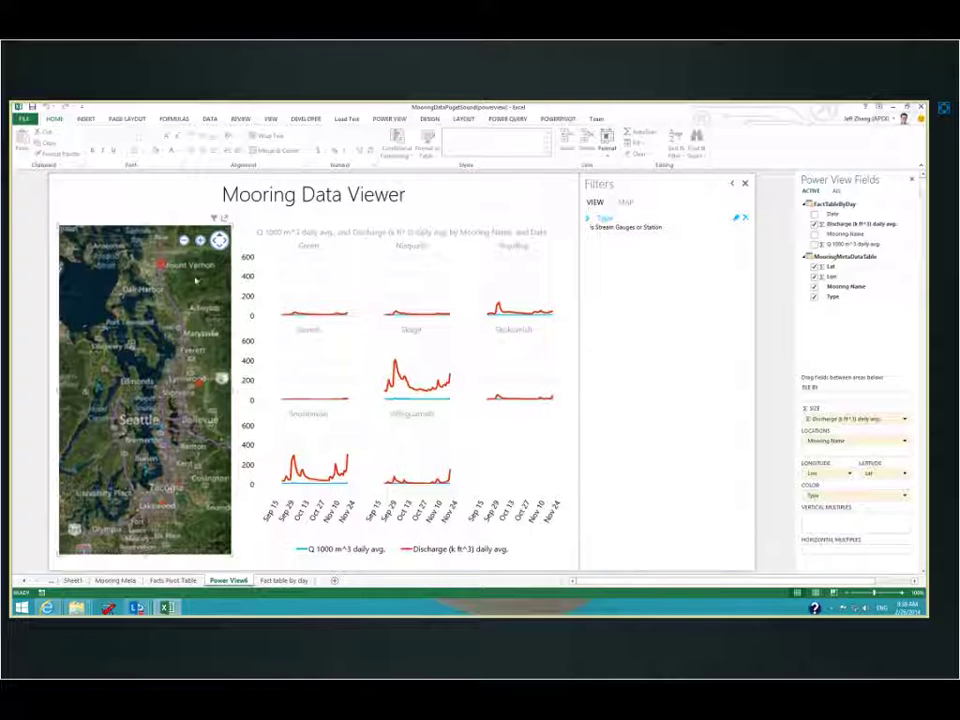
pyautogui.moveTo(338, 477)
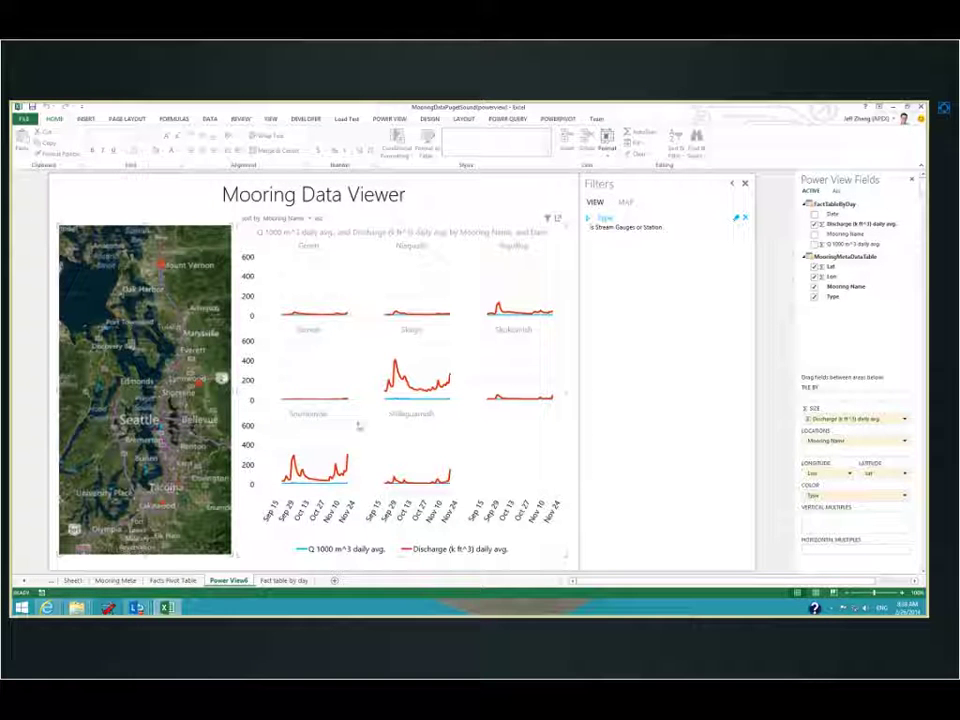
pyautogui.moveTo(161, 268)
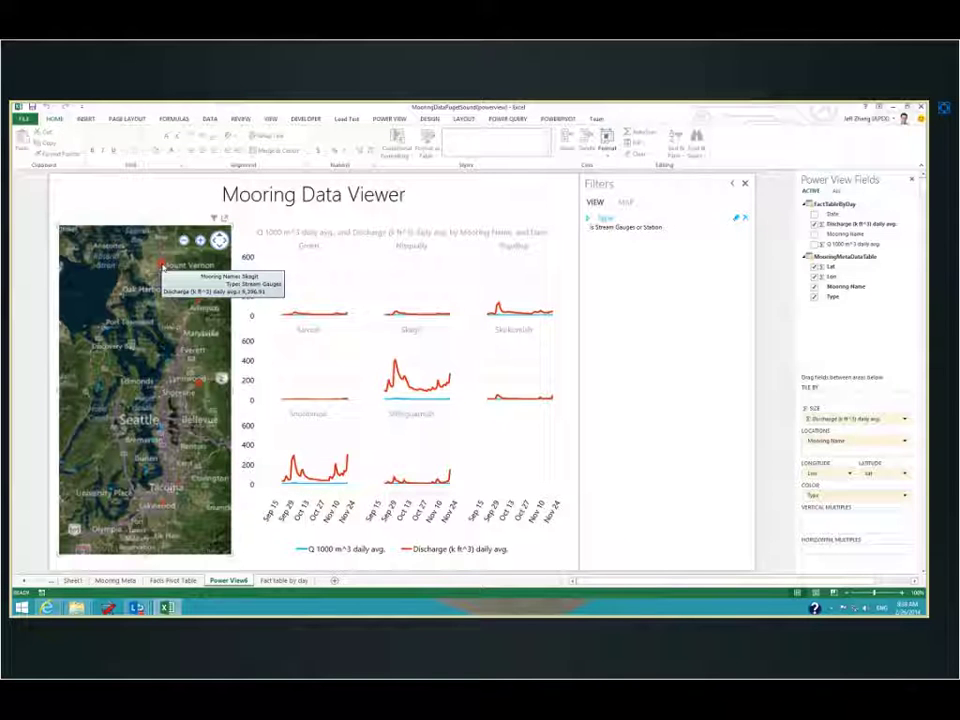
pyautogui.click(161, 265)
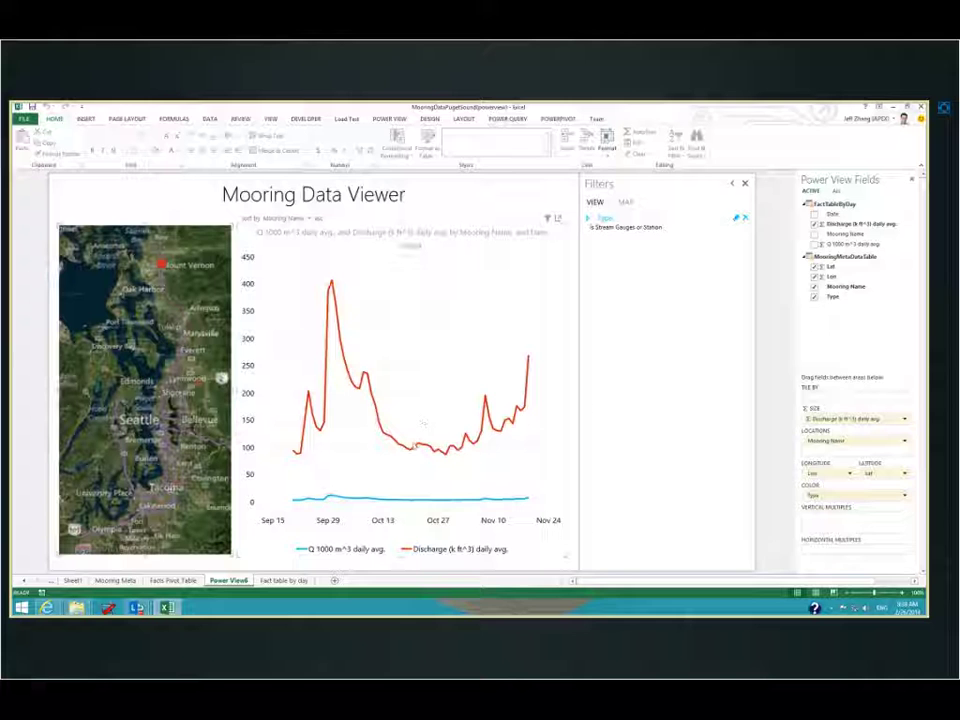
pyautogui.moveTo(415, 452)
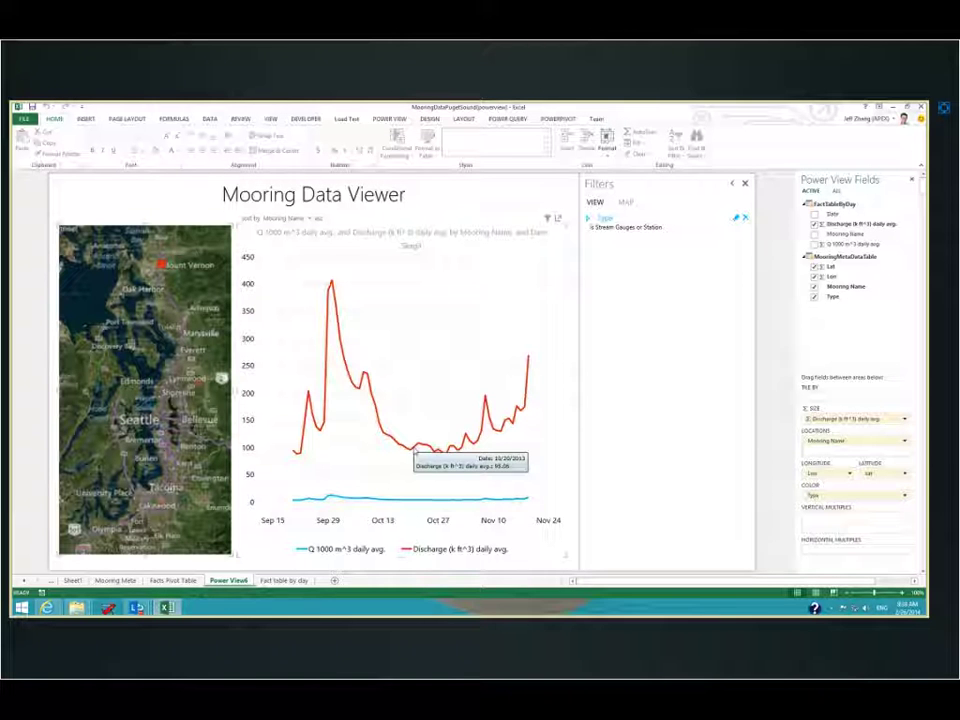
pyautogui.moveTo(163, 272)
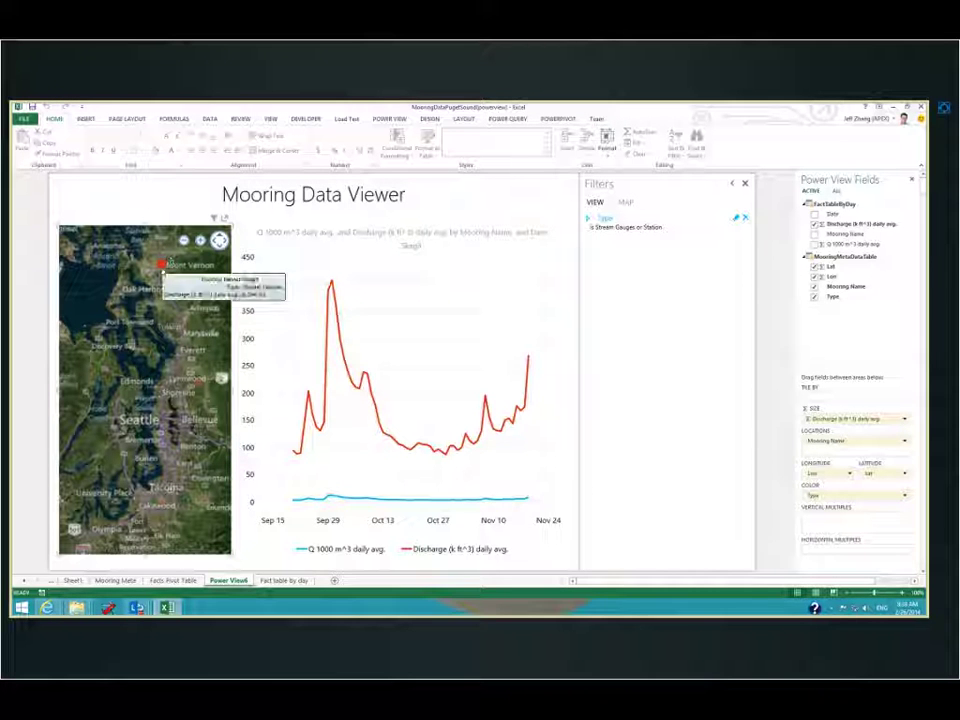
# Remove and restore the Discharge (k ft^3) daily avg. series in the Skagit chart, and clear the Skagit selection on the map.
pyautogui.moveTo(370, 392)
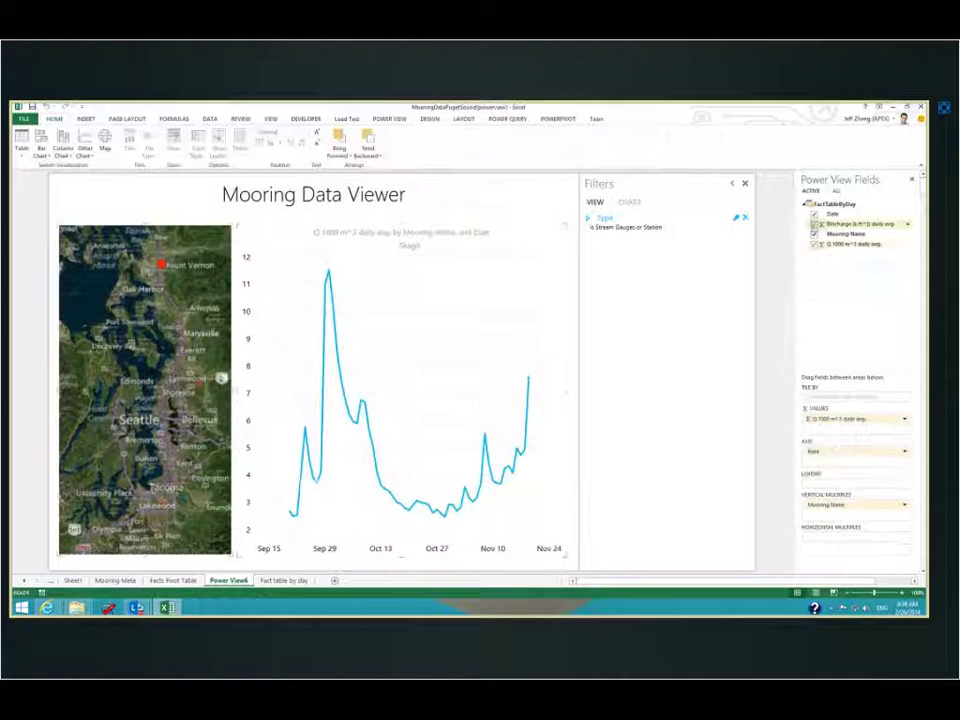
pyautogui.moveTo(820, 224); pyautogui.dragTo(814, 230)
pyautogui.click(814, 225)
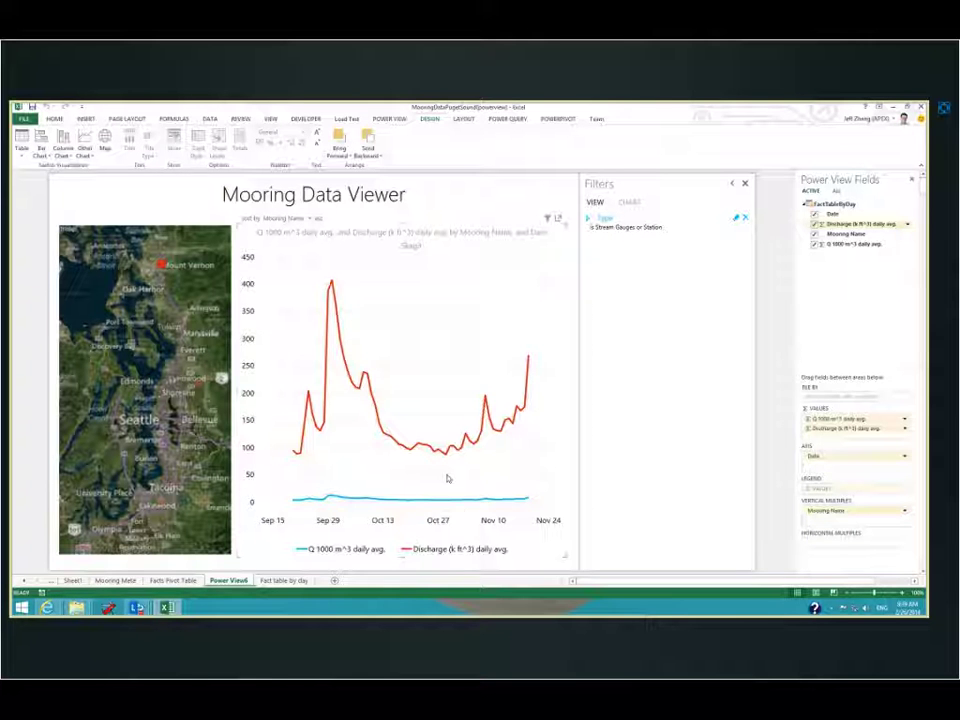
pyautogui.click(814, 224)
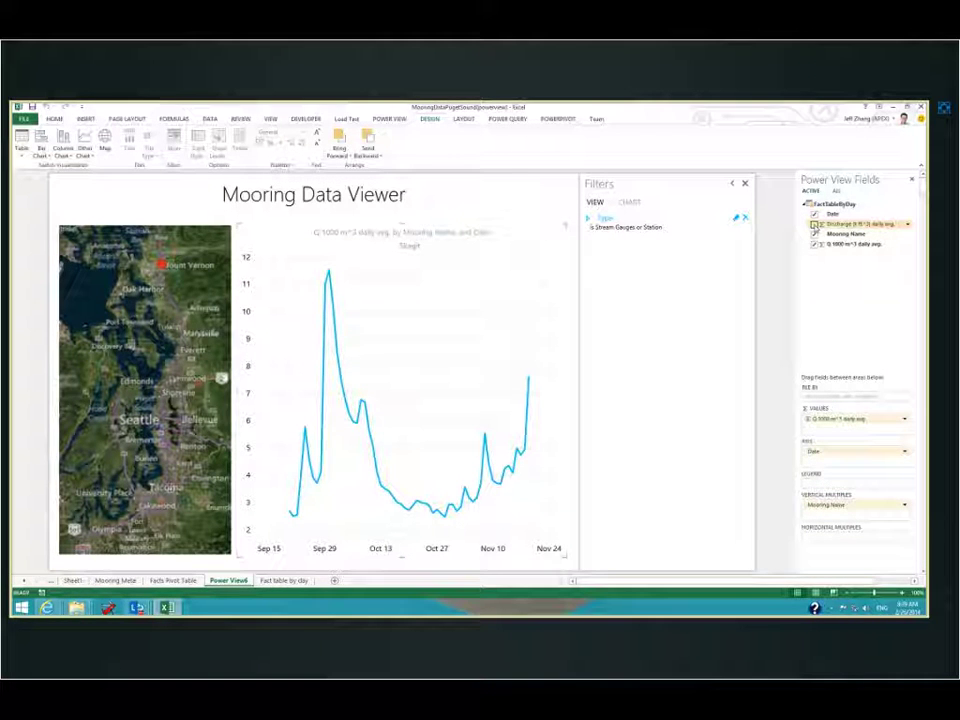
pyautogui.click(814, 224)
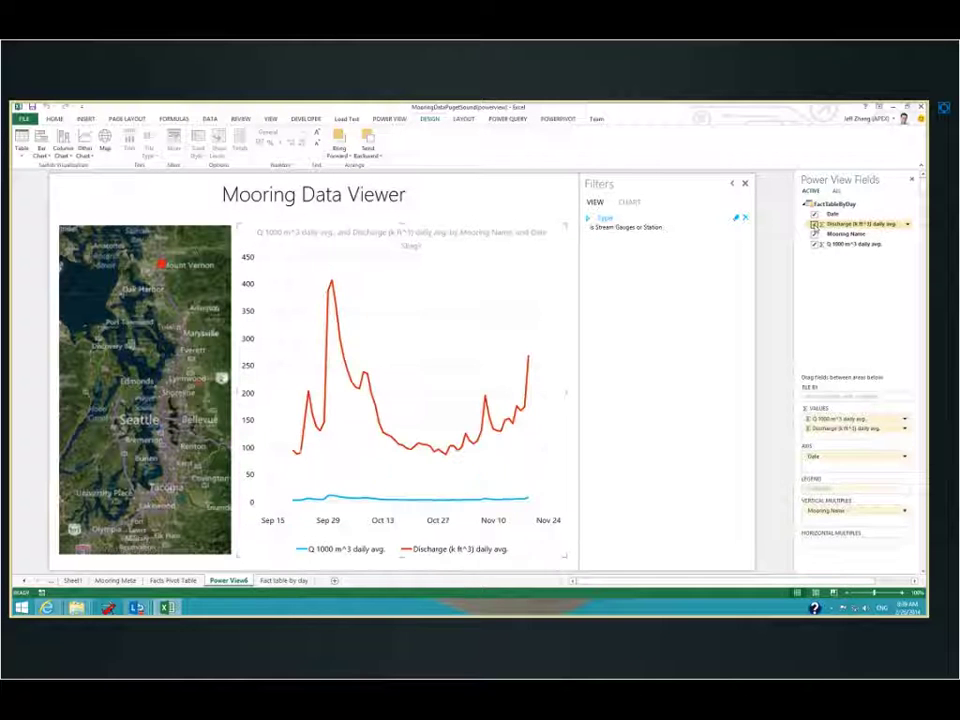
pyautogui.moveTo(173, 290)
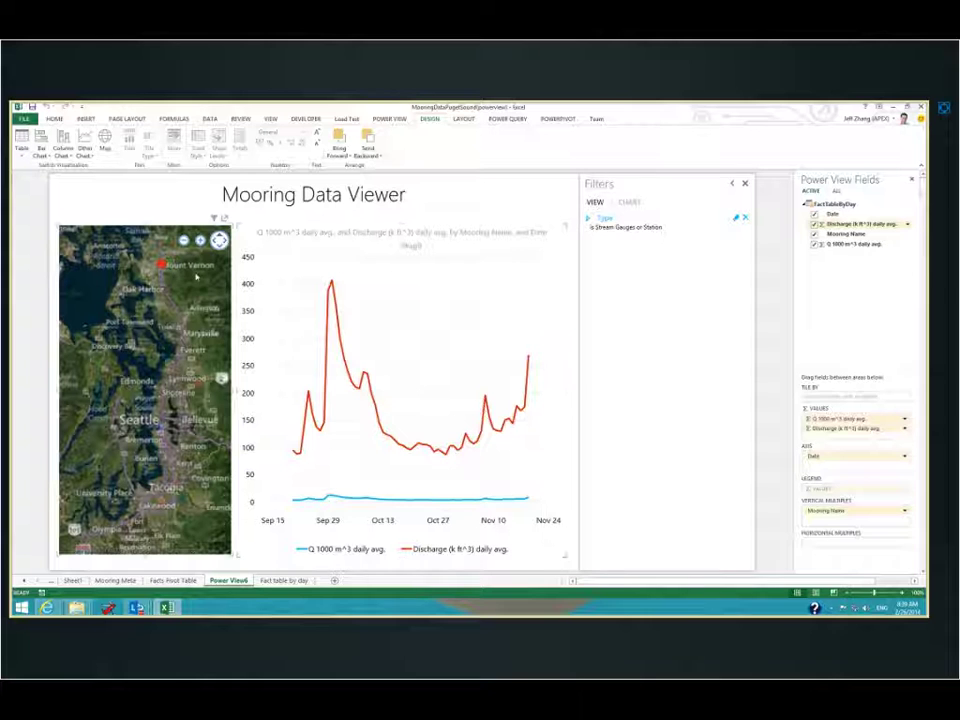
pyautogui.click(195, 290)
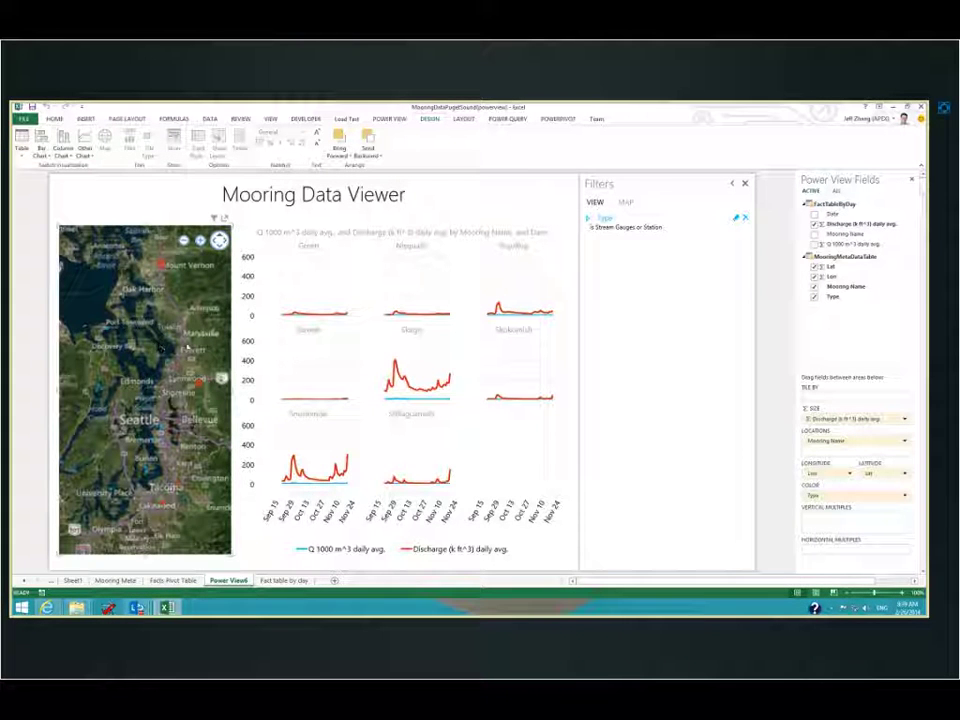
# Change the mooring map's background to the colour road map.
pyautogui.click(463, 118)
pyautogui.click(104, 156)
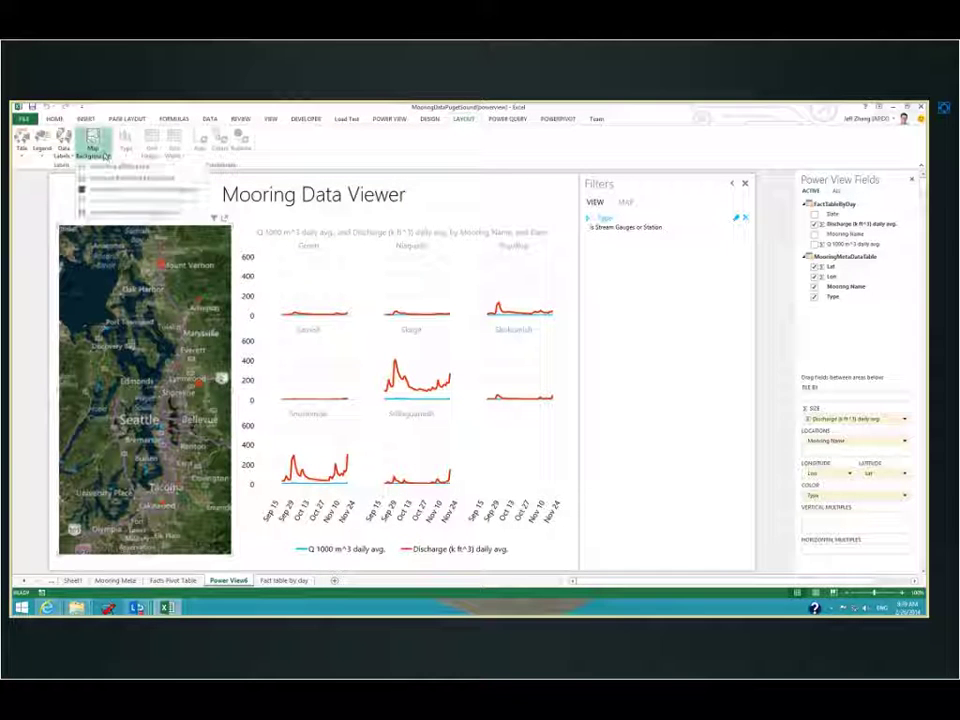
pyautogui.click(119, 167)
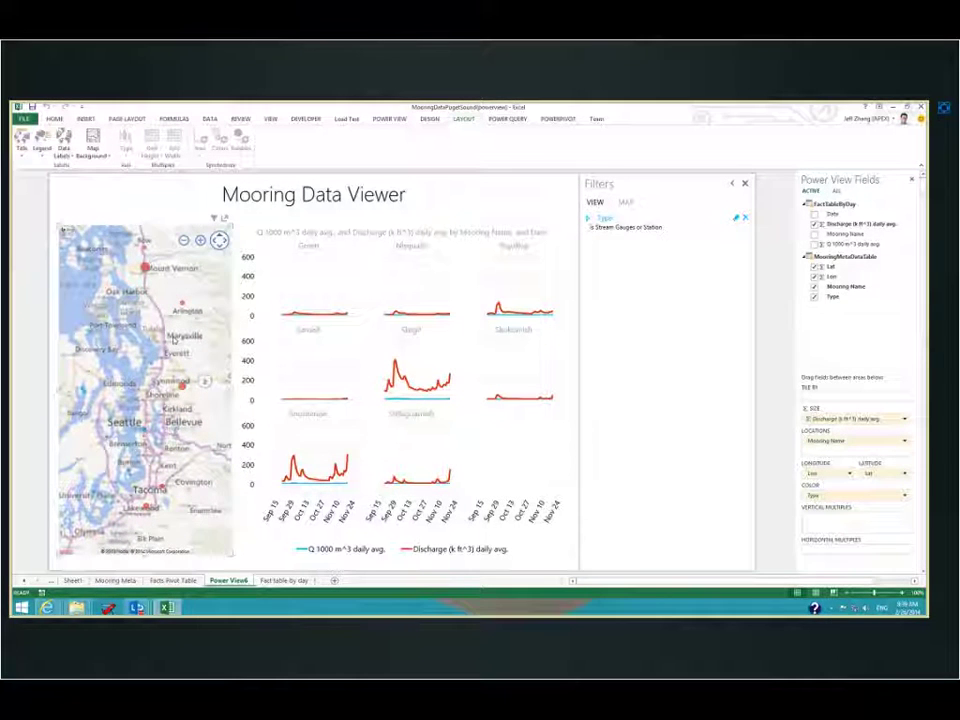
# Add centered data labels with the mooring names to the map.
pyautogui.click(63, 146)
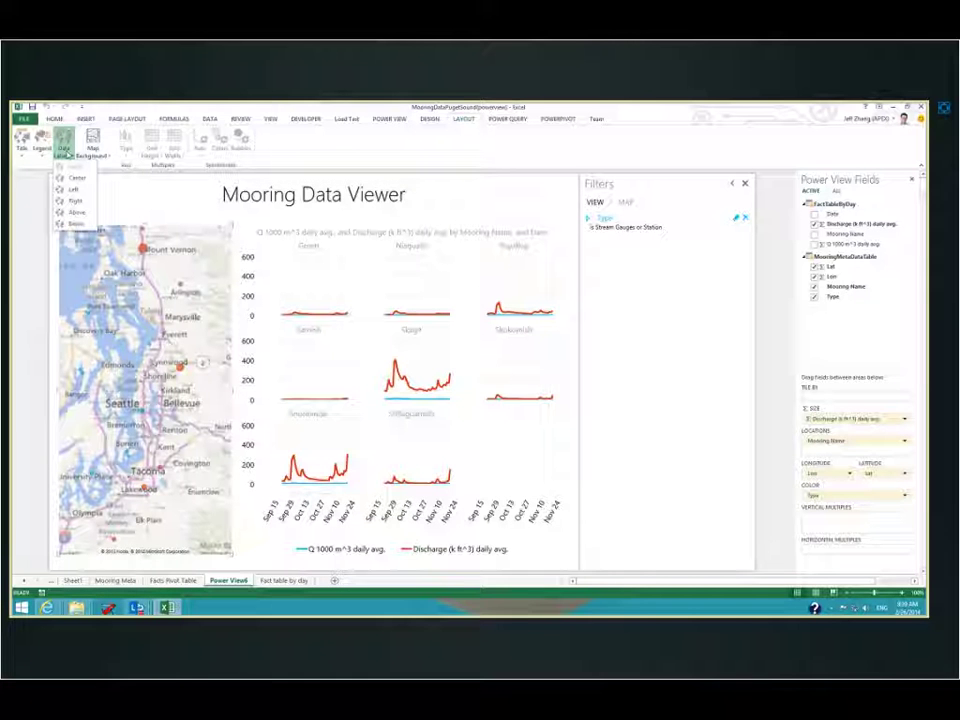
pyautogui.click(74, 180)
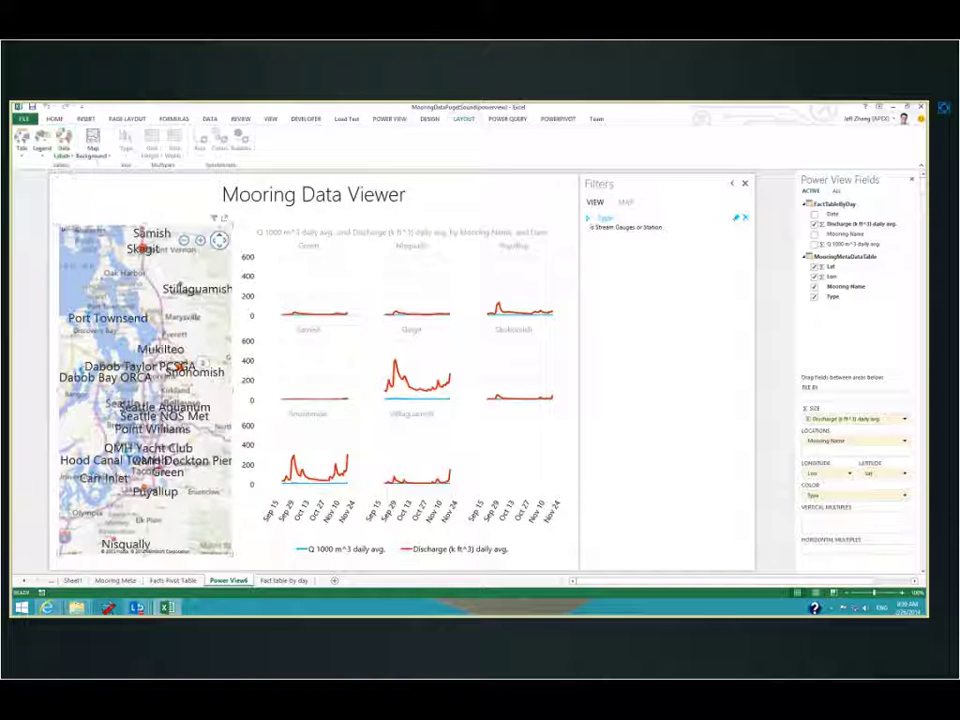
pyautogui.moveTo(190, 345); pyautogui.dragTo(199, 376)
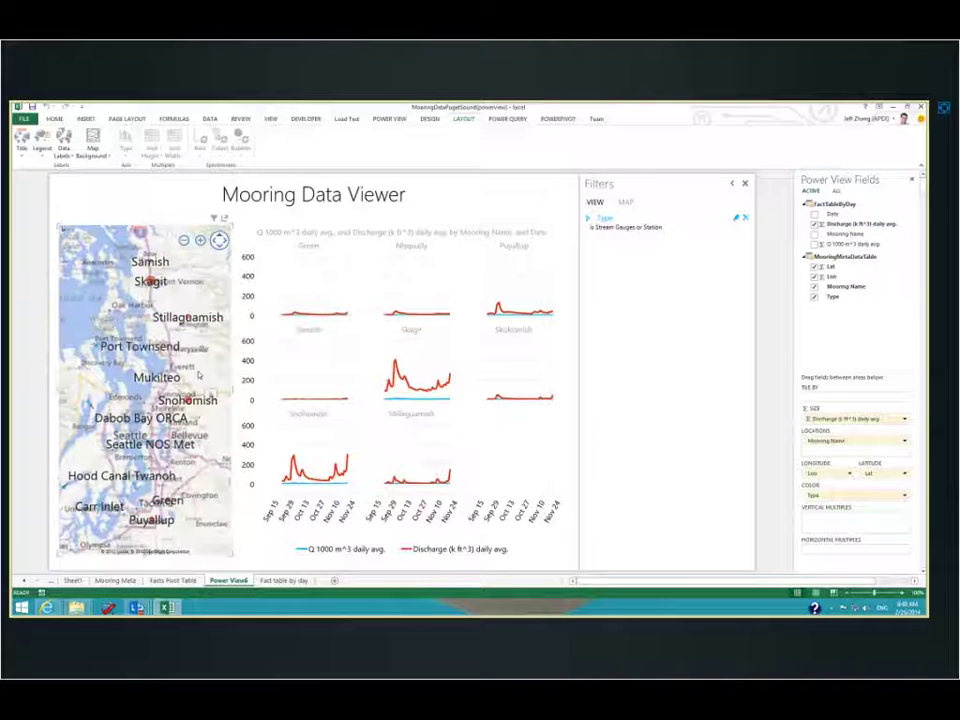
# Try to change the discharge line charts to a stacked column chart.
pyautogui.click(242, 380)
pyautogui.click(63, 150)
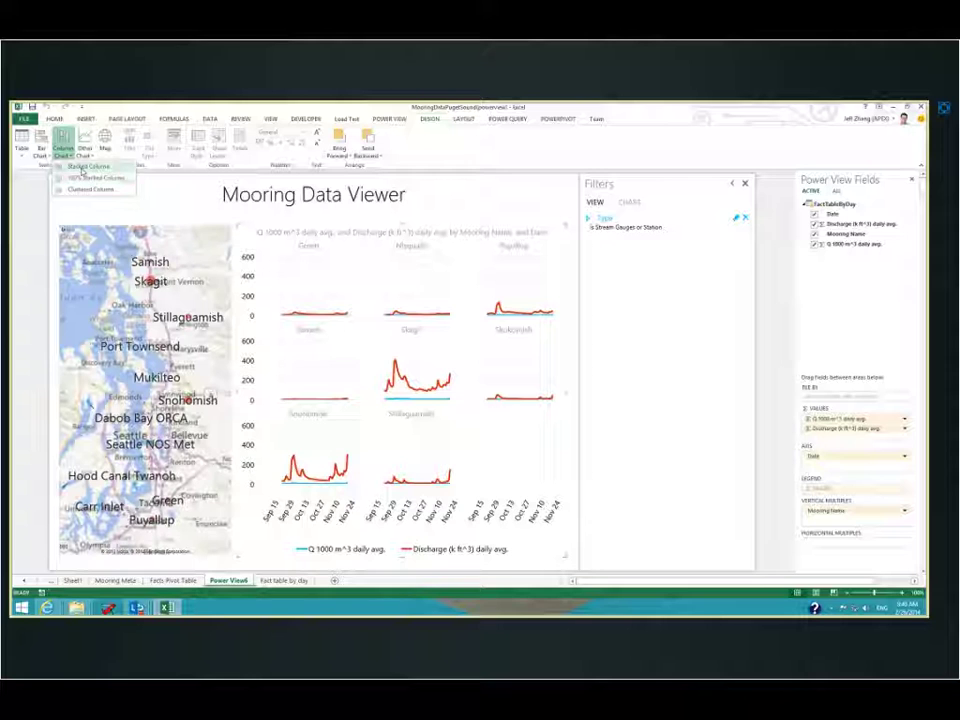
pyautogui.click(75, 166)
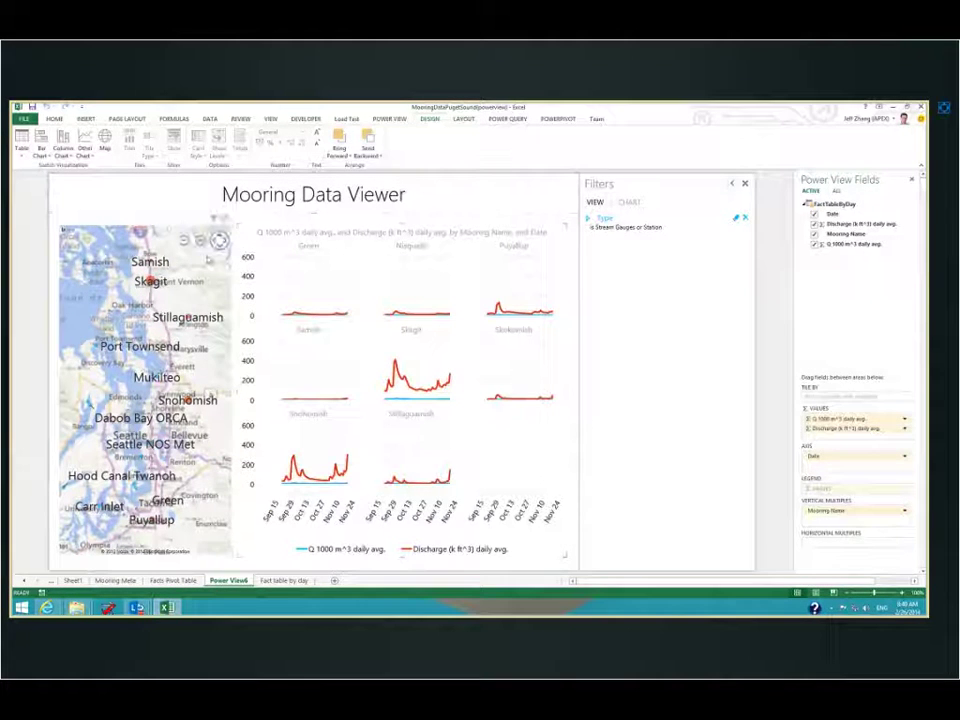
# Try the Reversed Grayscale Road Map background, and set the map to the Aerial (Satellite Photo) background.
pyautogui.click(93, 145)
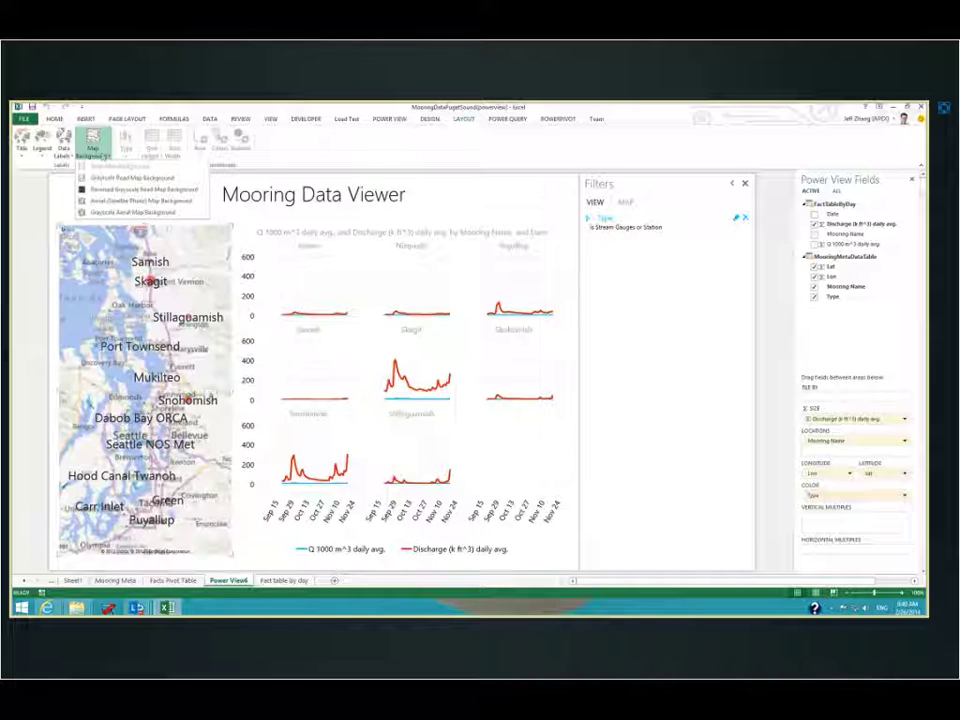
pyautogui.click(113, 190)
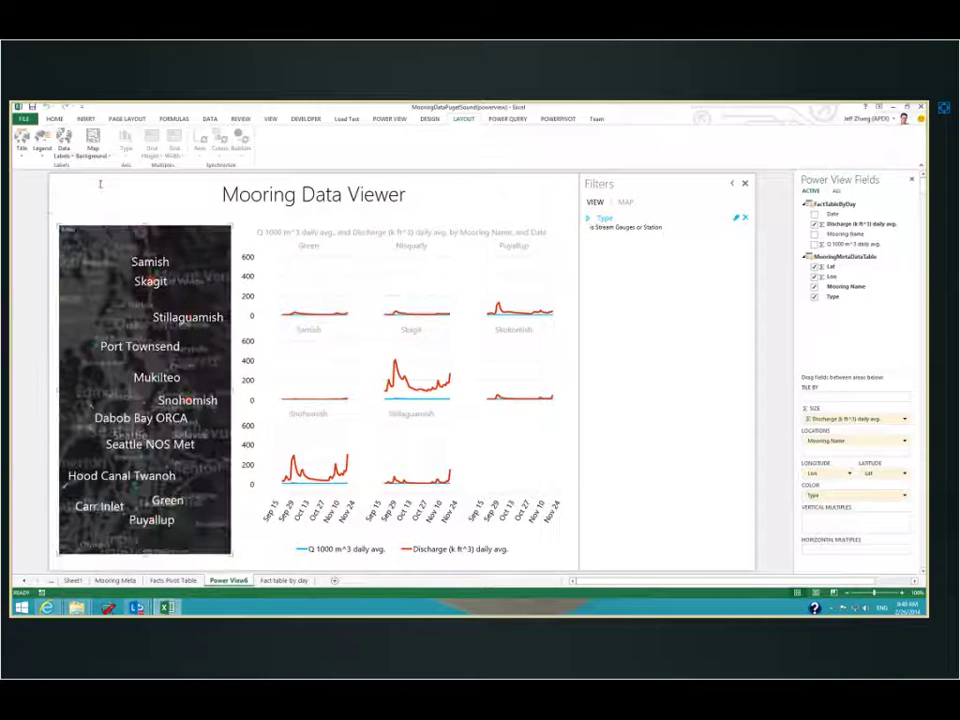
pyautogui.click(93, 145)
pyautogui.click(107, 199)
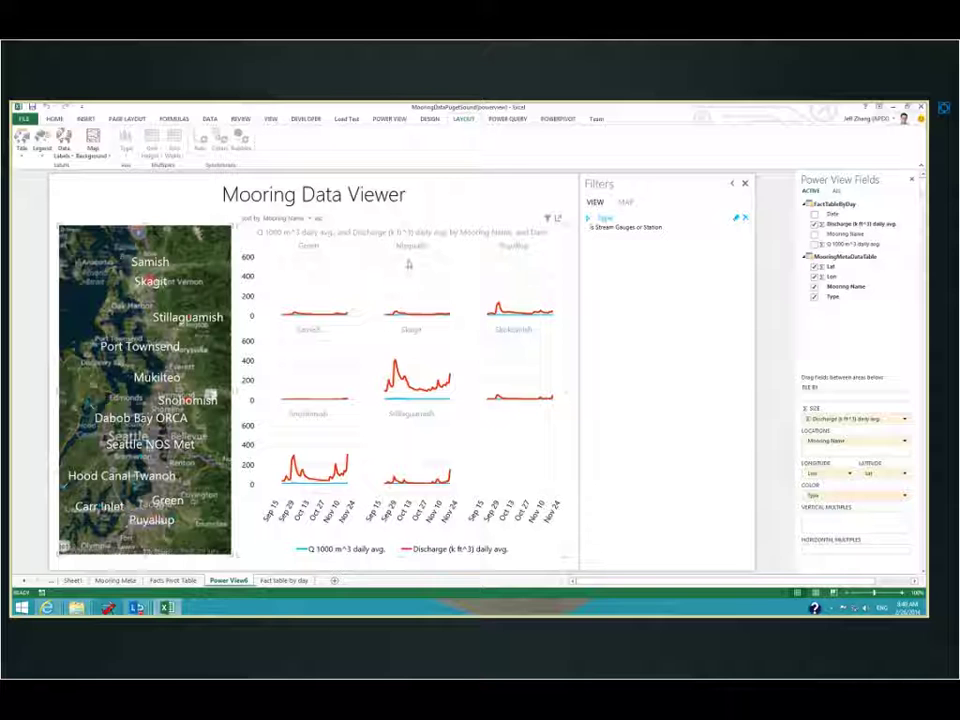
# Filter the line charts to the Green, Nisqually and Puyallup moorings, and remove their Discharge (k ft^3) daily avg. series.
pyautogui.click(548, 275)
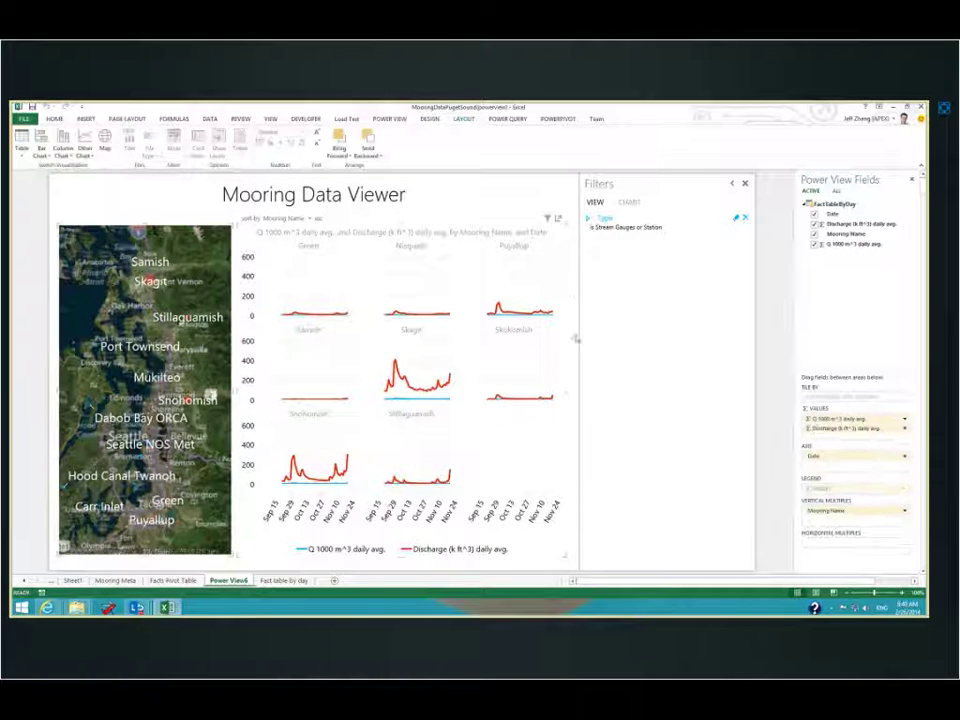
pyautogui.click(634, 205)
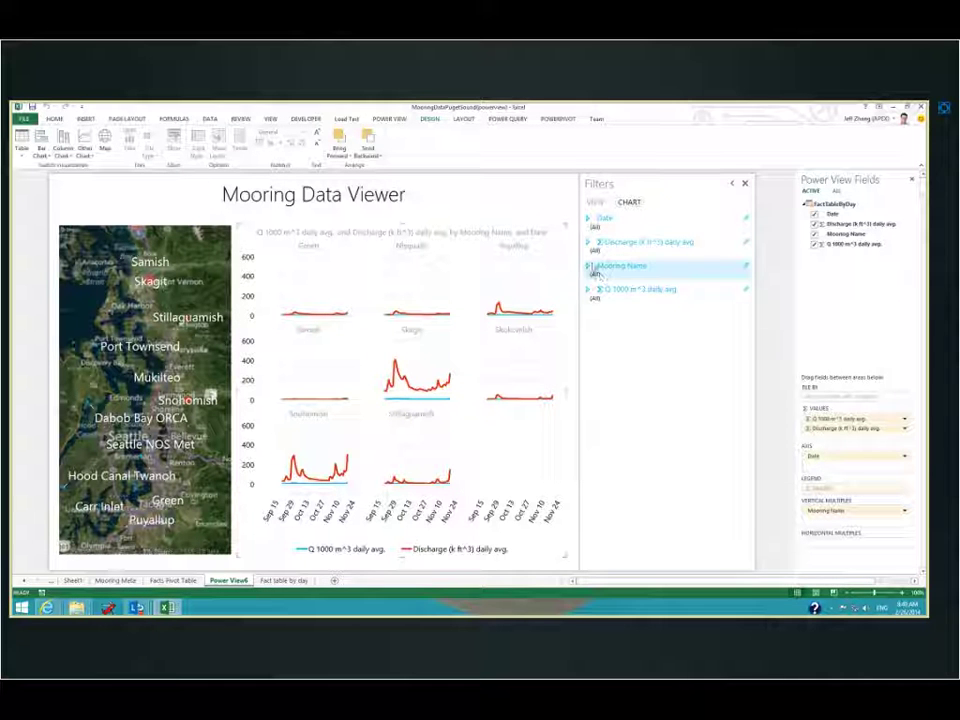
pyautogui.click(590, 266)
pyautogui.click(594, 298)
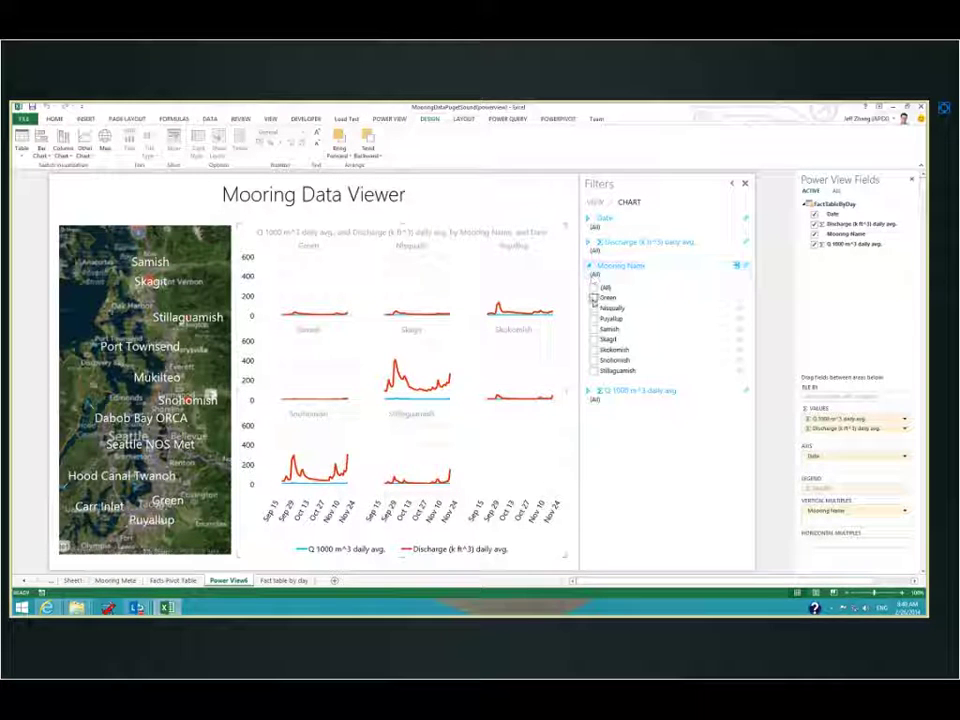
pyautogui.click(594, 308)
pyautogui.click(594, 318)
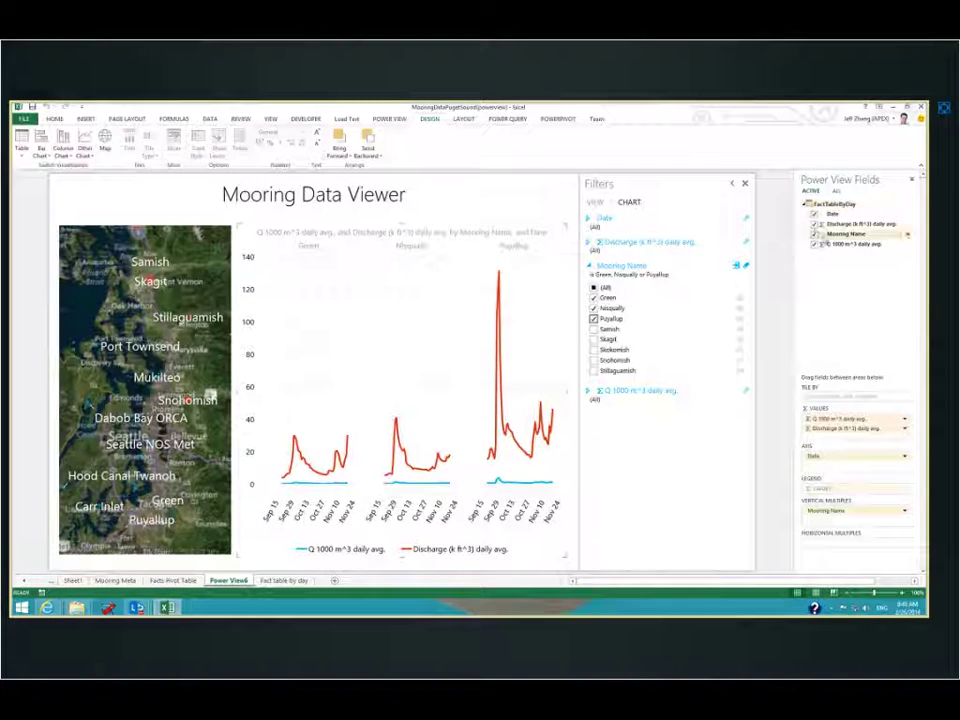
pyautogui.moveTo(835, 224); pyautogui.dragTo(670, 388)
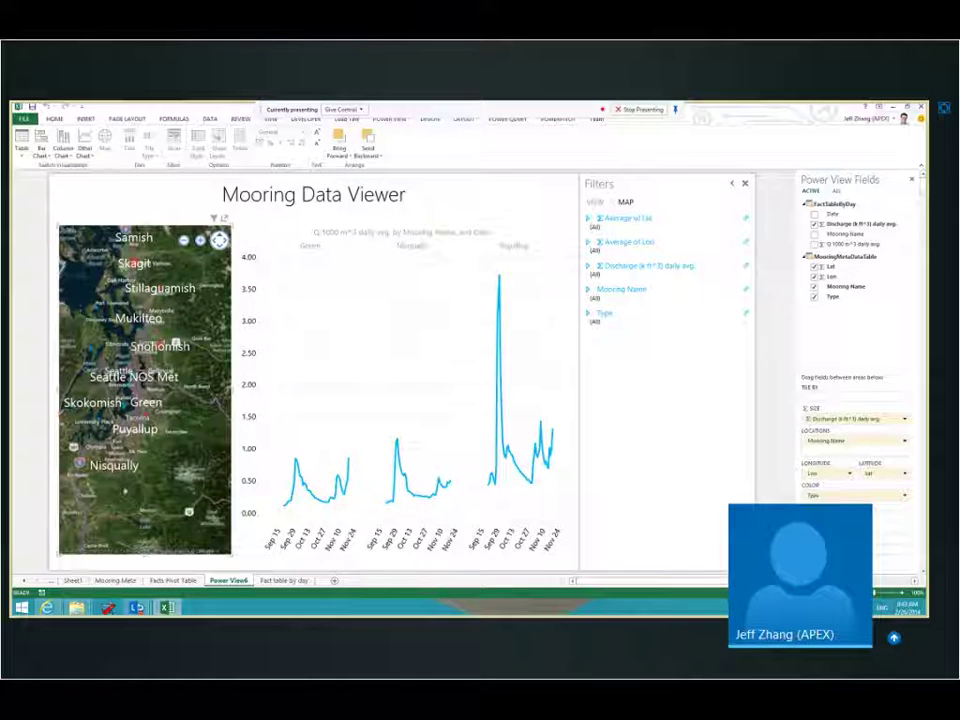
# Examine the labelled moorings from Skagit down to Nisqually on the satellite map.
pyautogui.moveTo(197, 482); pyautogui.dragTo(183, 498)
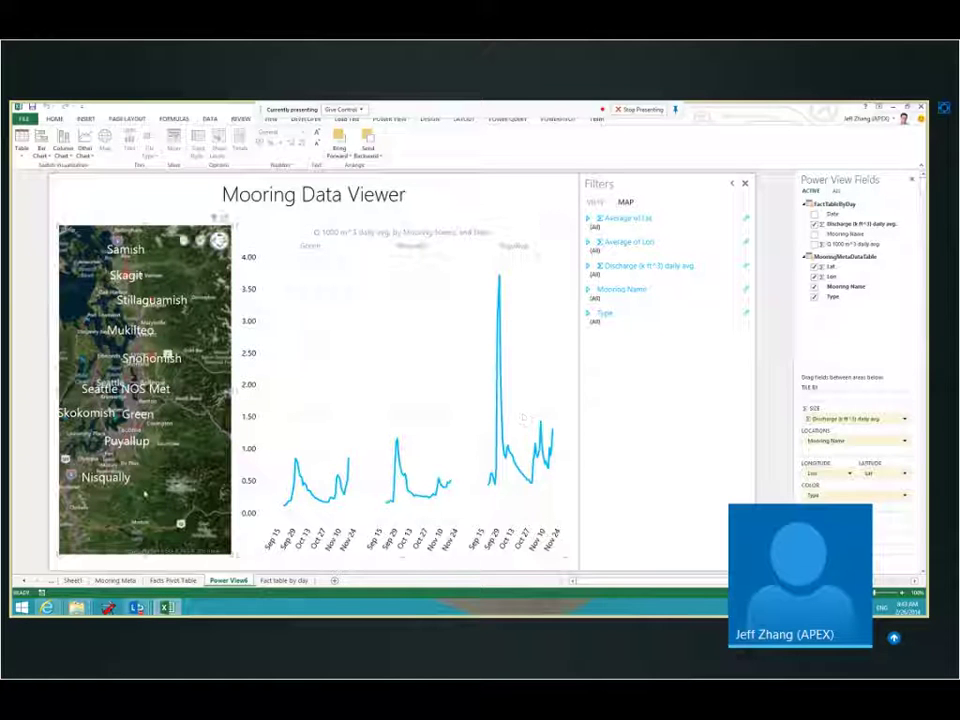
pyautogui.scroll(1, 145, 494)
pyautogui.scroll(1, 148, 478)
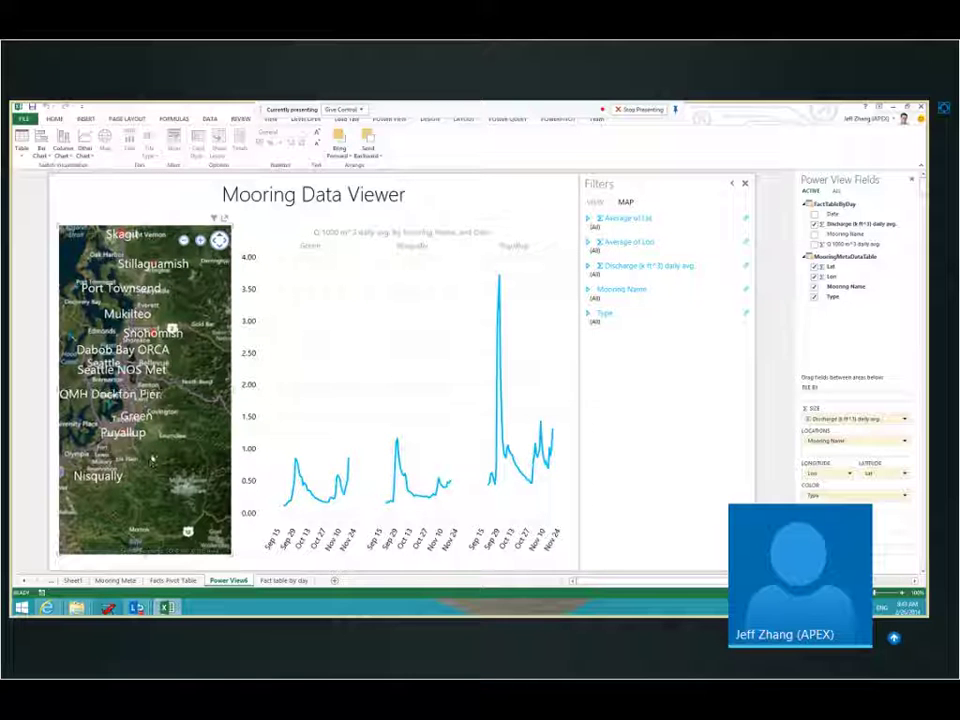
pyautogui.scroll(1, 156, 474)
pyautogui.scroll(1, 158, 477)
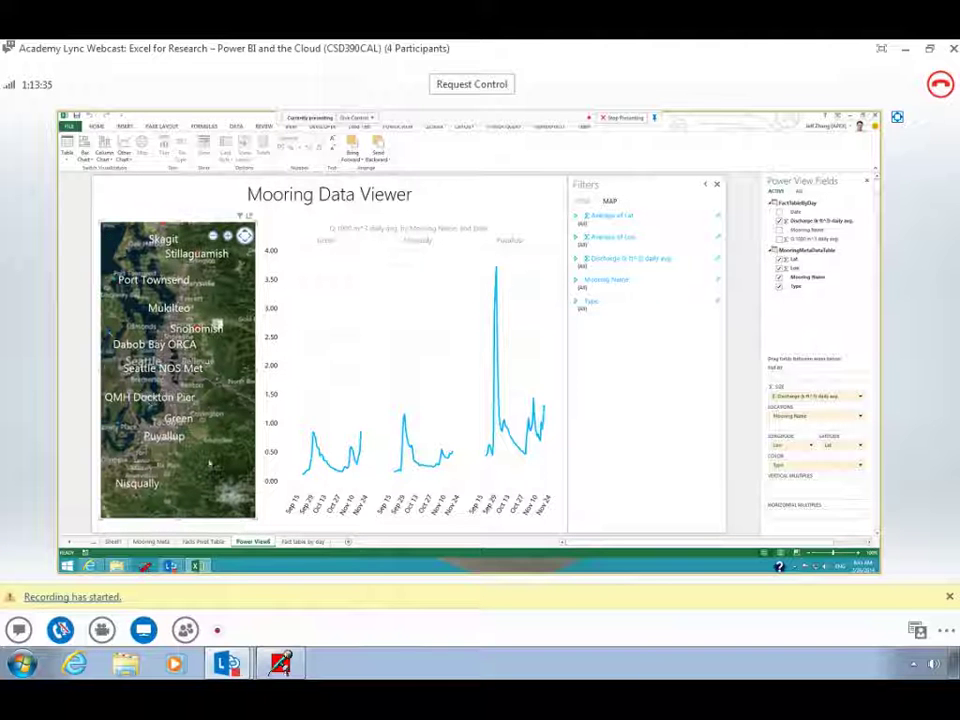
# Insert a new Power View report sheet in the mooring workbook.
pyautogui.press('F5')
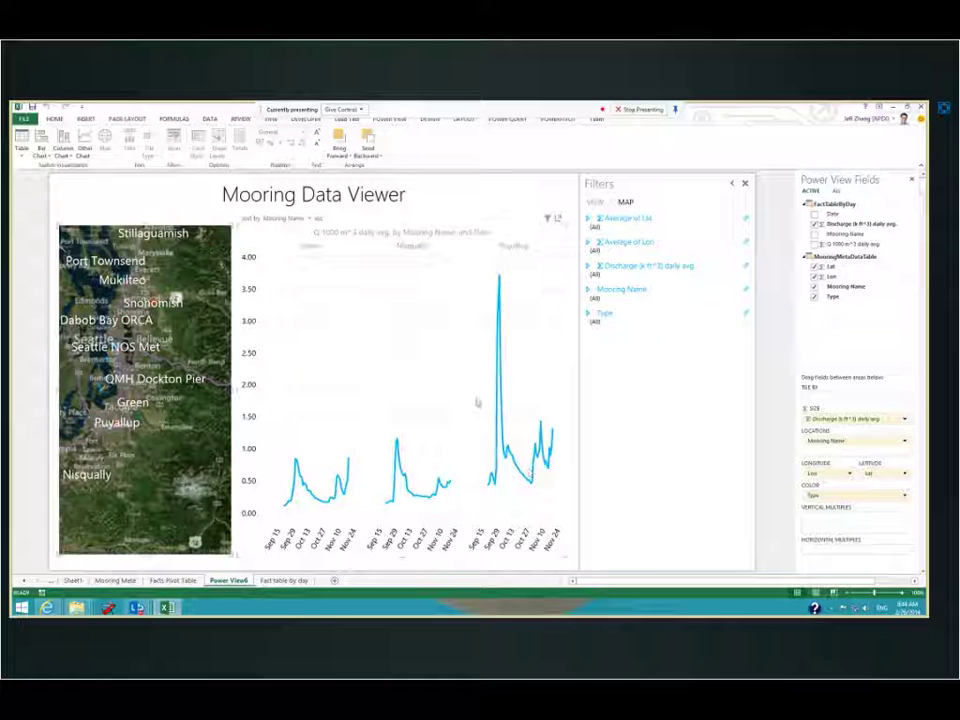
pyautogui.click(517, 196)
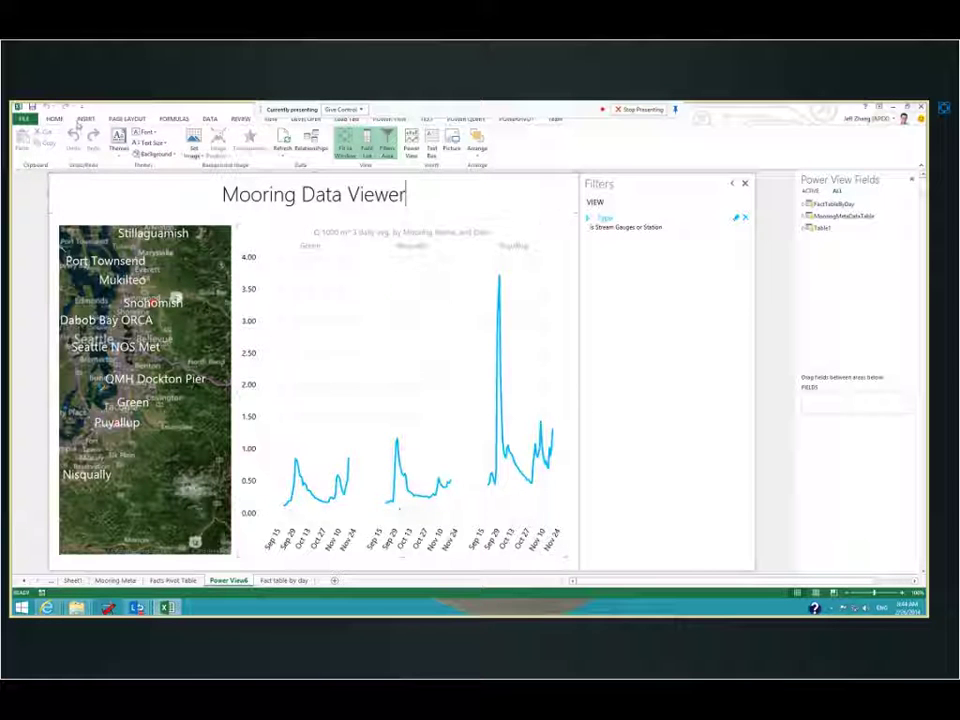
pyautogui.click(130, 196)
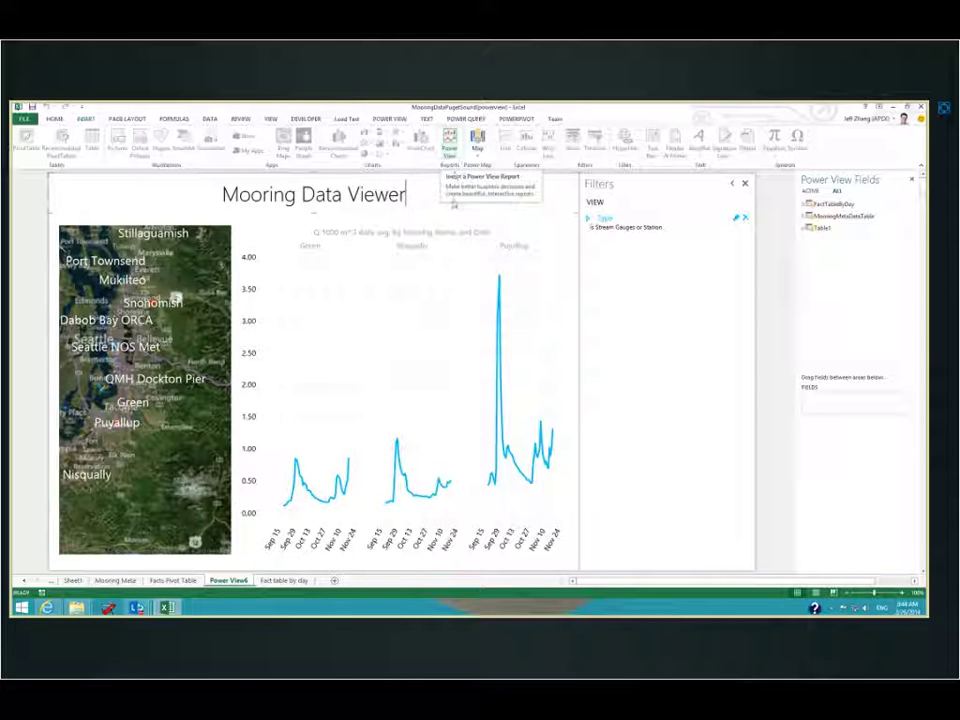
pyautogui.click(449, 148)
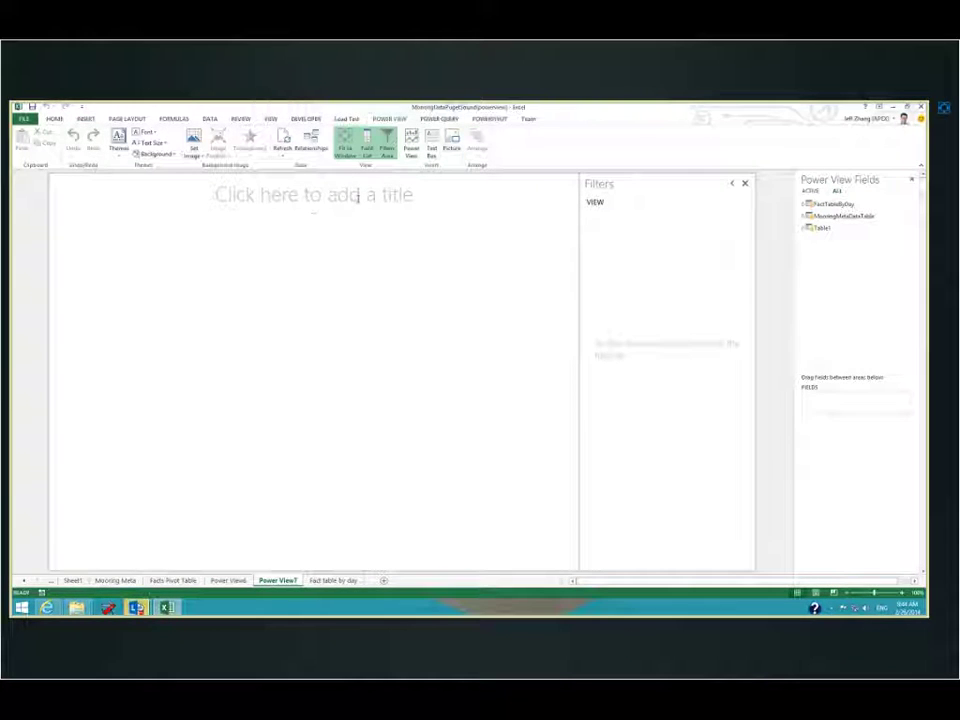
# Title the new report "Mooring Data Viewer", checking the meeting chat in Lync partway through.
pyautogui.click(357, 197)
pyautogui.write('Mooring Data')
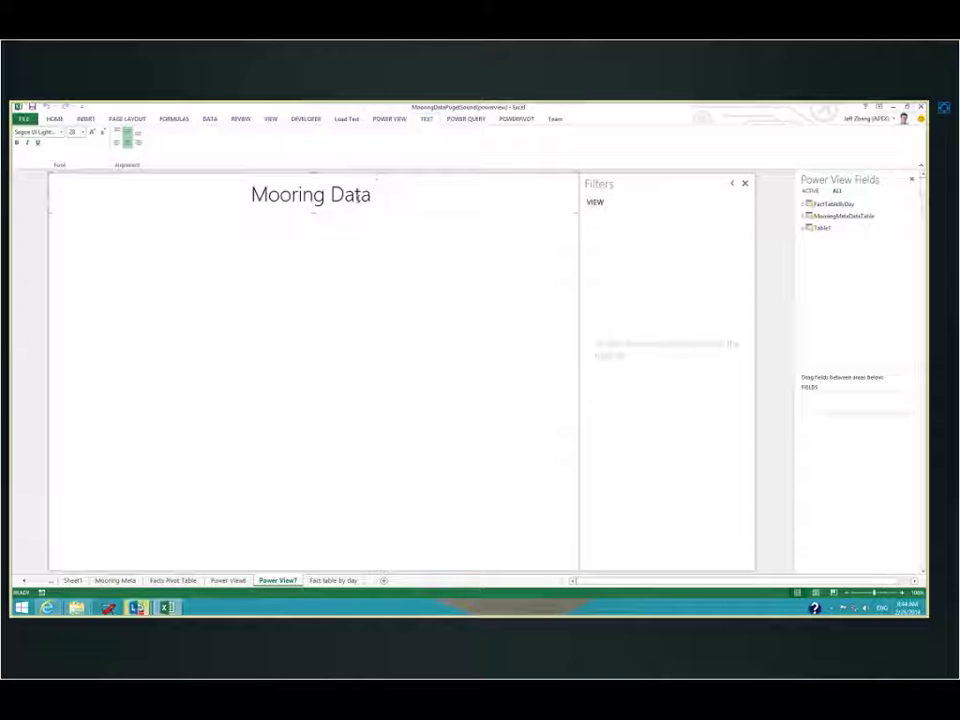
pyautogui.click(137, 607)
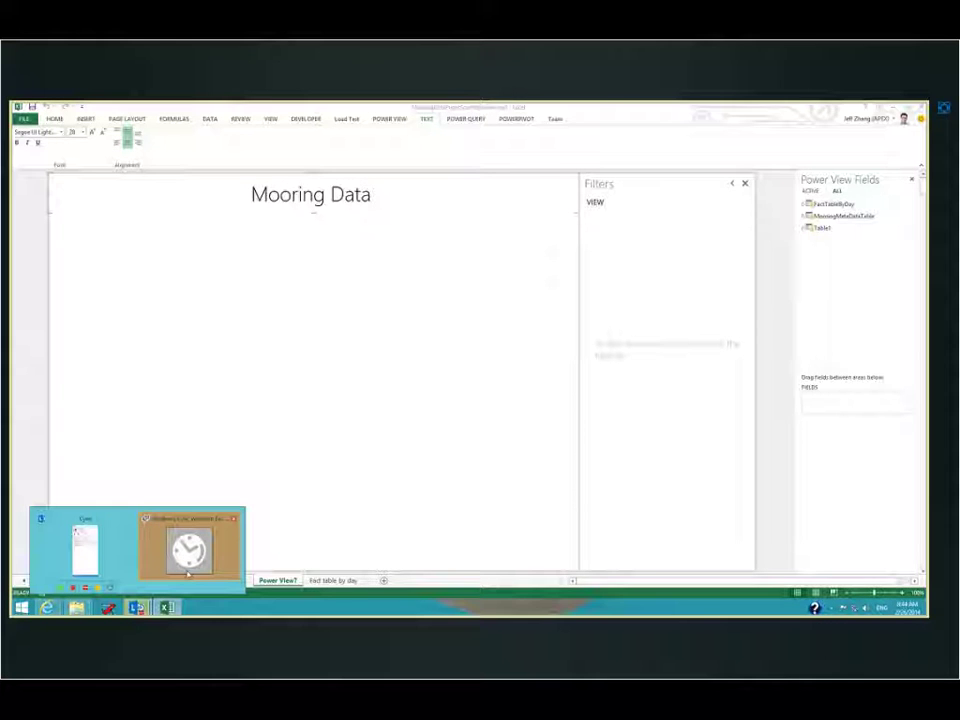
pyautogui.click(187, 566)
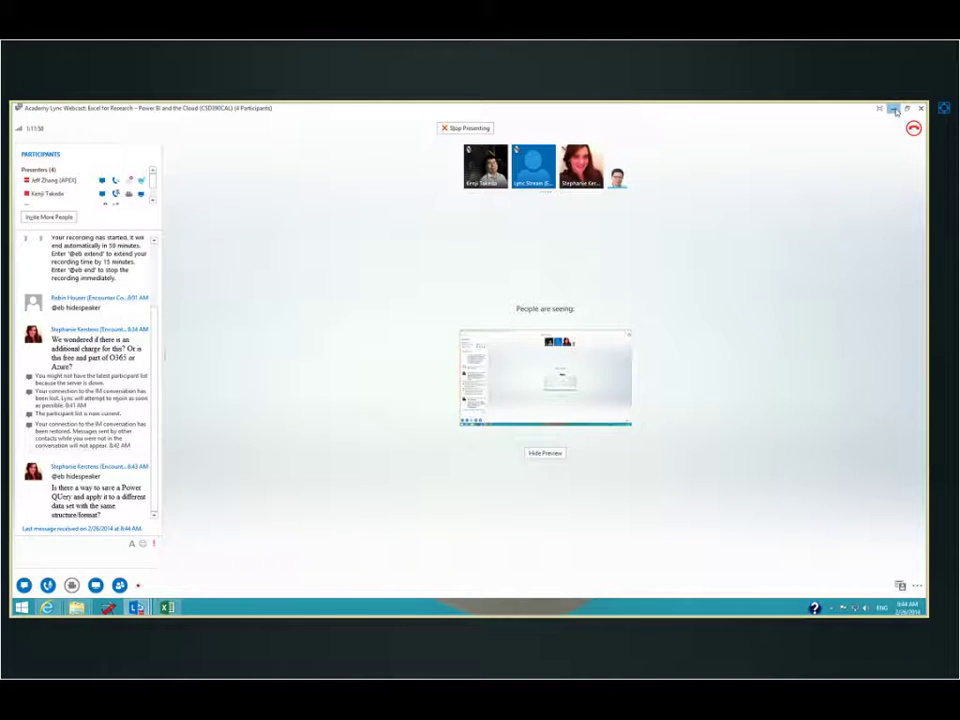
pyautogui.hotkey('alt', 'Tab')
pyautogui.write('Viewer')
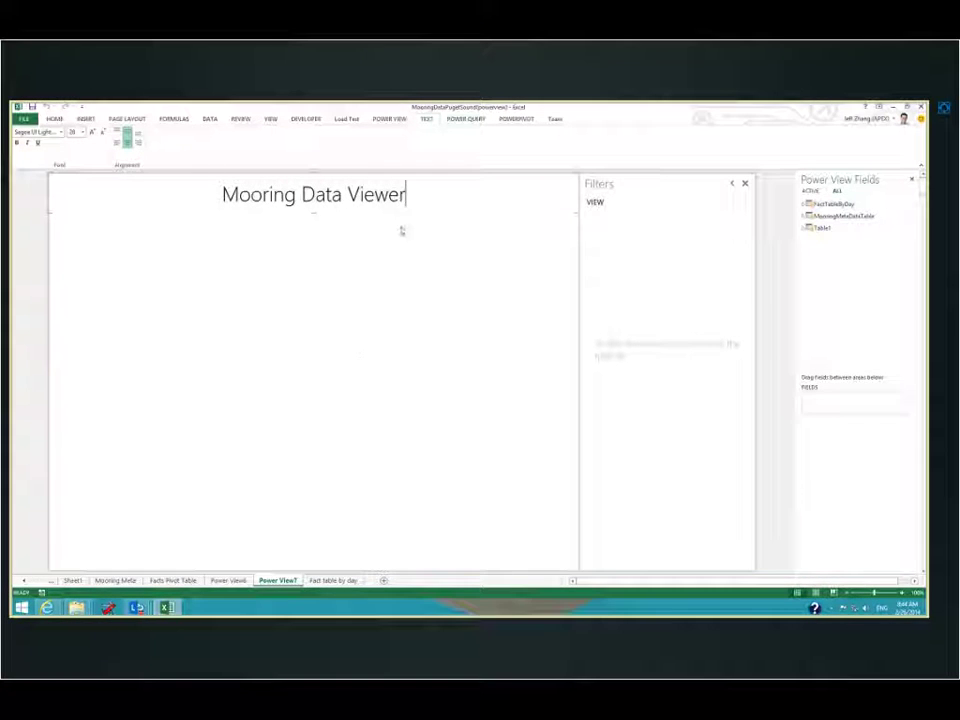
pyautogui.click(383, 279)
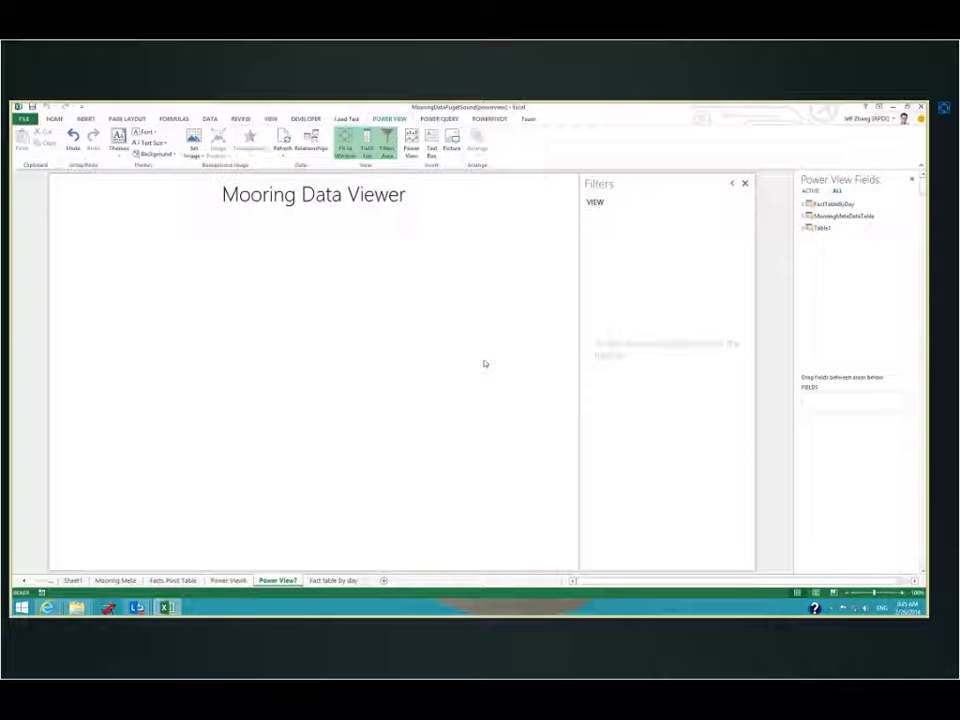
# Examine the source data on the Fact table by day and Mooring Meta sheets, returning to the new Power View report.
pyautogui.click(805, 229)
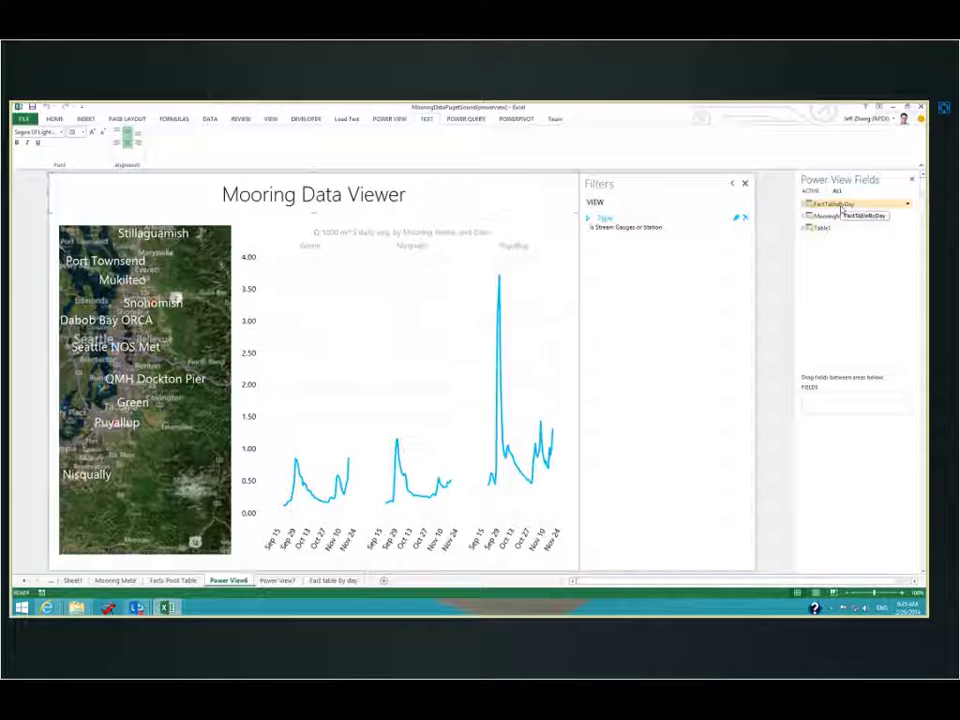
pyautogui.click(338, 581)
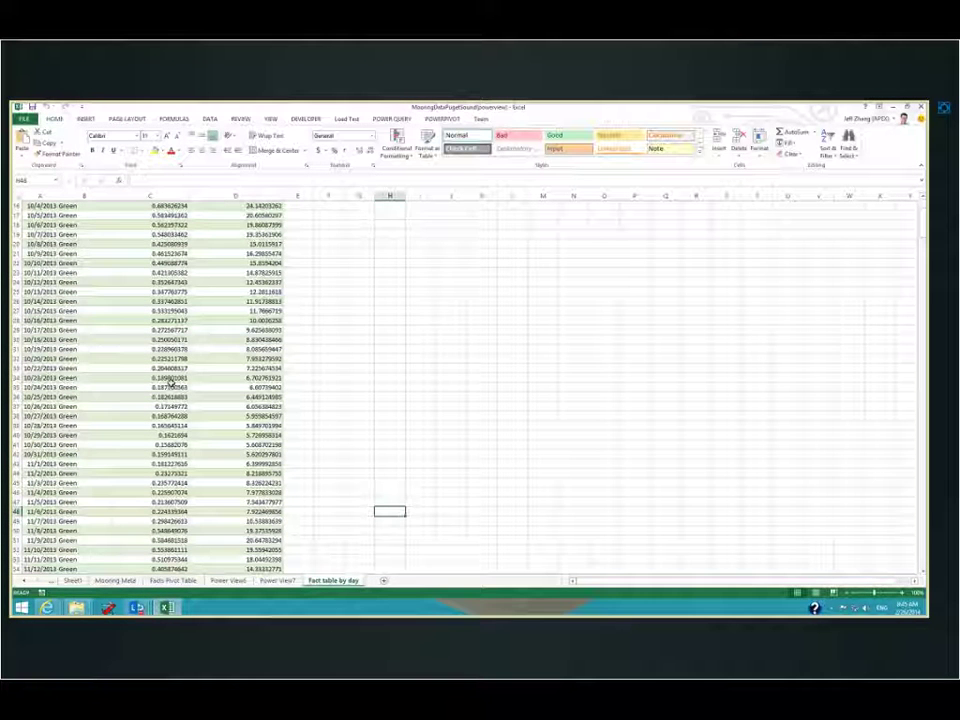
pyautogui.scroll(-9, 170, 384)
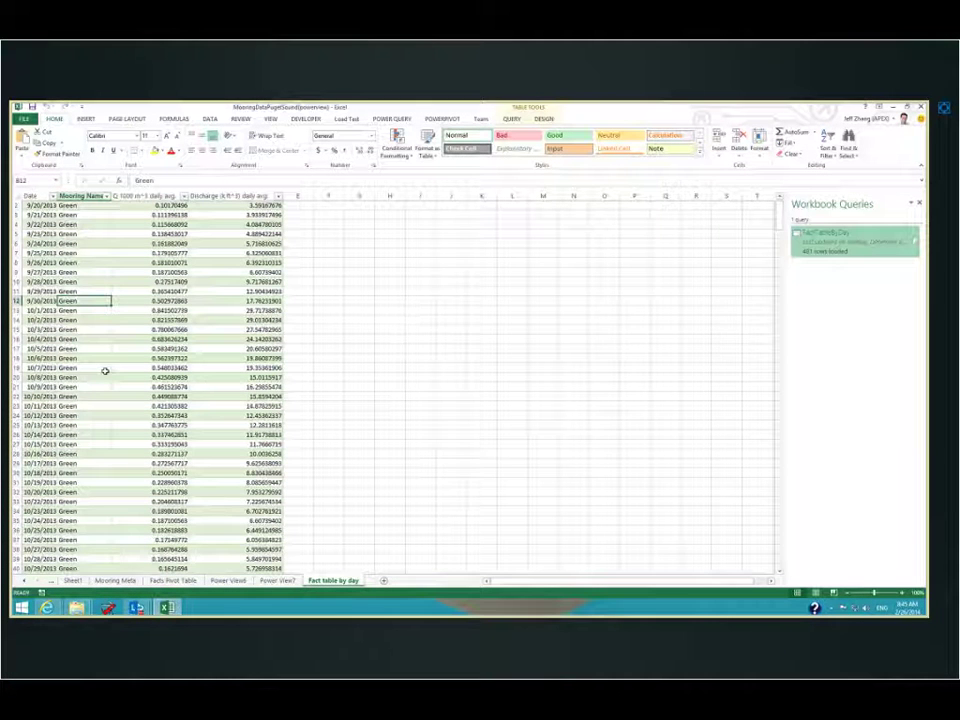
pyautogui.scroll(-20, 104, 371)
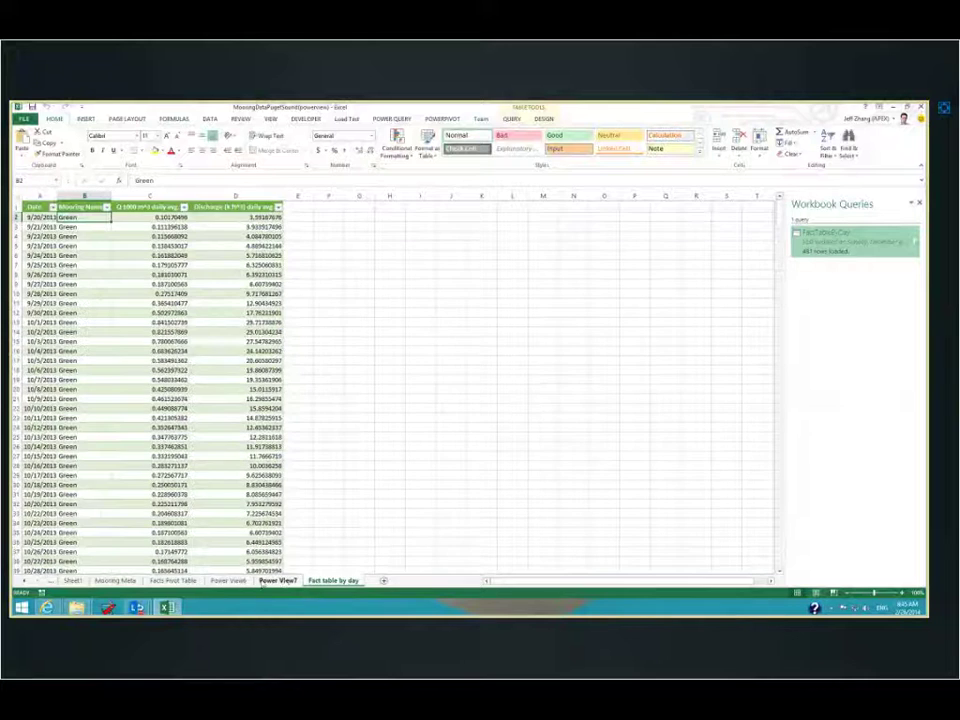
pyautogui.click(279, 580)
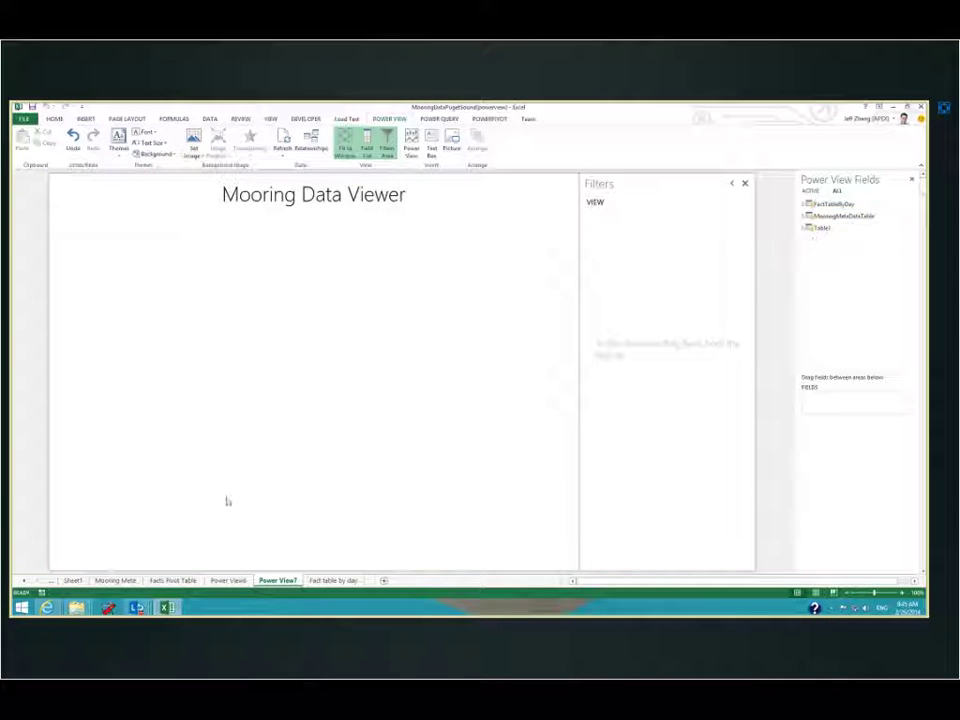
pyautogui.click(115, 580)
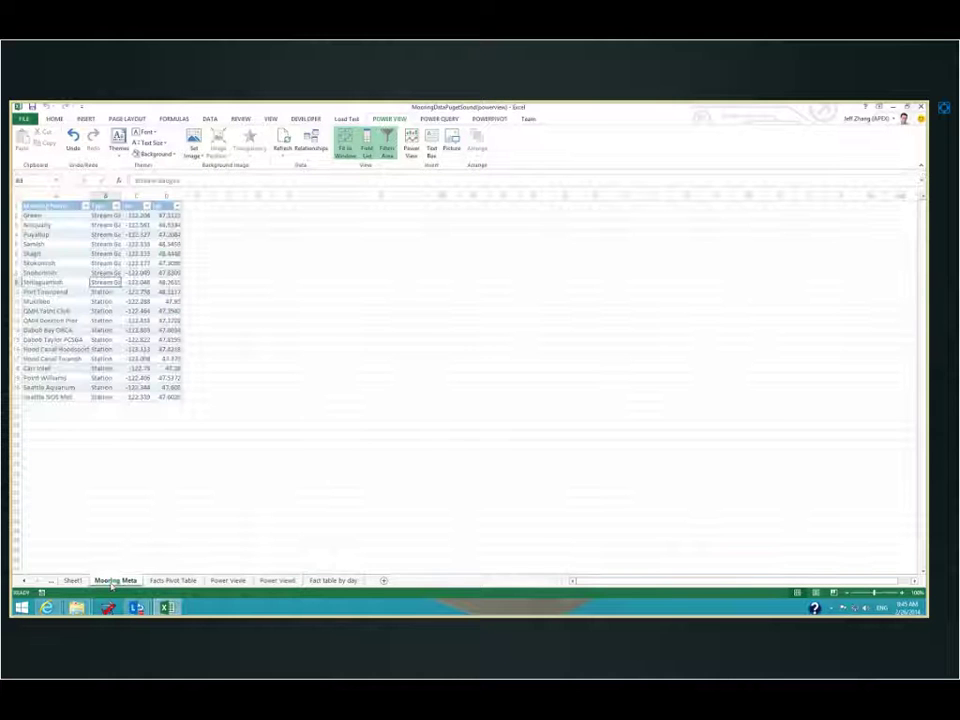
pyautogui.moveTo(141, 196); pyautogui.dragTo(155, 197)
pyautogui.click(278, 580)
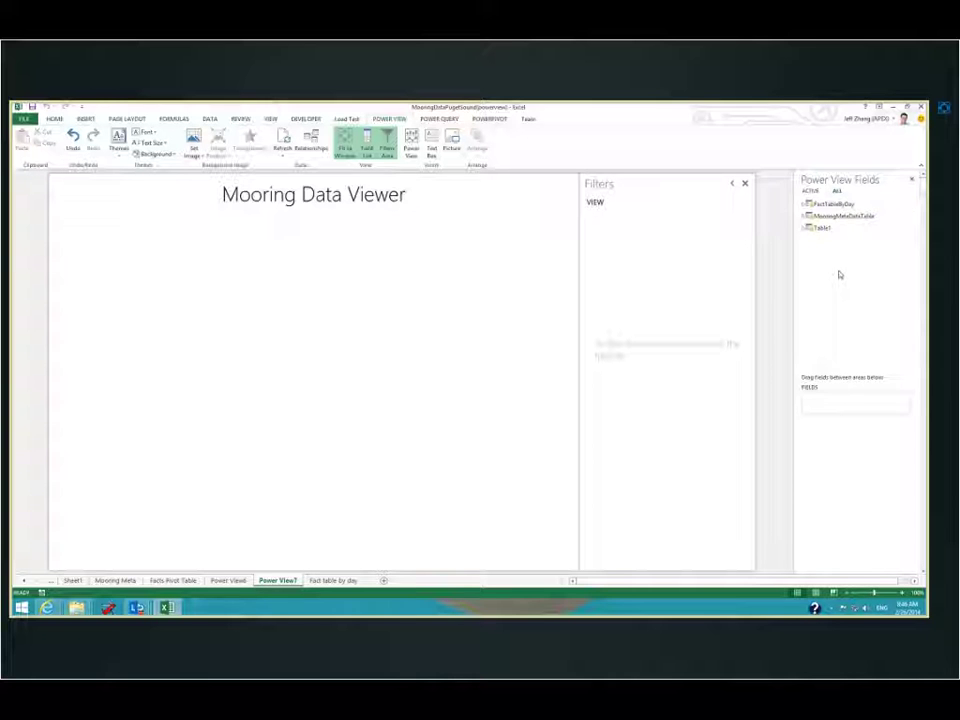
# Build a table from the Lat, Lon, Mooring Name and Type fields of MooringMetaDataTable, and extend it down the report.
pyautogui.click(806, 216)
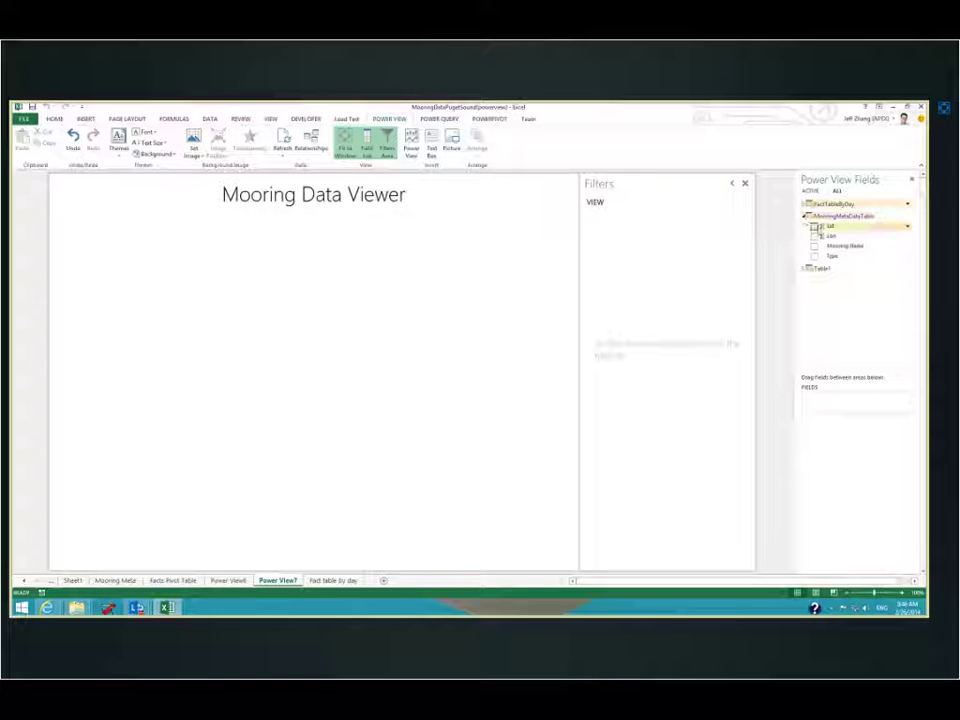
pyautogui.click(814, 226)
pyautogui.click(814, 236)
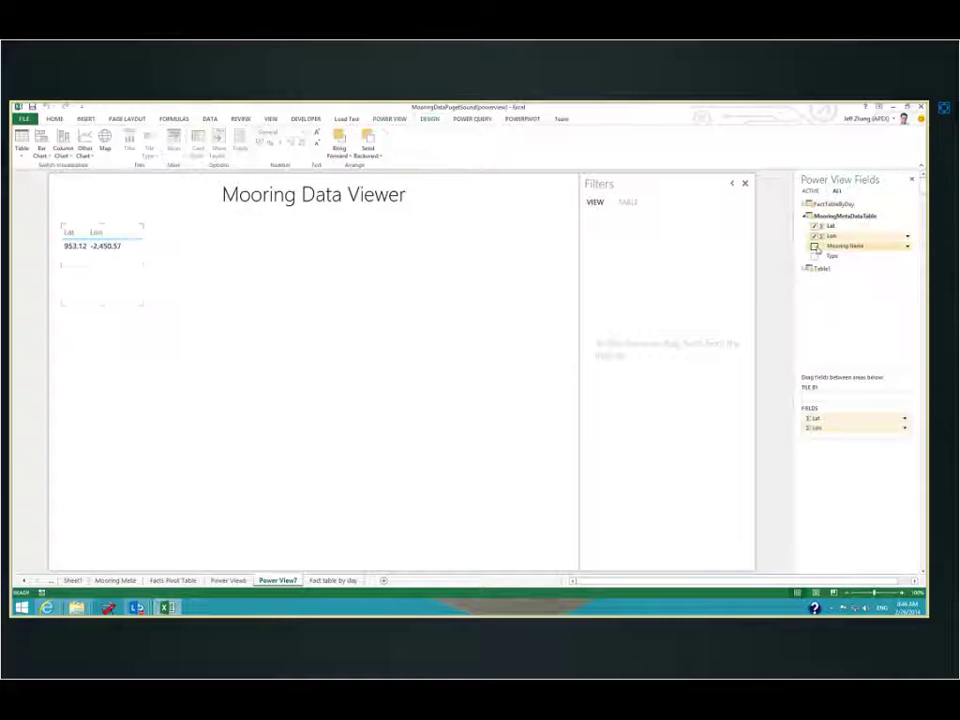
pyautogui.click(814, 246)
pyautogui.click(814, 256)
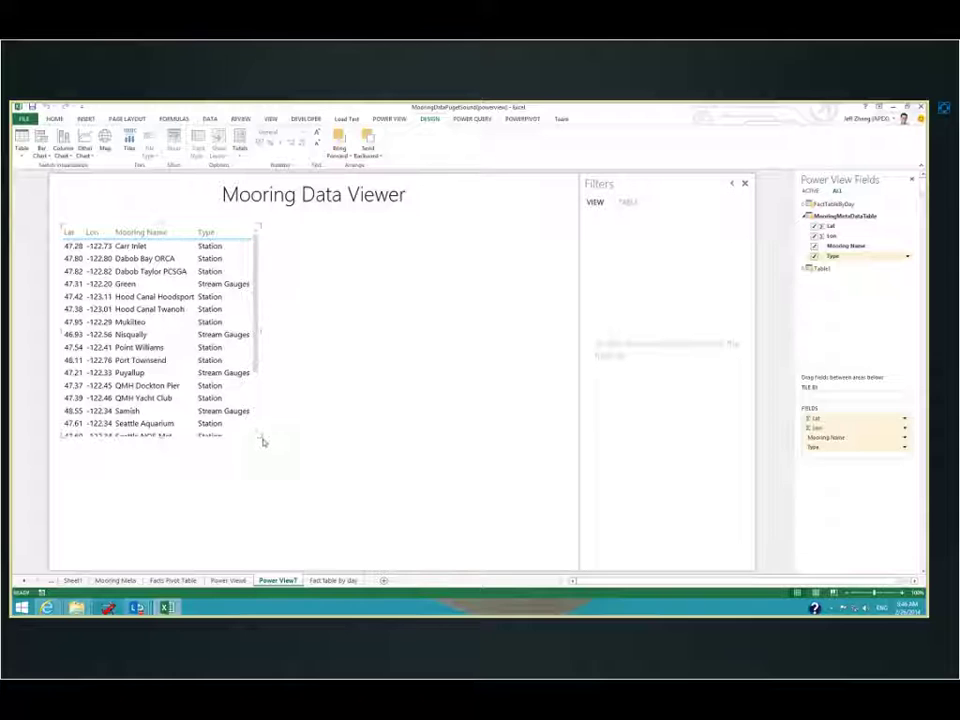
pyautogui.moveTo(259, 437); pyautogui.dragTo(236, 561)
pyautogui.click(362, 364)
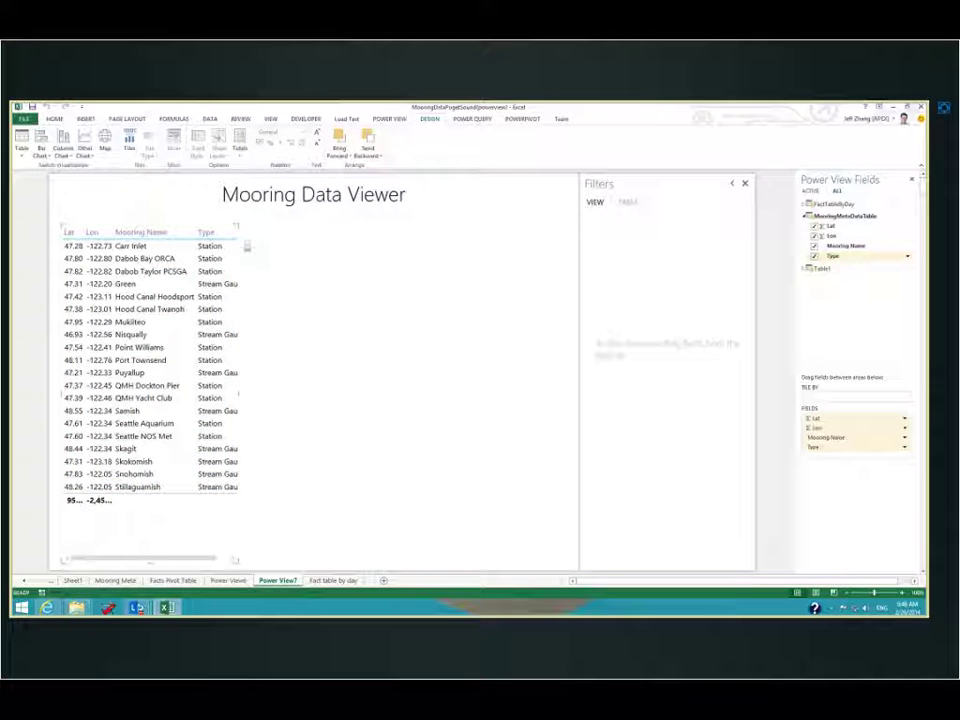
# Convert the table to a map with Lat as latitude, Lon as longitude and Mooring Name as location, removing Mooring Name from the vertical multiples.
pyautogui.click(105, 145)
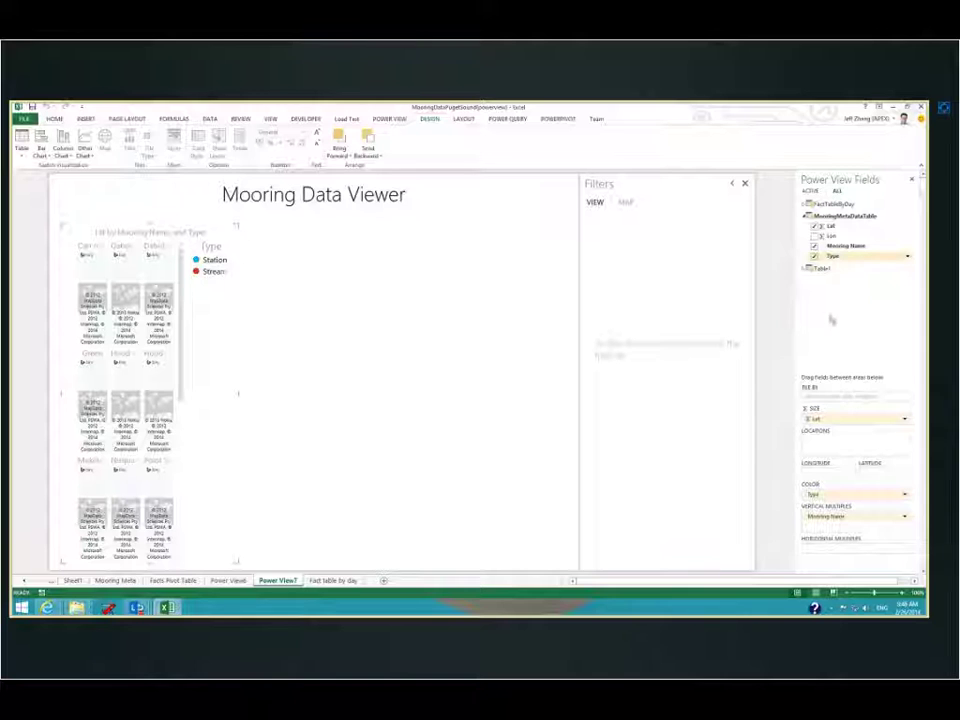
pyautogui.moveTo(836, 234); pyautogui.dragTo(886, 473)
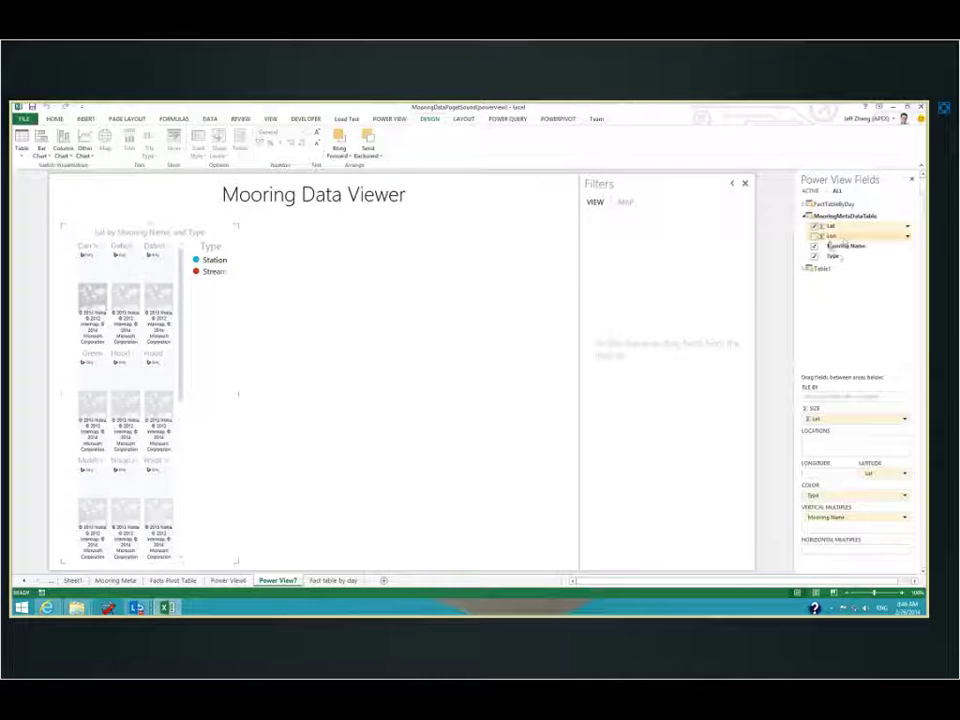
pyautogui.moveTo(830, 236); pyautogui.dragTo(814, 474)
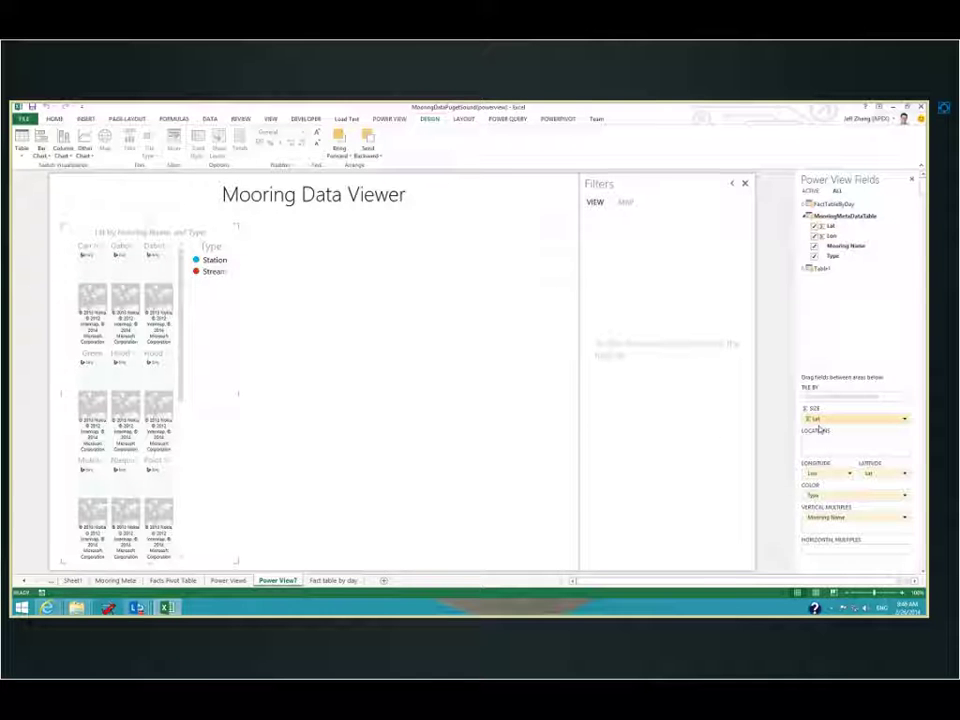
pyautogui.moveTo(848, 247); pyautogui.dragTo(842, 442)
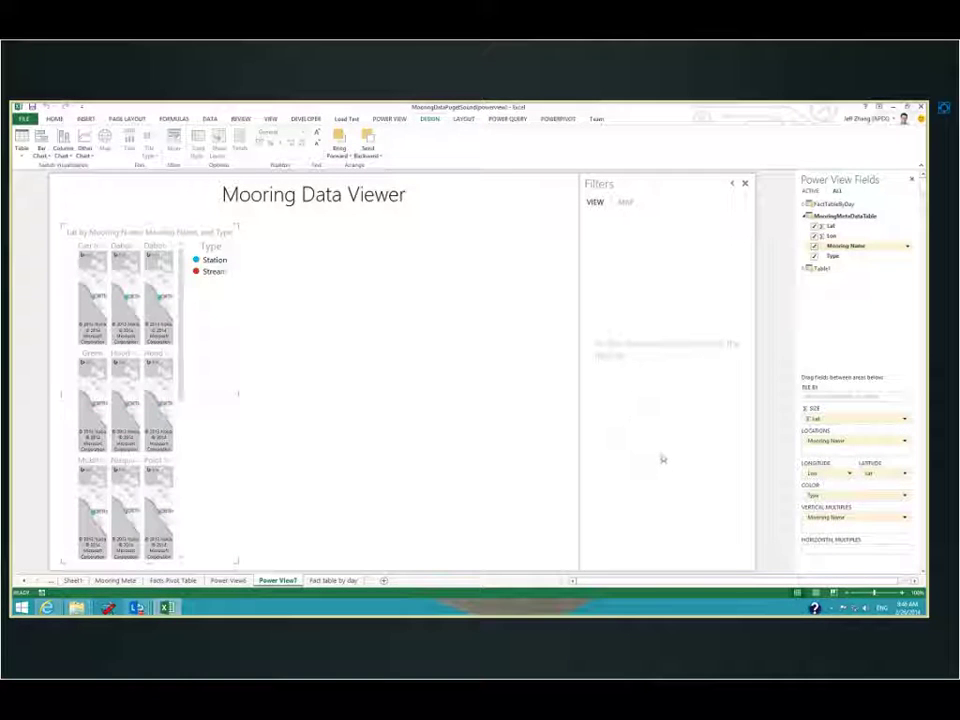
pyautogui.click(905, 518)
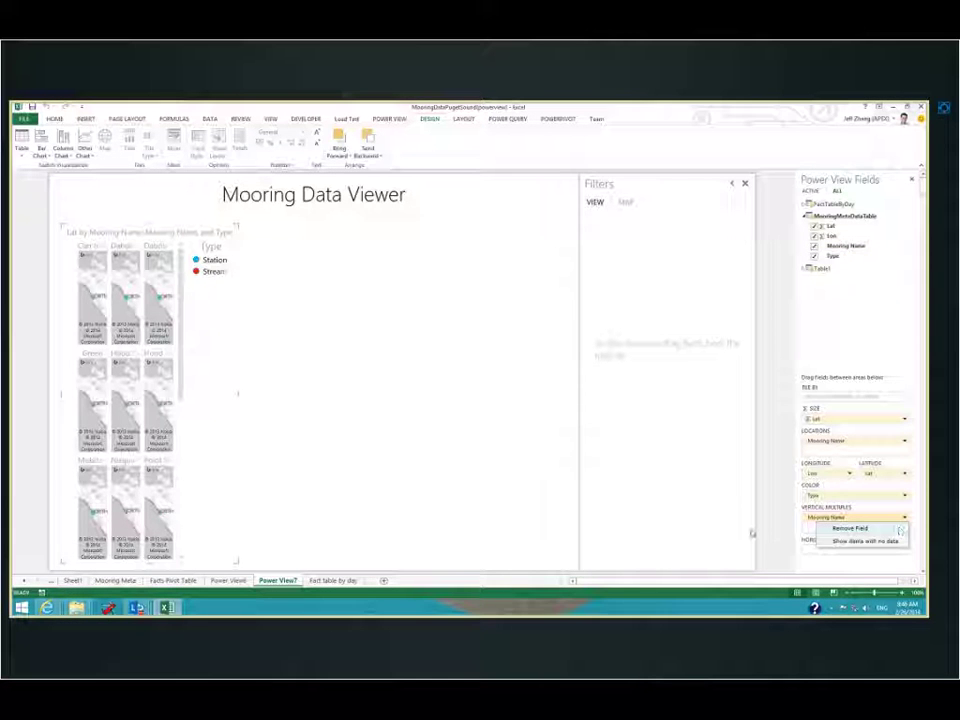
pyautogui.click(849, 528)
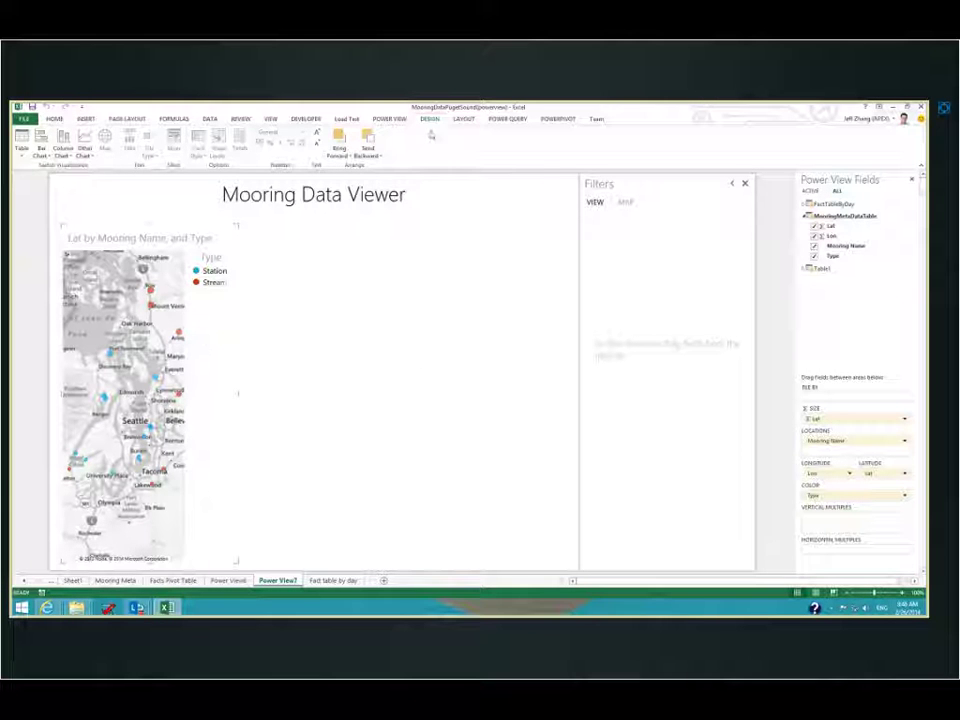
# Hide the mooring map's legend and title.
pyautogui.click(463, 119)
pyautogui.click(63, 143)
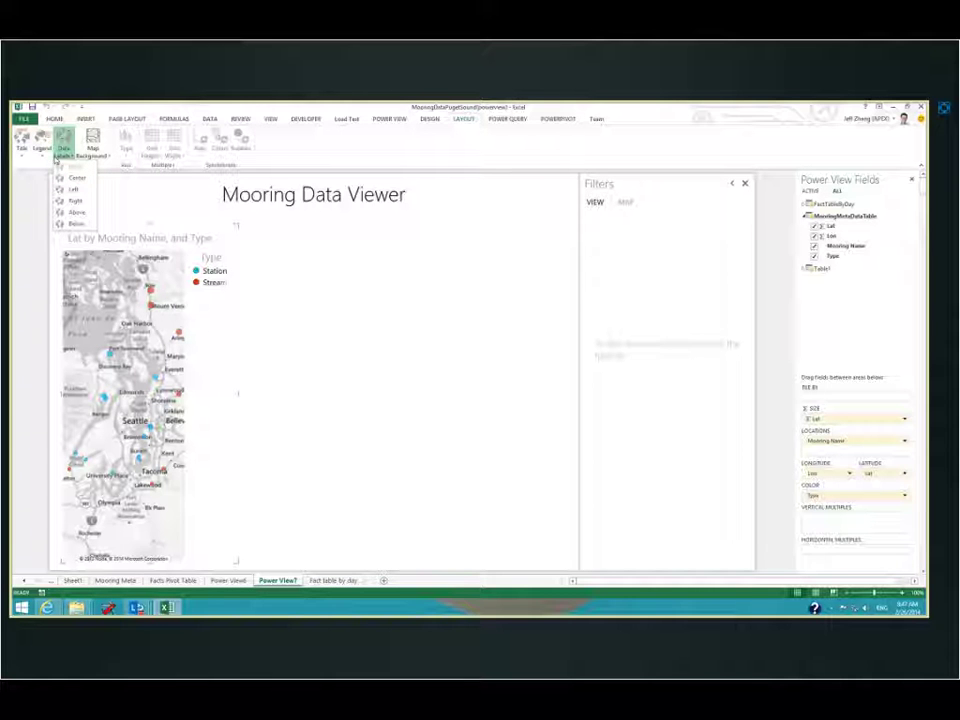
pyautogui.click(42, 145)
pyautogui.click(55, 167)
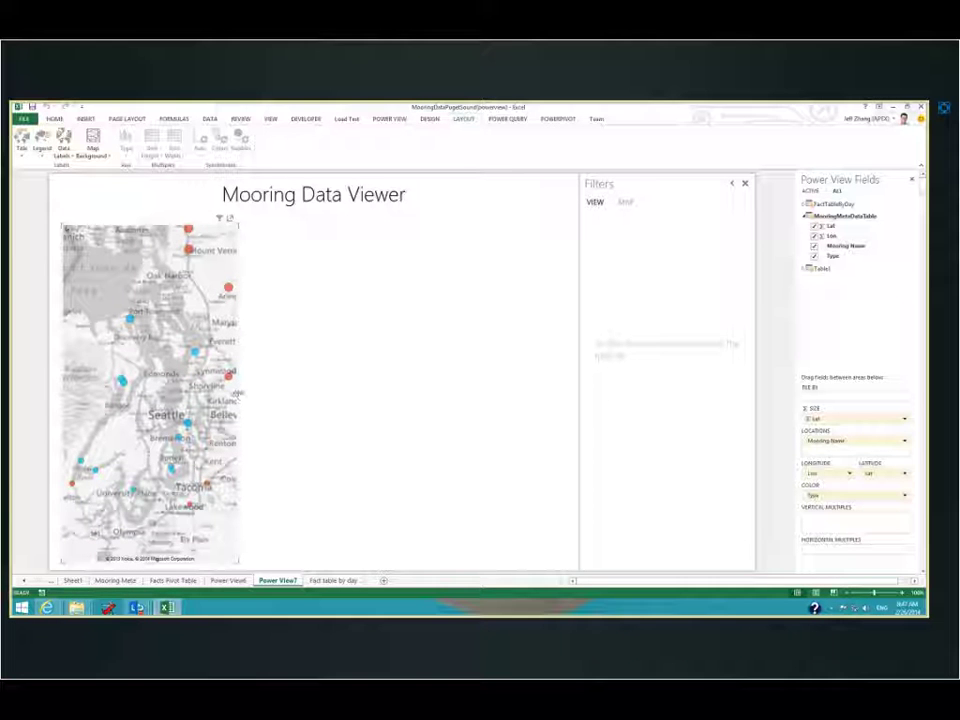
# Try the Grayscale Aerial background, and set the mooring map to the Aerial (Satellite Photo) background.
pyautogui.click(92, 158)
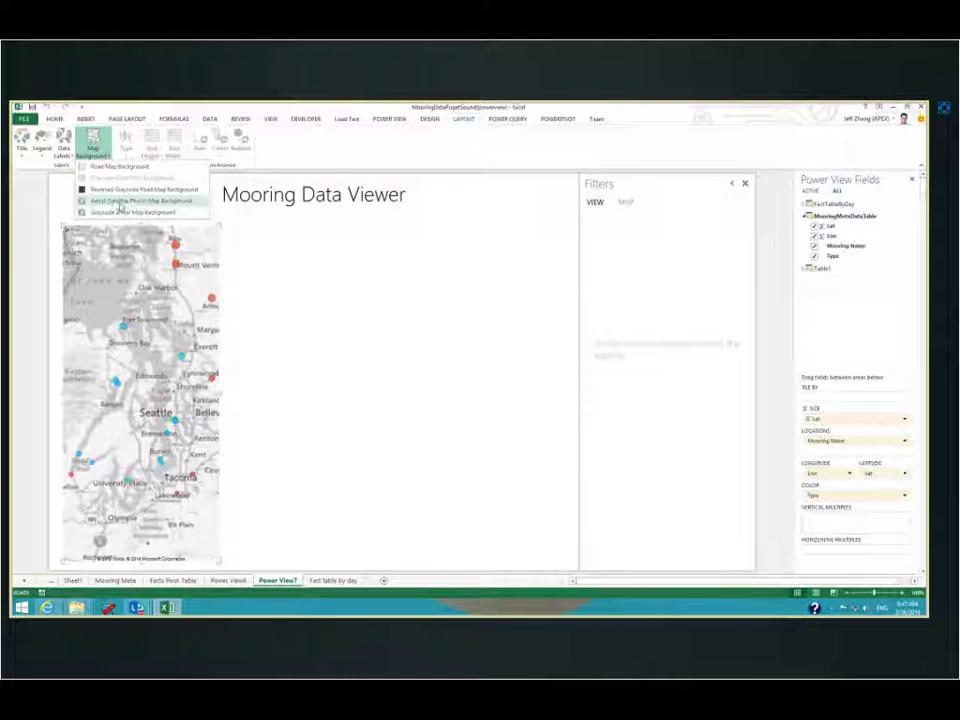
pyautogui.click(117, 202)
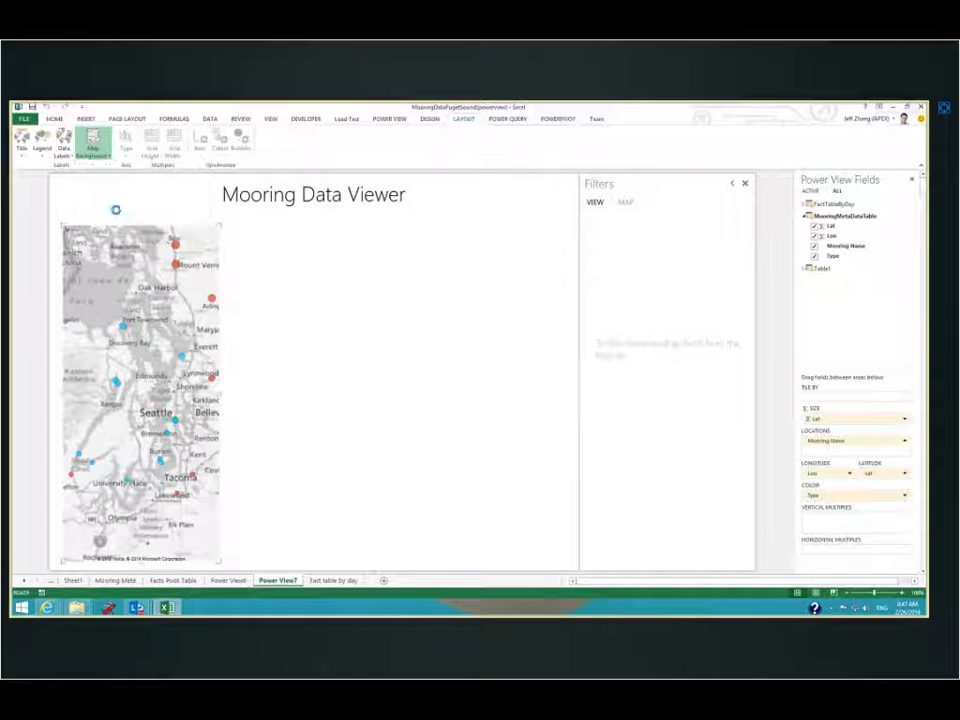
pyautogui.click(92, 150)
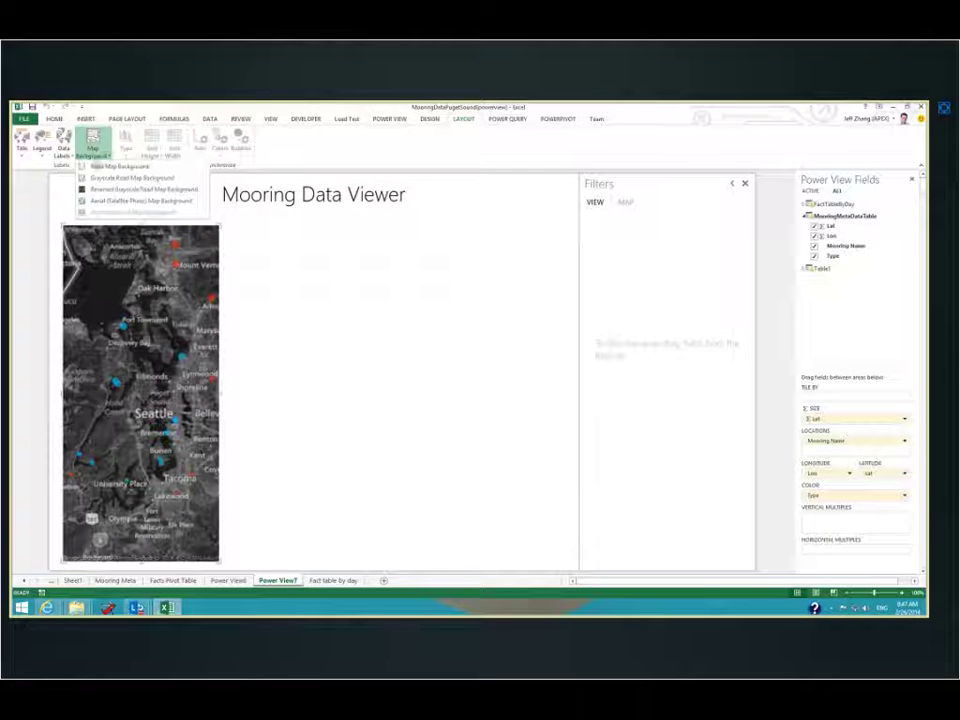
pyautogui.click(110, 200)
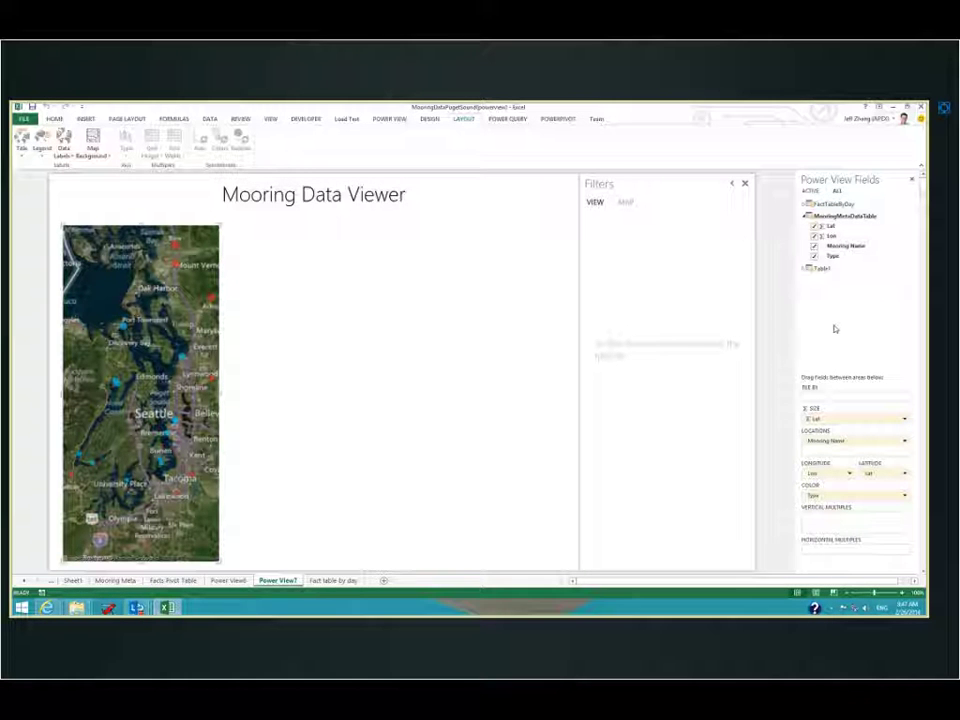
# Size the mooring map's markers by Discharge (k ft^3) daily avg. from FactTableByDay instead of Lat.
pyautogui.moveTo(174, 320)
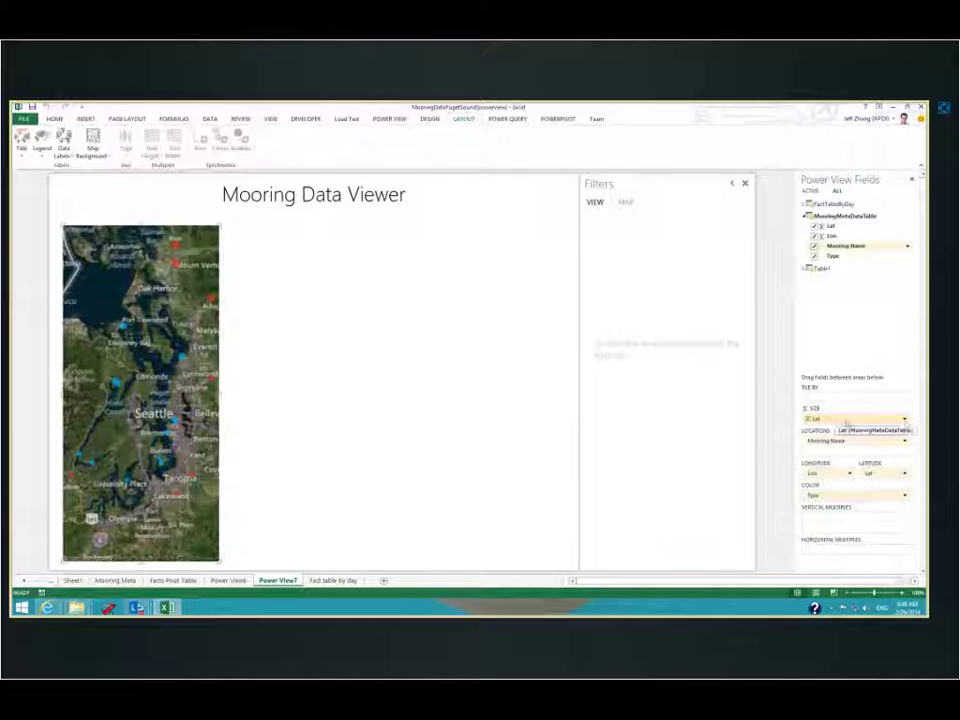
pyautogui.click(904, 420)
pyautogui.click(880, 431)
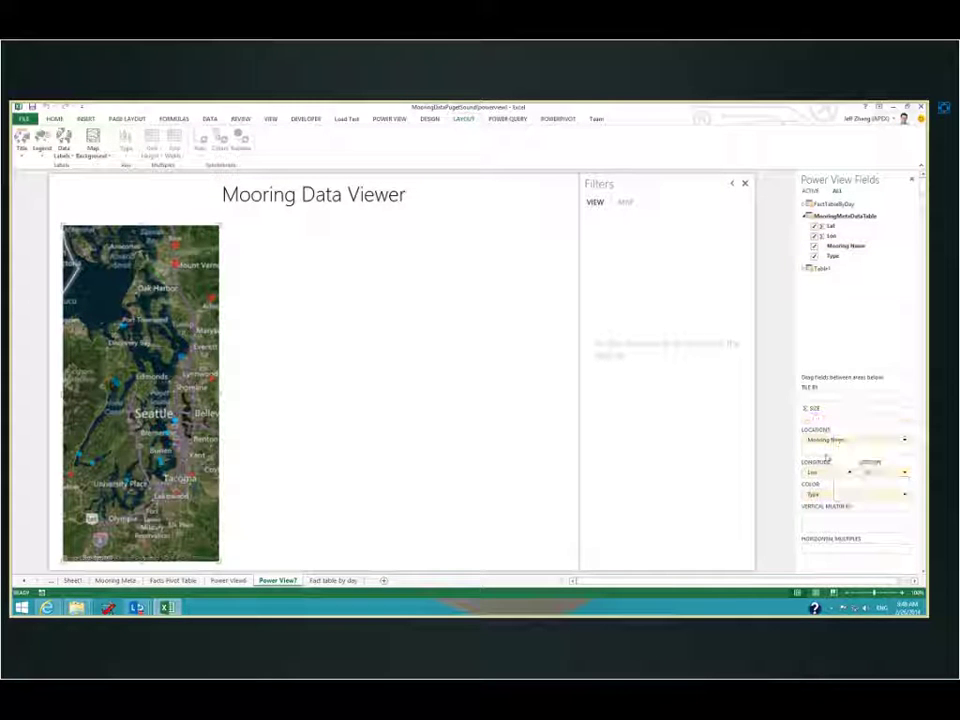
pyautogui.click(806, 204)
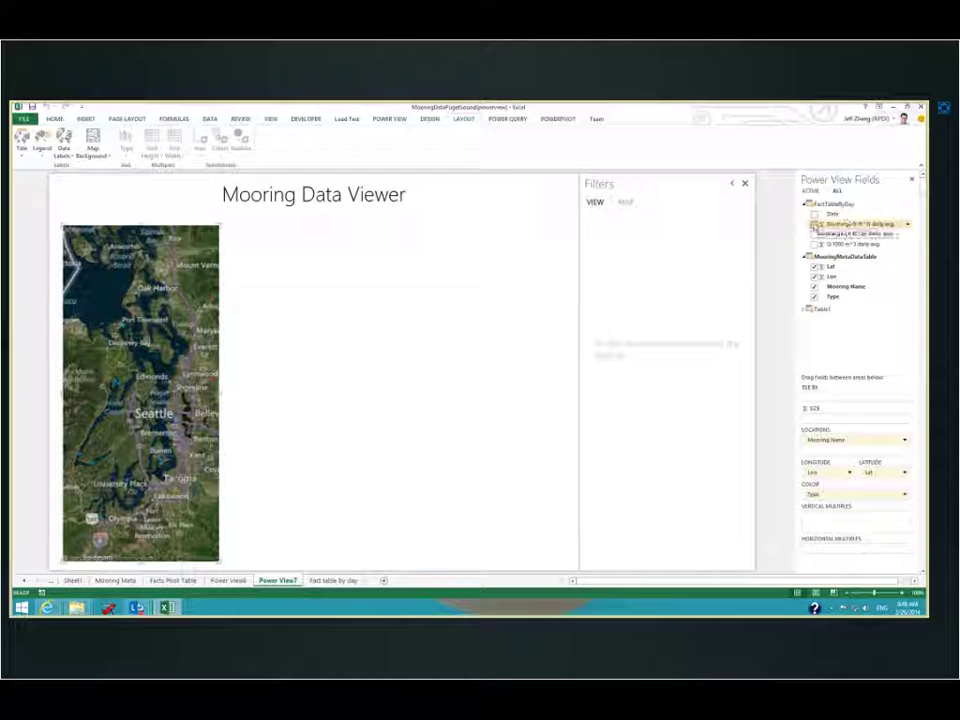
pyautogui.moveTo(813, 224); pyautogui.dragTo(847, 418)
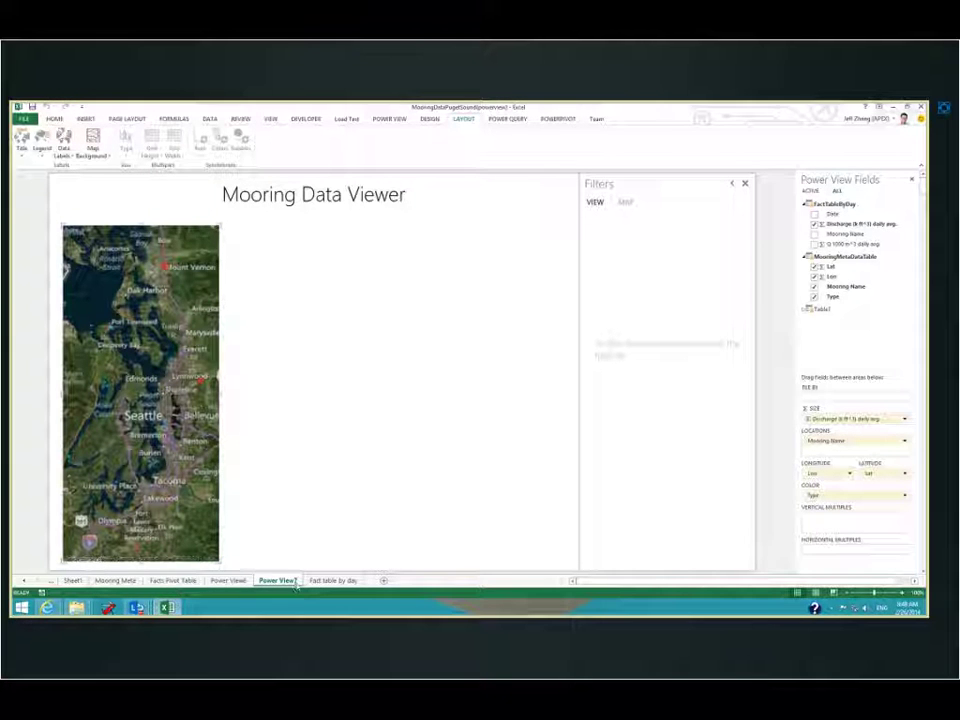
# Examine the Facts Pivot Table, Fact table by day and Mooring Meta sheets for their shared mooring names, and return to Power View7.
pyautogui.click(172, 580)
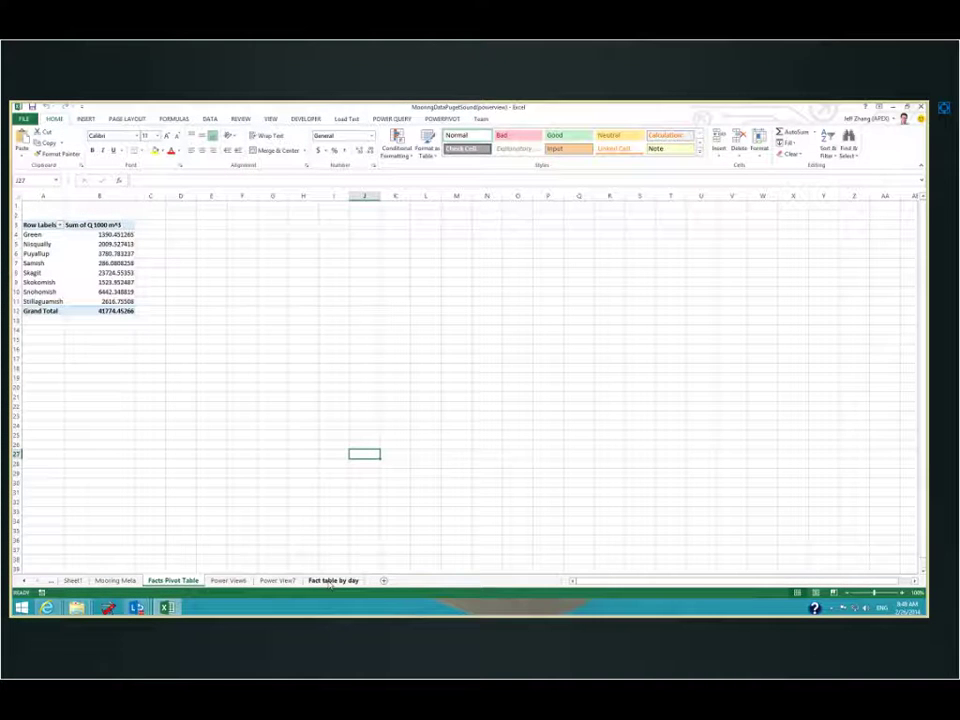
pyautogui.click(330, 582)
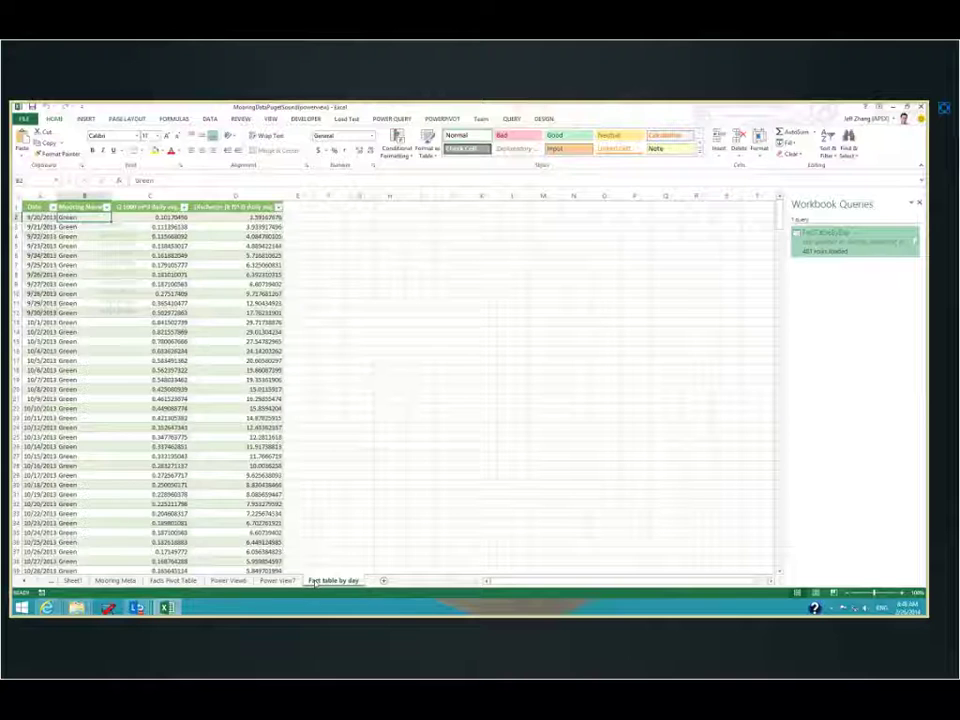
pyautogui.click(113, 581)
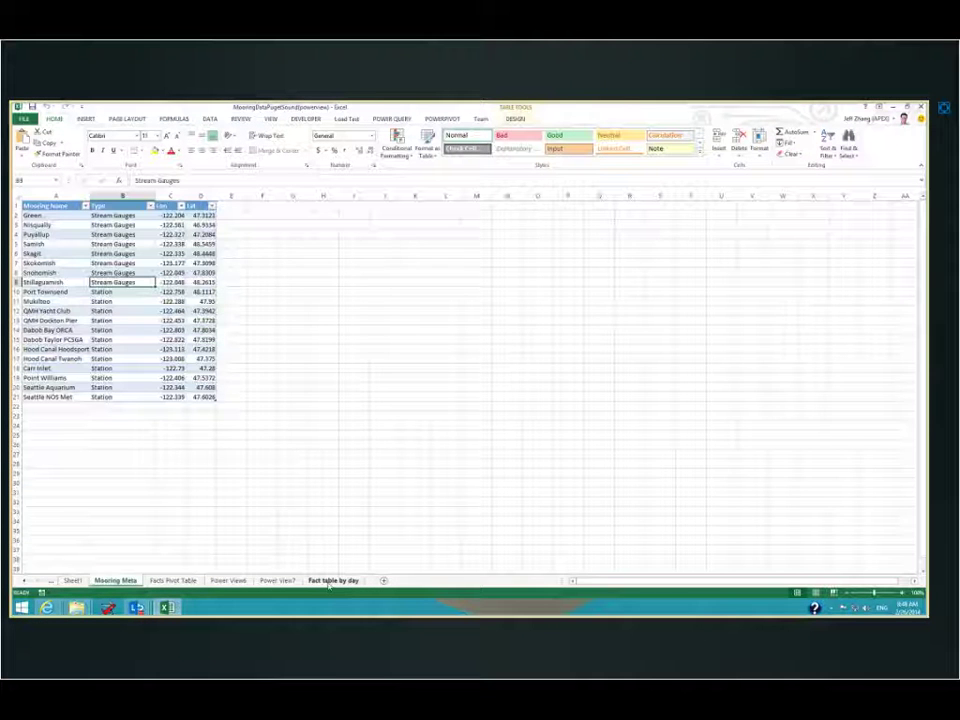
pyautogui.click(329, 581)
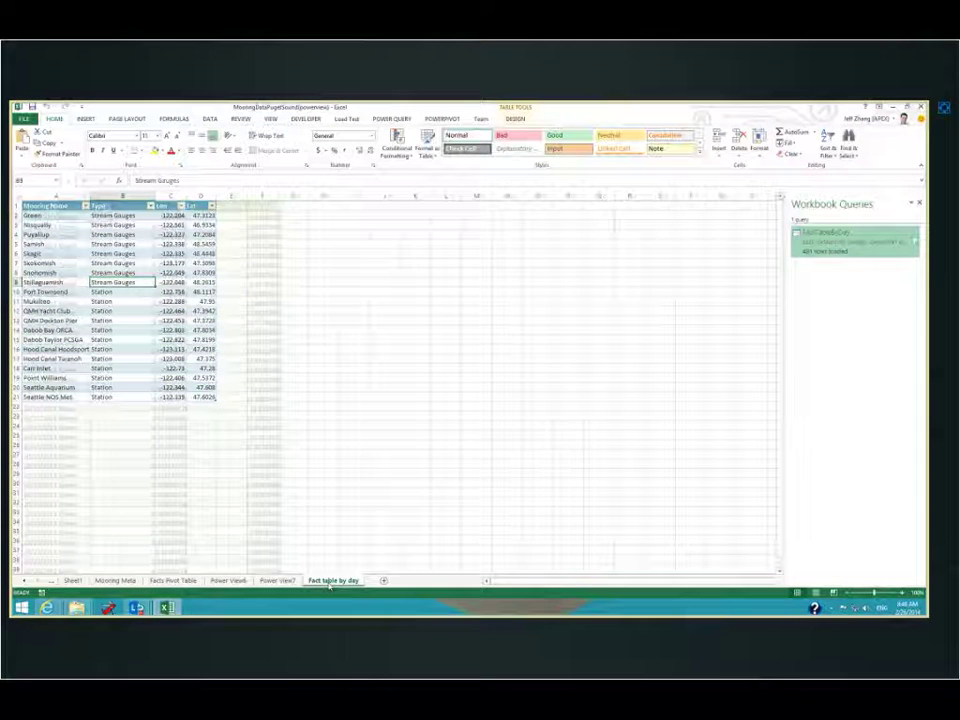
pyautogui.click(277, 581)
# Try to create a relationship from FactTableByDay's Mooring Name column to MooringMetaDataTable's Mooring Name column.
pyautogui.click(311, 142)
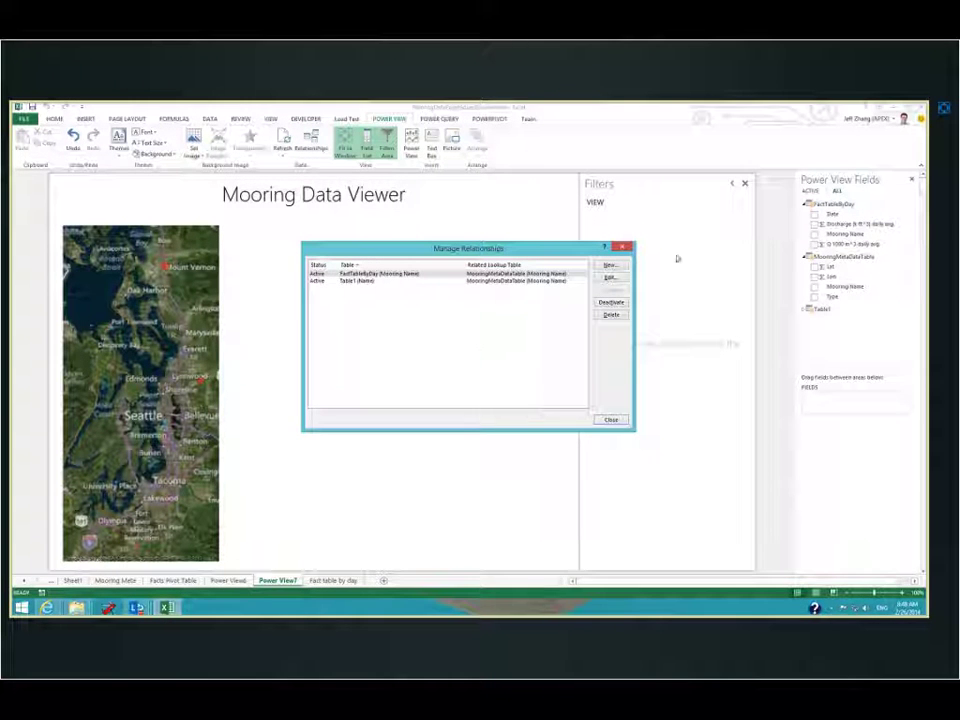
pyautogui.click(612, 265)
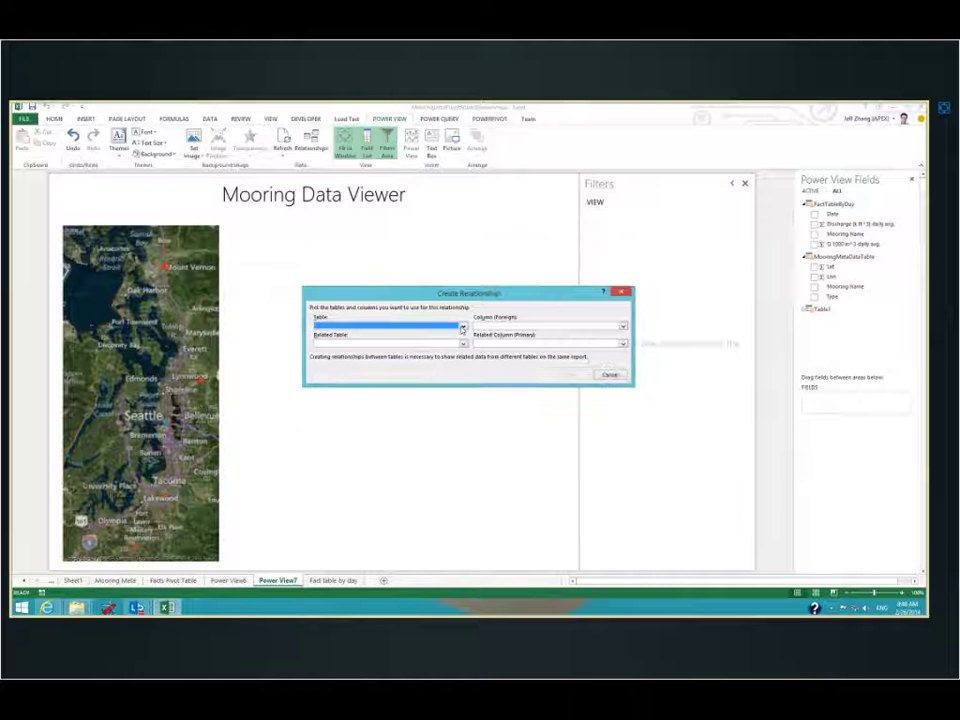
pyautogui.click(463, 327)
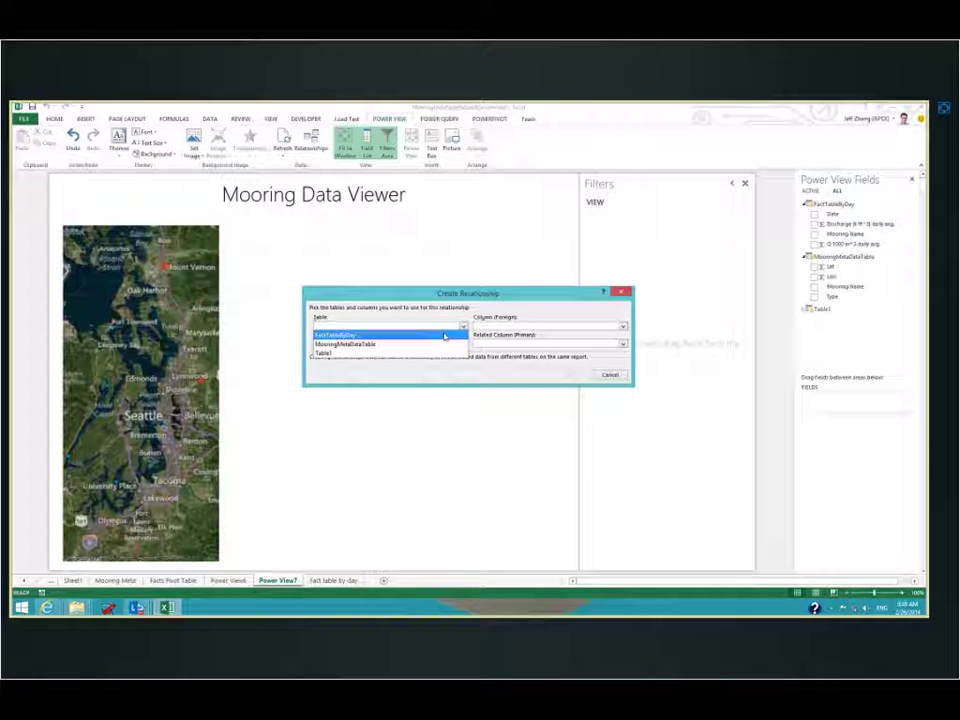
pyautogui.click(445, 336)
pyautogui.click(623, 327)
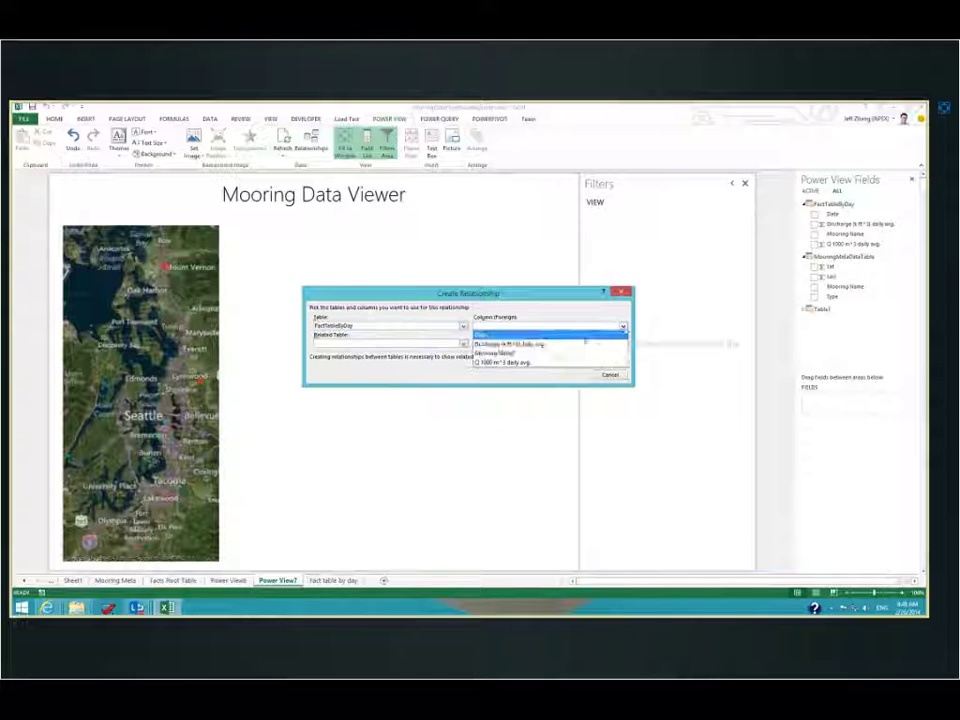
pyautogui.click(595, 354)
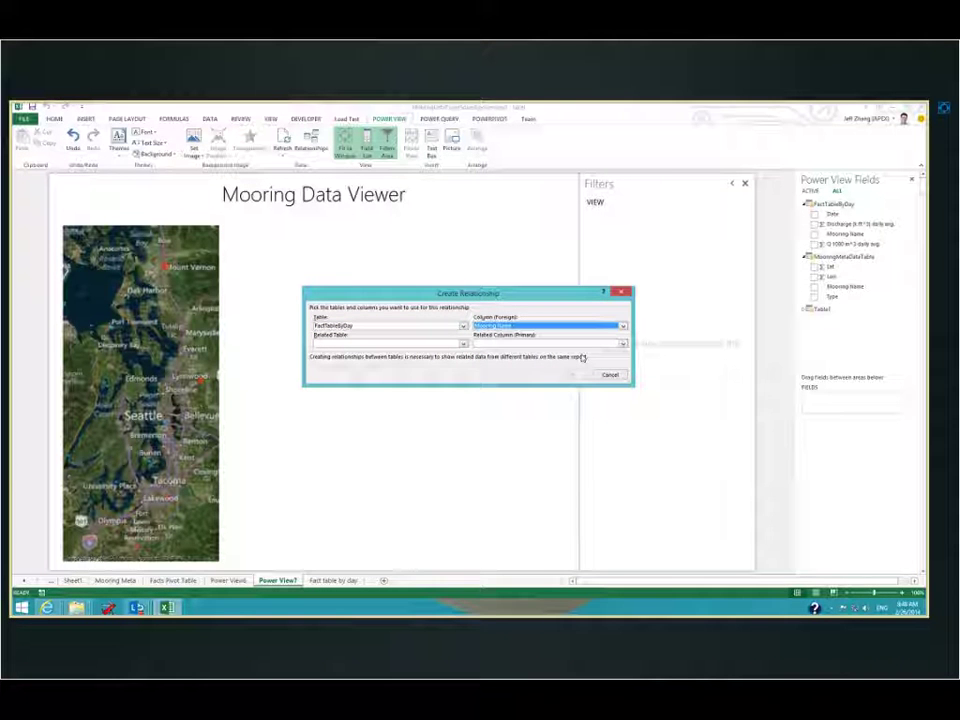
pyautogui.click(463, 344)
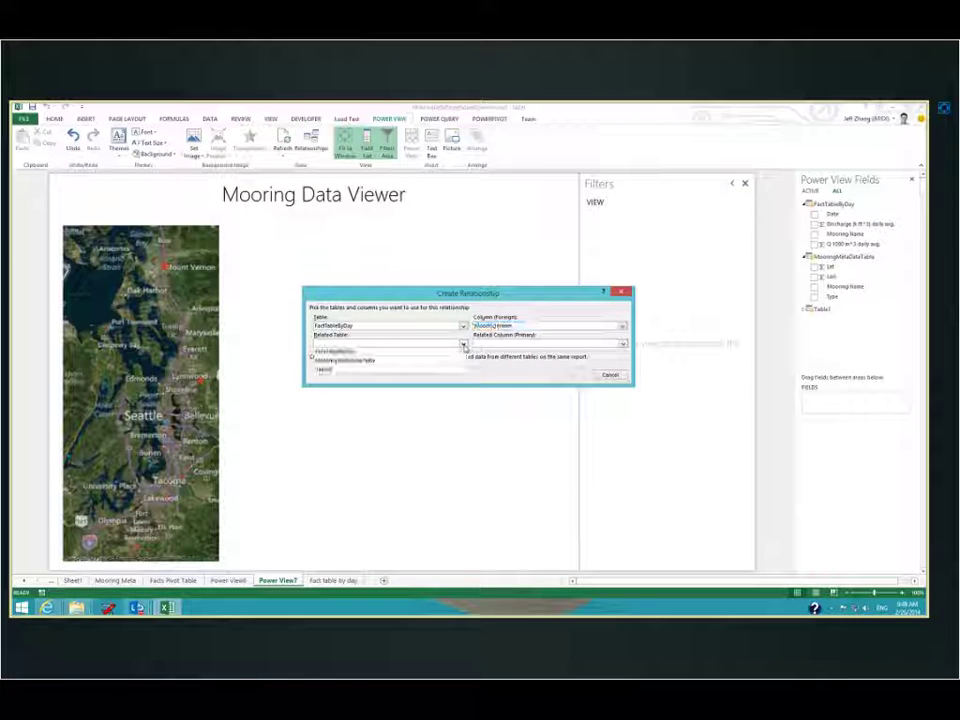
pyautogui.click(441, 363)
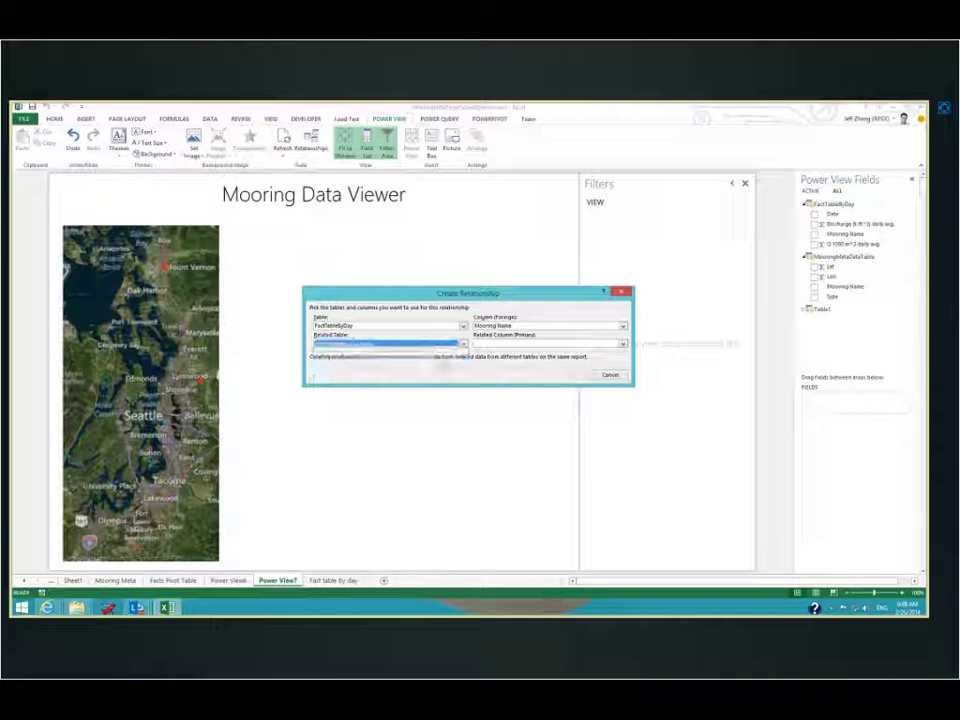
pyautogui.click(621, 344)
pyautogui.click(596, 371)
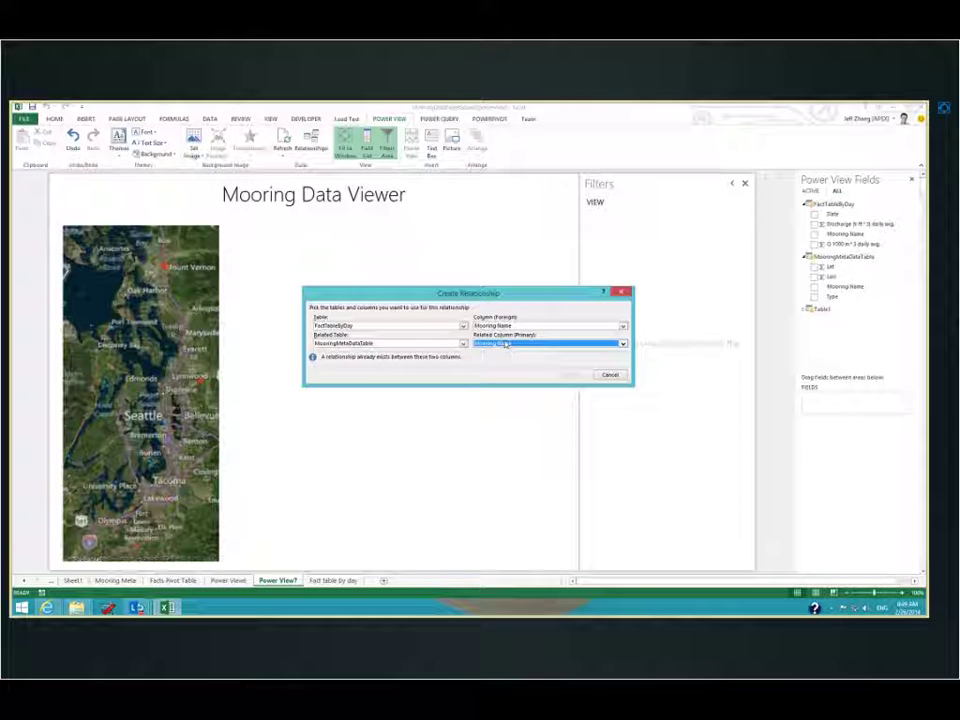
pyautogui.click(622, 375)
pyautogui.click(611, 419)
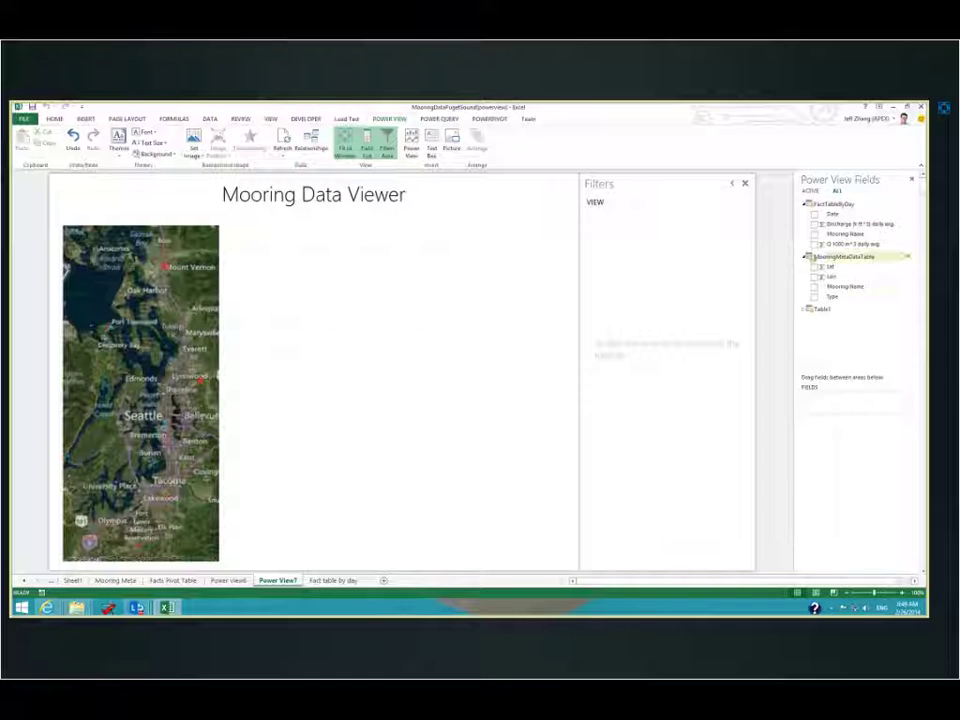
# Build a table from FactTableByDay's Date, Discharge, Mooring Name and Q 1000 m^3 fields, and enlarge it to fill the space beside the map.
pyautogui.click(815, 214)
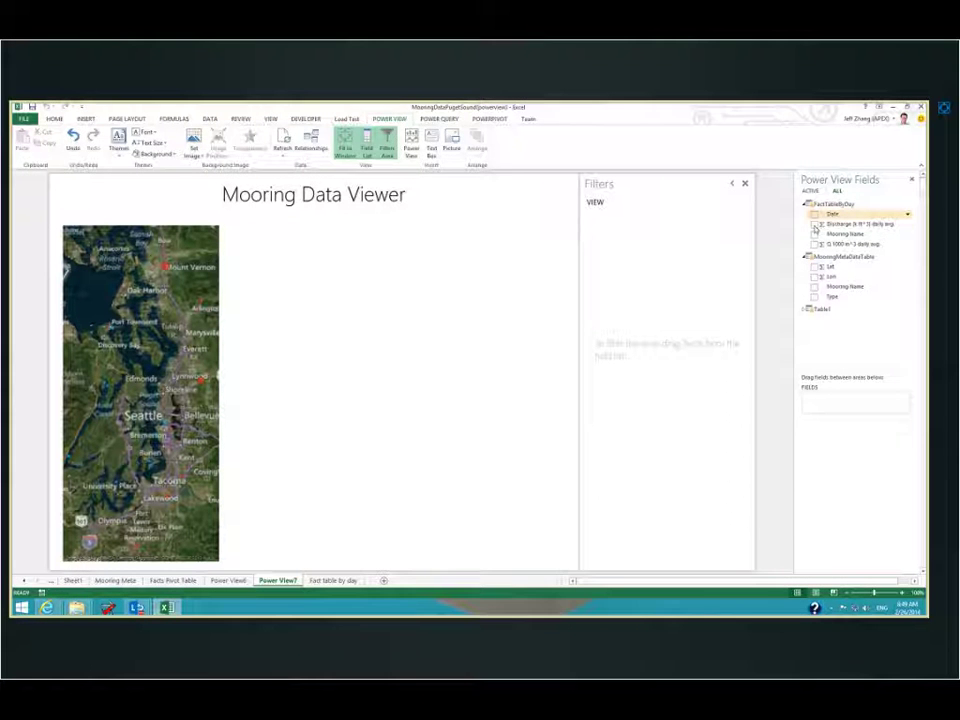
pyautogui.click(815, 224)
pyautogui.click(815, 234)
pyautogui.click(815, 244)
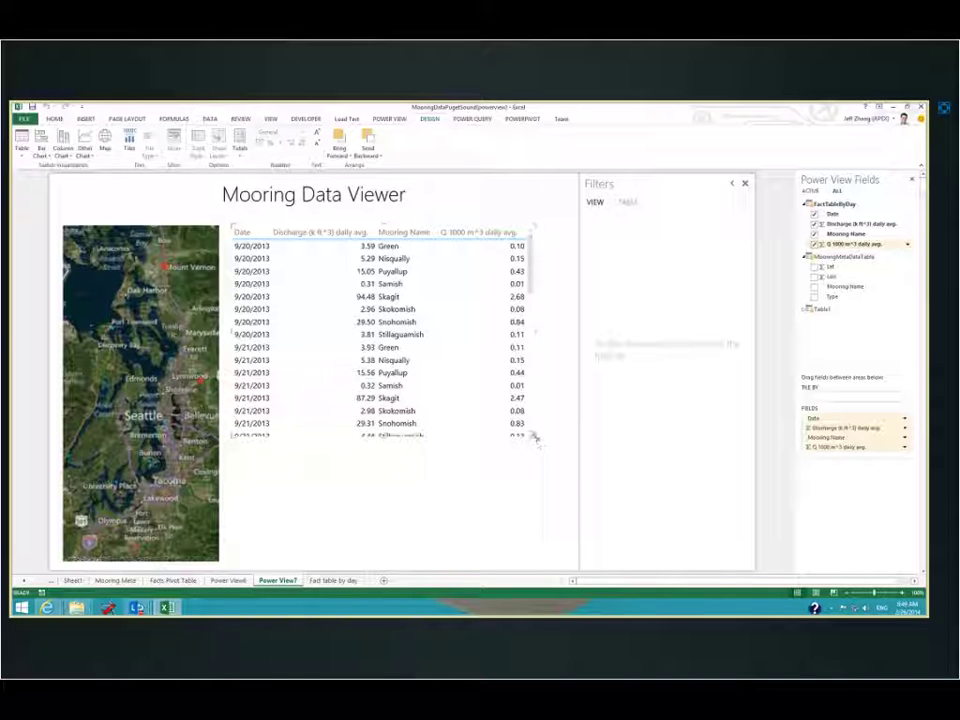
pyautogui.moveTo(537, 440); pyautogui.dragTo(568, 559)
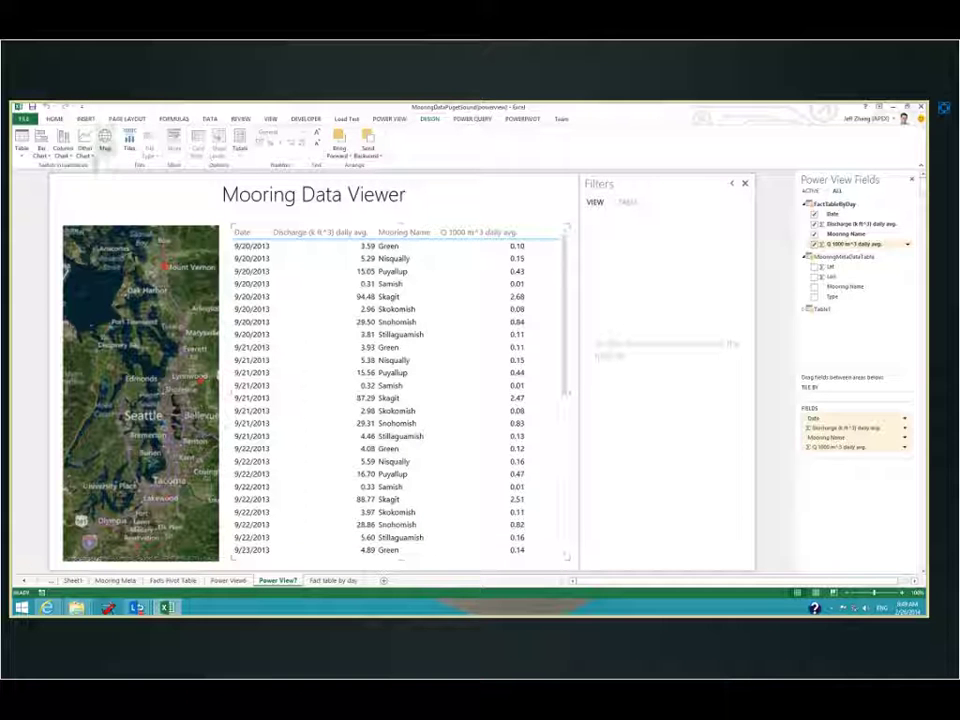
# Convert the discharge table to a line chart, and replace Mooring Name with Date on its axis.
pyautogui.click(86, 152)
pyautogui.click(96, 178)
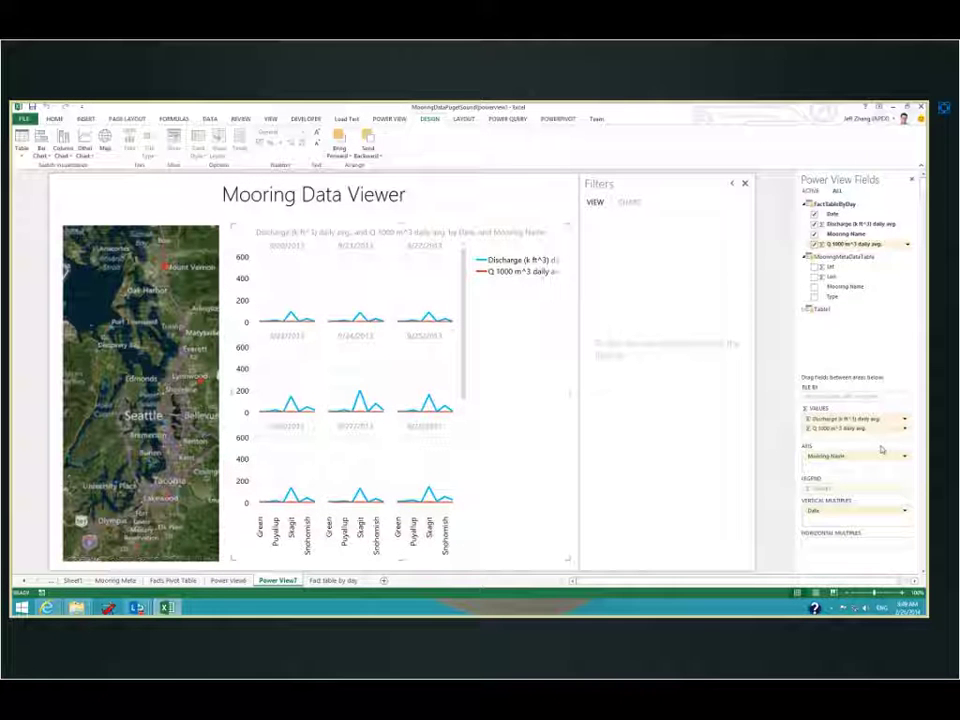
pyautogui.moveTo(847, 424); pyautogui.dragTo(846, 432)
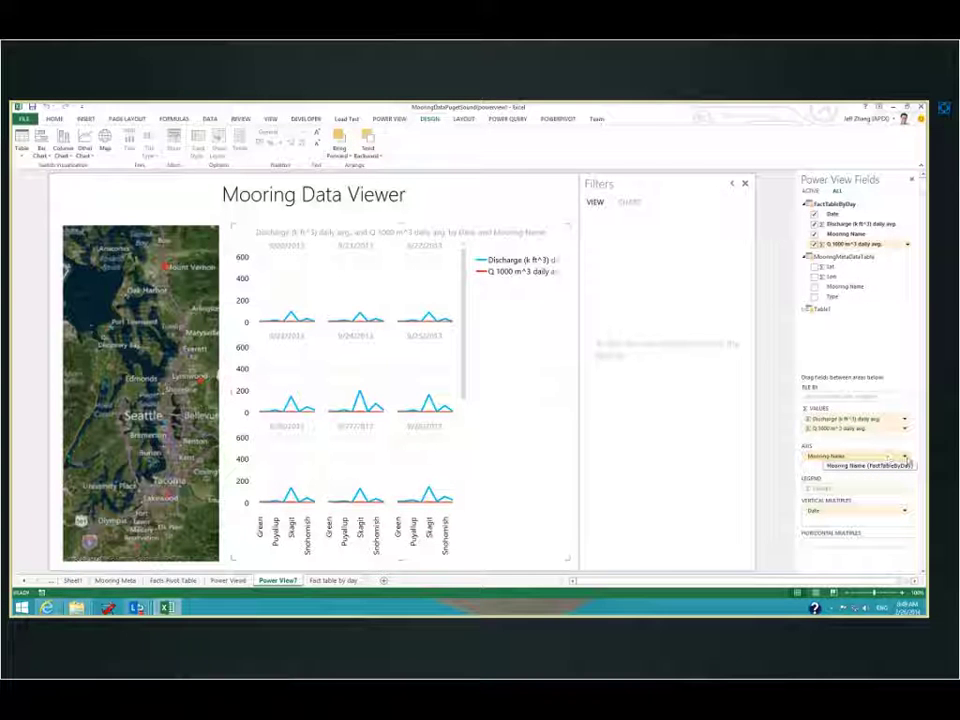
pyautogui.click(905, 457)
pyautogui.click(858, 466)
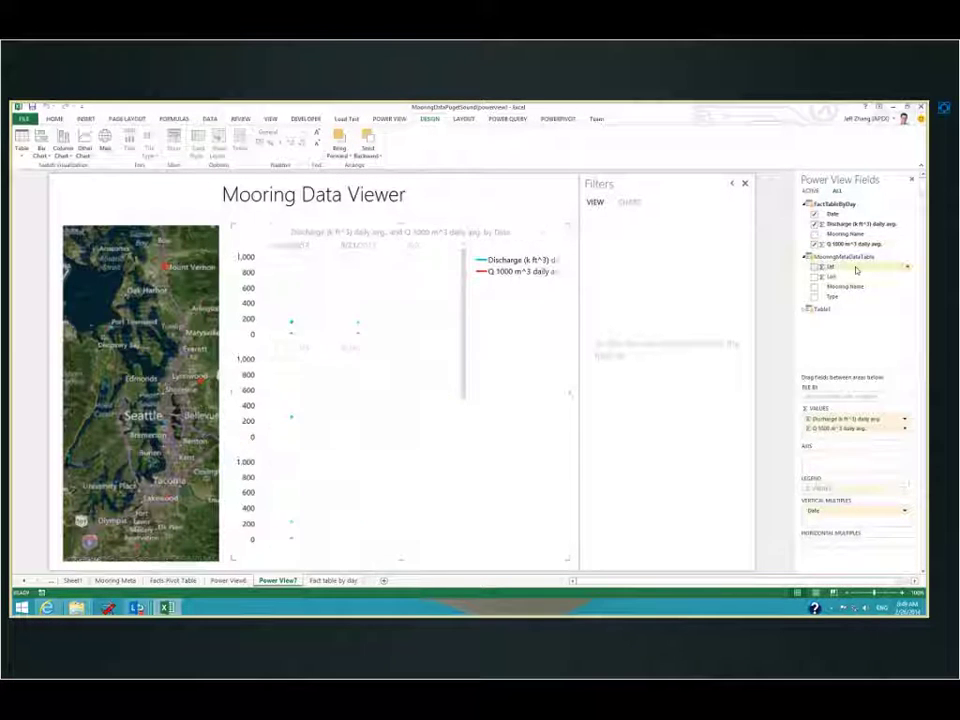
pyautogui.moveTo(836, 214); pyautogui.dragTo(857, 455)
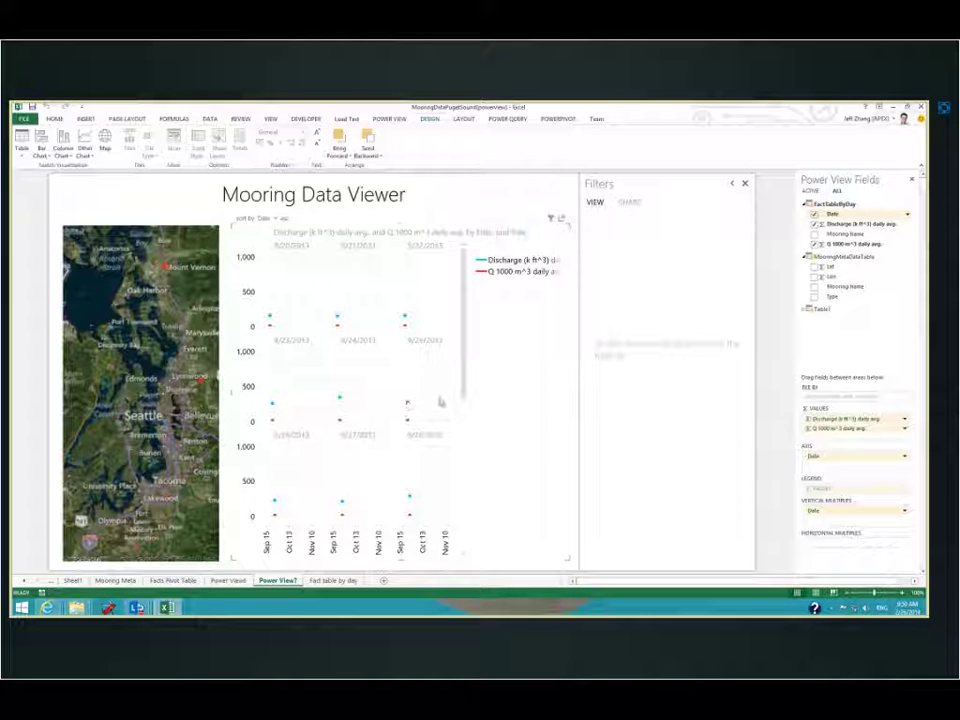
# Split the line chart into vertical multiples by Mooring Name instead of Date, and highlight the Discharge series.
pyautogui.click(905, 512)
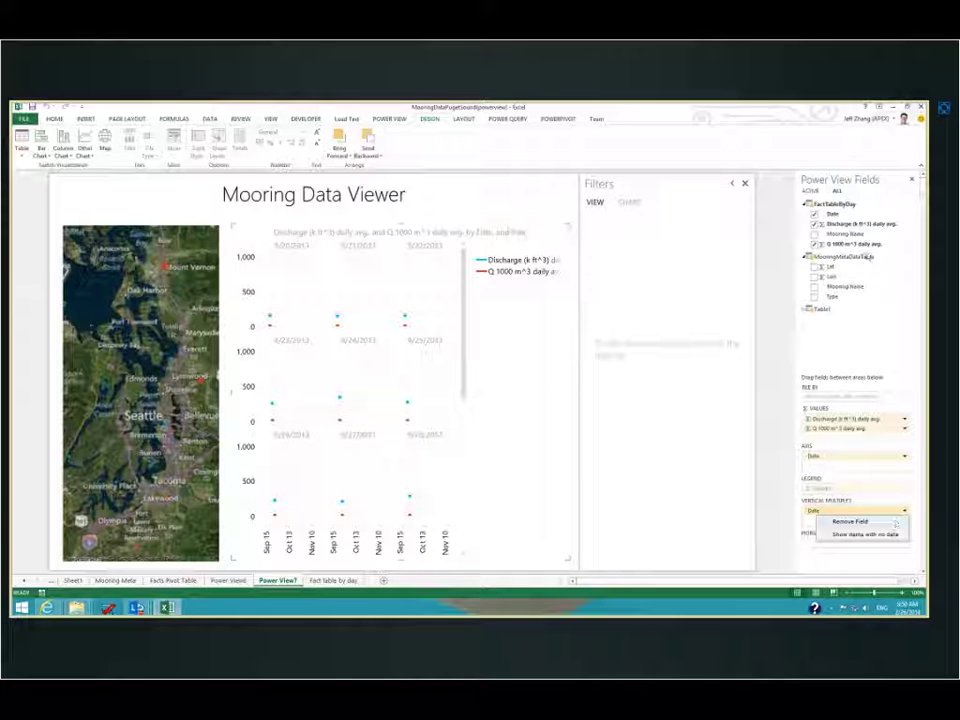
pyautogui.click(895, 522)
pyautogui.moveTo(845, 234); pyautogui.dragTo(858, 514)
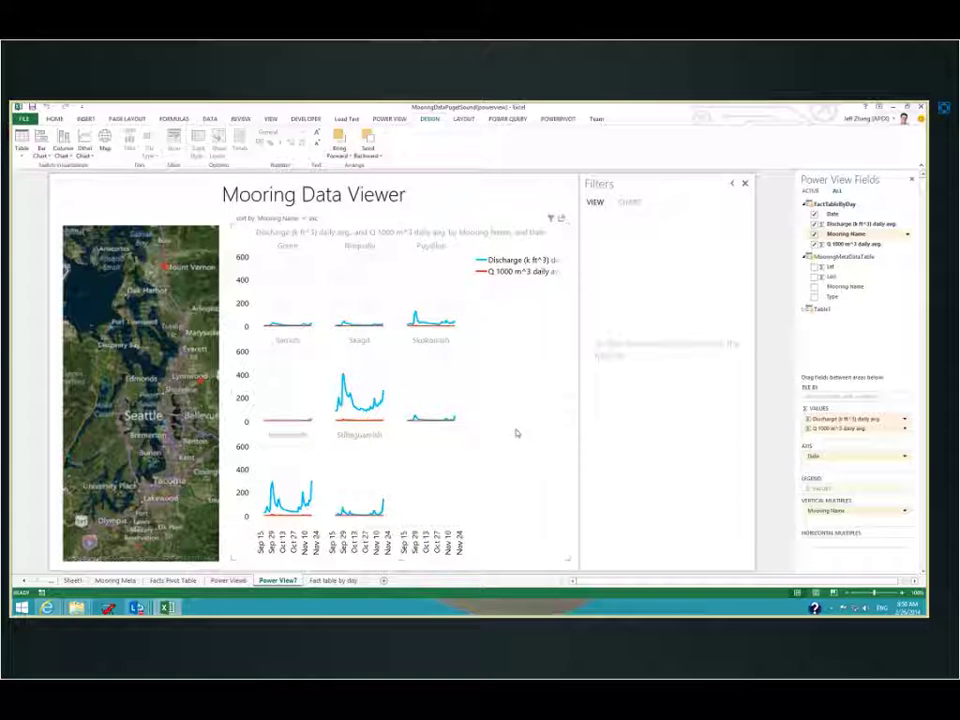
pyautogui.click(361, 412)
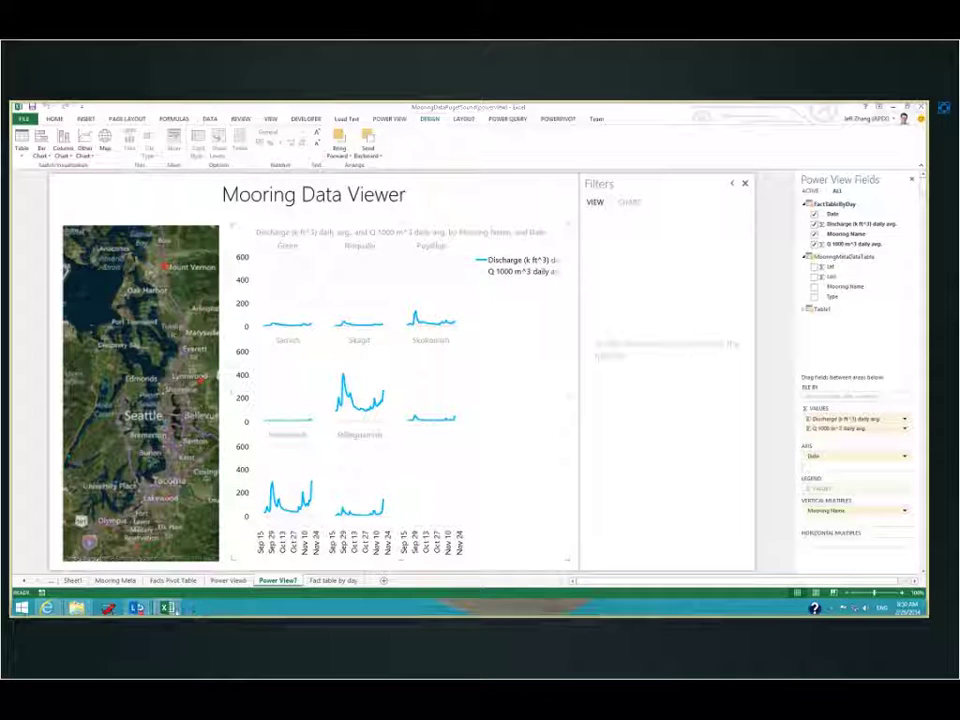
# Switch to the Lync meeting window and highlight the chat question about saving a Power Query for a different data set.
pyautogui.moveTo(137, 607)
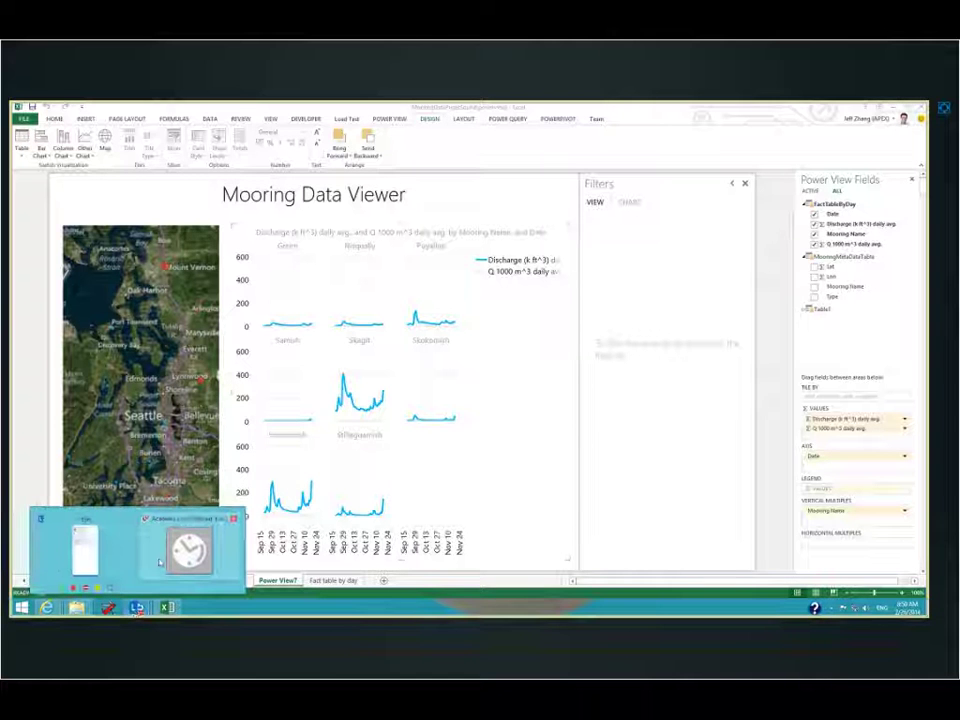
pyautogui.moveTo(160, 563)
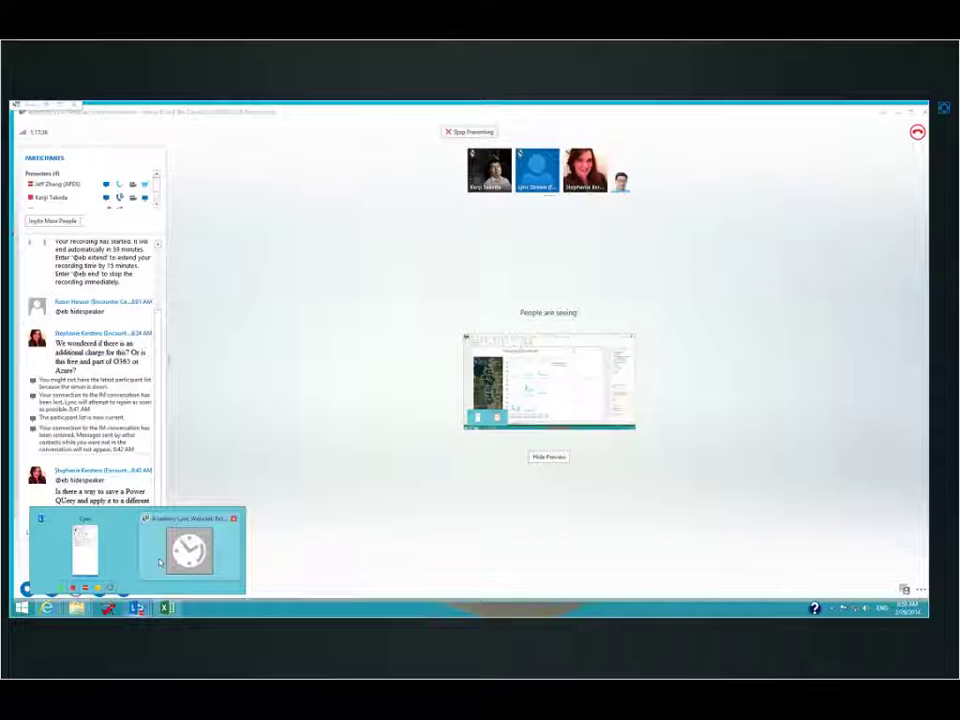
pyautogui.click(160, 563)
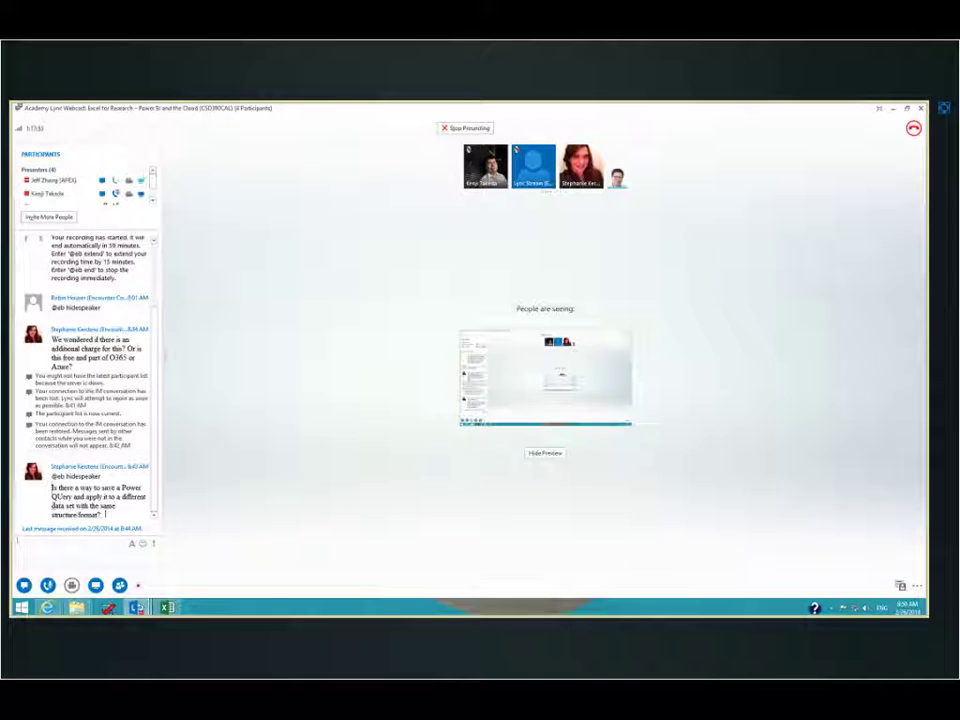
pyautogui.tripleClick(52, 487)
pyautogui.click(52, 487)
pyautogui.moveTo(52, 487); pyautogui.dragTo(105, 514)
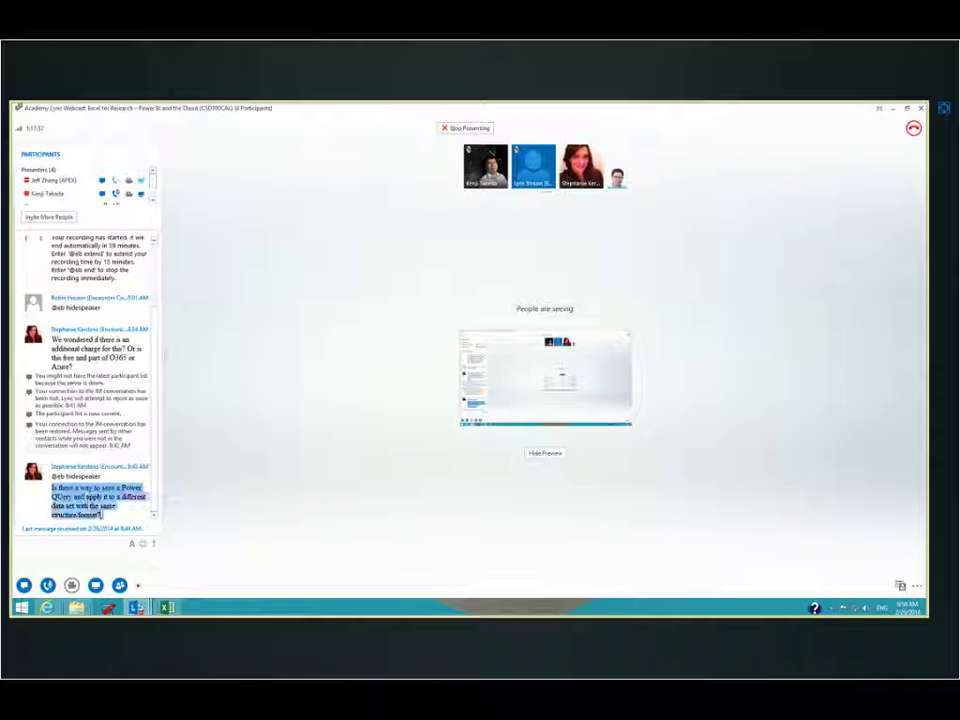
pyautogui.click(105, 514)
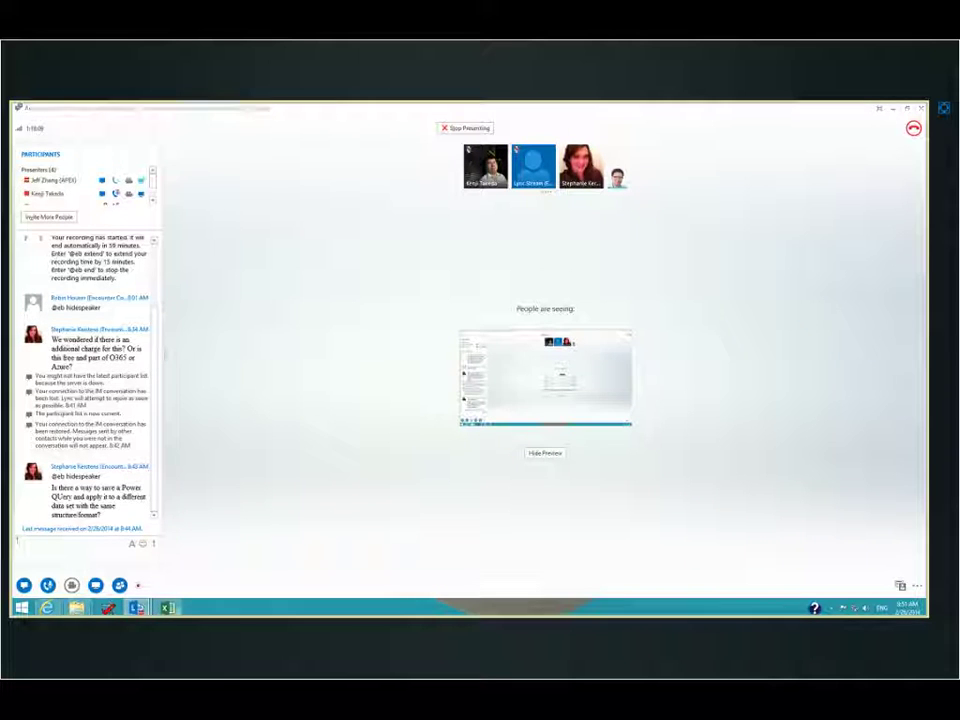
# Return to Excel and close the MooringDataPugetSound(powerview) workbook.
pyautogui.hotkey('alt', 'Tab')
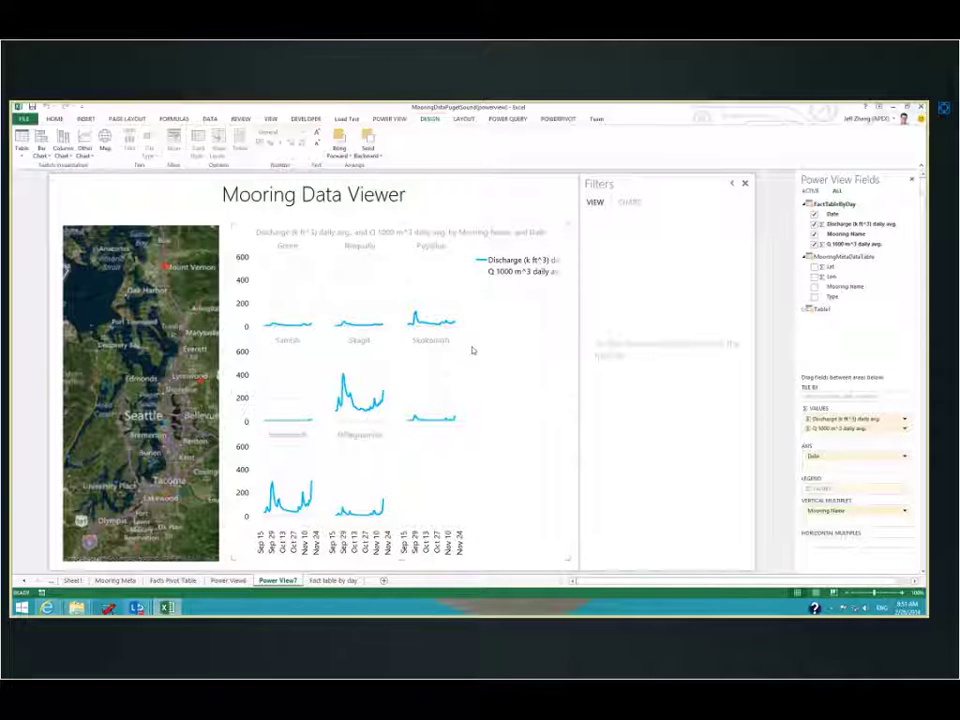
pyautogui.hotkey('alt', 'F4')
pyautogui.click(465, 366)
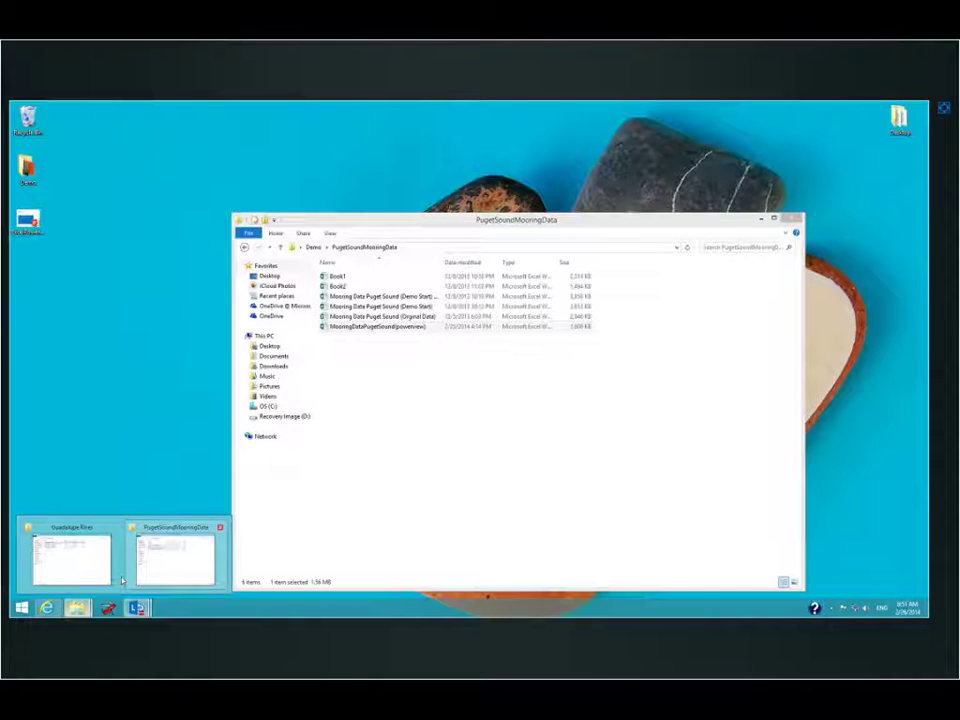
# Open the GuadalupeRiver (raw data) workbook from the Guadalupe River folder.
pyautogui.click(88, 580)
pyautogui.click(378, 294)
pyautogui.doubleClick(378, 294)
pyautogui.click(362, 284)
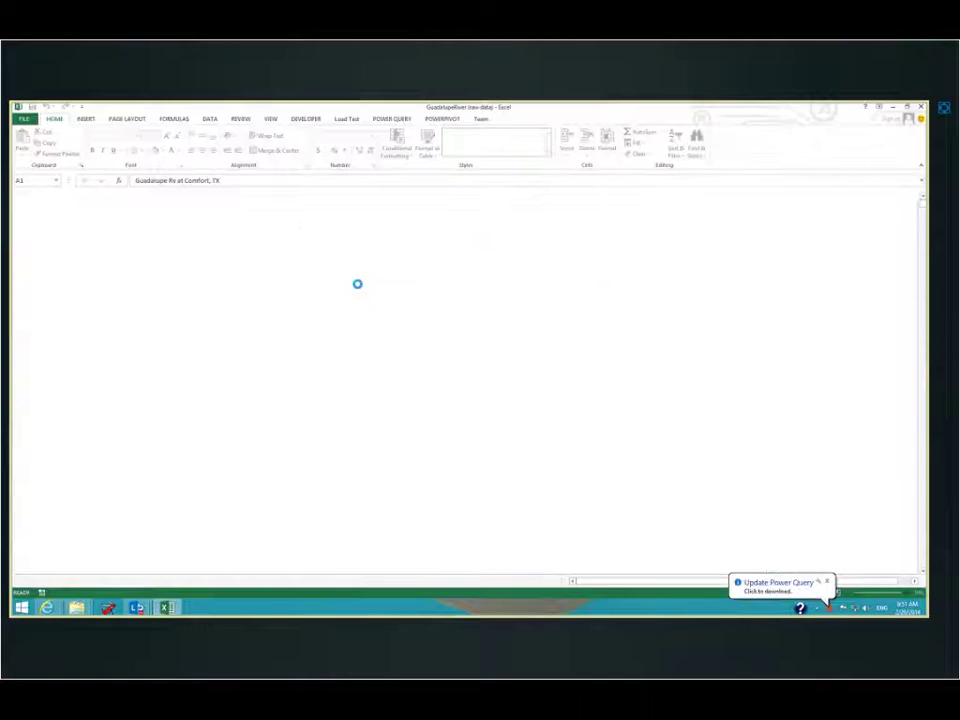
# Open the GuadalupeRiver (Interim) workbook and view the GuadNrSpringBranch query with its applied steps in the Query Editor.
pyautogui.click(77, 608)
pyautogui.click(69, 553)
pyautogui.doubleClick(360, 292)
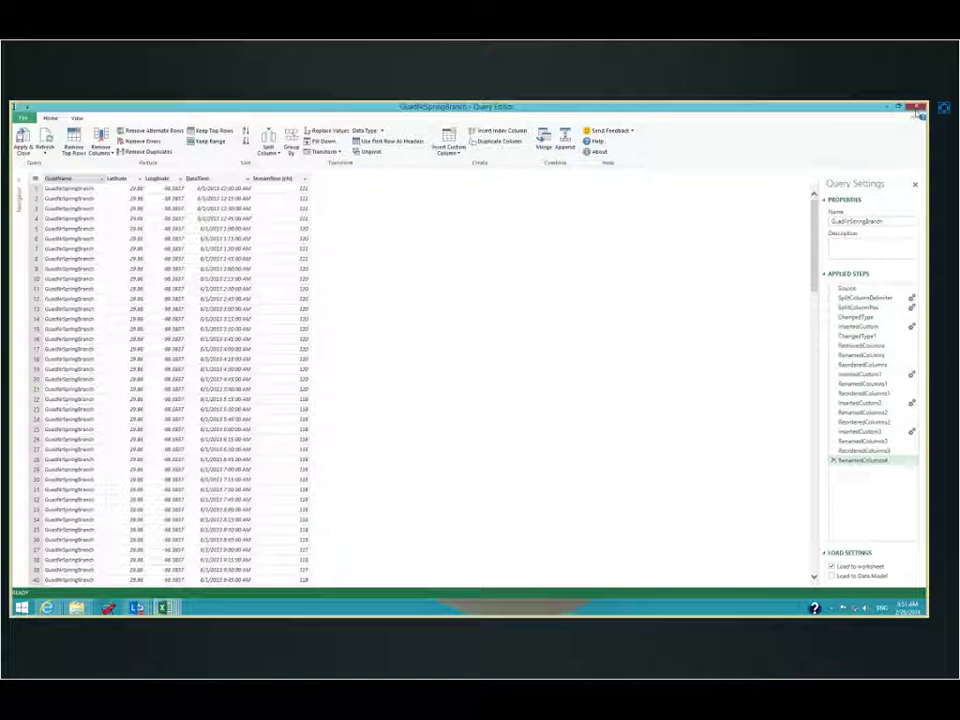
pyautogui.click(915, 108)
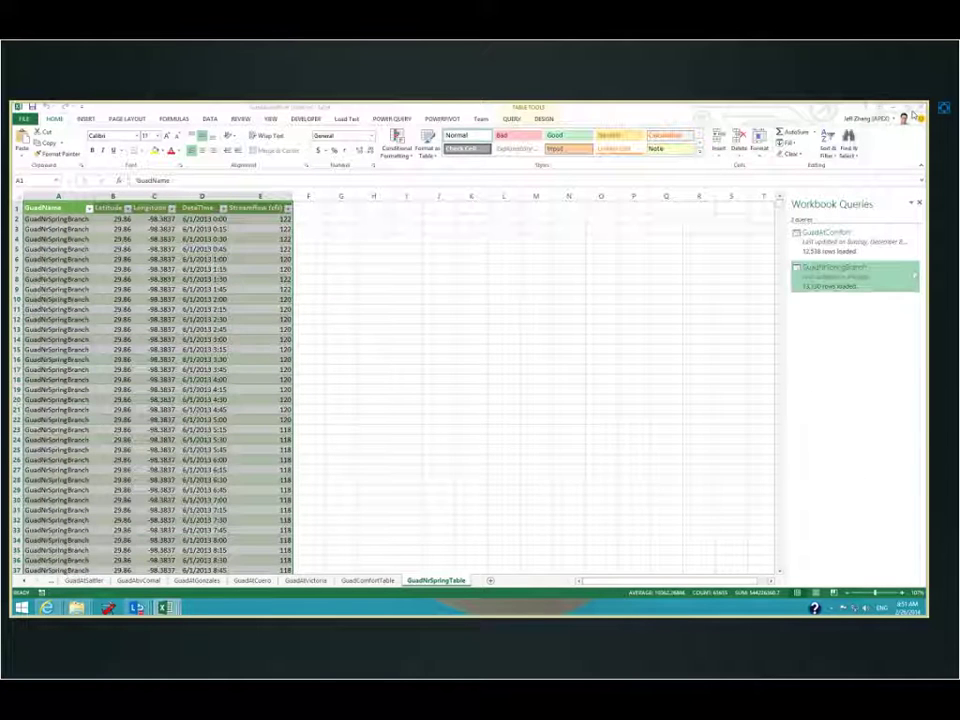
# View the Share Query settings for the GuadNrSpringBranch workbook query, and cancel without sharing a copy.
pyautogui.click(205, 349)
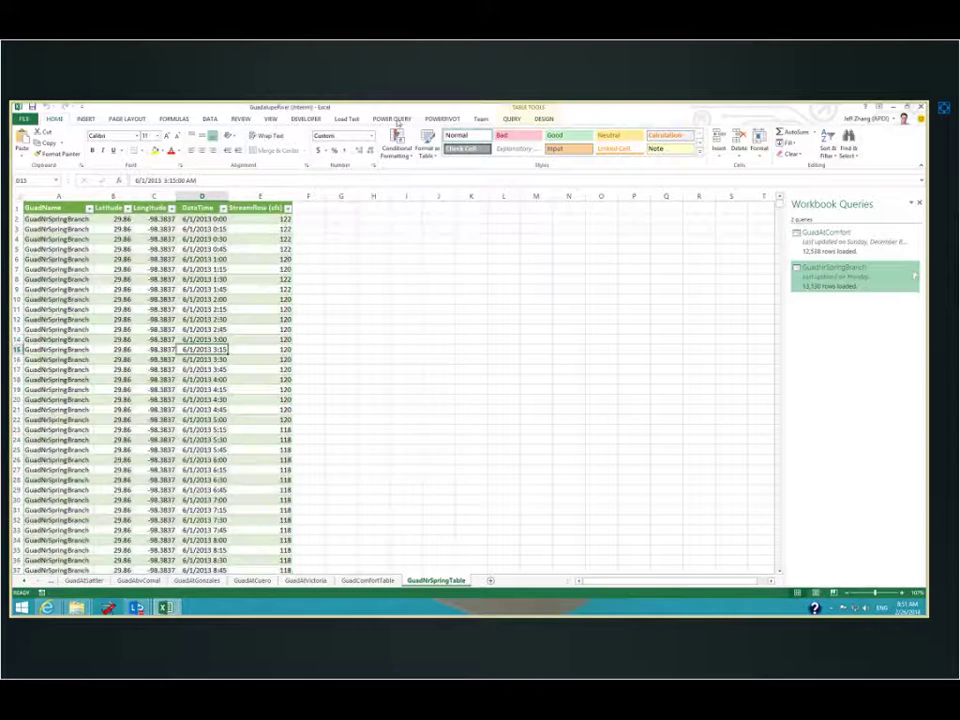
pyautogui.click(392, 118)
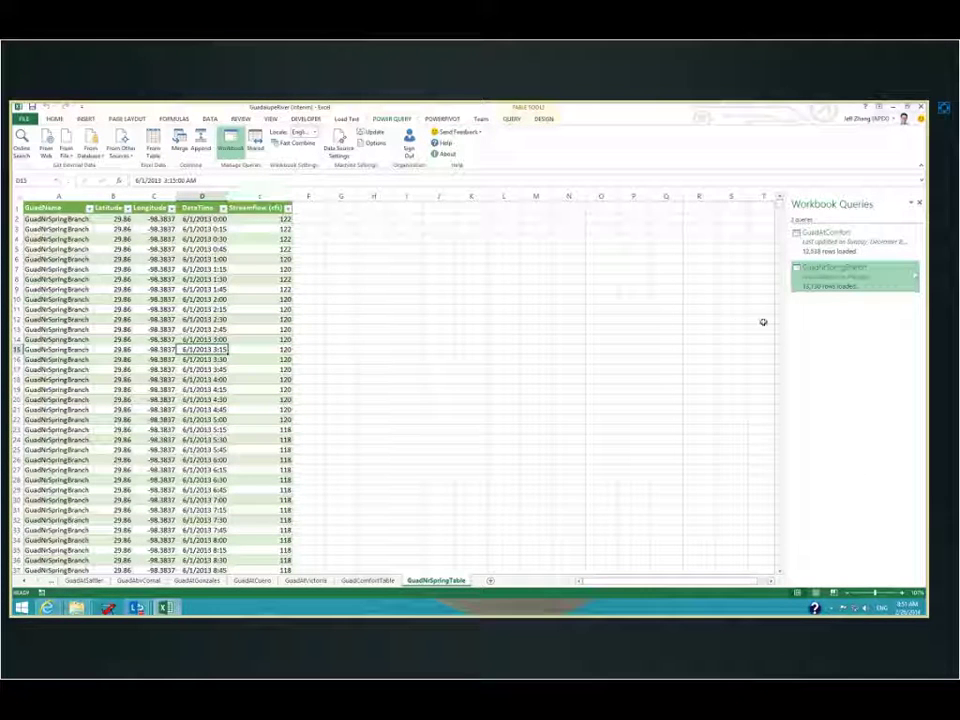
pyautogui.moveTo(849, 287)
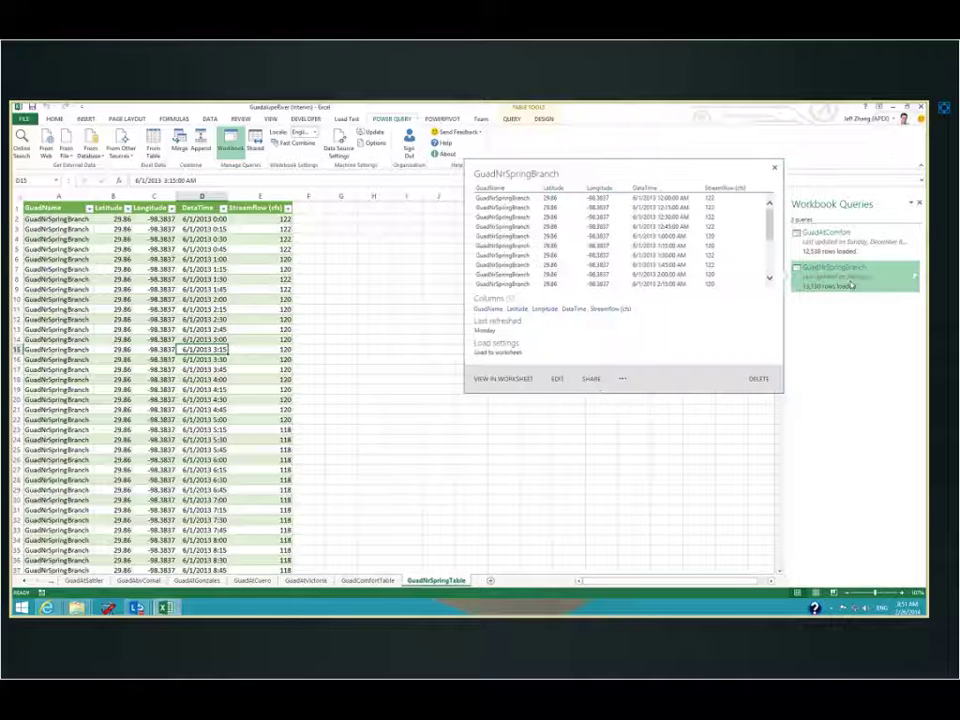
pyautogui.click(409, 148)
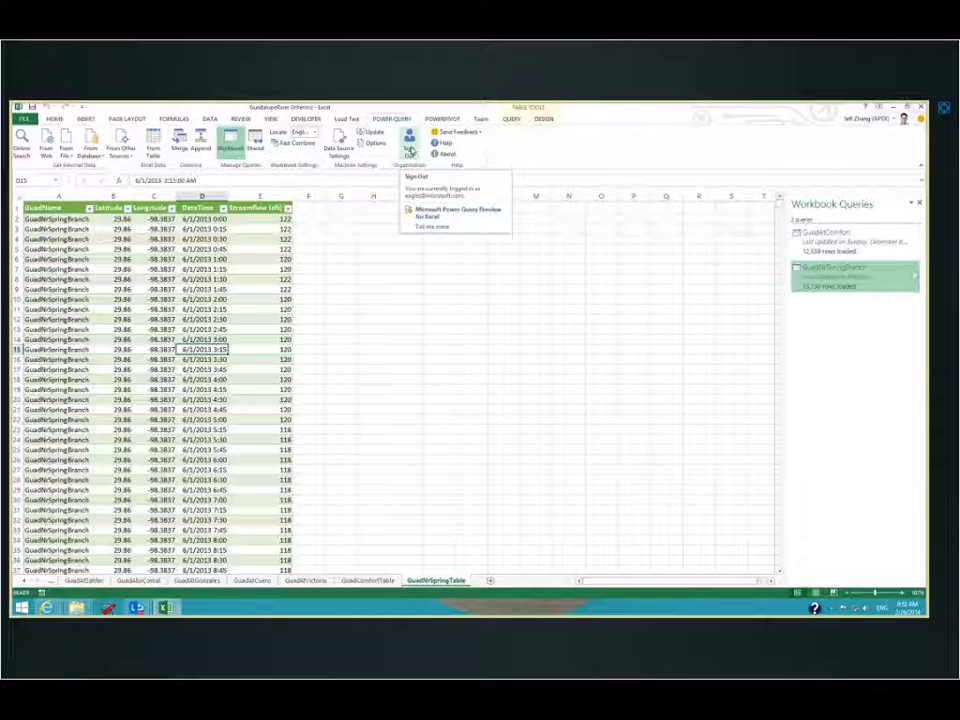
pyautogui.click(840, 276)
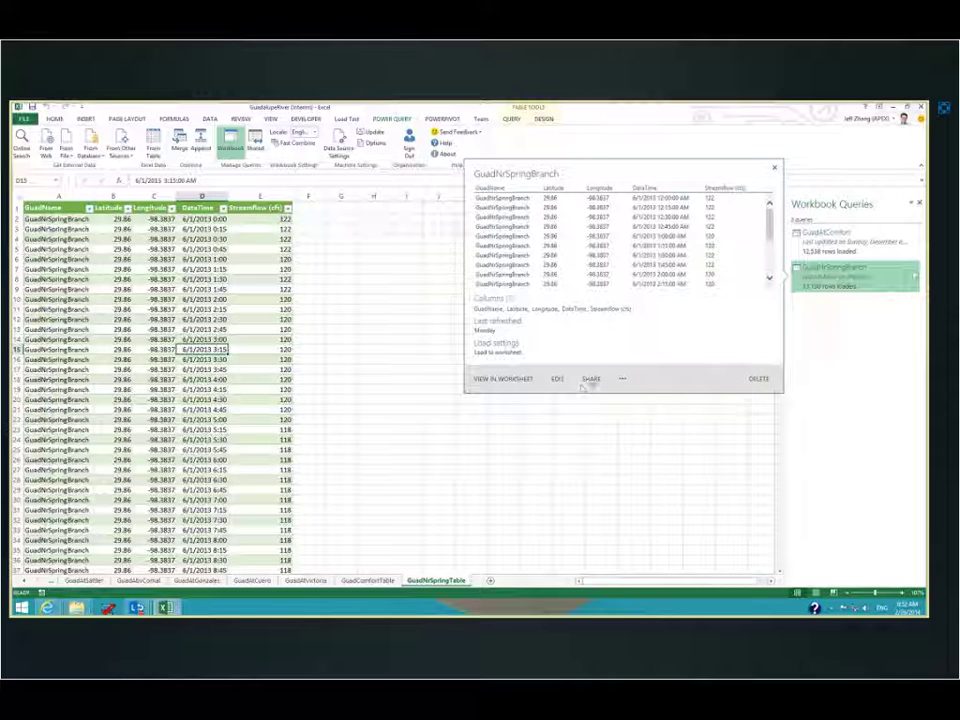
pyautogui.click(590, 379)
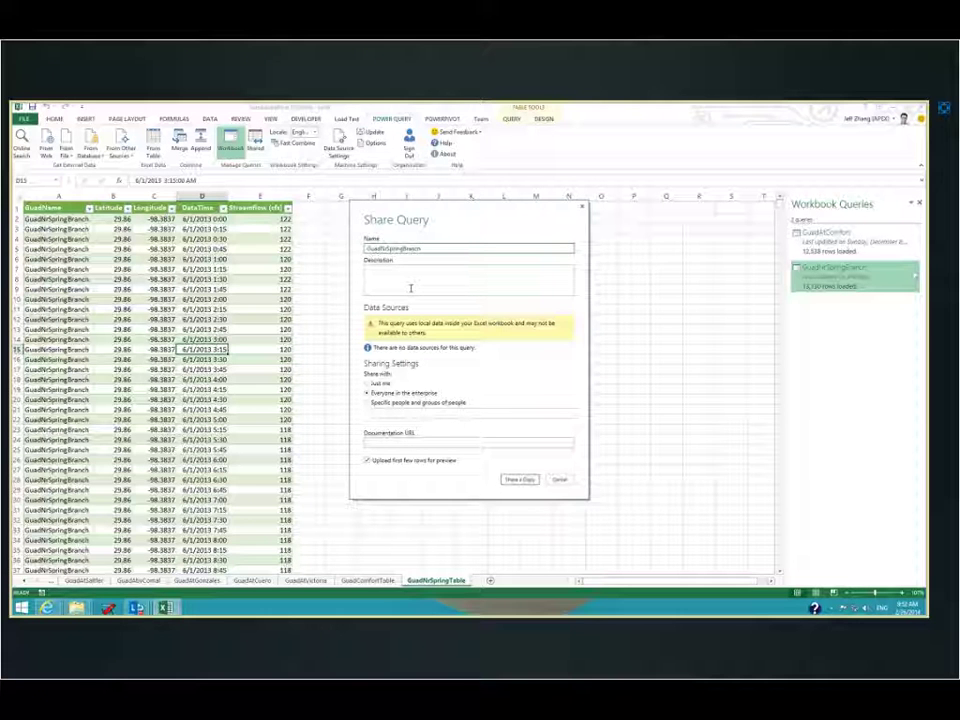
pyautogui.click(559, 479)
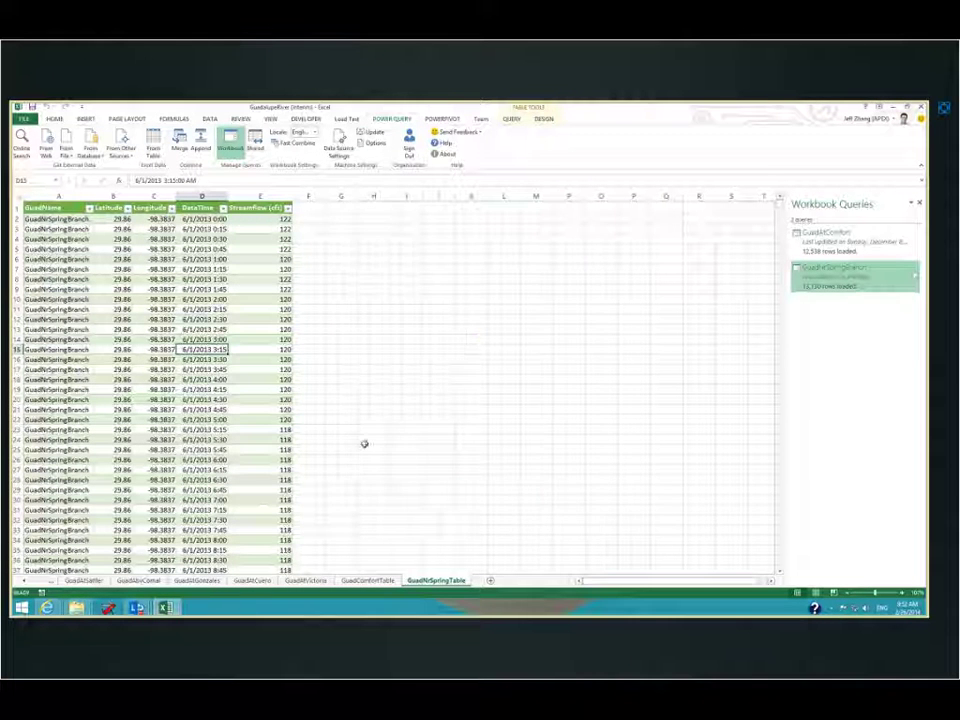
# Run a Power Query online search for the suggested phrase "population by country".
pyautogui.click(22, 146)
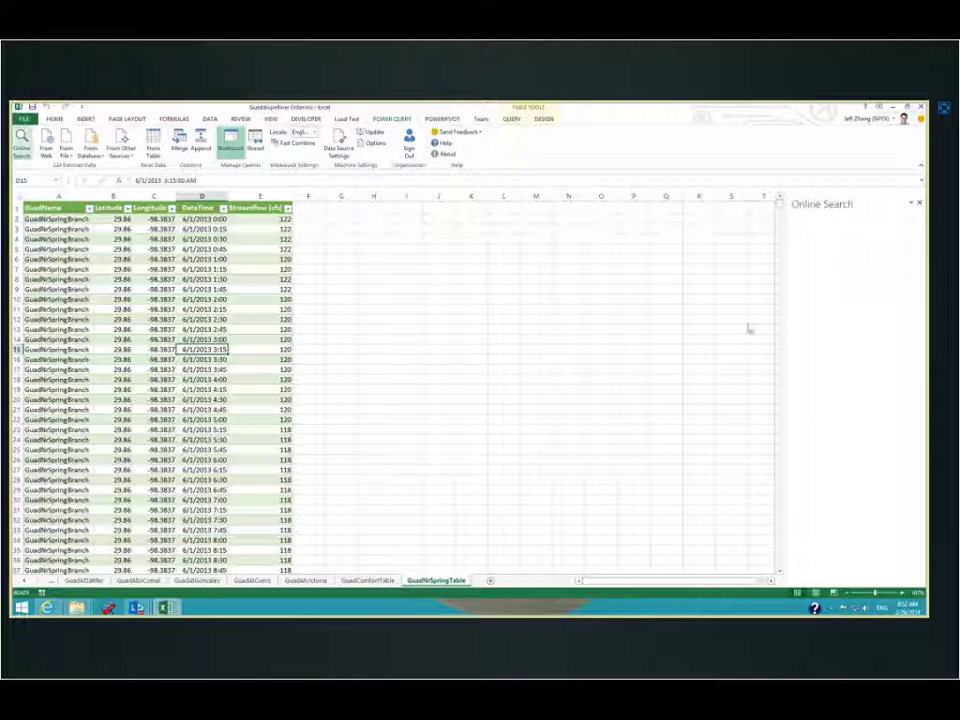
pyautogui.click(845, 221)
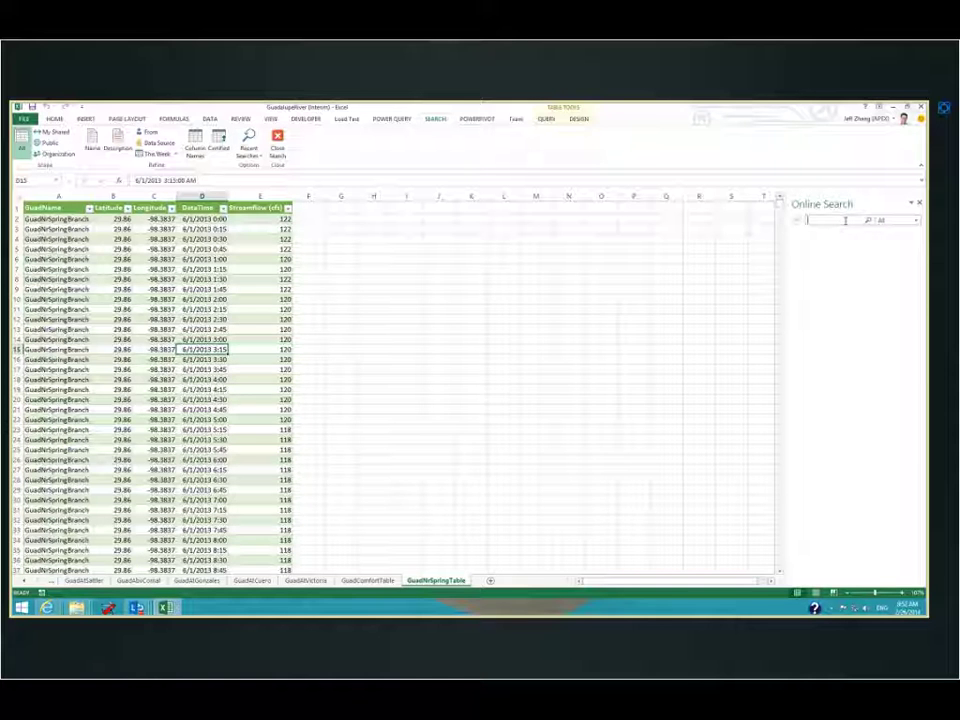
pyautogui.write('Popu')
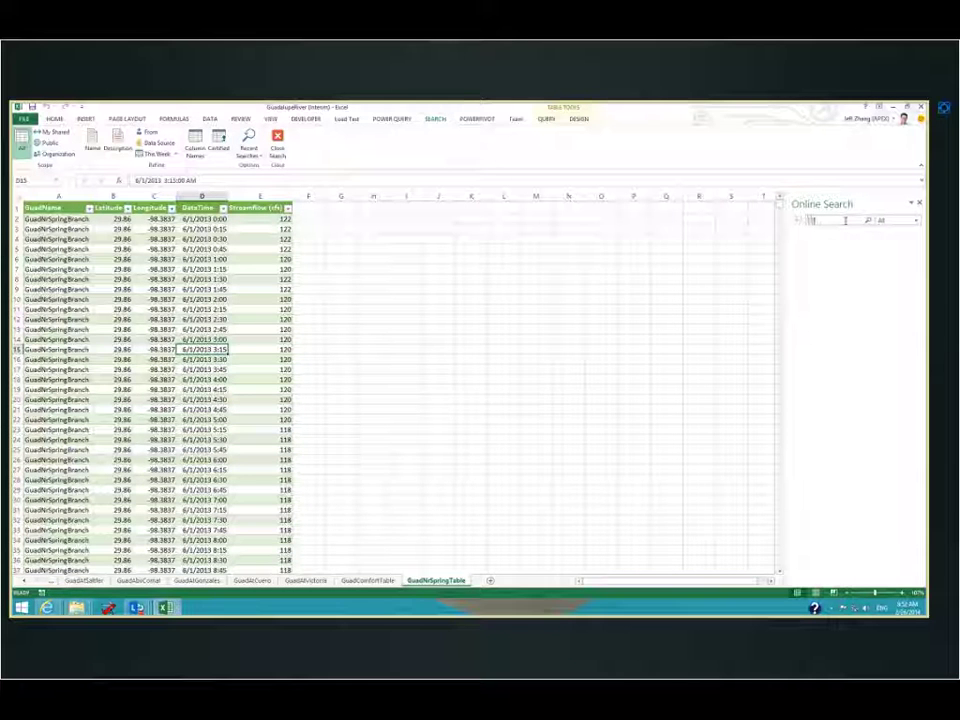
pyautogui.press('Down')
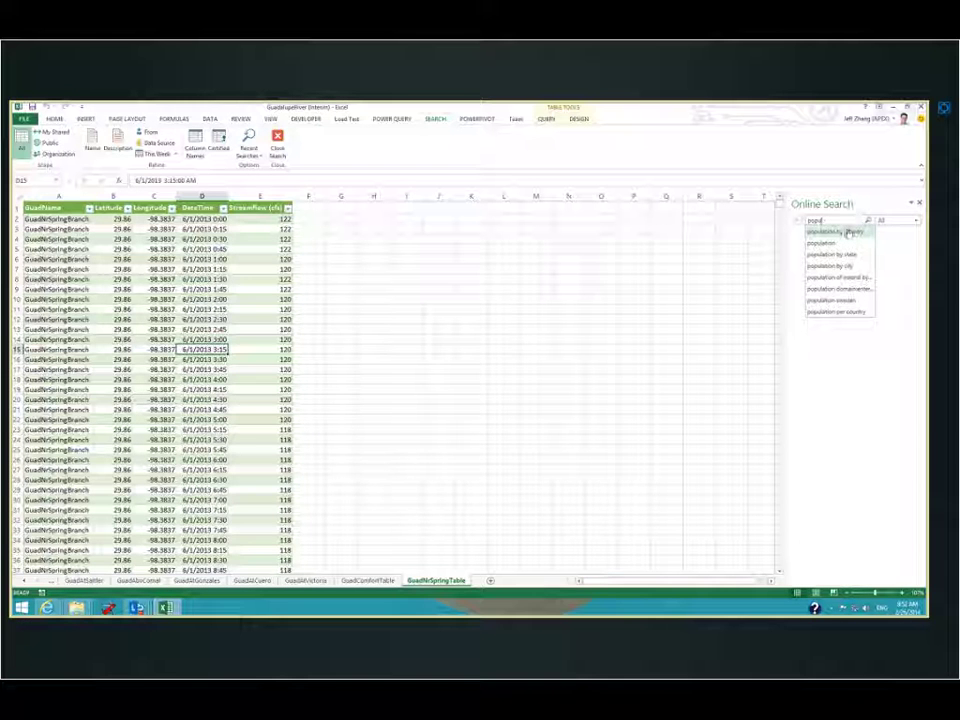
pyautogui.click(848, 231)
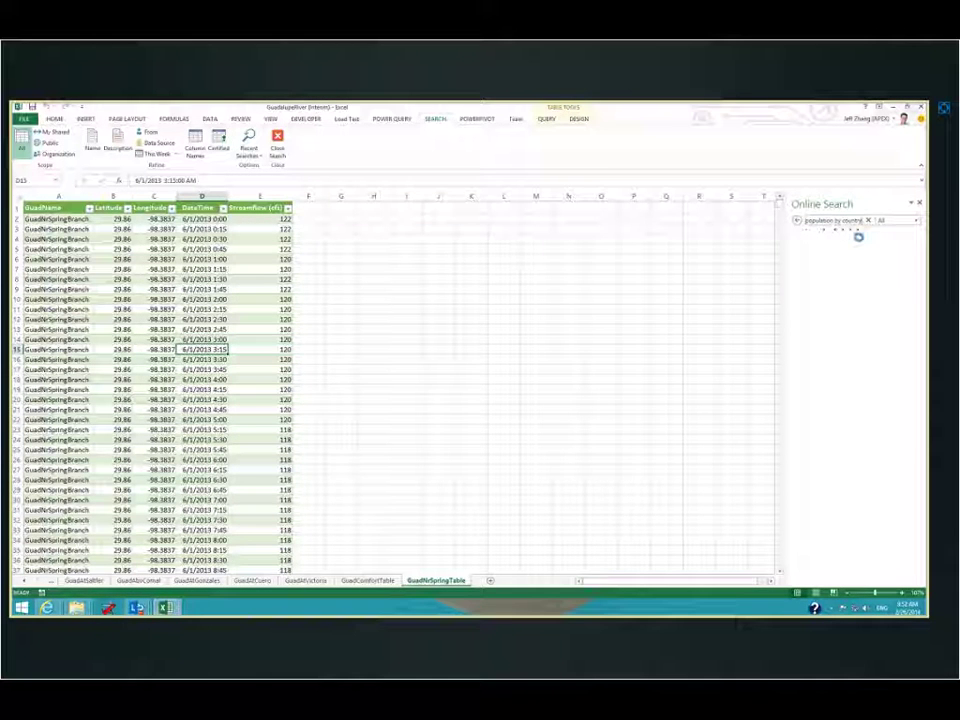
# Preview the first search results, add the Number of Veterans Insurance data set to a worksheet, and look through its rows.
pyautogui.moveTo(848, 271)
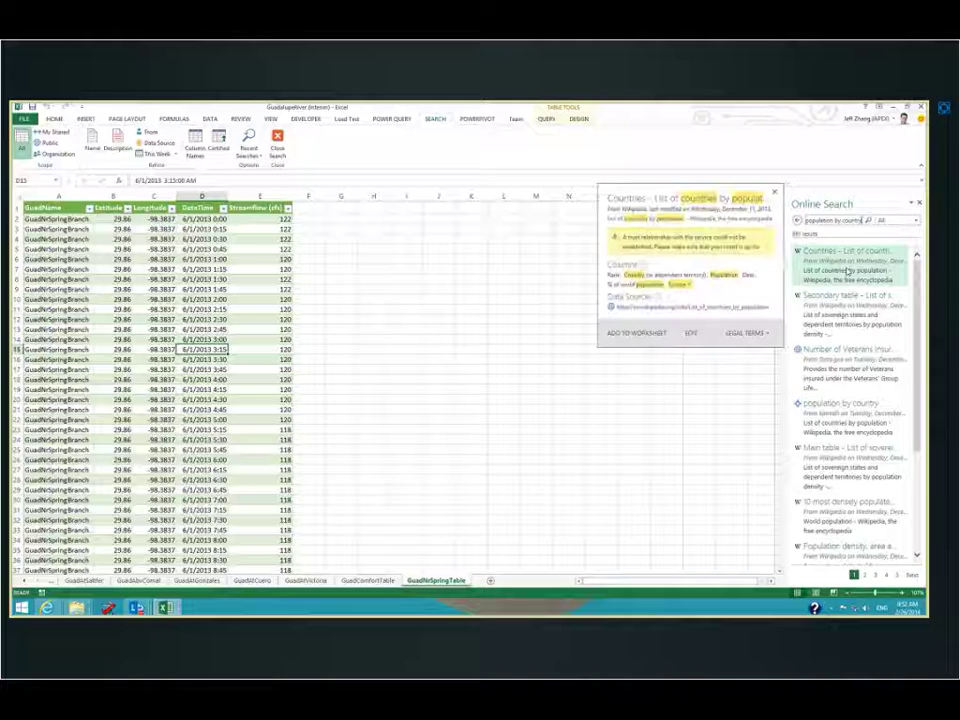
pyautogui.moveTo(849, 315)
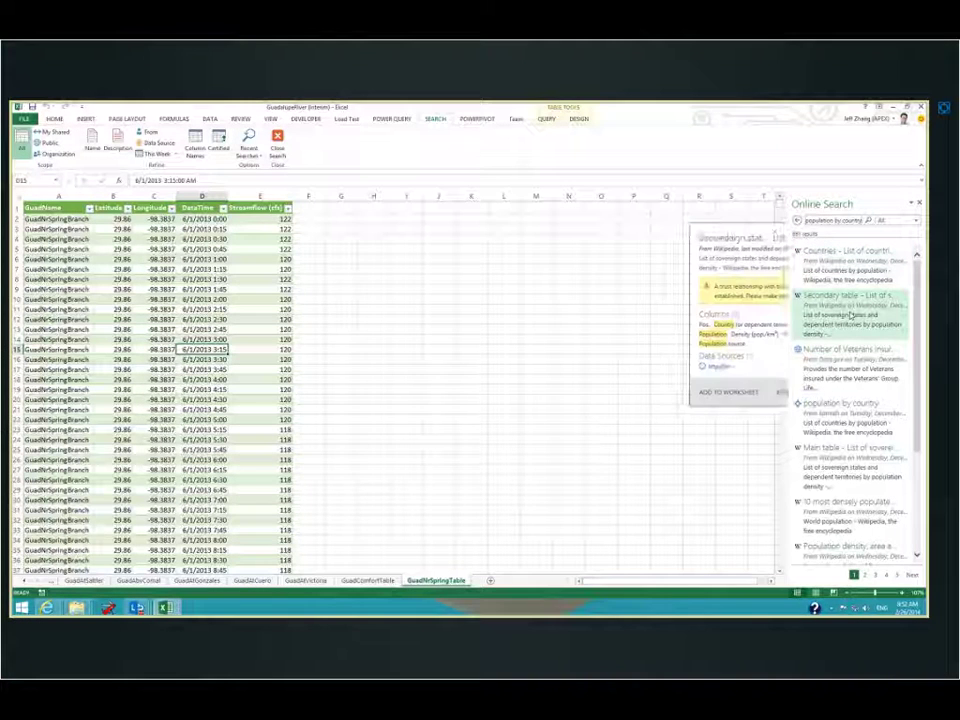
pyautogui.moveTo(849, 362)
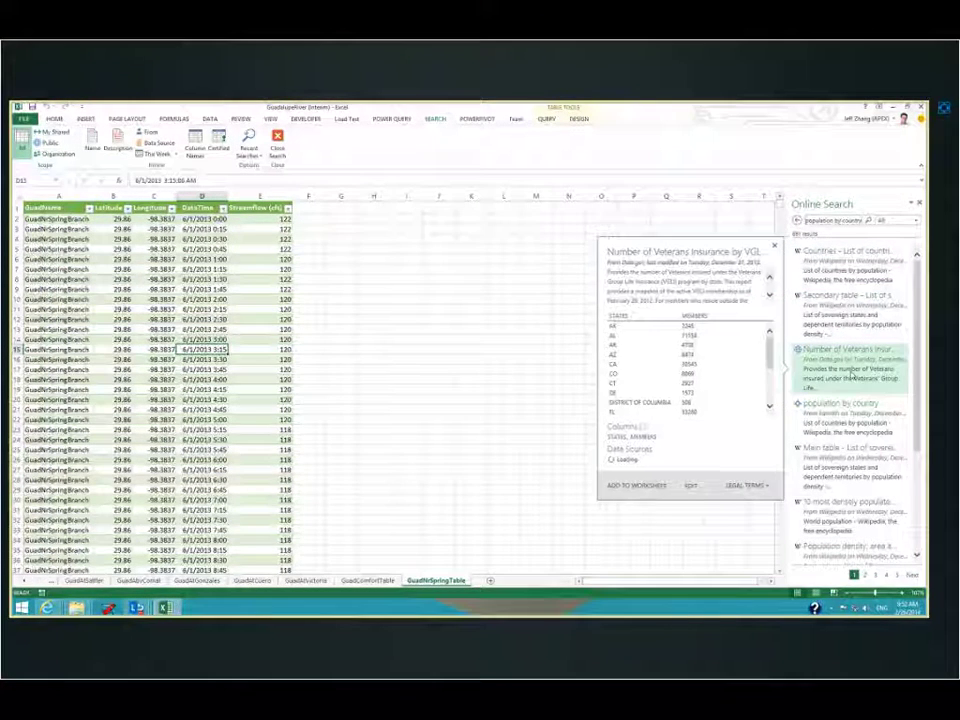
pyautogui.click(654, 487)
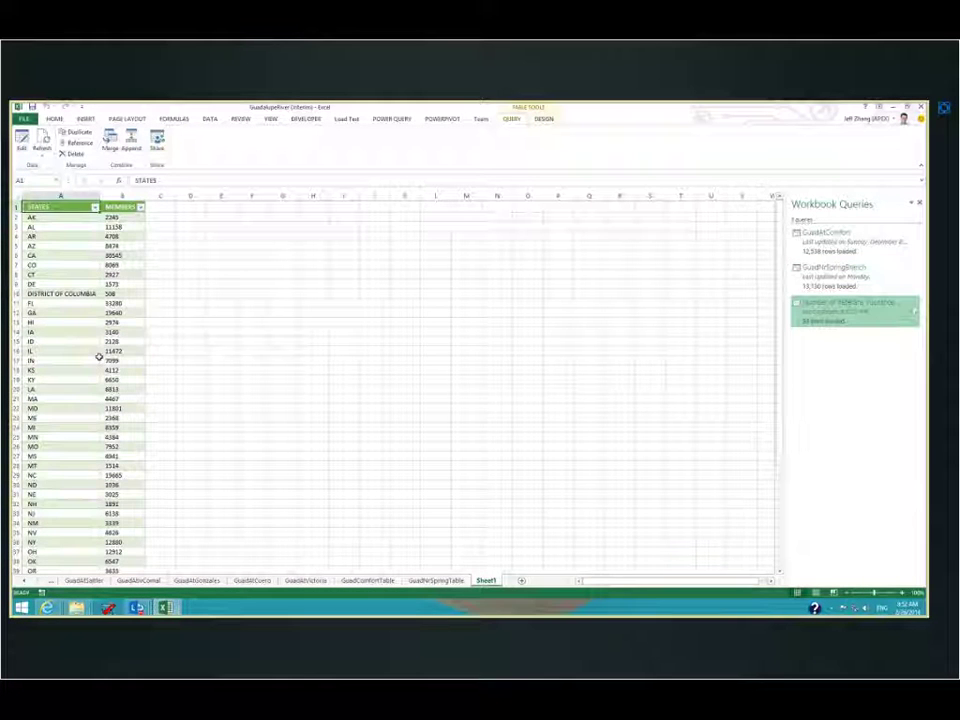
pyautogui.scroll(-6, 99, 357)
pyautogui.scroll(6, 122, 347)
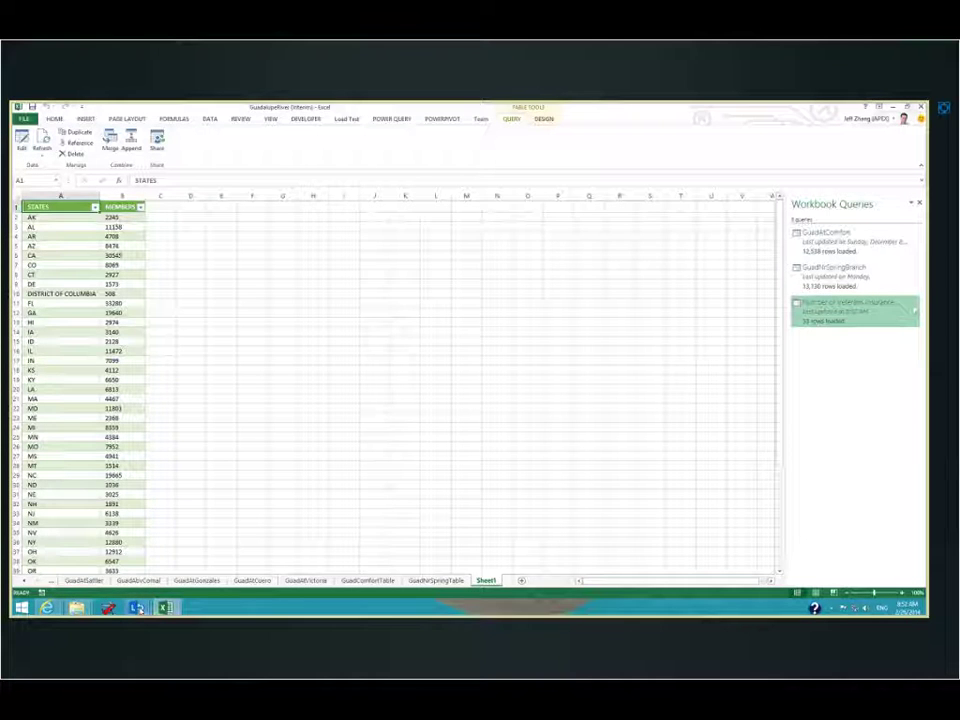
# Switch to the Lync meeting window to check the chat for audience questions.
pyautogui.moveTo(136, 608)
pyautogui.click(190, 548)
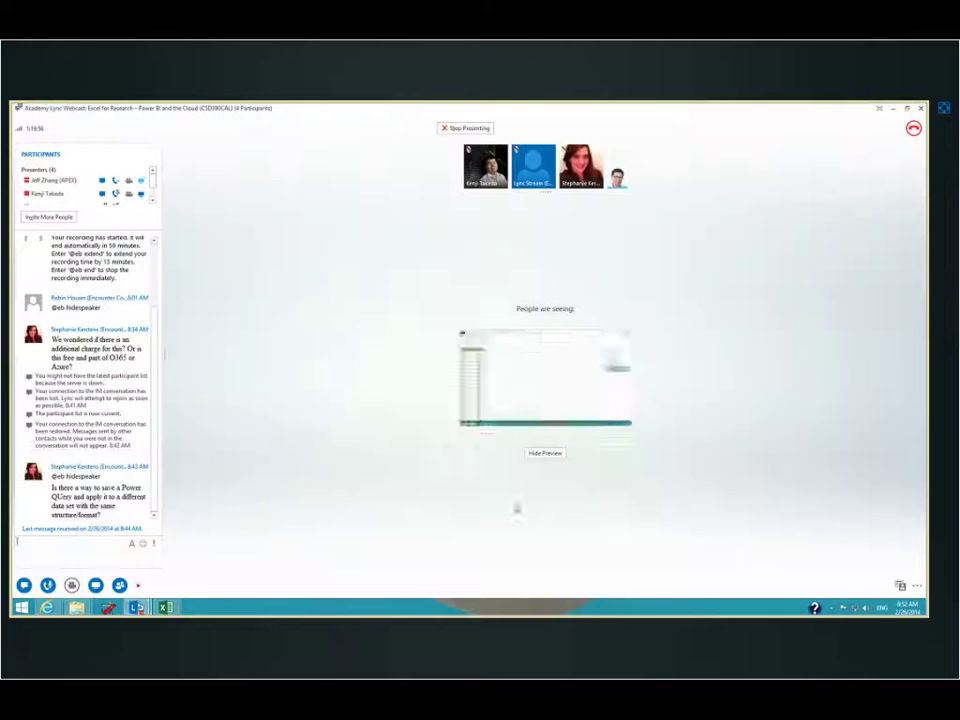